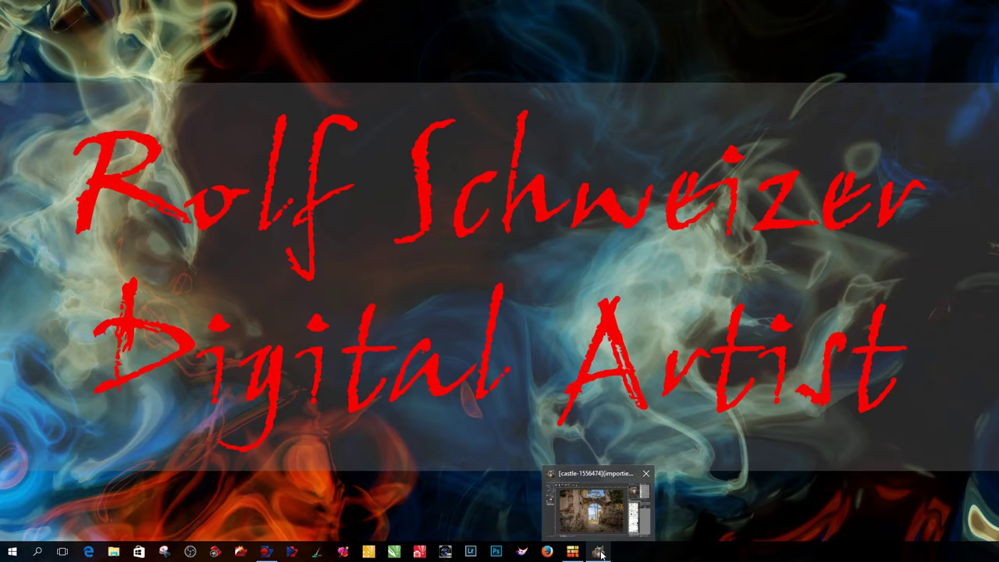
- Restore the GIMP window with the castle-1556474.jpg ruin photo on display
left_click(598, 552)
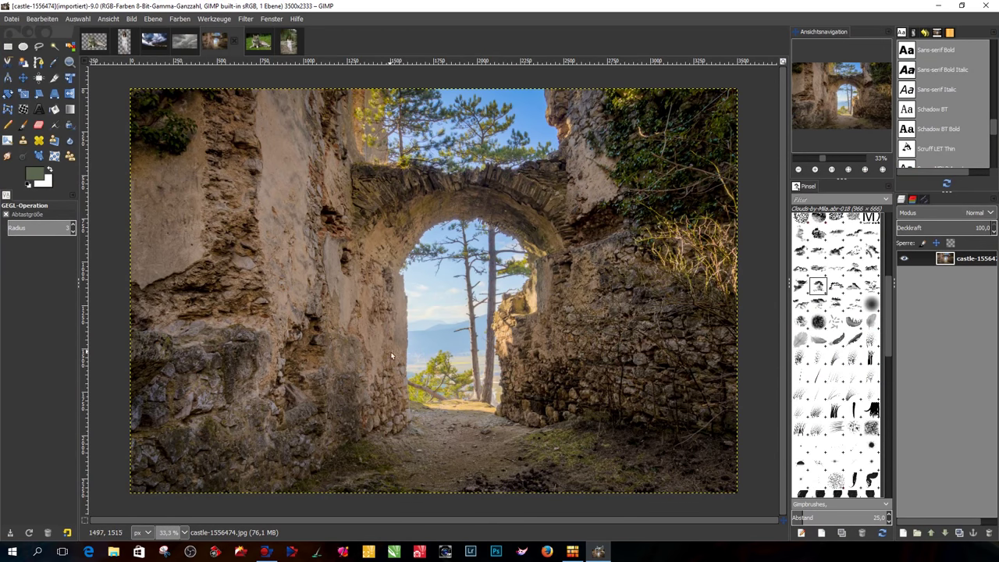
- Browse the open clouds, sky, wolf and girl image tabs
left_click(156, 44)
left_click(181, 43)
left_click(228, 45)
left_click(258, 44)
left_click(286, 46)
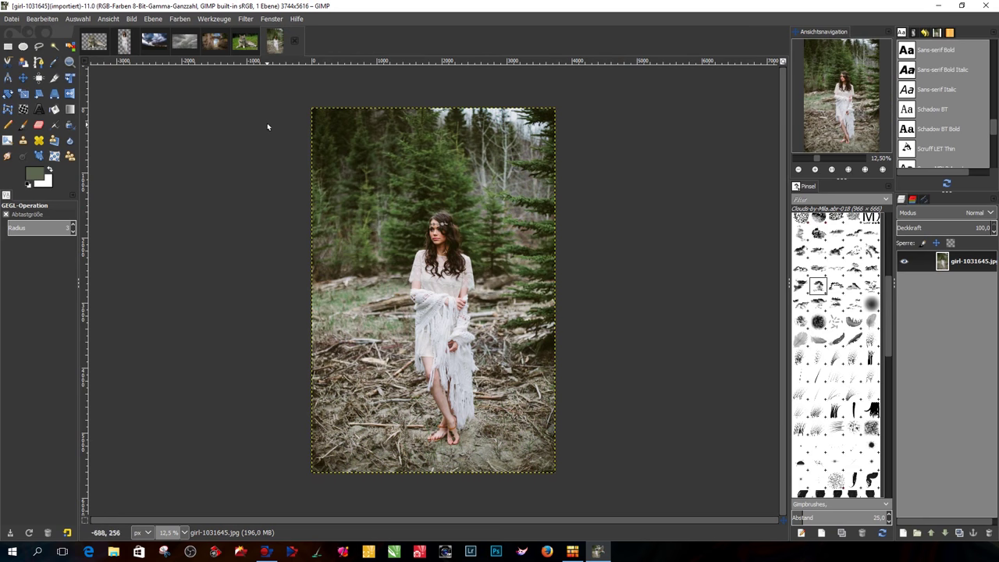
- Close the original girl-1031645.jpg and wolf-1482479.jpg photos, then return to the castle image
left_click(294, 43)
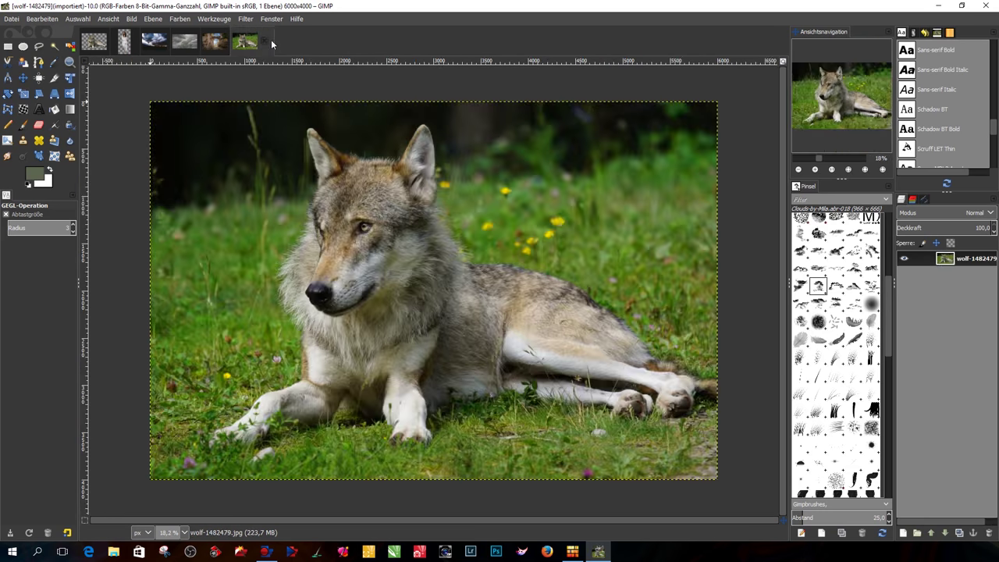
left_click(264, 43)
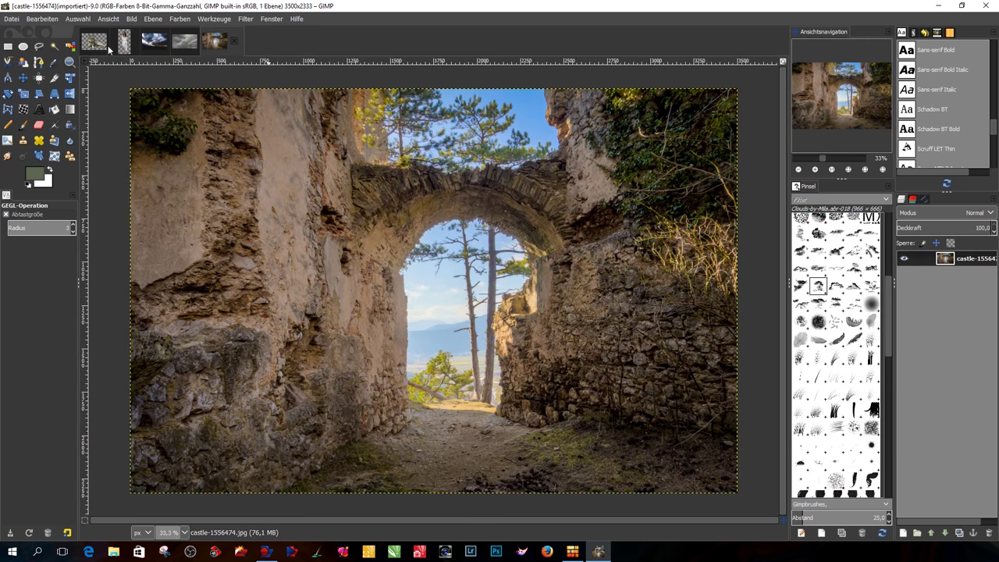
left_click(95, 45)
left_click(137, 39)
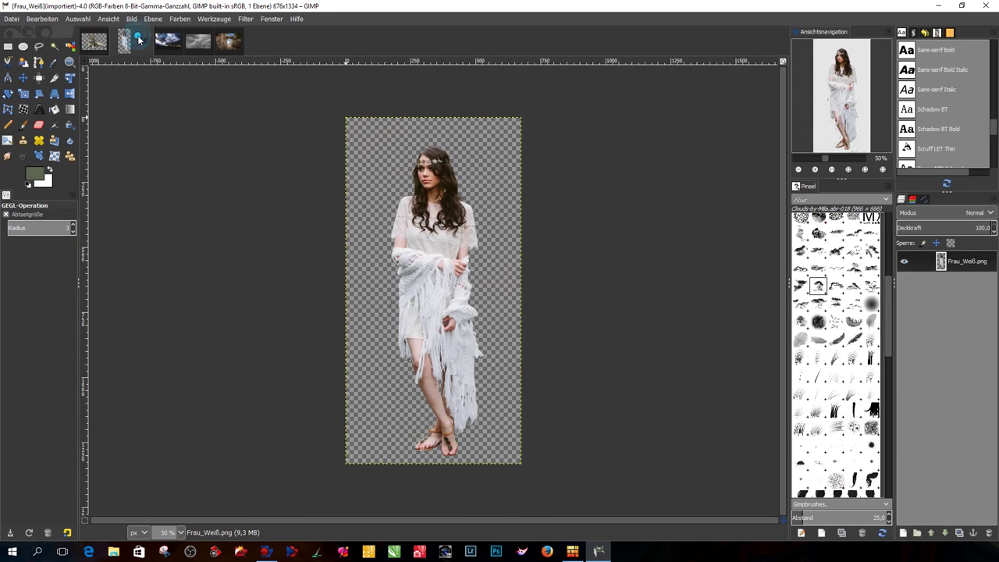
left_click(175, 43)
left_click(192, 43)
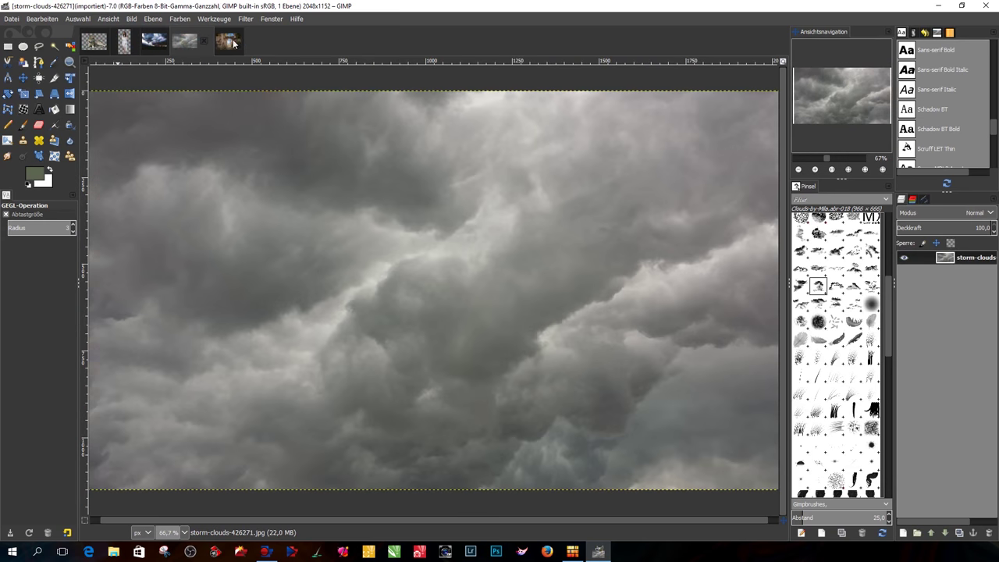
left_click(229, 42)
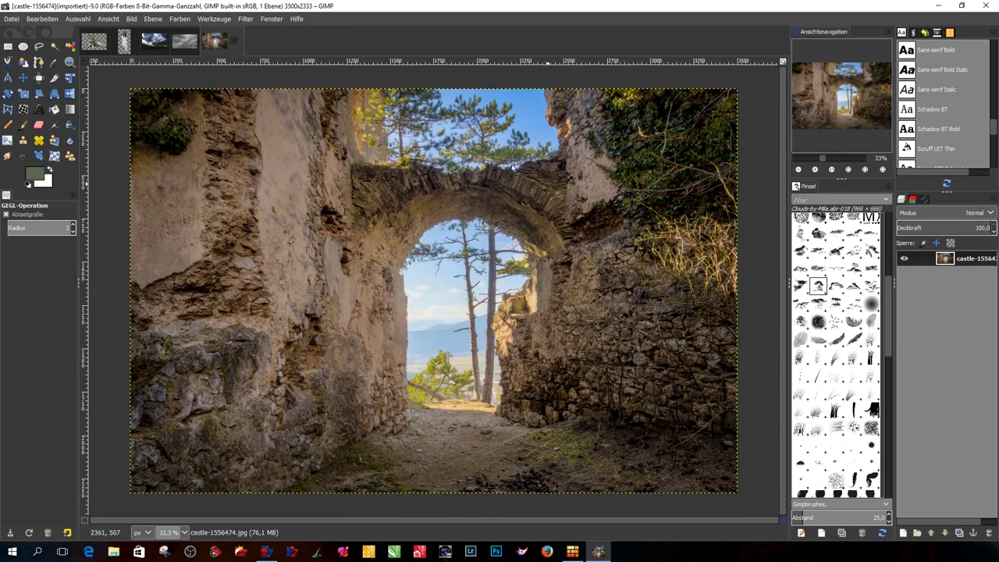
- Duplicate the castle layer, hide the original, and rename the copy 'Burg'
left_click(959, 532)
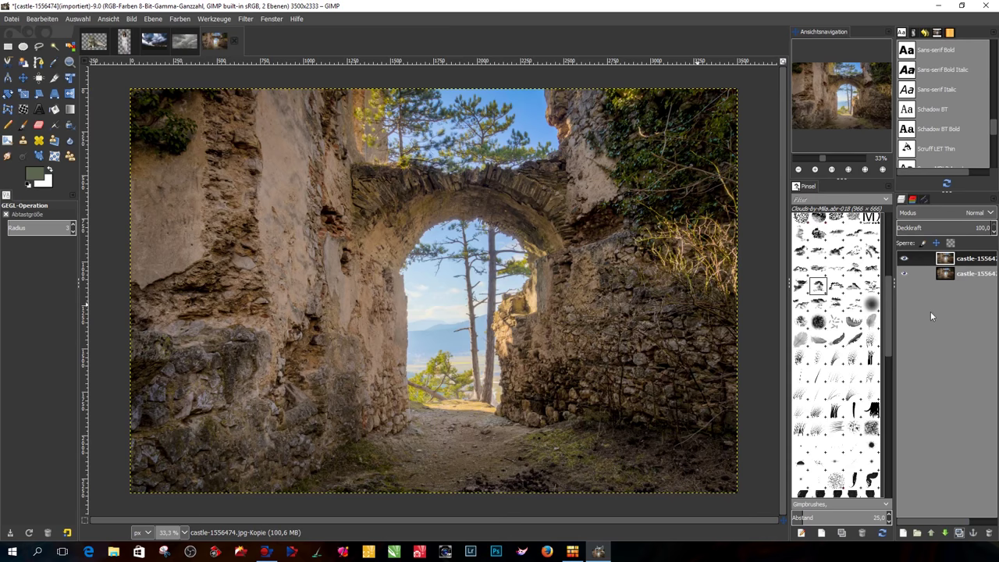
left_click(904, 274)
double_click(973, 259)
type("Bl")
left_click(959, 349)
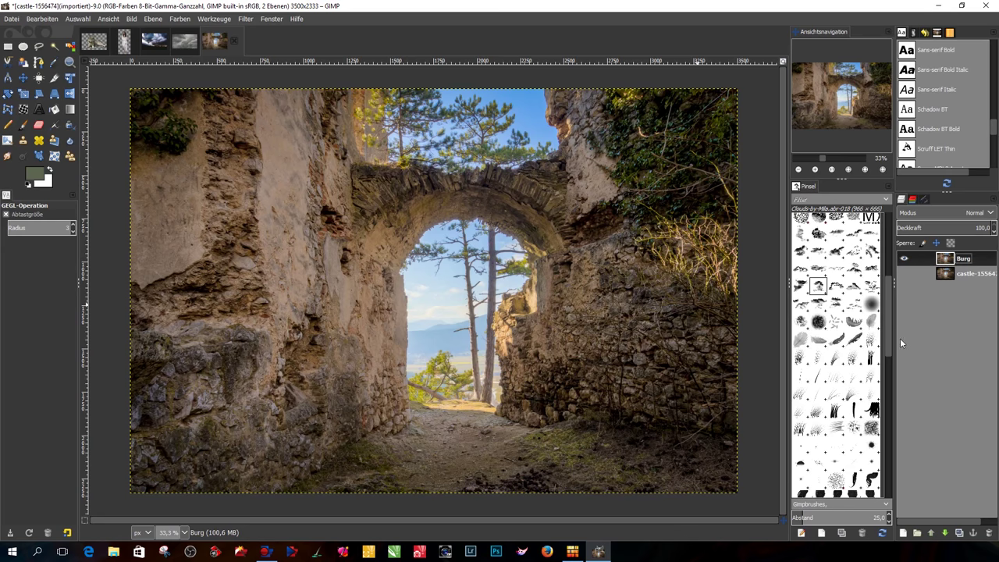
- Add an alpha channel to the Burg layer
right_click(947, 263)
left_click(897, 270)
scroll(357, 239, "up", 1, "ctrl")
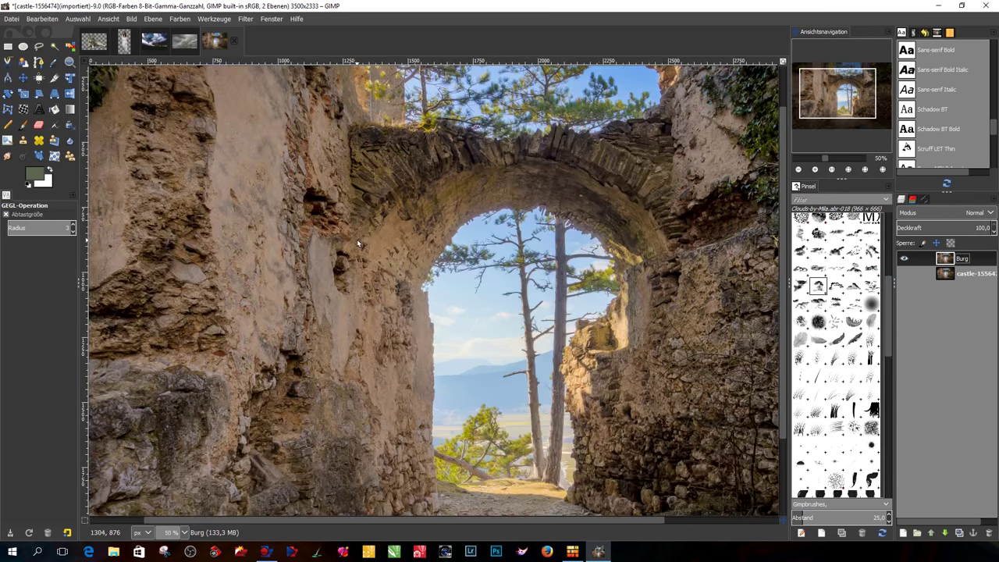
scroll(357, 239, "up", 1, "ctrl")
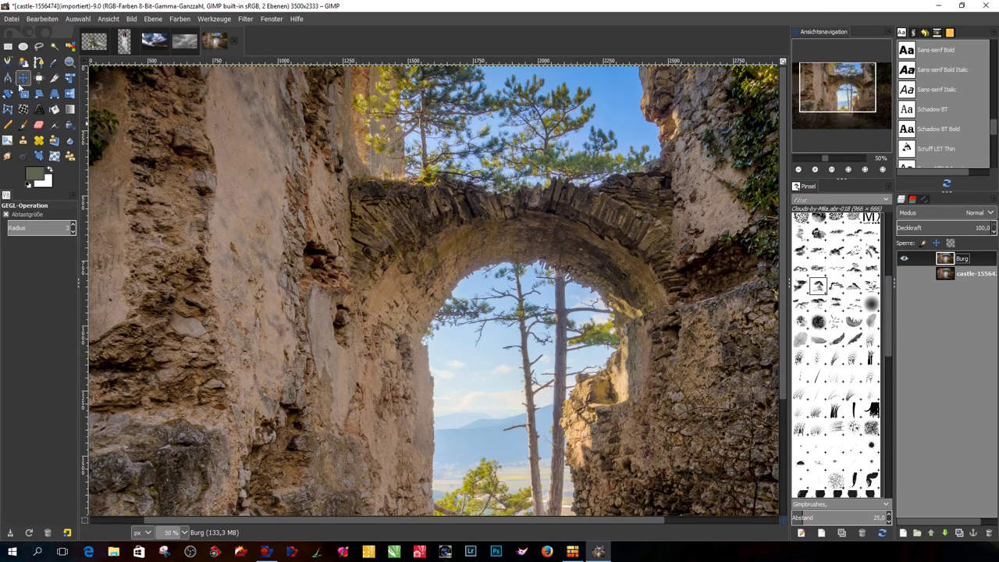
- Switch to the Scissors Select tool for edge-snapping outlines
left_click(8, 62)
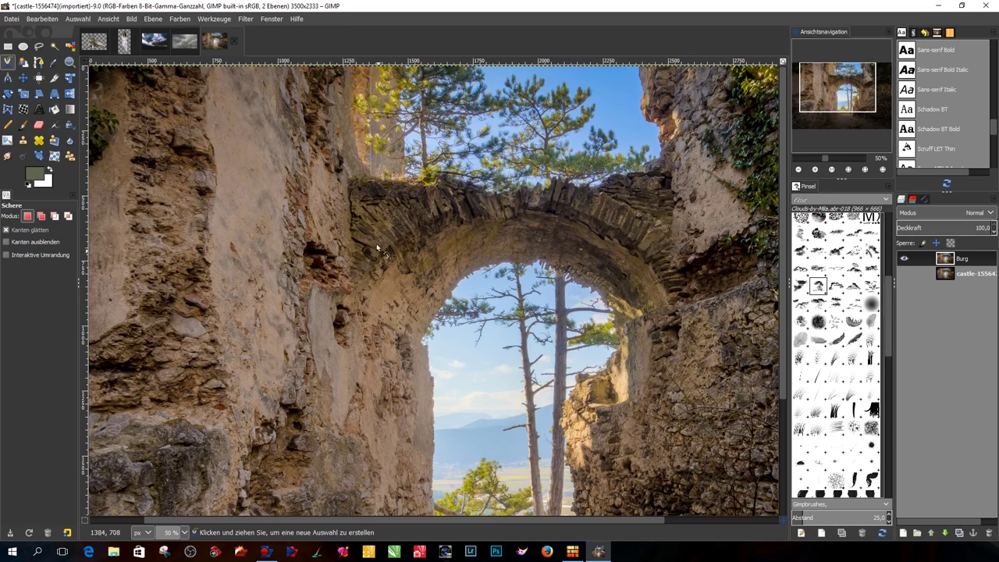
- Trace the sky outline down the left wall and along the top of the arch
left_click(348, 79)
left_click(347, 100)
left_click(348, 119)
left_click(353, 145)
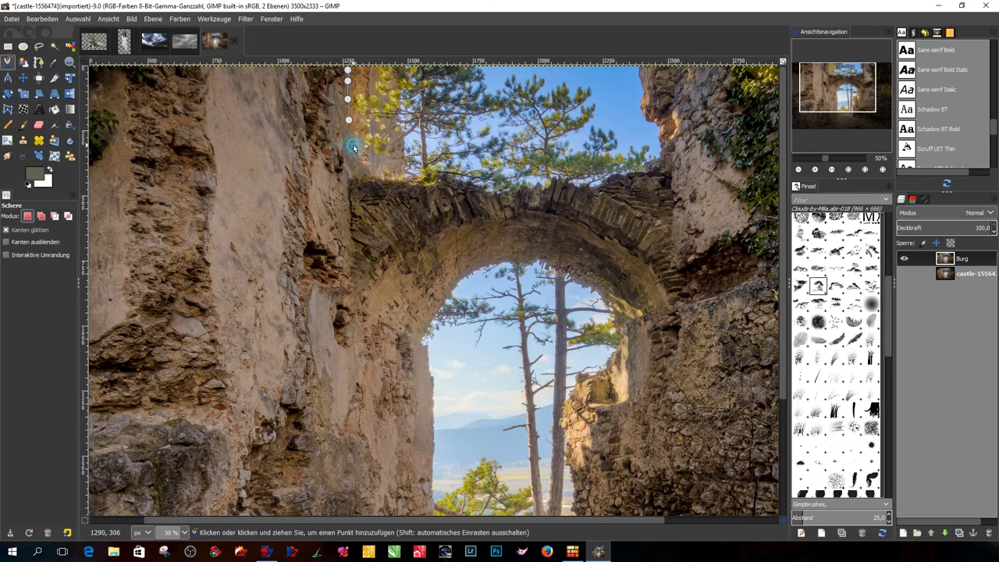
left_click(360, 160)
left_click(370, 175)
left_click(386, 182)
left_click(410, 187)
left_click(443, 189)
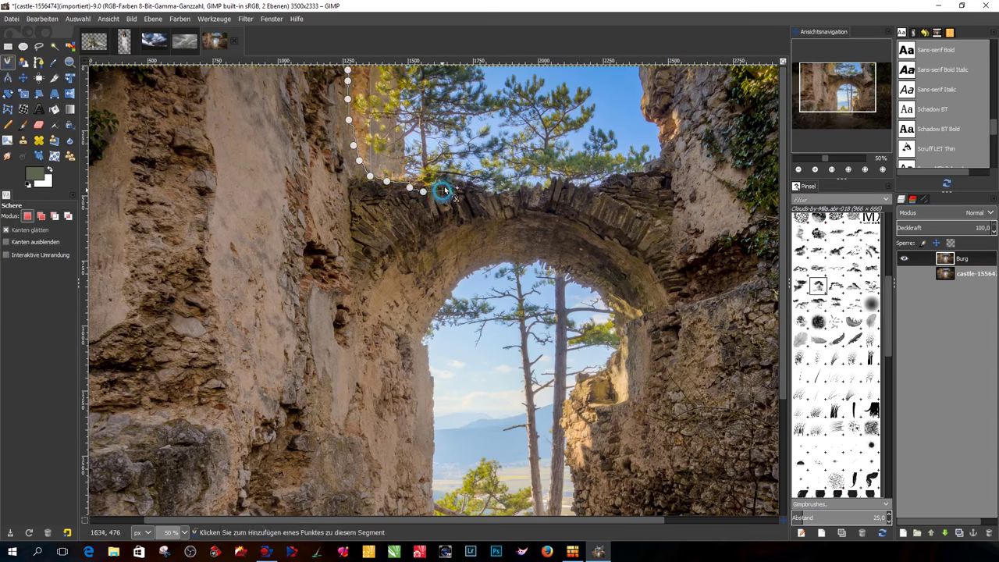
left_click(462, 187)
left_click(492, 195)
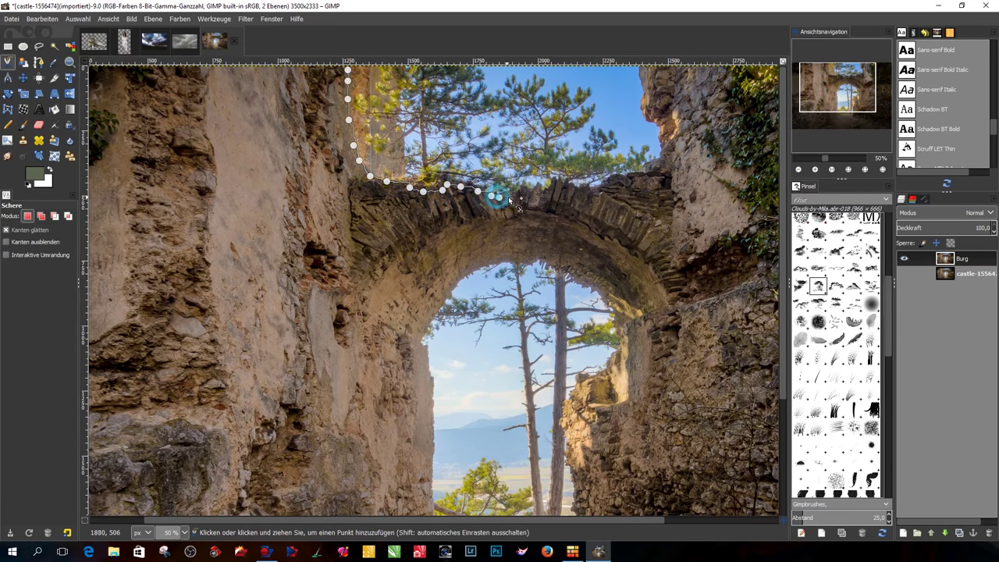
left_click(523, 192)
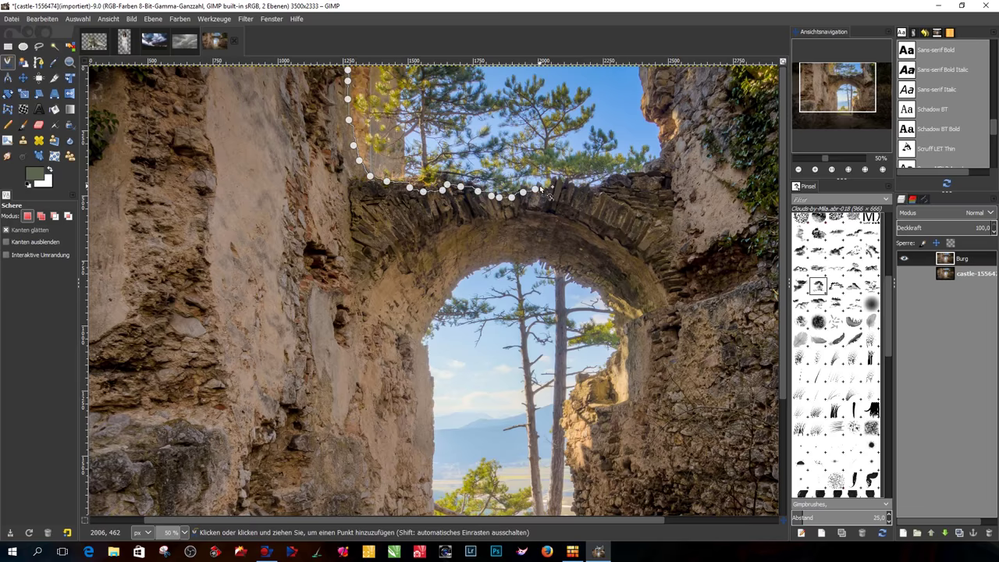
left_click(542, 189)
left_click(564, 184)
left_click(591, 191)
- Continue the outline up the right wall, along the top edge, and close it at the start
left_click(614, 183)
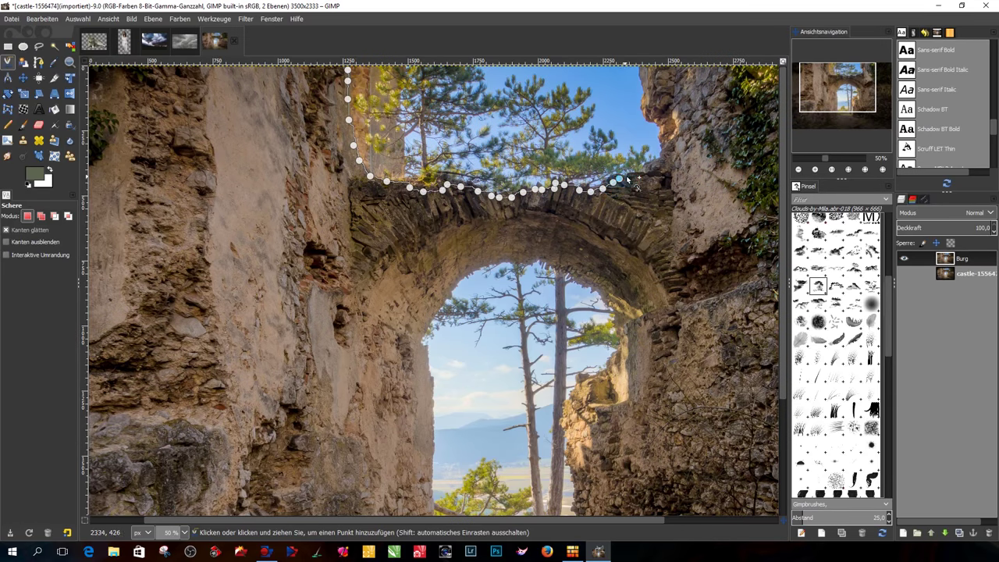
left_click(642, 172)
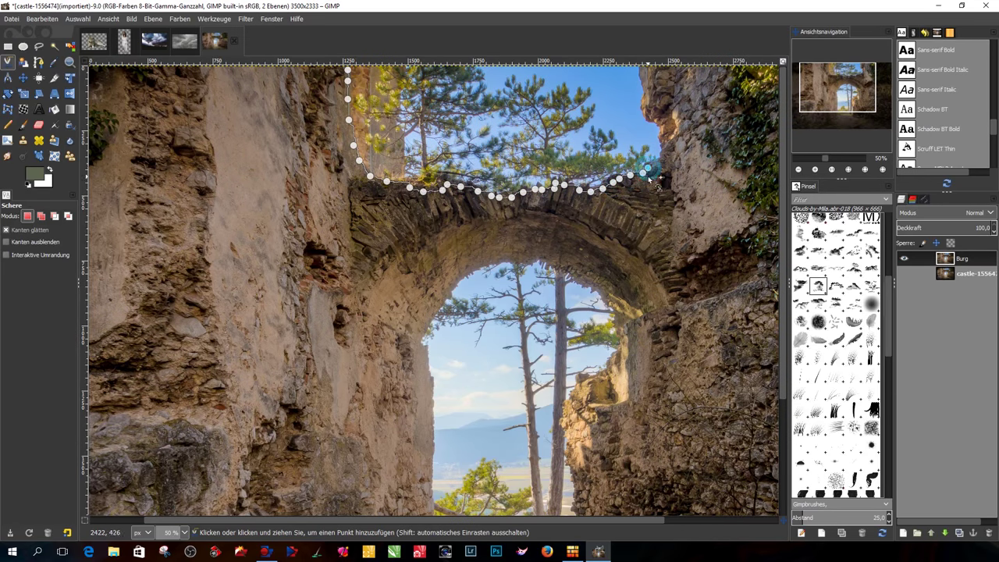
left_click(660, 160)
left_click(670, 146)
left_click(675, 138)
left_click(686, 119)
left_click(671, 87)
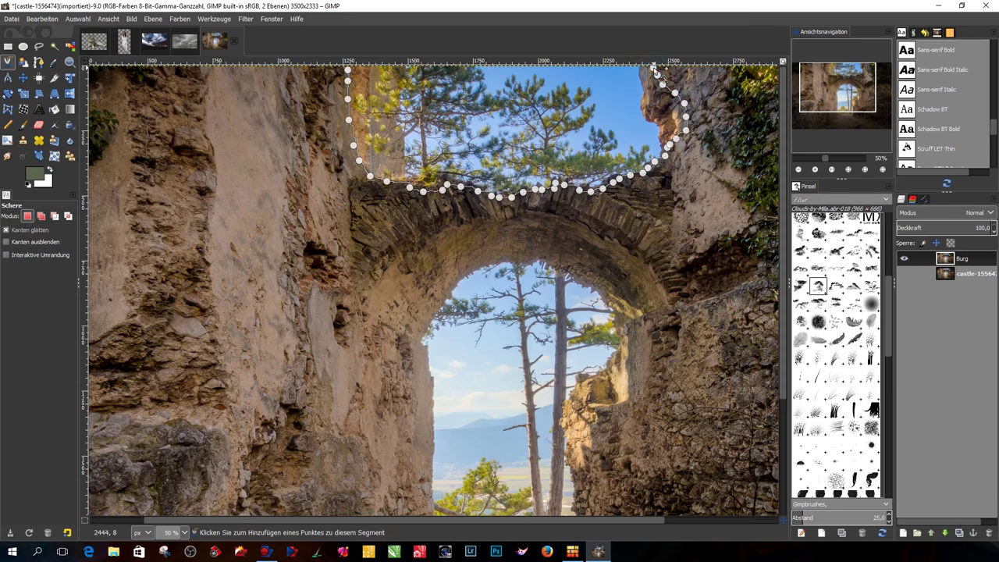
scroll(655, 71, "down", 2)
left_click(485, 139)
left_click(410, 134)
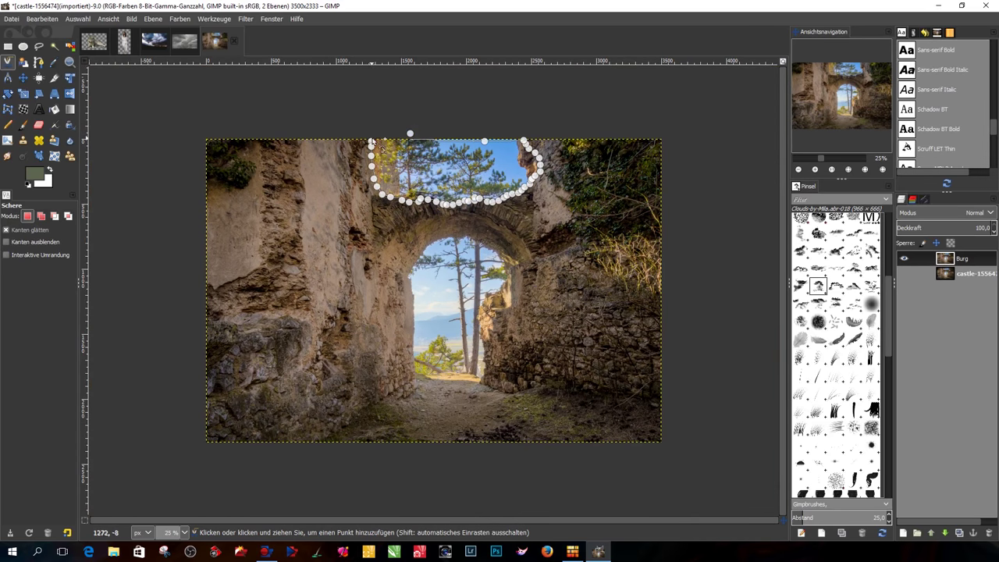
scroll(371, 143, "up", 1)
scroll(371, 143, "up", 1)
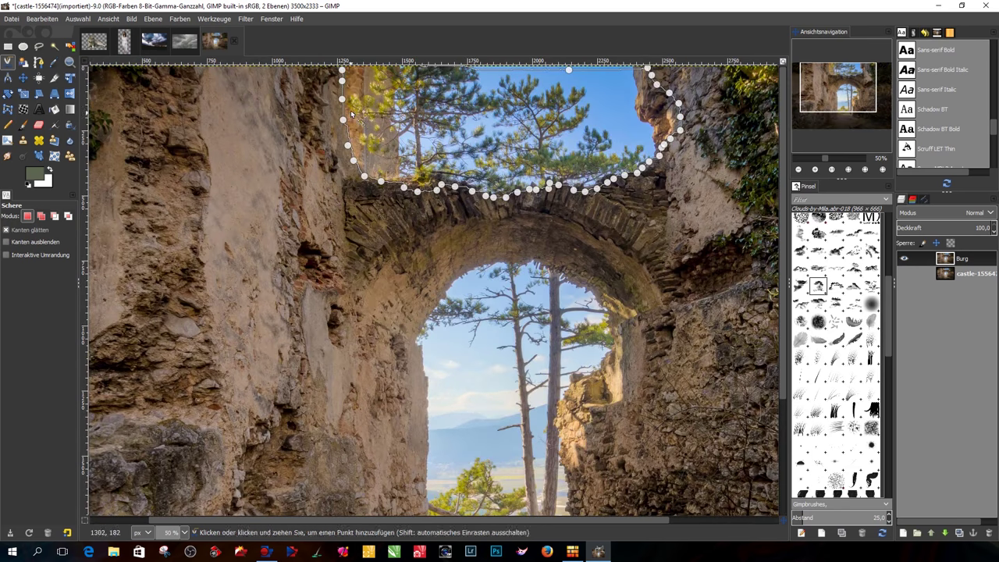
left_click(342, 70)
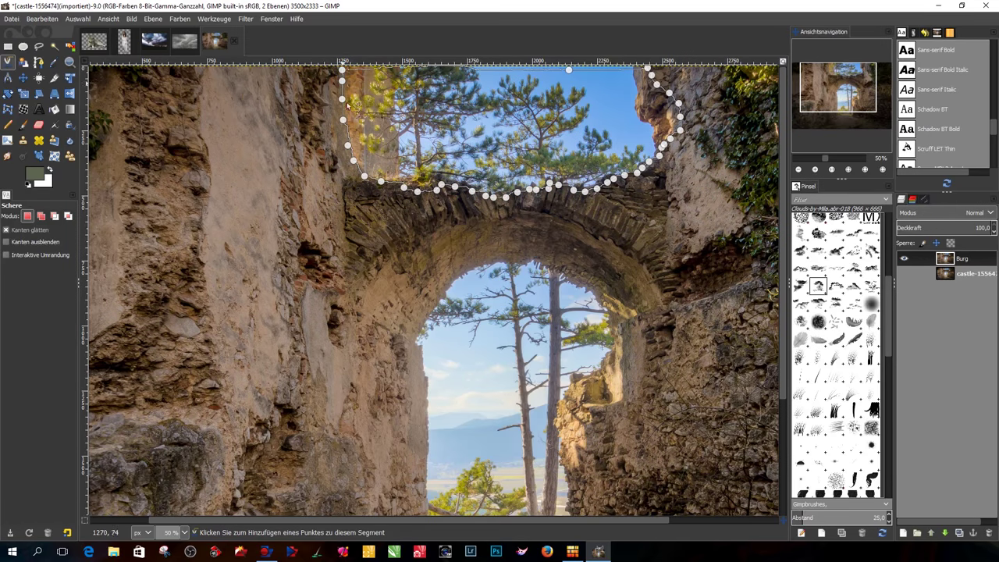
- Convert the outline to a selection, delete the sky, then clear the selection
left_click(508, 121)
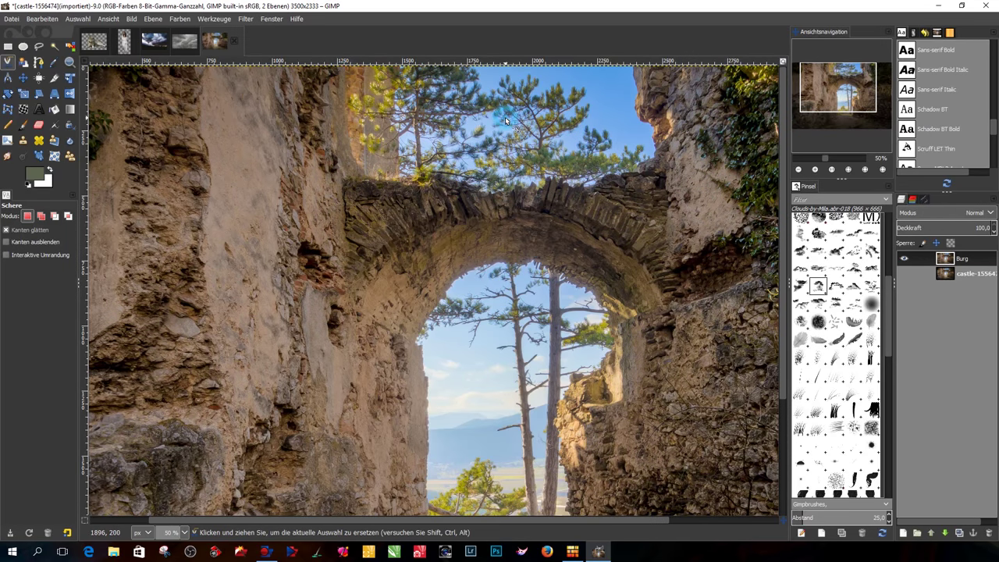
key("Delete")
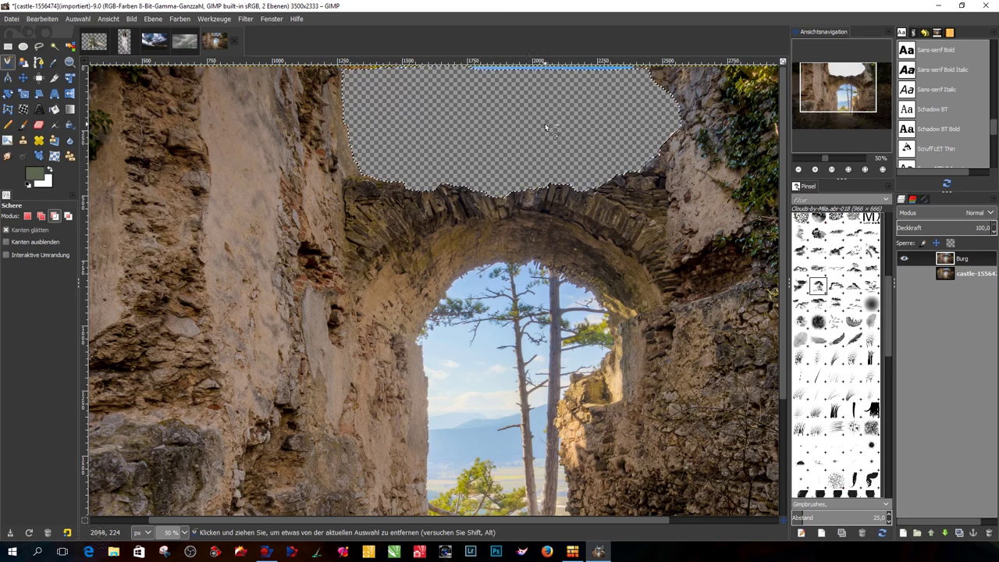
key("minus")
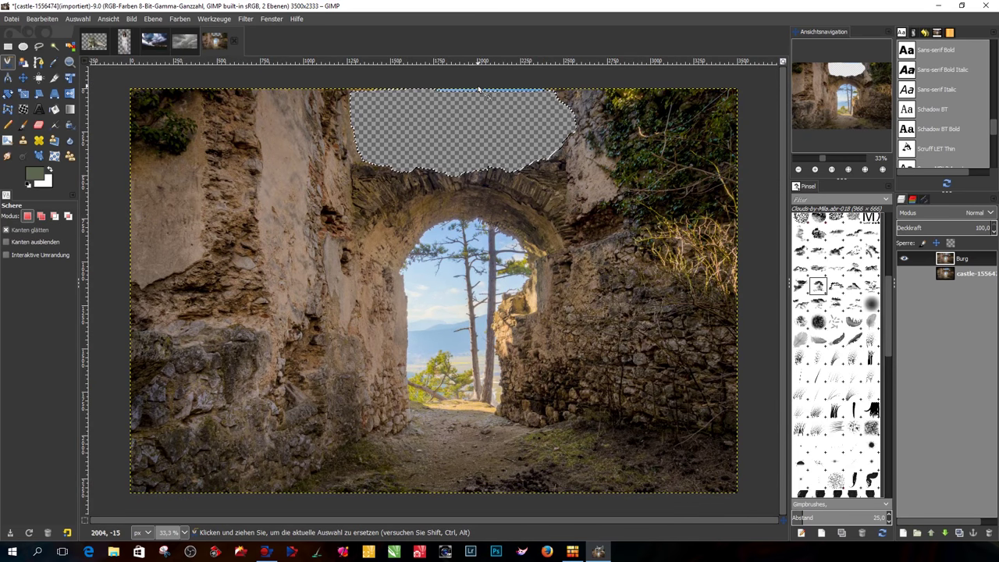
left_click(78, 18)
left_click(87, 46)
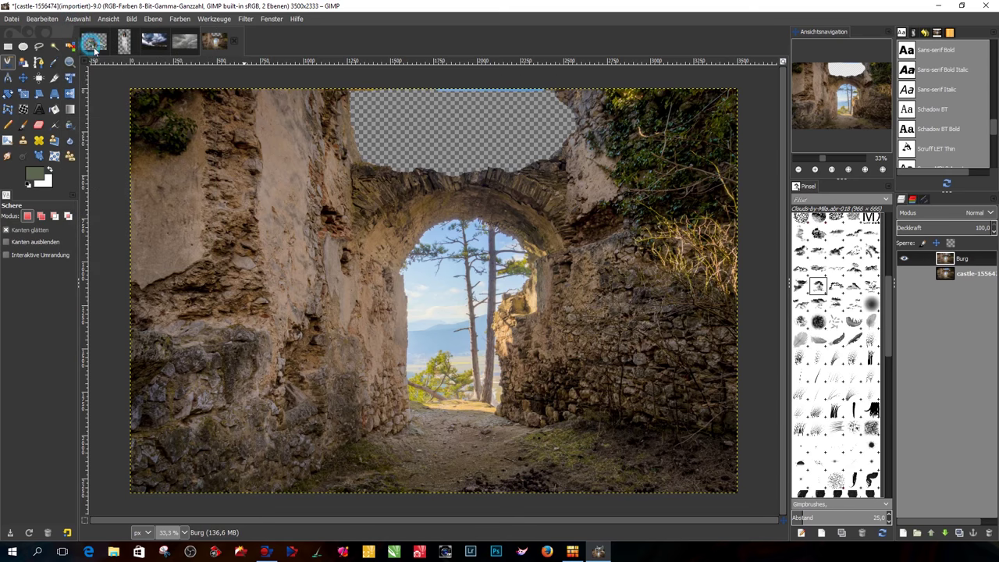
- Erase leftover pixels along the top edge using the 2. Hardness 075 brush
left_click(38, 125)
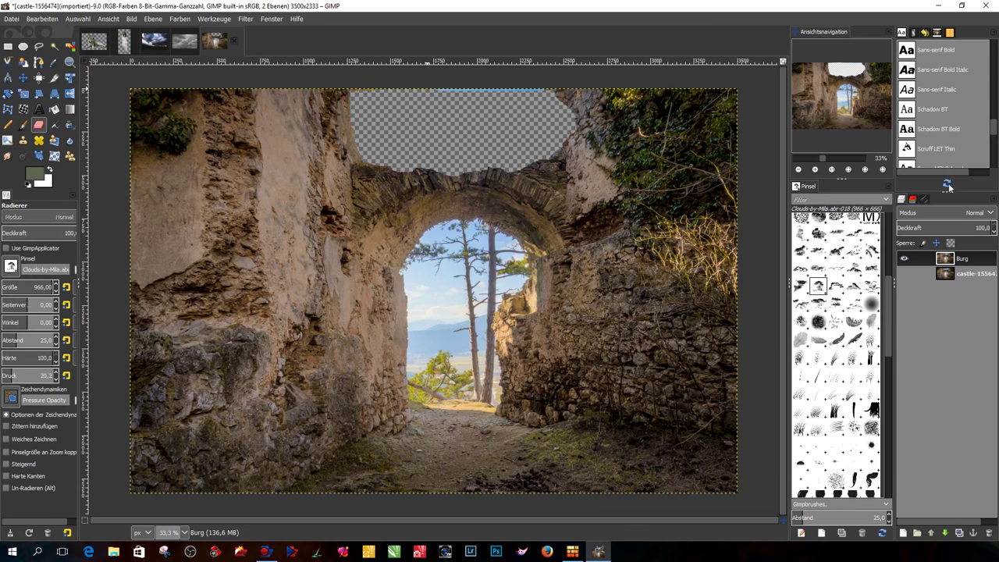
scroll(845, 312, "up", 3)
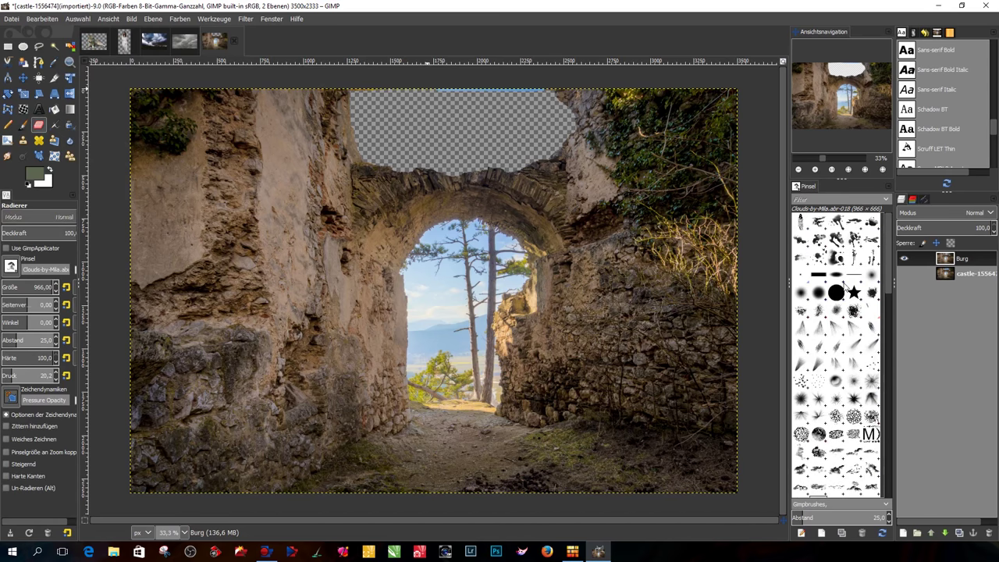
left_click(816, 295)
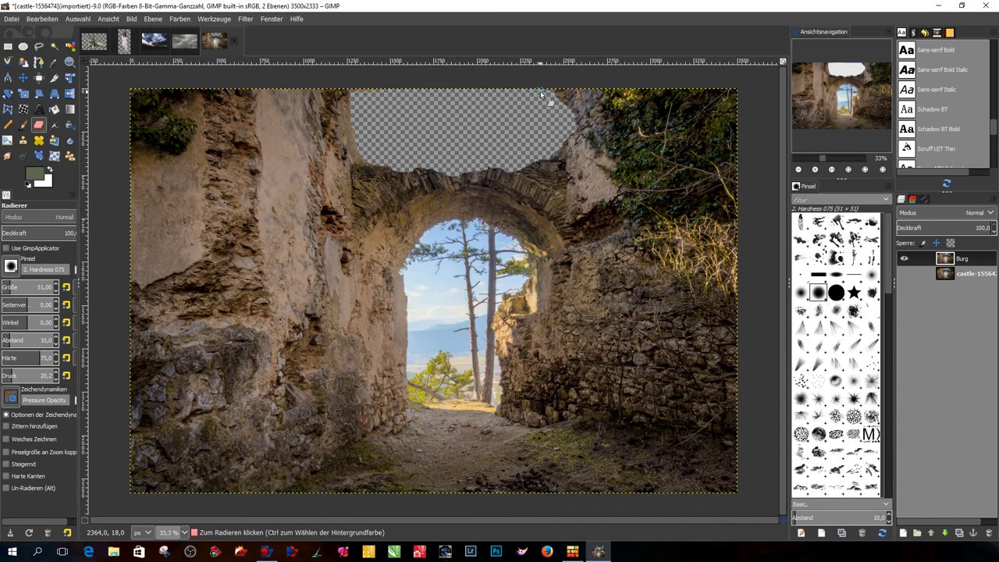
scroll(544, 95, "up", 2, "ctrl")
scroll(544, 95, "up", 1, "ctrl")
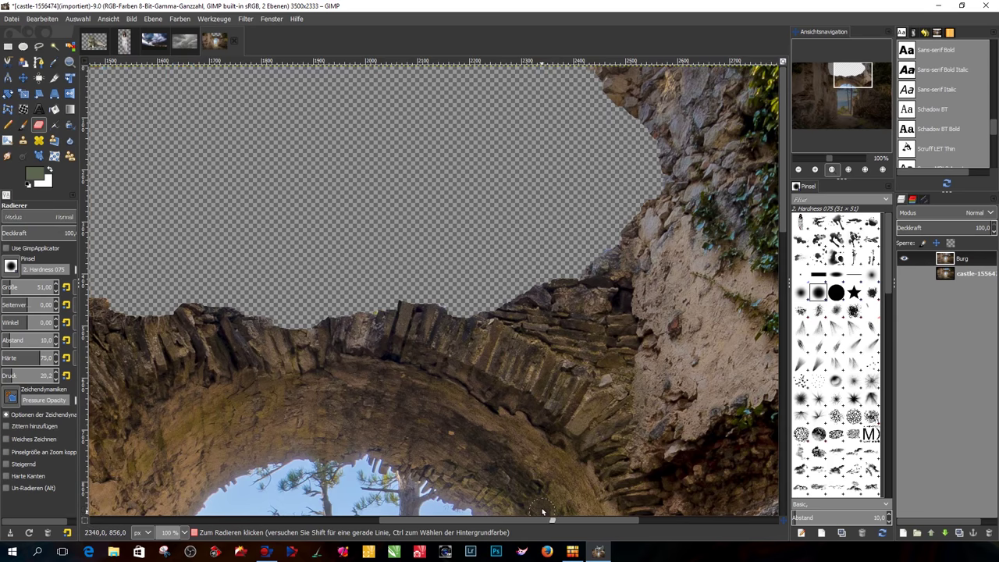
left_click_drag(544, 517, 441, 518)
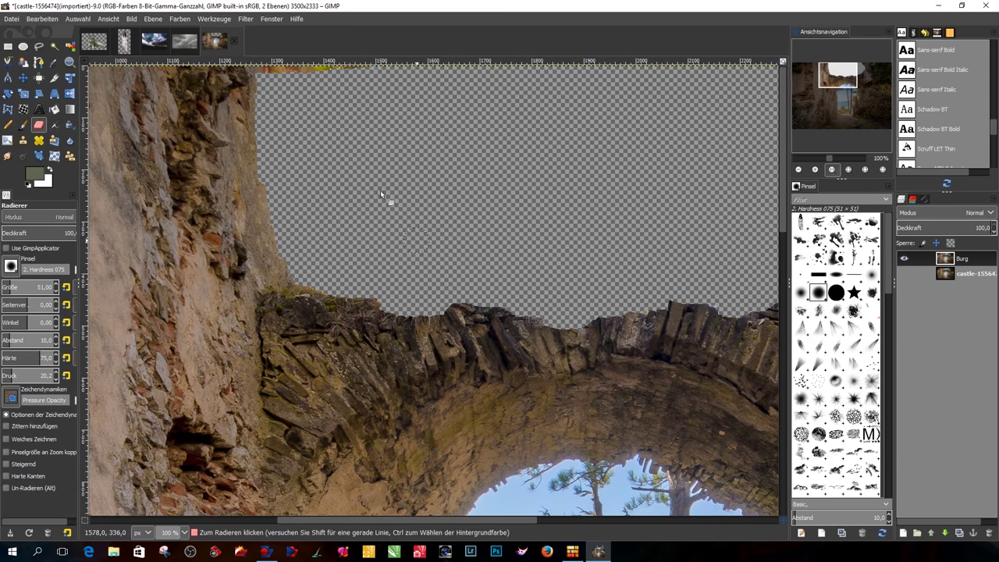
left_click_drag(270, 76, 287, 70)
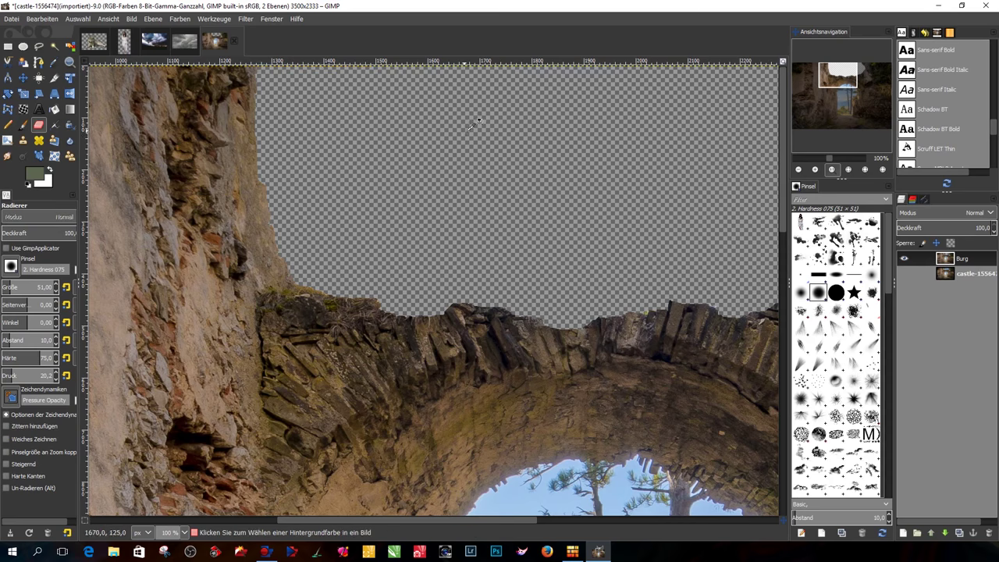
scroll(375, 148, "down", 2)
scroll(372, 148, "down", 1)
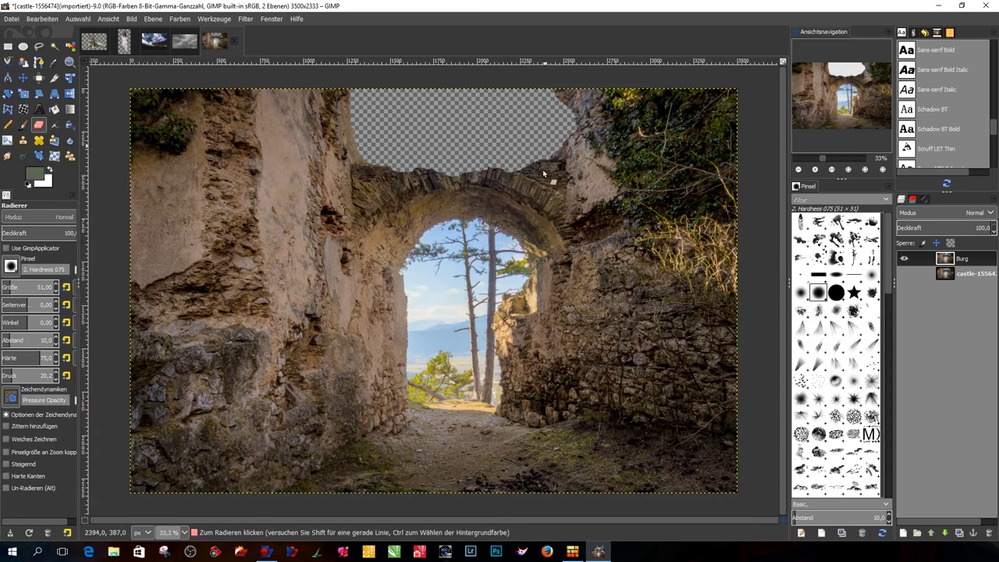
scroll(456, 293, "down", 1)
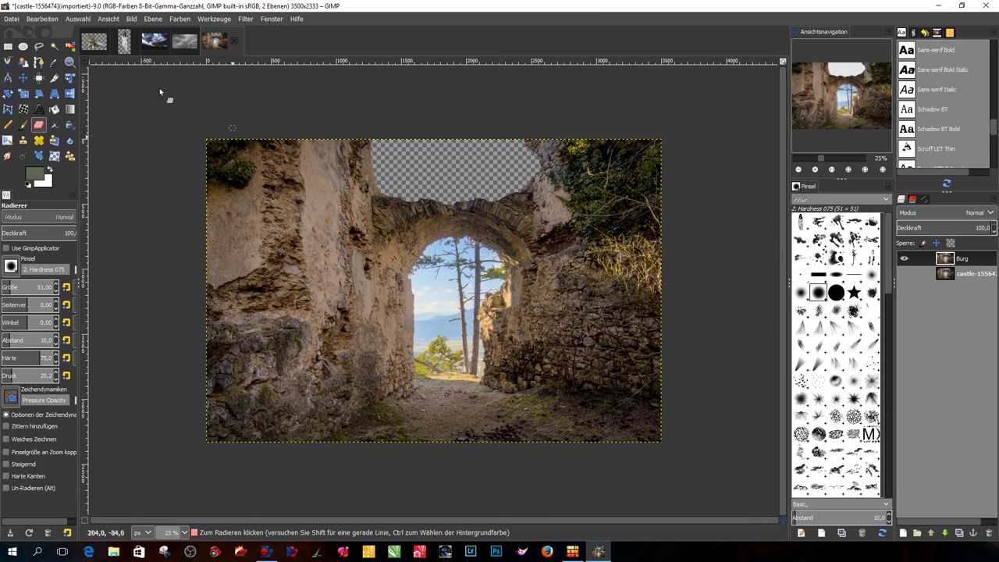
- With Intelligent Scissors, trace the archway opening's ground line over to the right wall's base
left_click(8, 62)
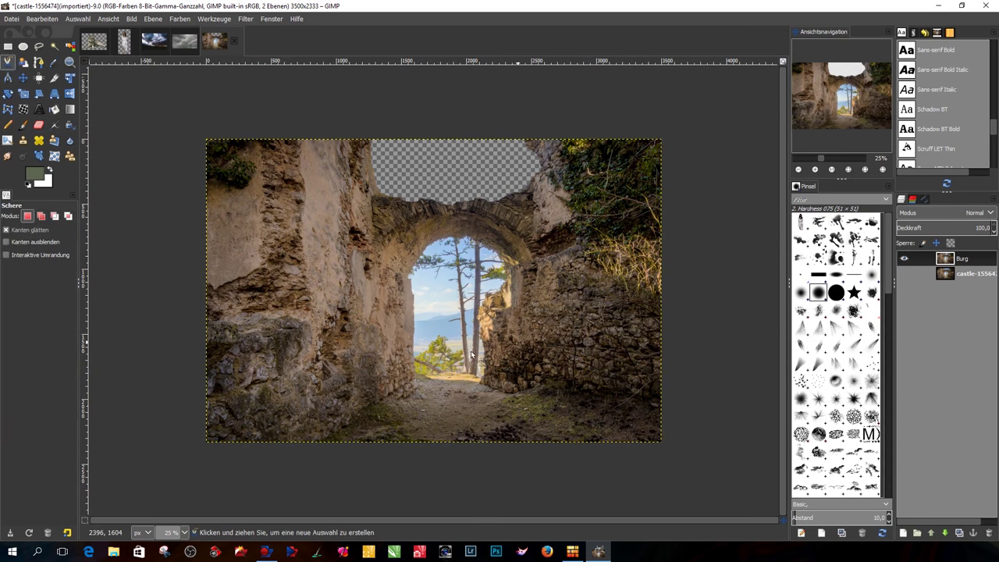
scroll(426, 406, "up", 2)
scroll(424, 405, "up", 2)
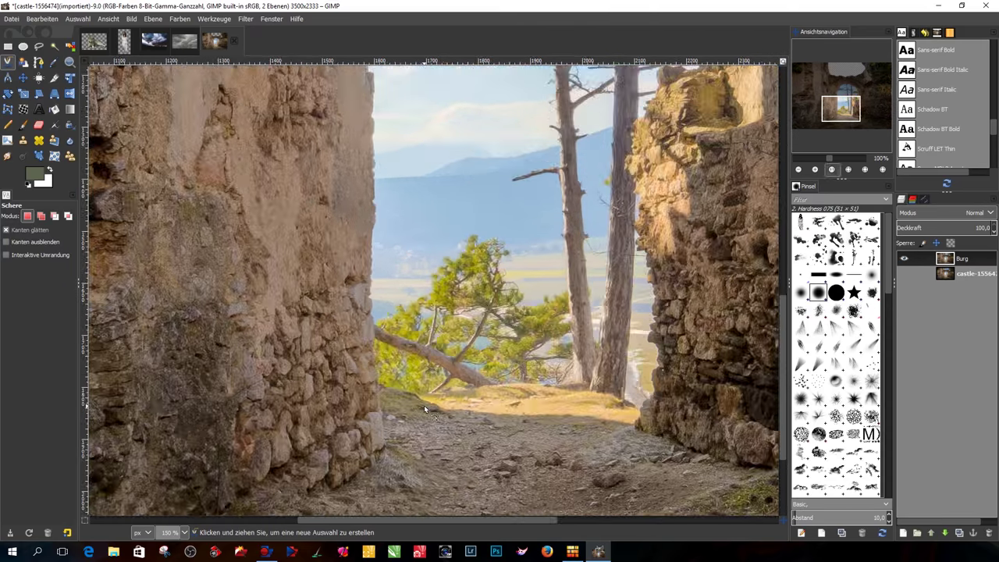
scroll(365, 382, "up", 1)
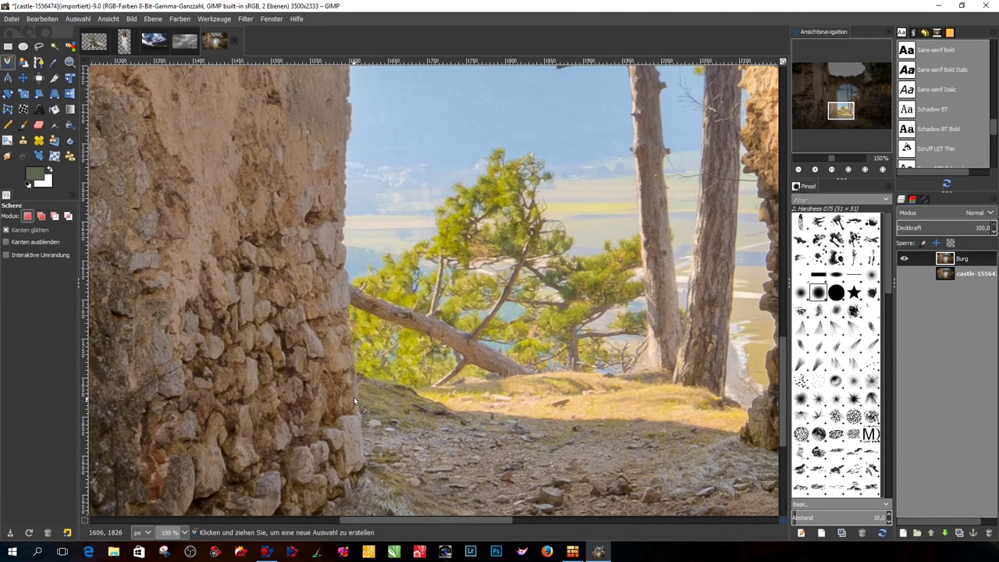
left_click(352, 408)
left_click(402, 429)
left_click(444, 435)
left_click(519, 442)
left_click(559, 442)
left_click(597, 442)
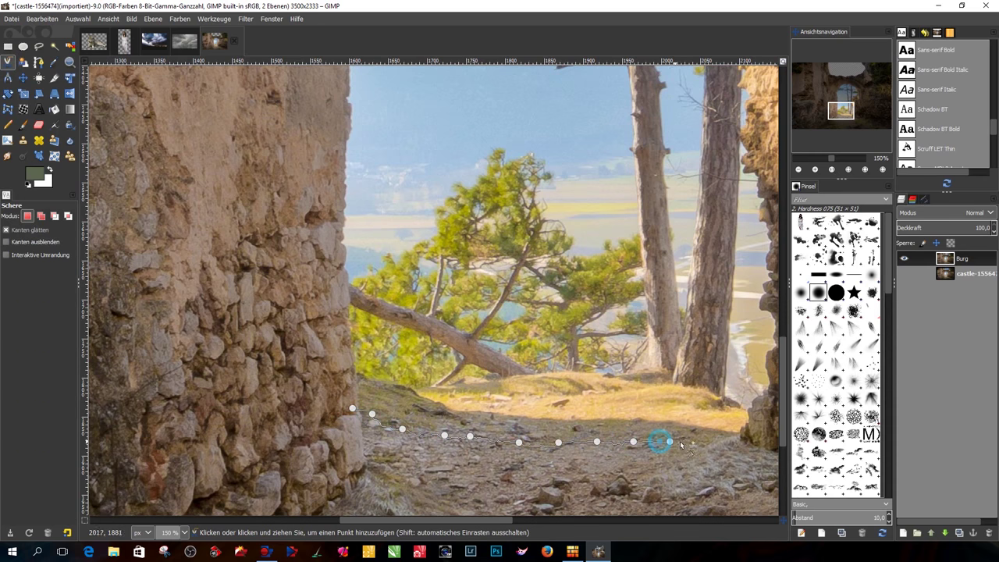
left_click(754, 429)
left_click(753, 408)
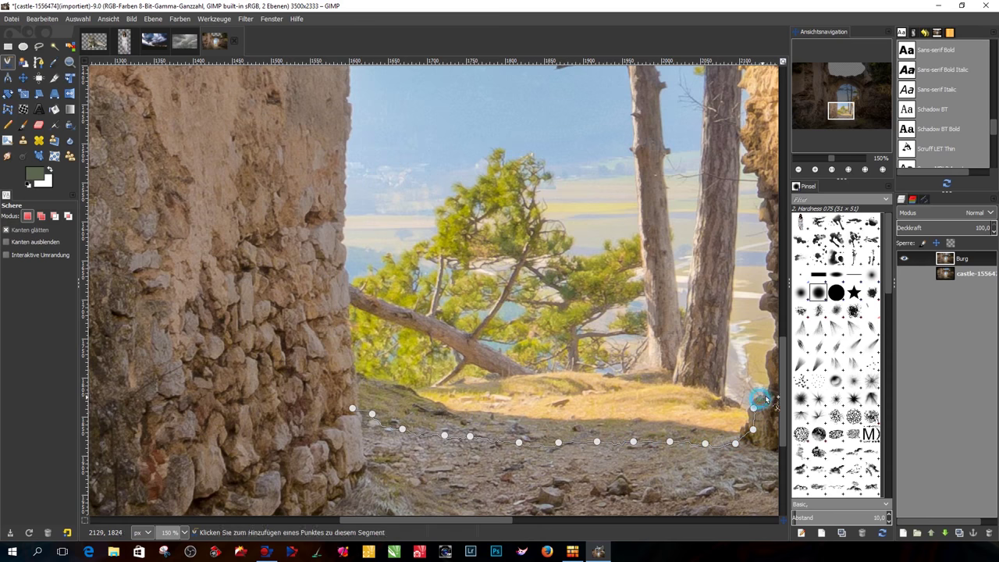
left_click_drag(510, 523, 565, 520)
- Trace the outline up the right wall and the rock edge beside the tree trunk
left_click(563, 395)
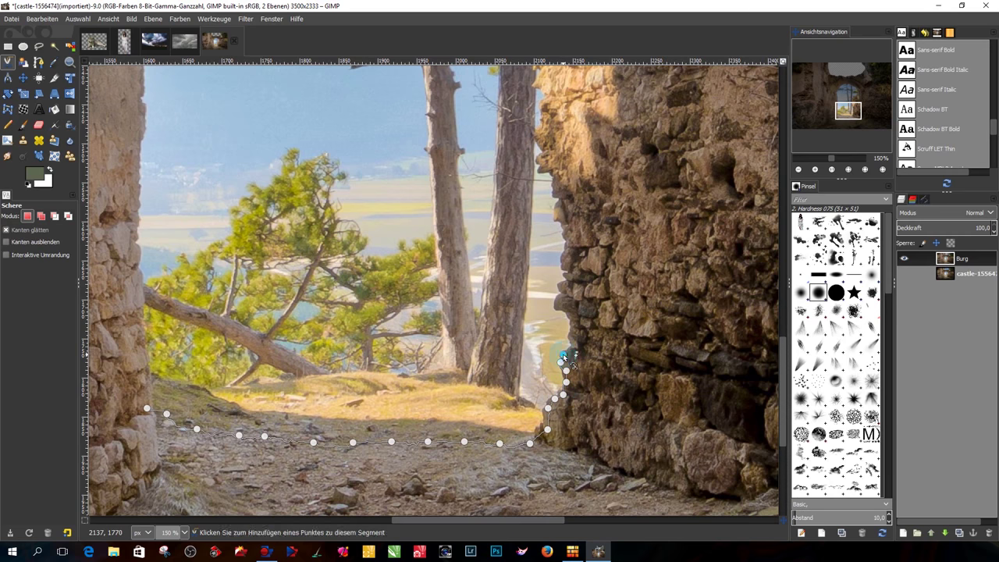
left_click(574, 345)
left_click(571, 328)
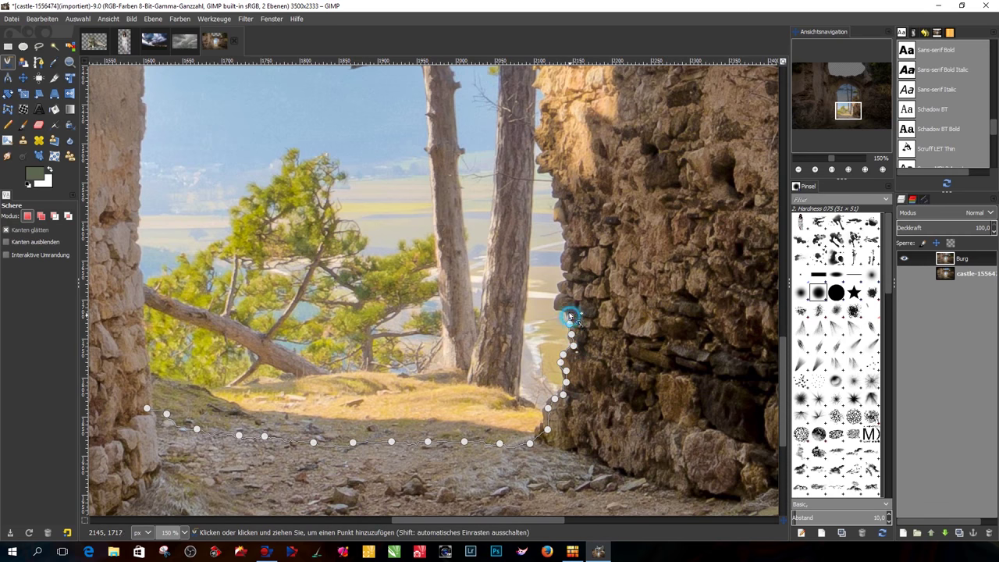
left_click(556, 307)
left_click(563, 287)
left_click(568, 278)
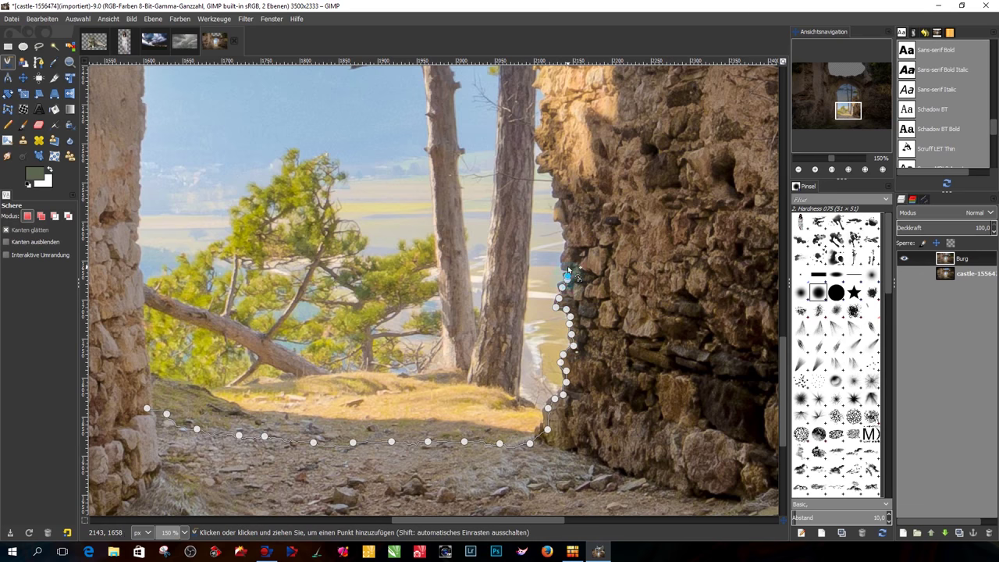
left_click(564, 254)
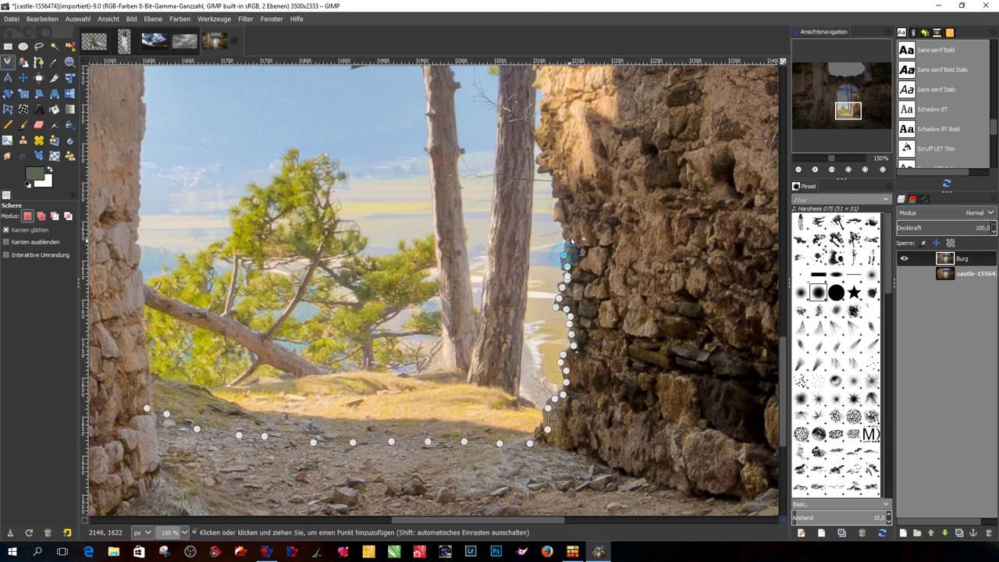
left_click(557, 207)
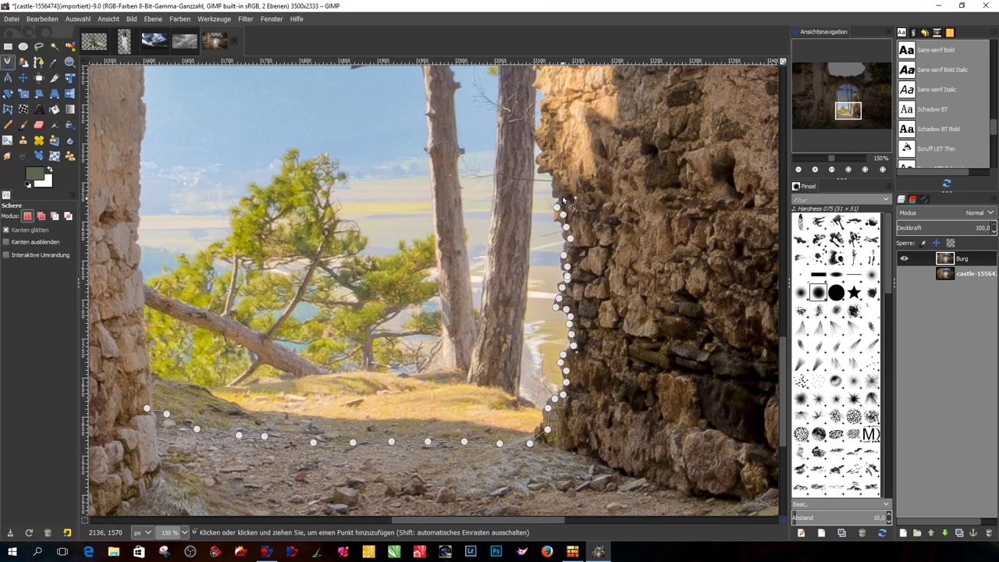
left_click(553, 167)
left_click(543, 153)
left_click(541, 135)
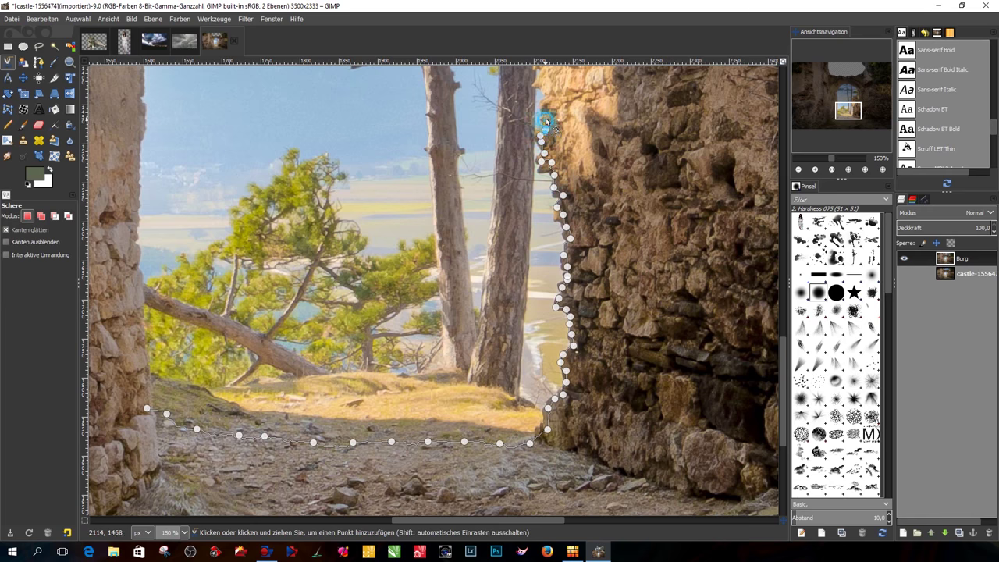
scroll(562, 180, "up", 3)
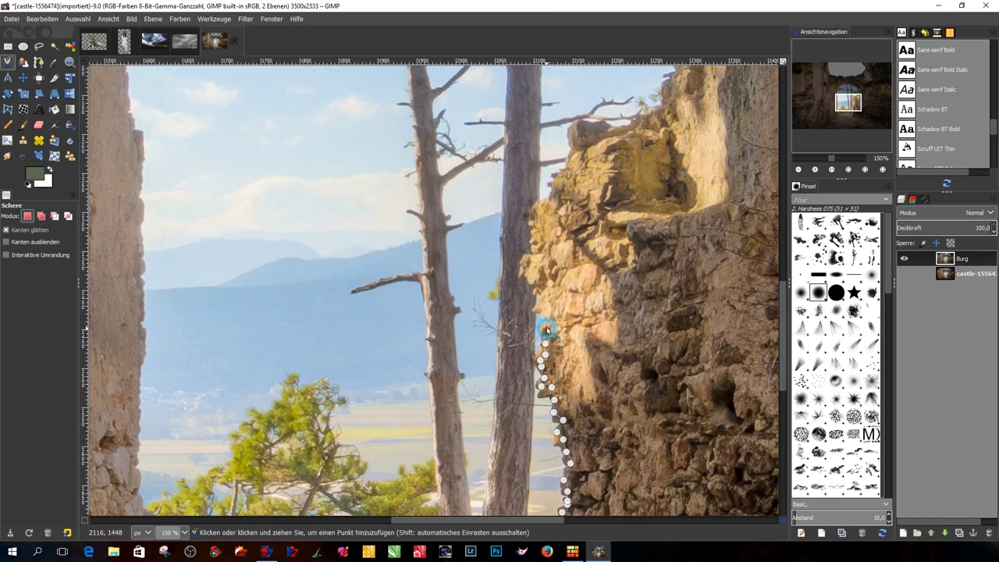
left_click(542, 298)
left_click(528, 268)
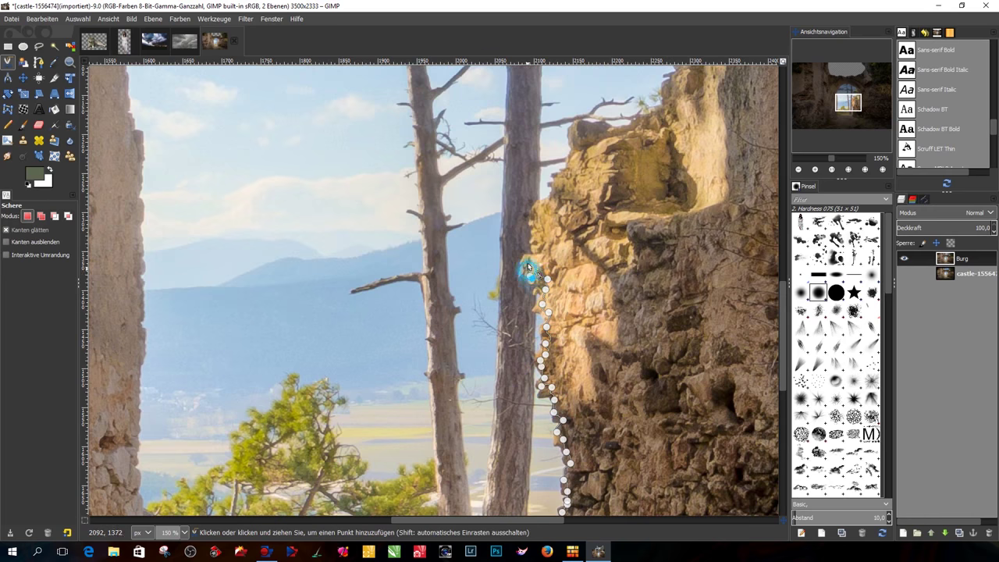
left_click(536, 244)
left_click(537, 219)
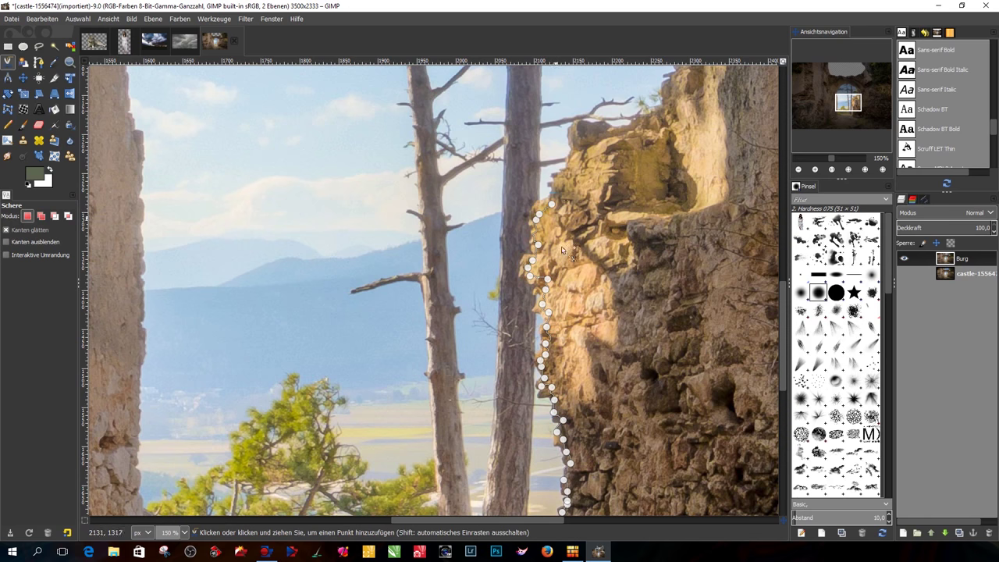
left_click(559, 184)
left_click(581, 162)
left_click(603, 143)
left_click(641, 134)
scroll(690, 250, "up", 5)
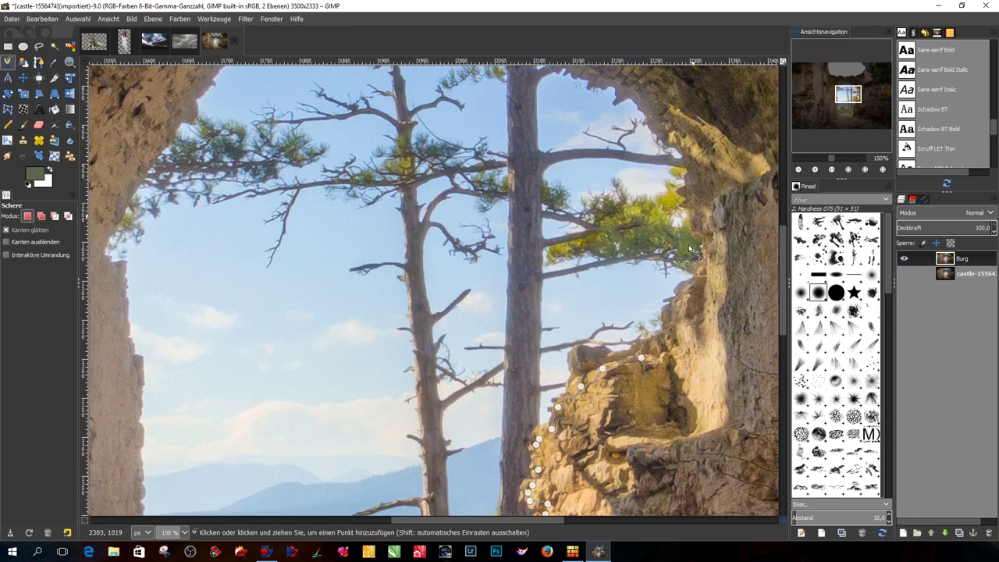
- Continue the outline up the opening's right side and left along the arch's underside
left_click(660, 341)
left_click(713, 258)
left_click(718, 216)
left_click(701, 182)
left_click(694, 146)
left_click(646, 105)
scroll(634, 156, "up", 3)
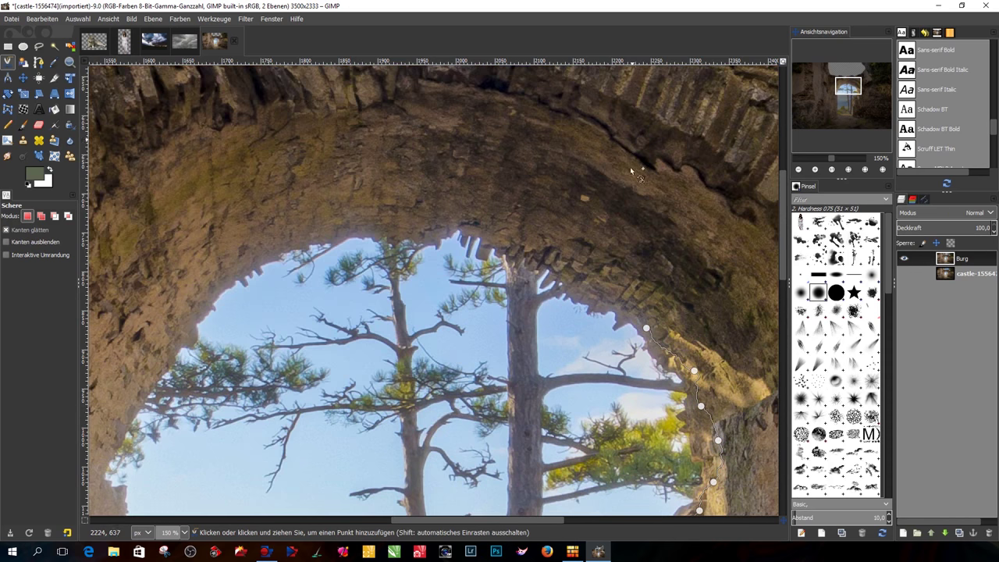
left_click(614, 303)
left_click(576, 281)
left_click(552, 268)
left_click(525, 249)
left_click(488, 235)
left_click(458, 228)
left_click(398, 229)
left_click(358, 229)
left_click(307, 235)
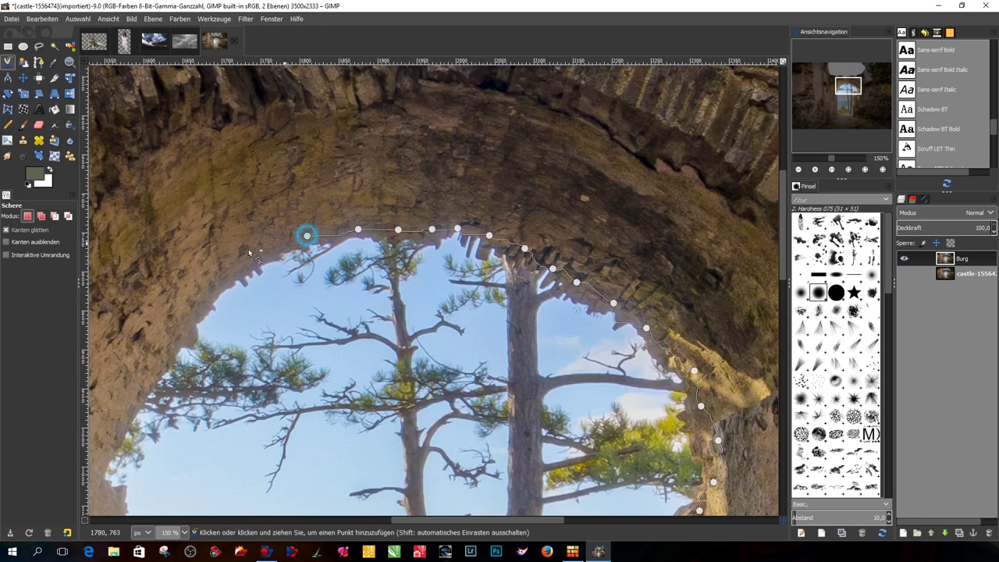
left_click(245, 263)
scroll(218, 275, "down", 2)
- Trace down the arch's left side and left wall, close the outline, select it and delete the landscape
left_click(222, 167)
left_click(195, 199)
left_click(179, 220)
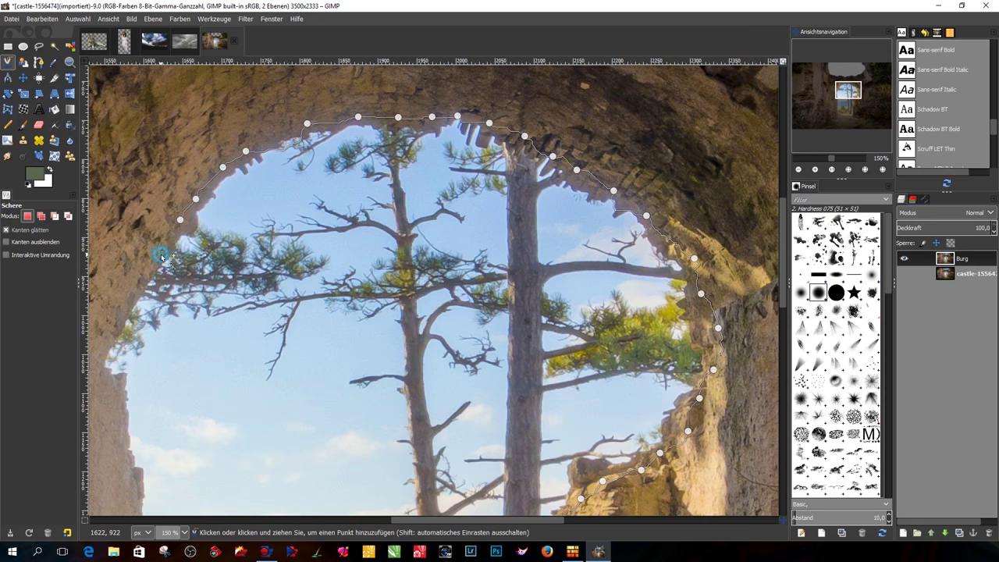
left_click(129, 298)
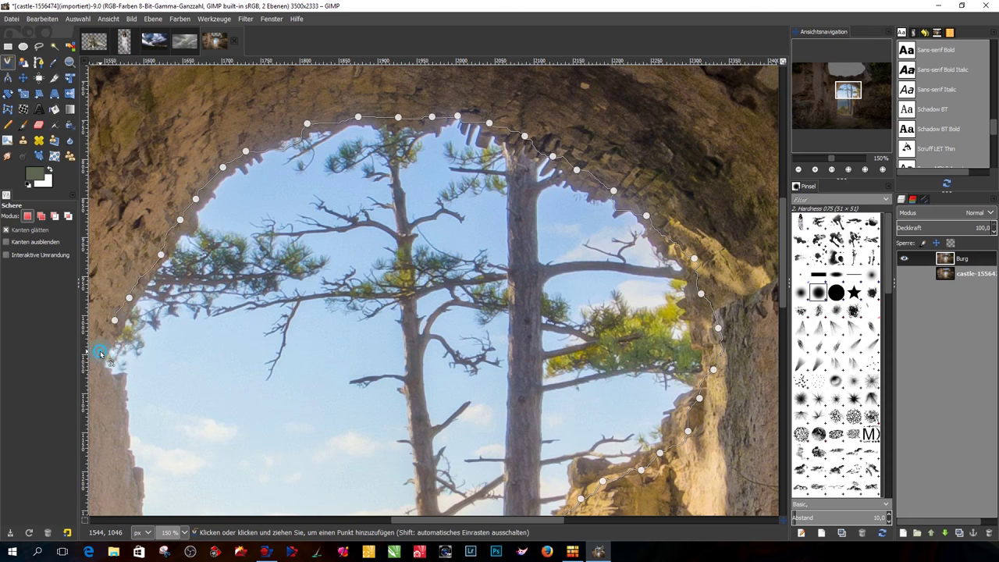
left_click(101, 375)
scroll(119, 383, "down", 5)
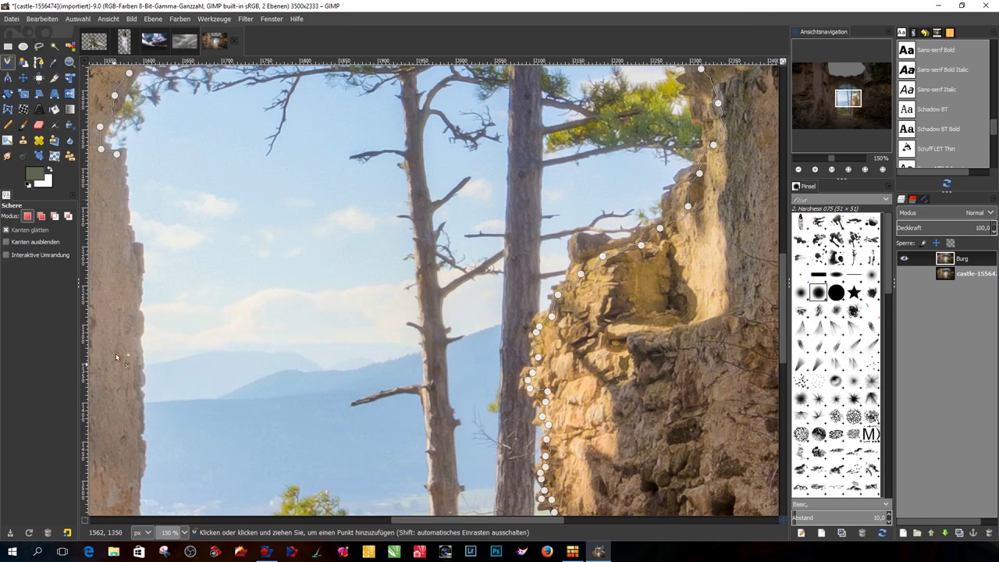
left_click(119, 167)
left_click(123, 208)
left_click(128, 243)
left_click(133, 268)
left_click(137, 292)
scroll(136, 310, "down", 5)
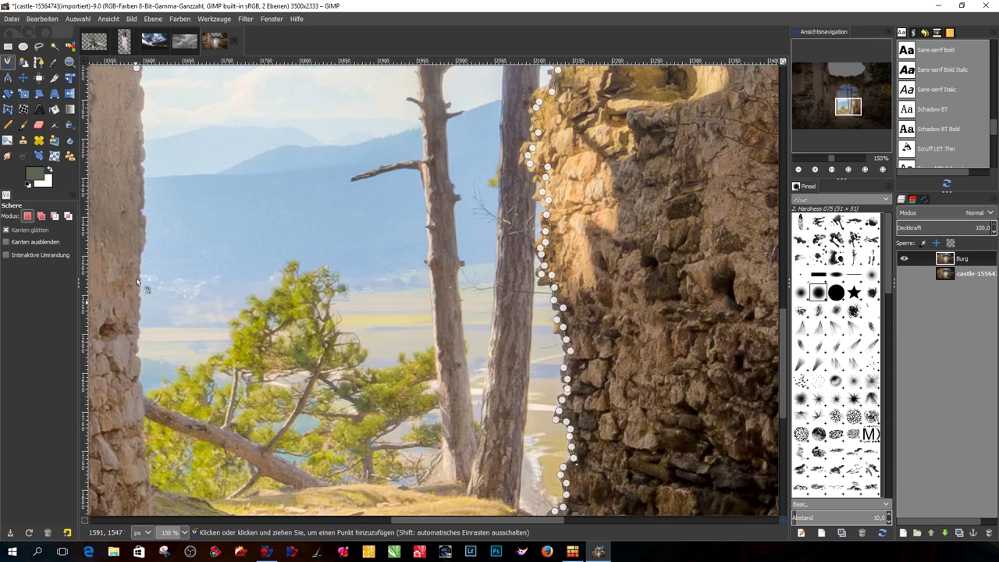
left_click(136, 124)
left_click(136, 154)
left_click(137, 189)
left_click(136, 211)
left_click(137, 238)
scroll(137, 270, "down", 5)
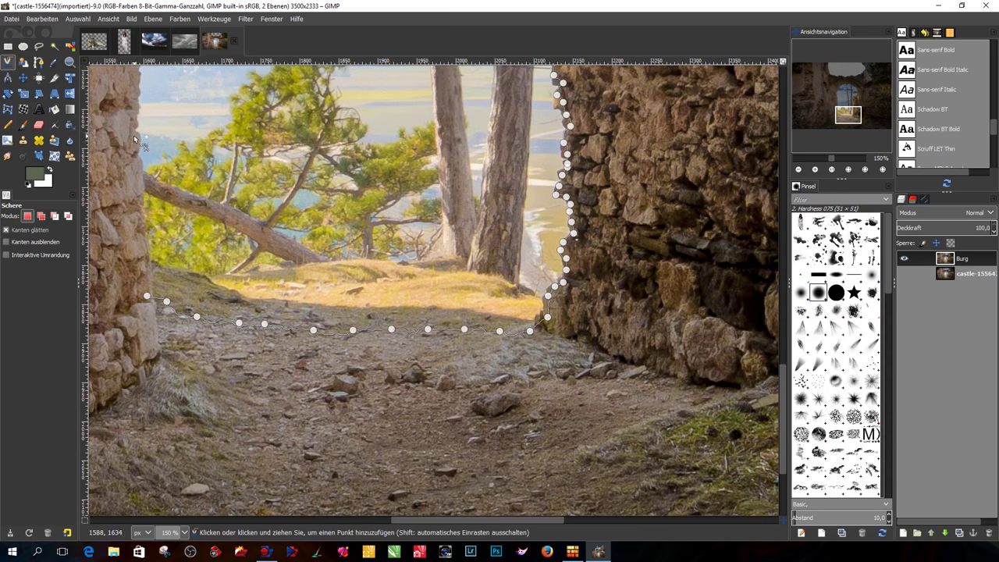
left_click(133, 135)
left_click(135, 163)
left_click(137, 192)
left_click(143, 276)
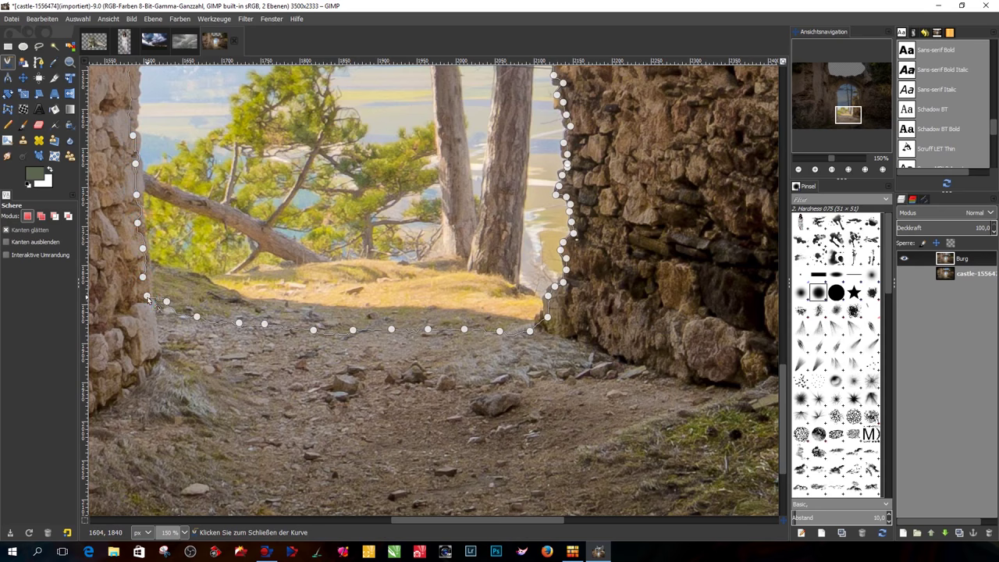
left_click(148, 298)
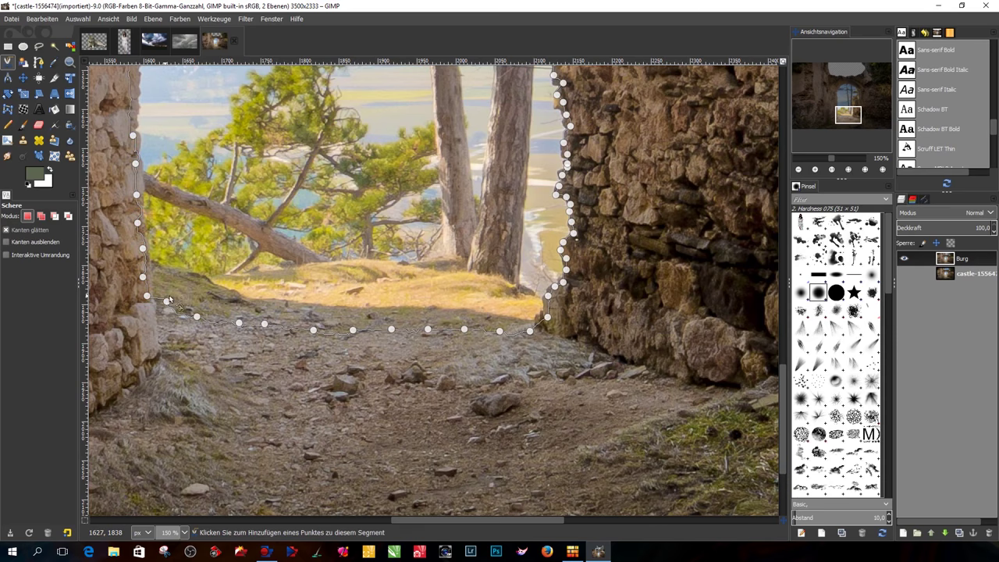
left_click(397, 191)
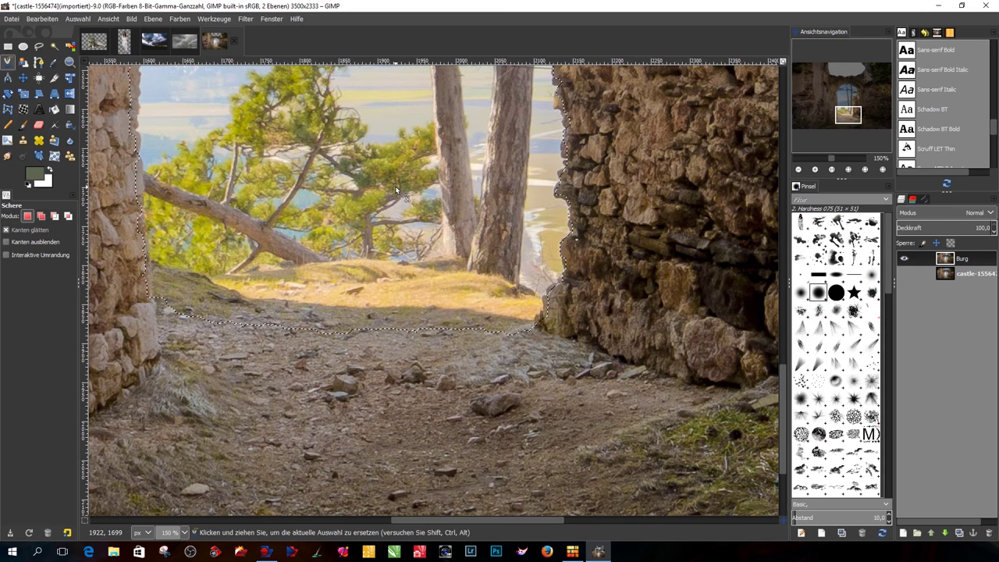
key("Delete")
- Trace the leftover background along the right wall's rock edge from the top down to its base
scroll(433, 178, "up", 1)
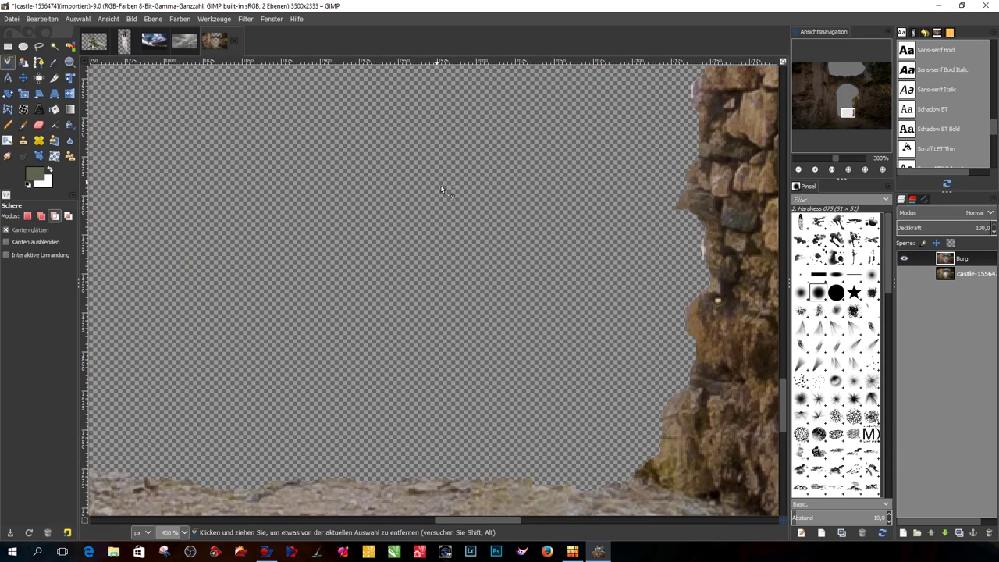
scroll(441, 185, "down", 2)
scroll(480, 177, "up", 5)
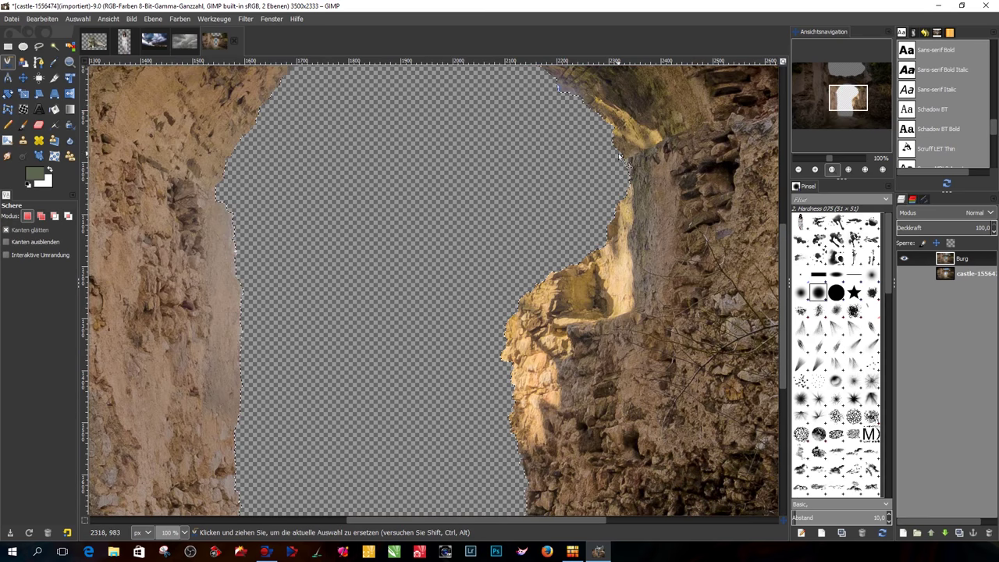
left_click(574, 94)
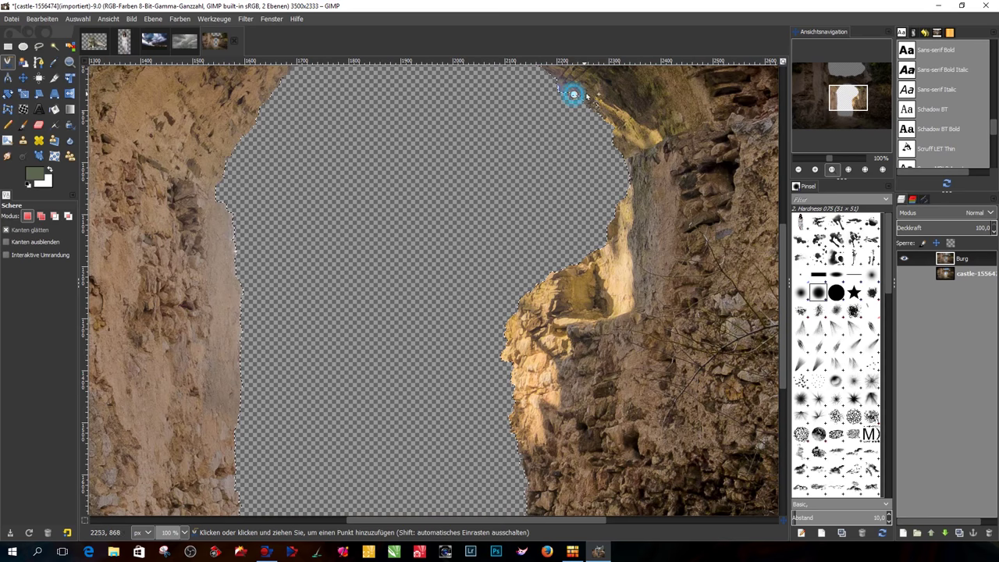
left_click(625, 101)
left_click(646, 115)
left_click(659, 127)
left_click(651, 163)
left_click(647, 202)
left_click(641, 216)
left_click(643, 235)
left_click(644, 256)
left_click(645, 270)
left_click(645, 288)
left_click(640, 307)
left_click(616, 332)
left_click(595, 366)
left_click(591, 387)
left_click(581, 405)
left_click(580, 423)
- Close the outline through the transparent area, select it and delete the background strip
left_click(557, 474)
left_click(518, 486)
left_click(485, 333)
left_click(485, 308)
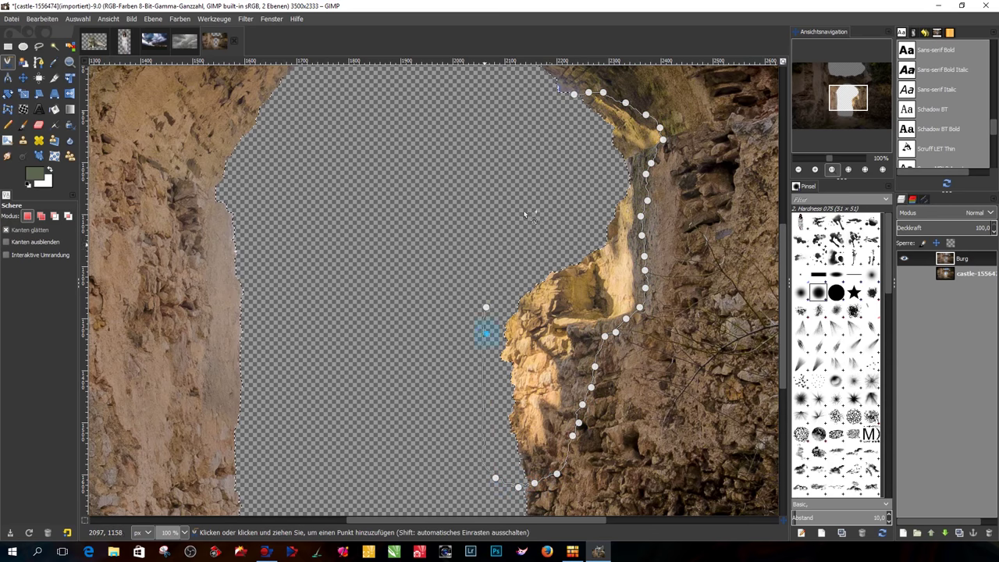
left_click(573, 95)
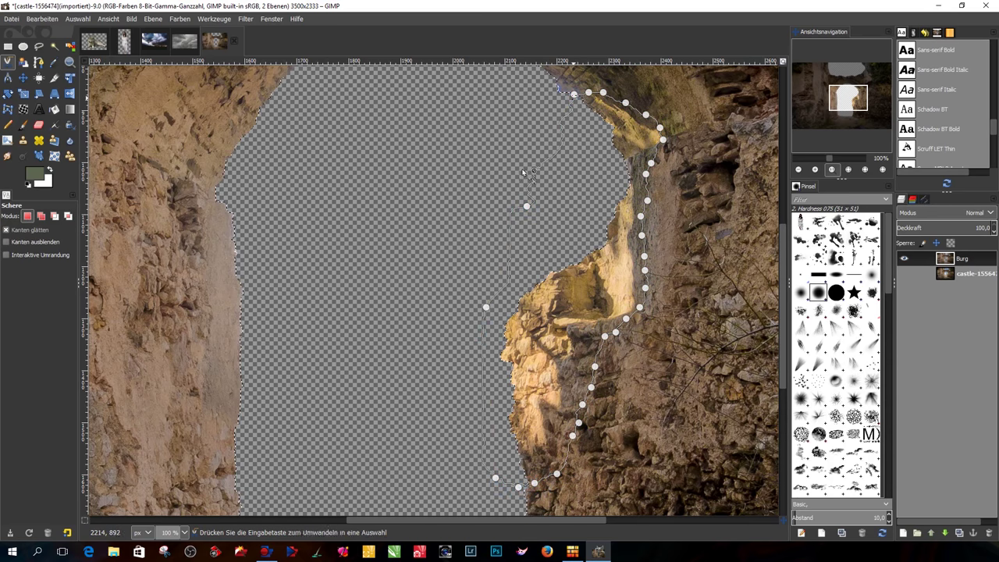
left_click(578, 200)
key("Delete")
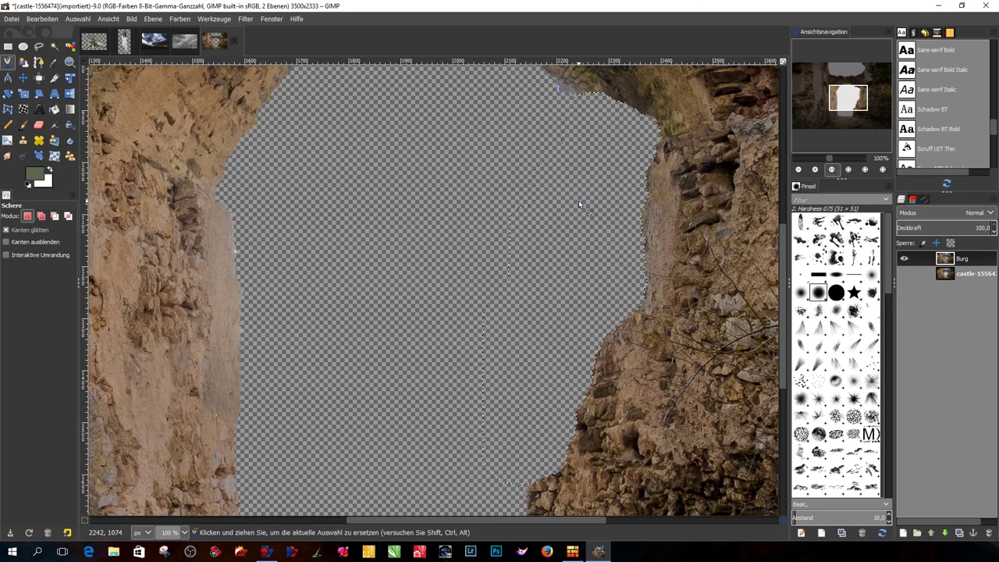
scroll(579, 199, "down", 2, "ctrl")
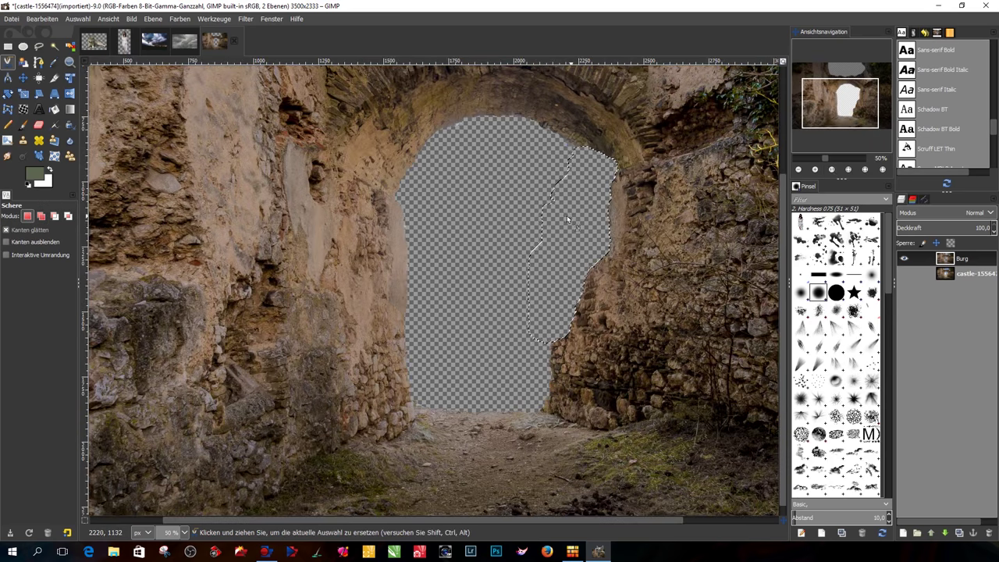
- Trace and select the strip along the top of the arch with Intelligent Scissors
left_click(492, 113)
left_click(506, 114)
left_click(532, 118)
left_click(571, 131)
left_click(586, 140)
left_click(613, 162)
left_click(608, 173)
left_click(570, 173)
left_click(547, 163)
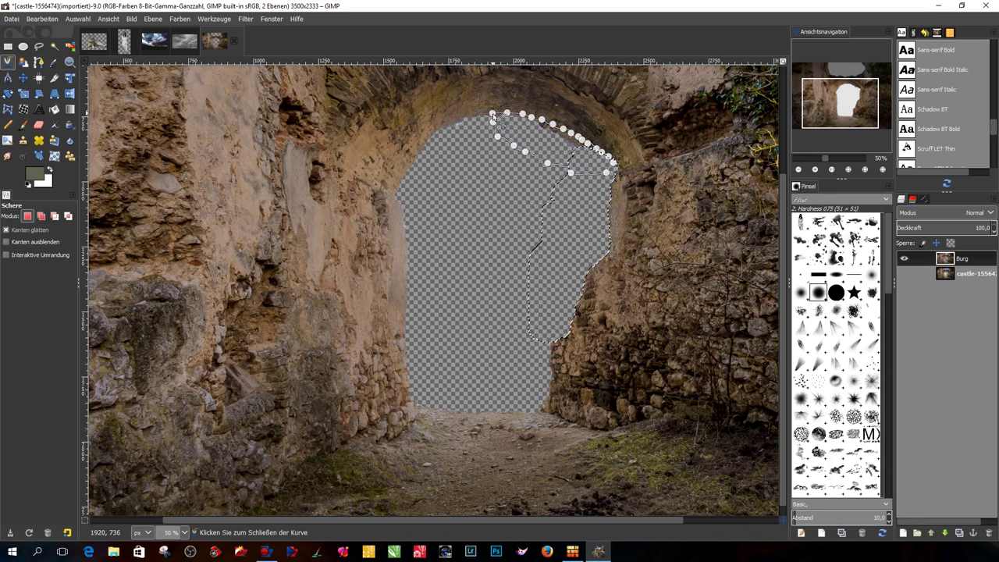
left_click(492, 114)
left_click(541, 144)
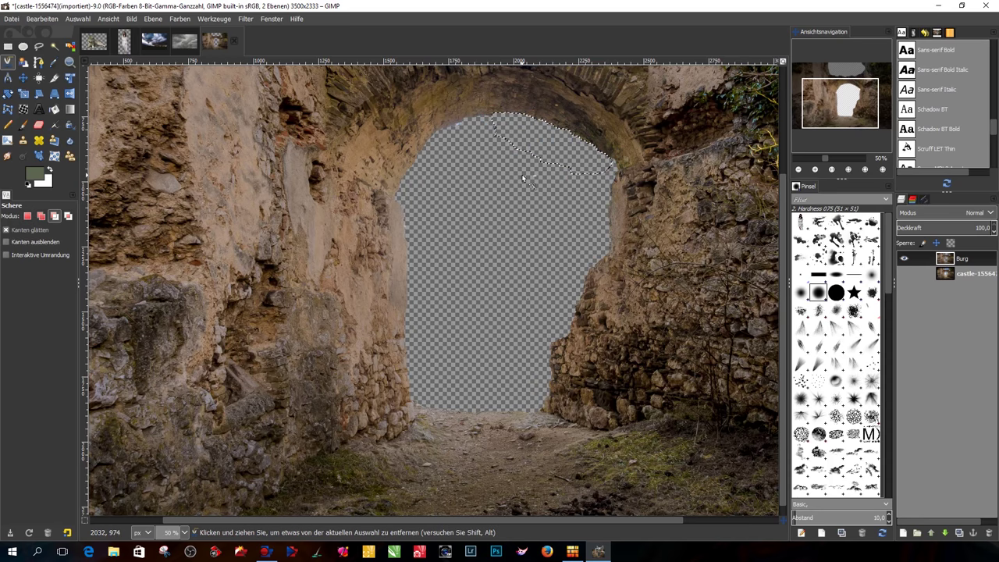
- Clear the selection with Select > None and fit the whole image in the window
scroll(523, 179, "down", 2)
left_click(92, 19)
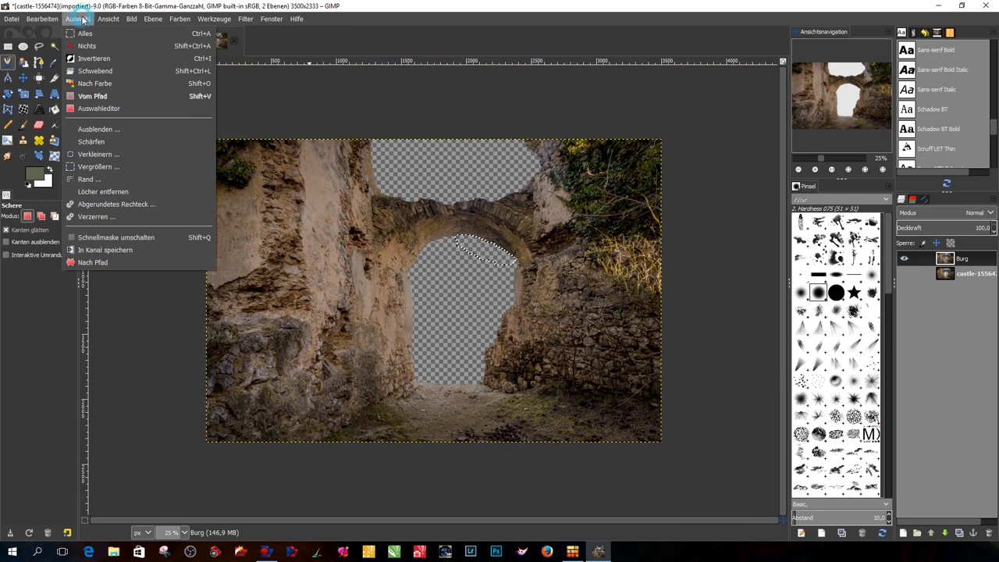
left_click(87, 37)
key("ctrl")
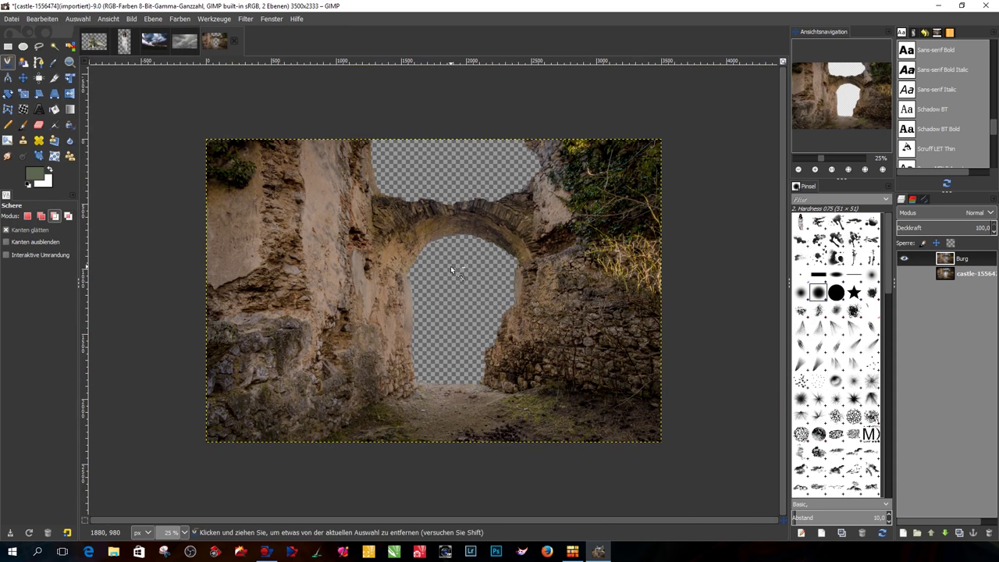
scroll(451, 269, "up", 1)
scroll(450, 269, "up", 1)
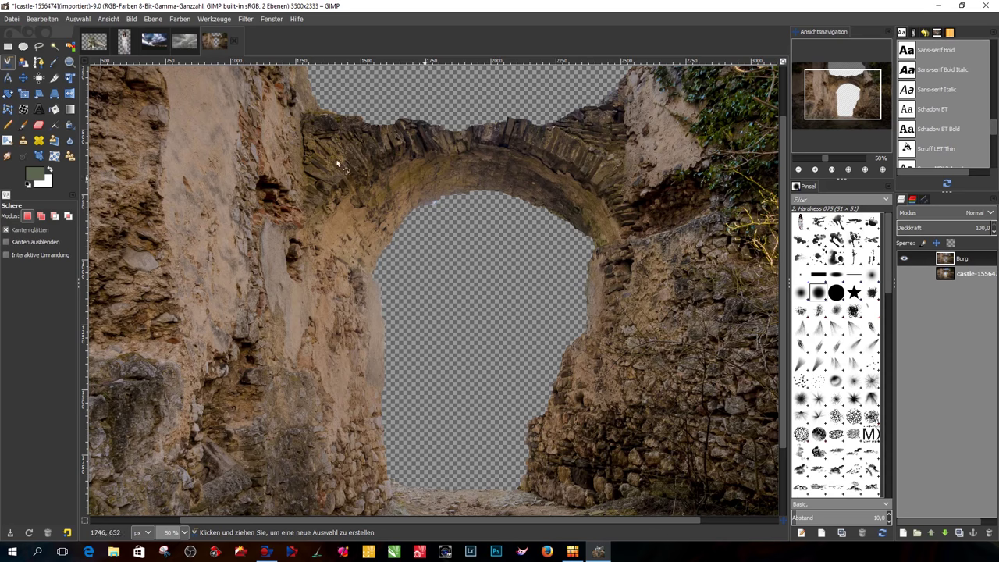
key("minus")
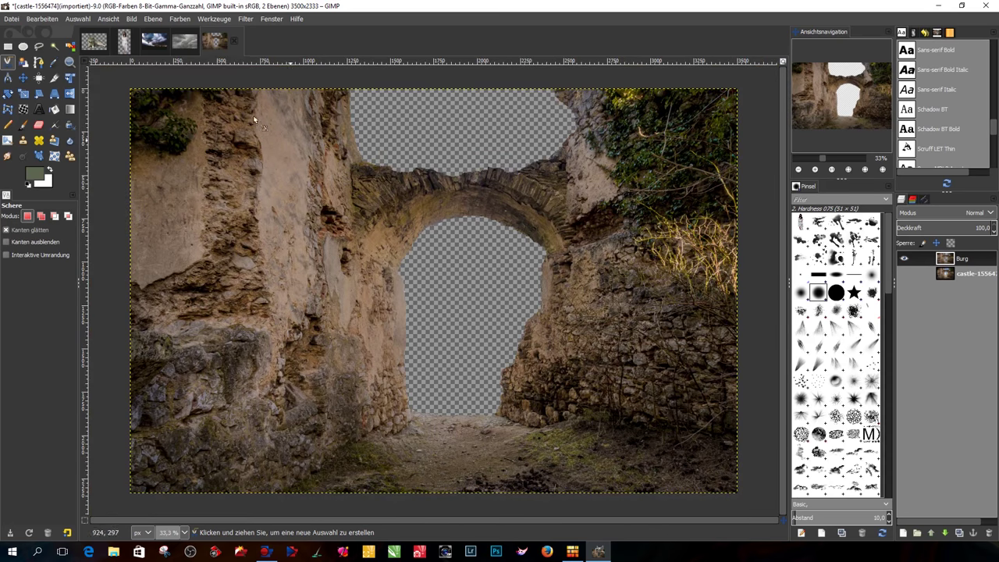
- Drop the storm-clouds-426271.jpg image into the castle composite as a new layer
left_click(184, 43)
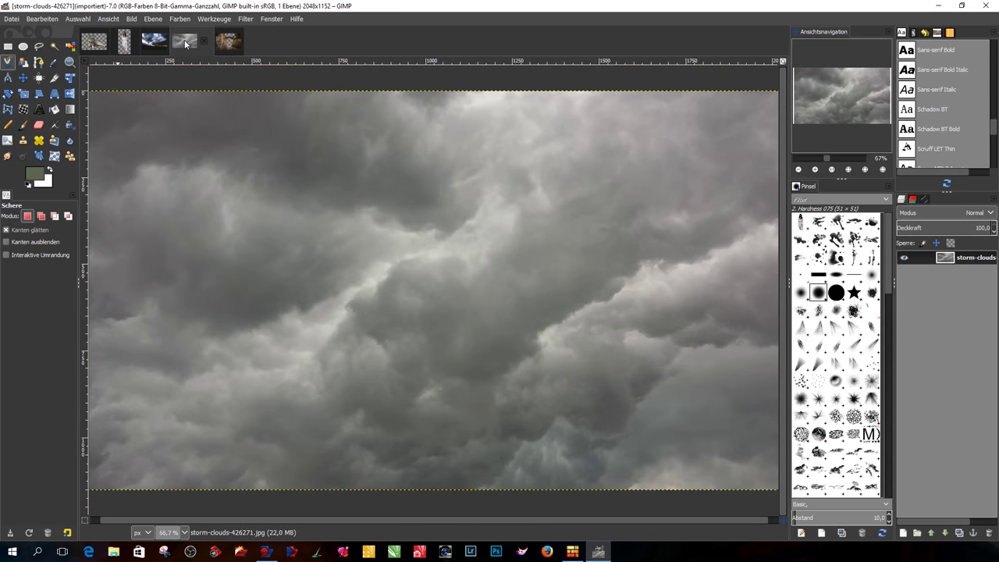
left_click_drag(185, 38, 231, 40)
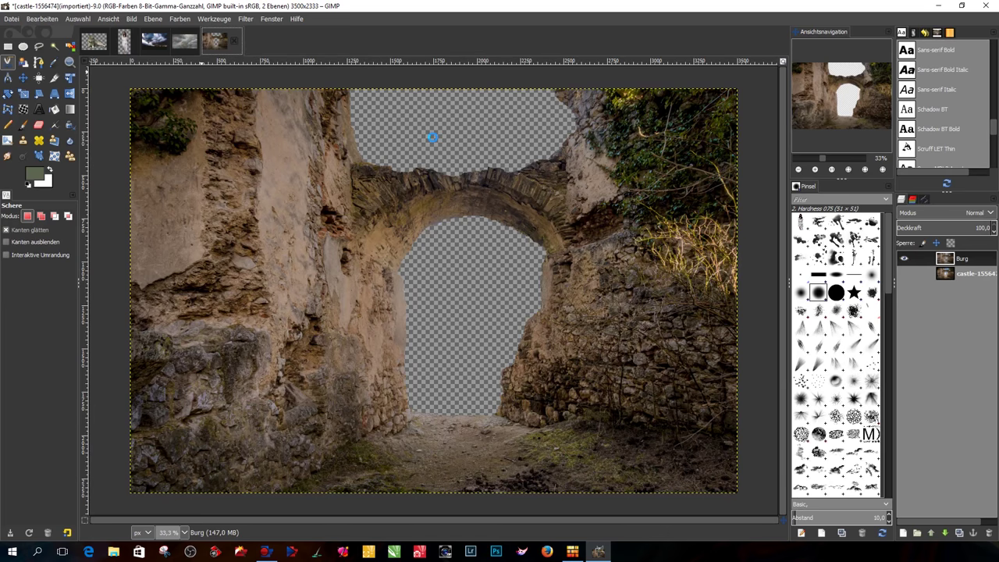
left_click_drag(234, 45, 446, 200)
key("minus")
key("minus")
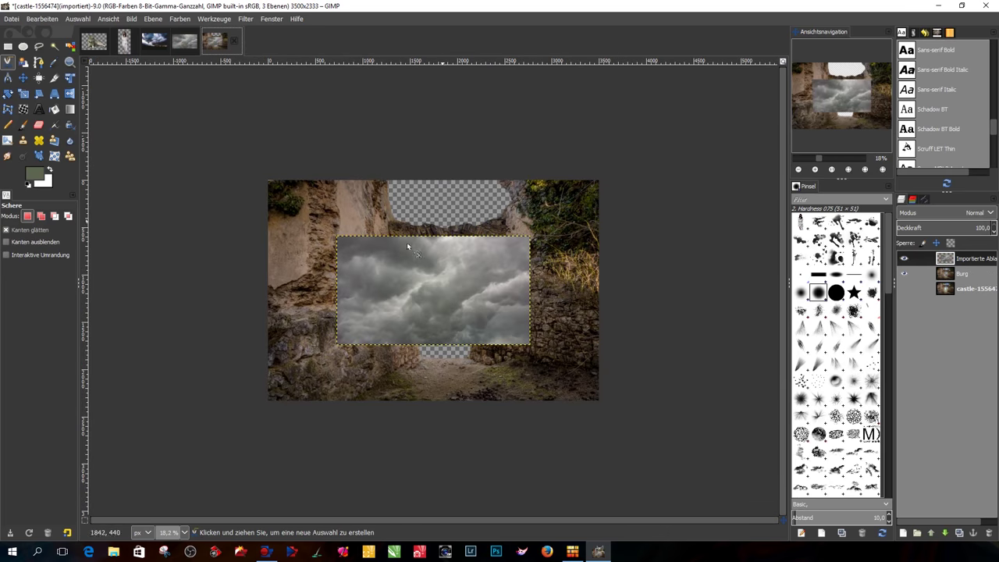
- Scale the cloud layer to cover the whole image and move it beneath the Burg layer
left_click(24, 92)
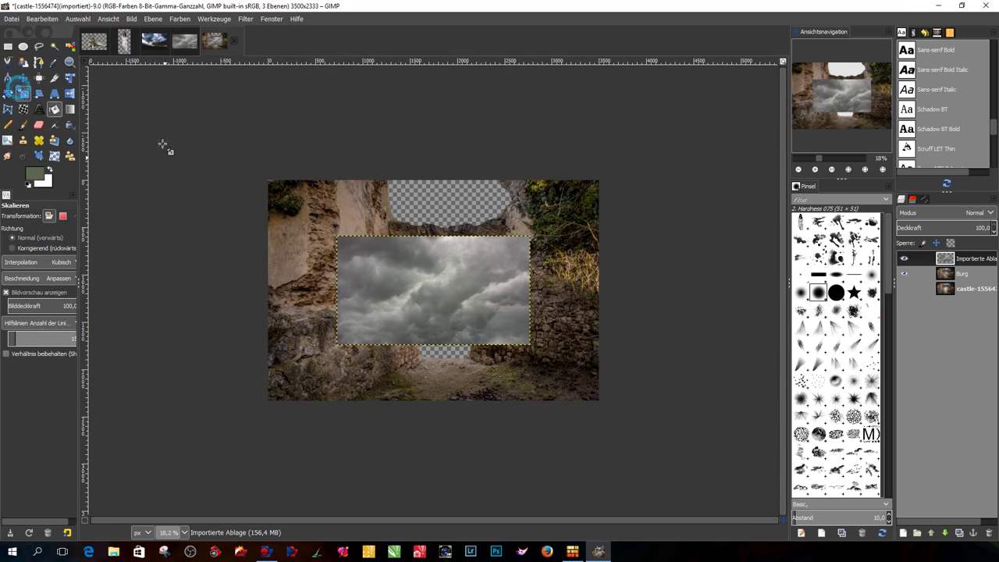
left_click(359, 251)
left_click_drag(339, 237, 302, 171)
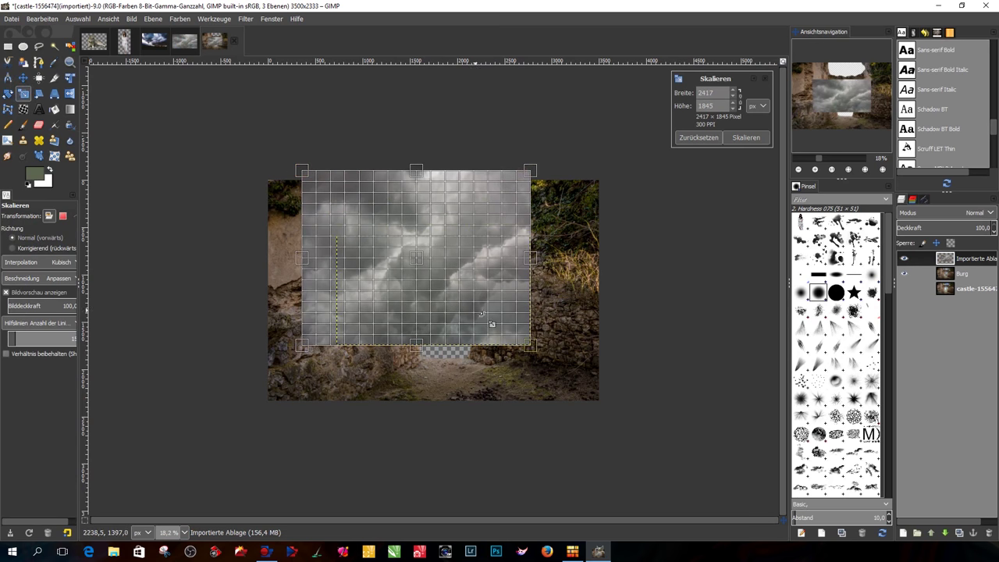
left_click_drag(541, 353, 603, 405)
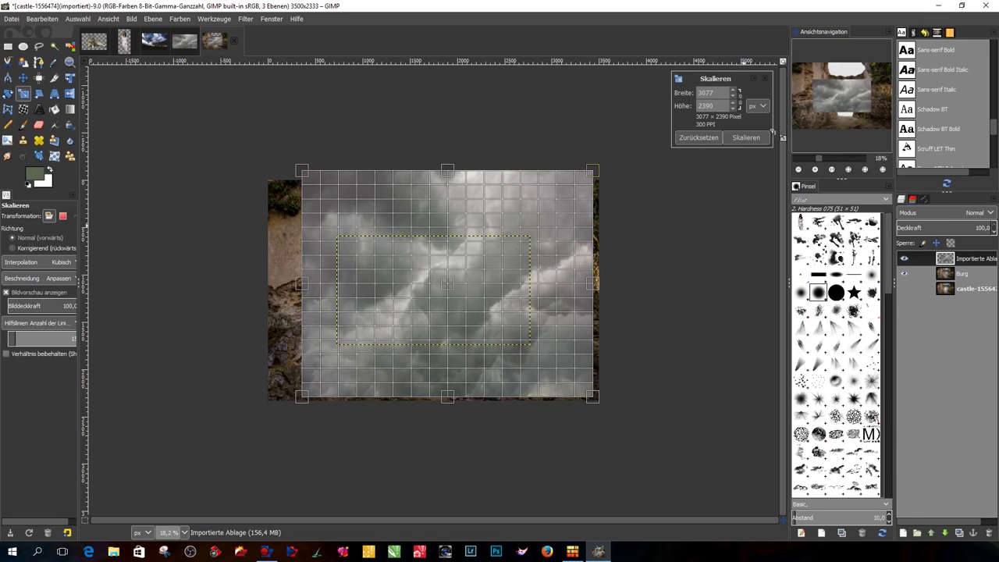
left_click(747, 137)
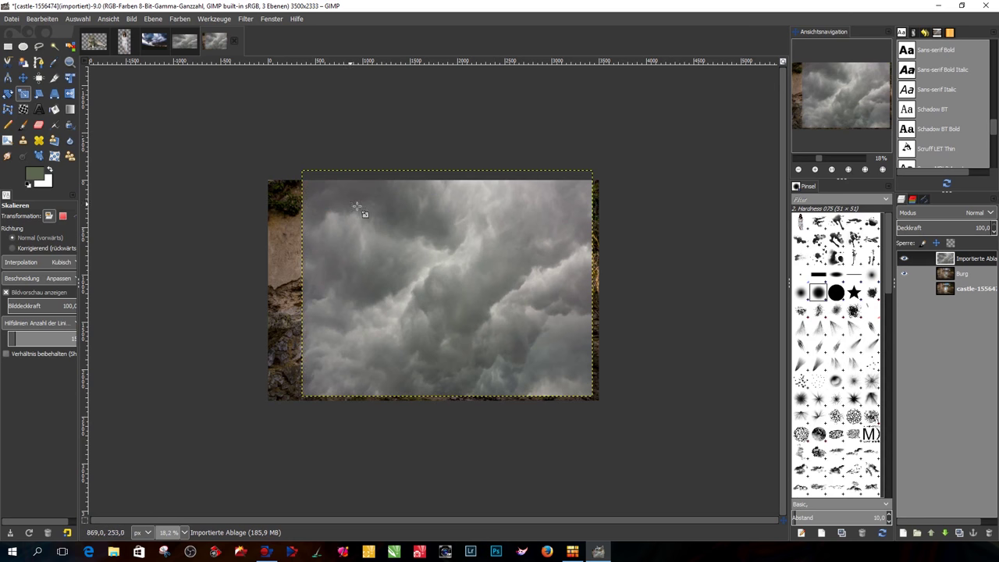
left_click_drag(946, 258, 948, 274)
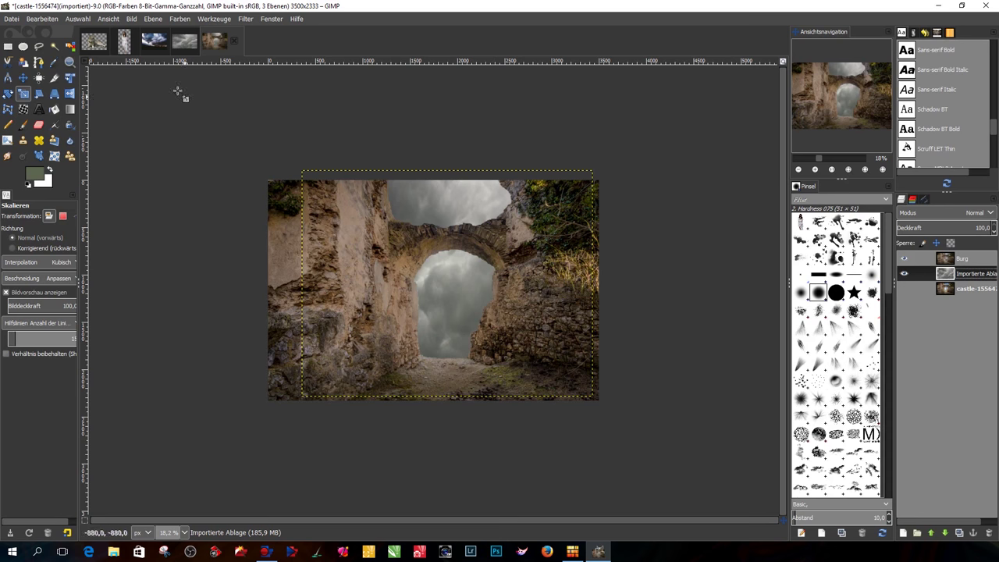
left_click(154, 43)
- Drop the second clouds photo in as a fourth layer and shift it to fill the arch
left_click_drag(153, 43, 238, 49)
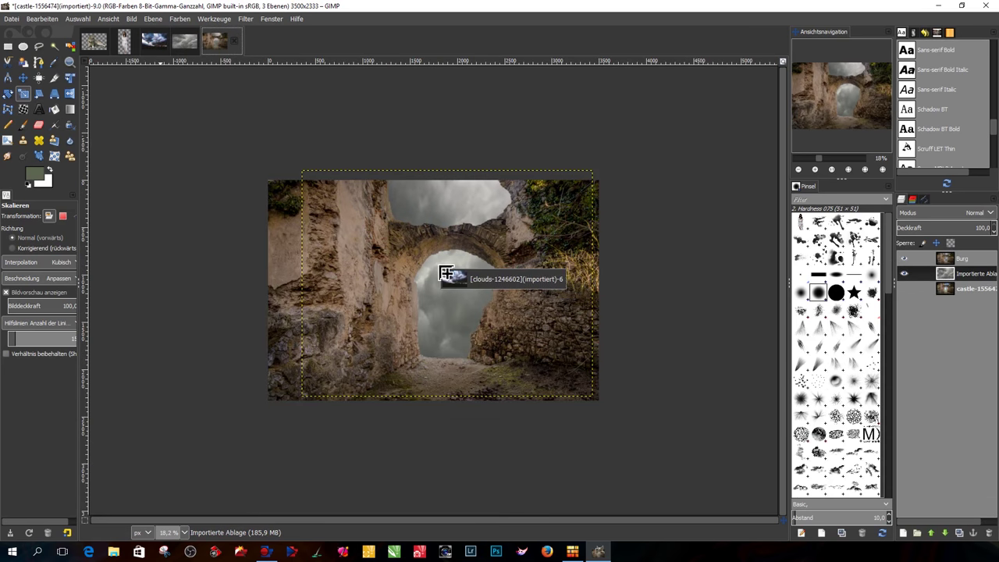
left_click_drag(238, 50, 438, 265)
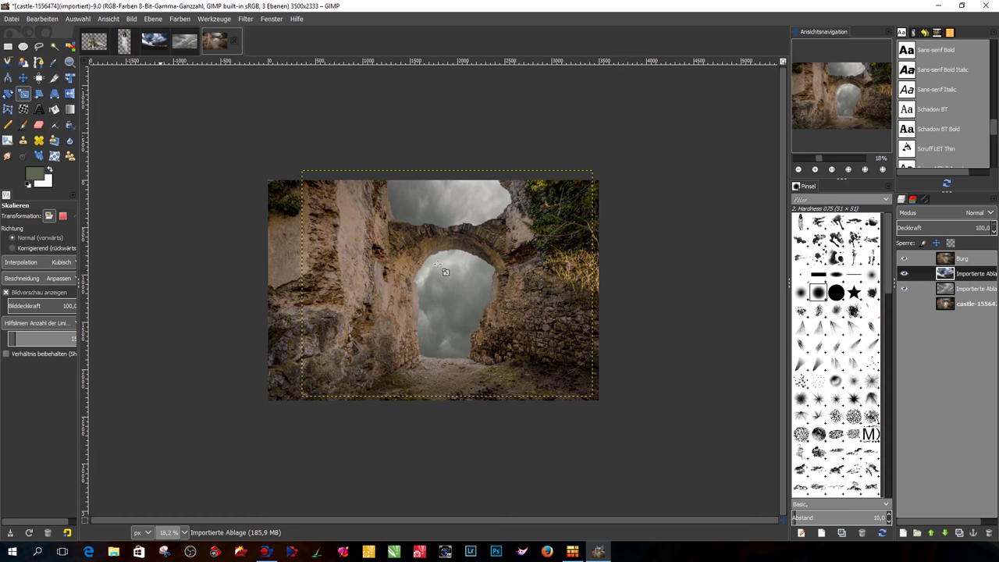
left_click(24, 77)
mouse_move(456, 346)
left_mouse_down()
mouse_move(447, 294)
mouse_move(446, 335)
left_mouse_up()
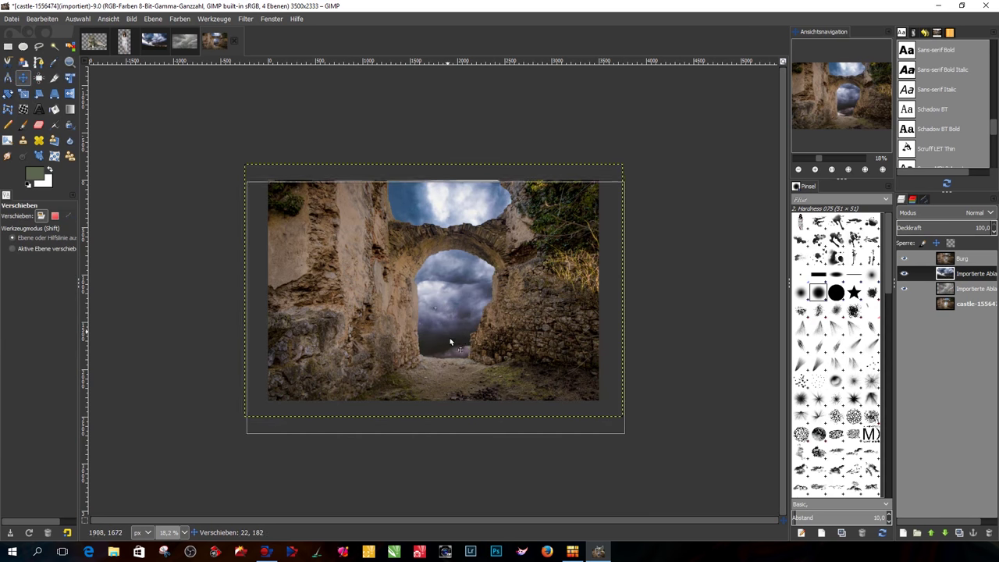
left_click_drag(447, 340, 501, 338)
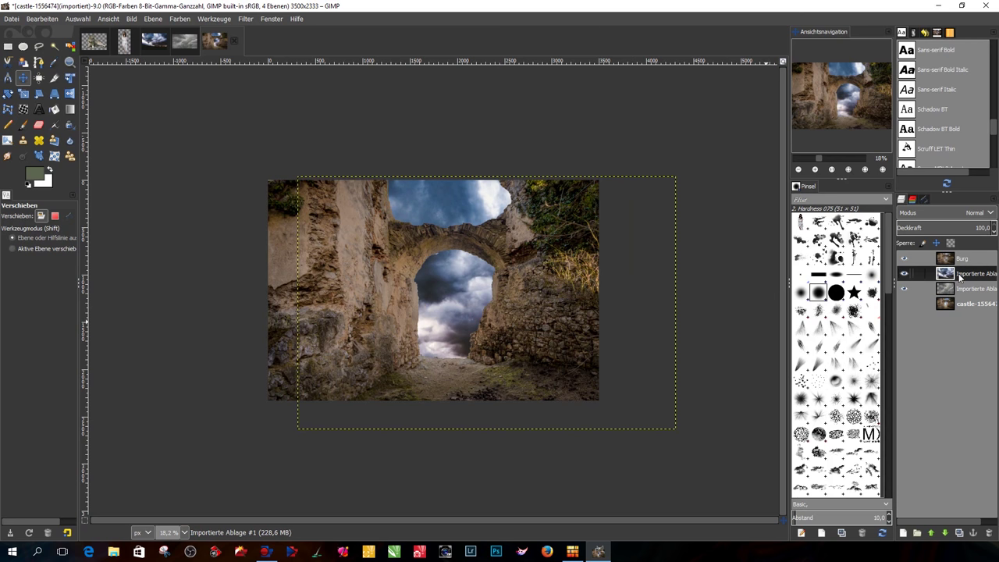
- Set the cloud layer's blend mode to Weiche Kanten and toggle its visibility to compare
left_click(985, 213)
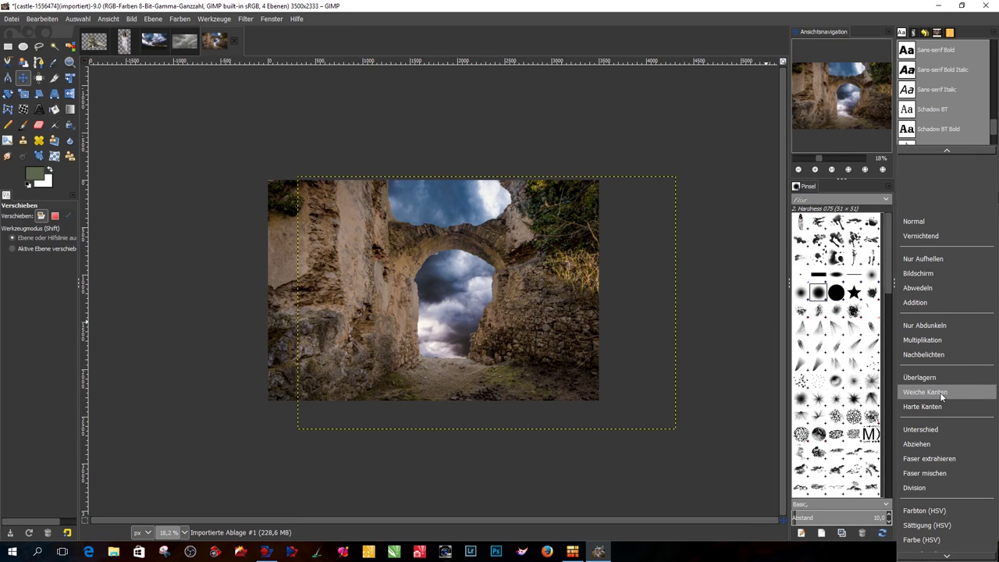
left_click(941, 393)
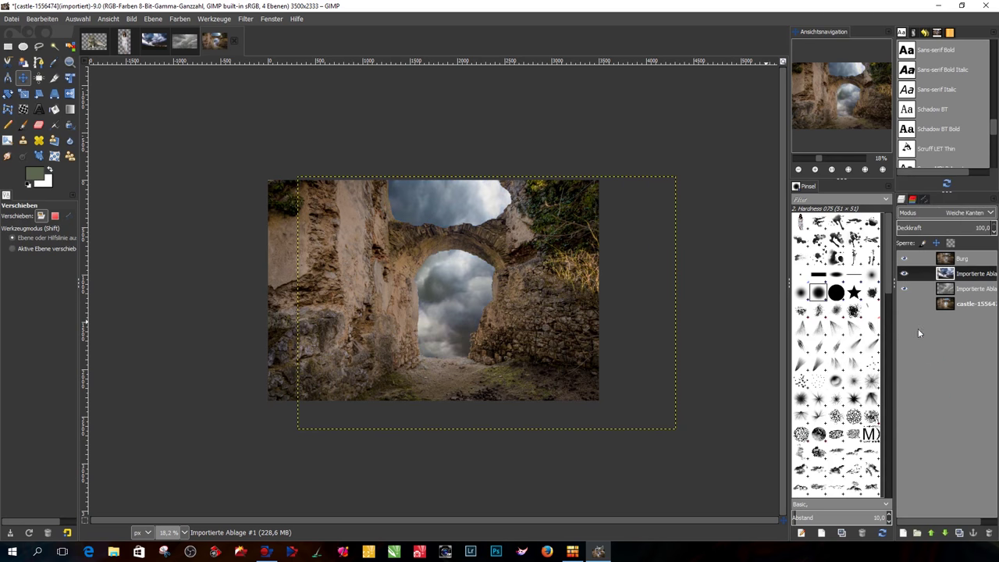
left_click(904, 274)
left_click(905, 274)
left_click(905, 274)
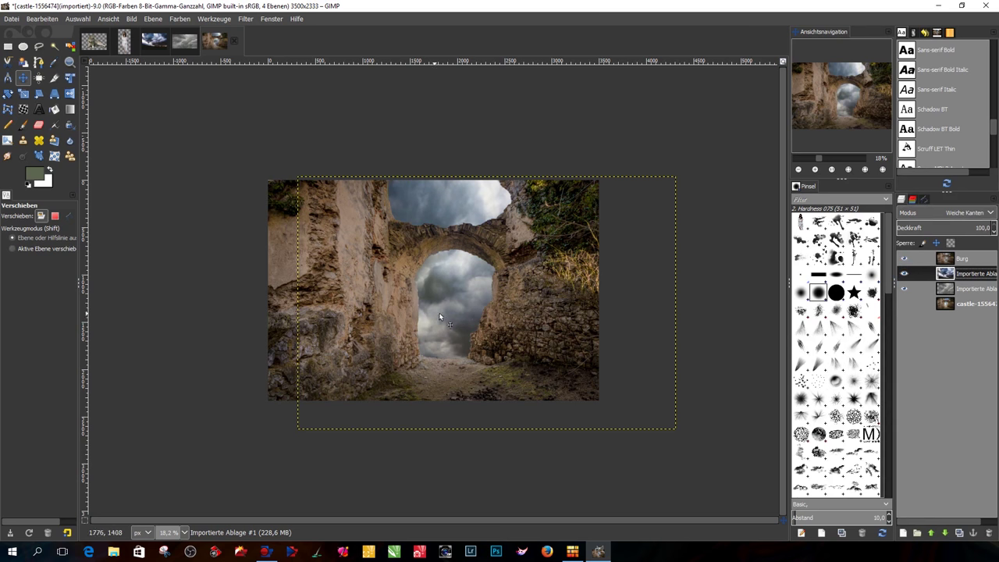
- Delete the duplicate imported layer, rename the sky layer 'Wolken' and fit it to image size
right_click(970, 275)
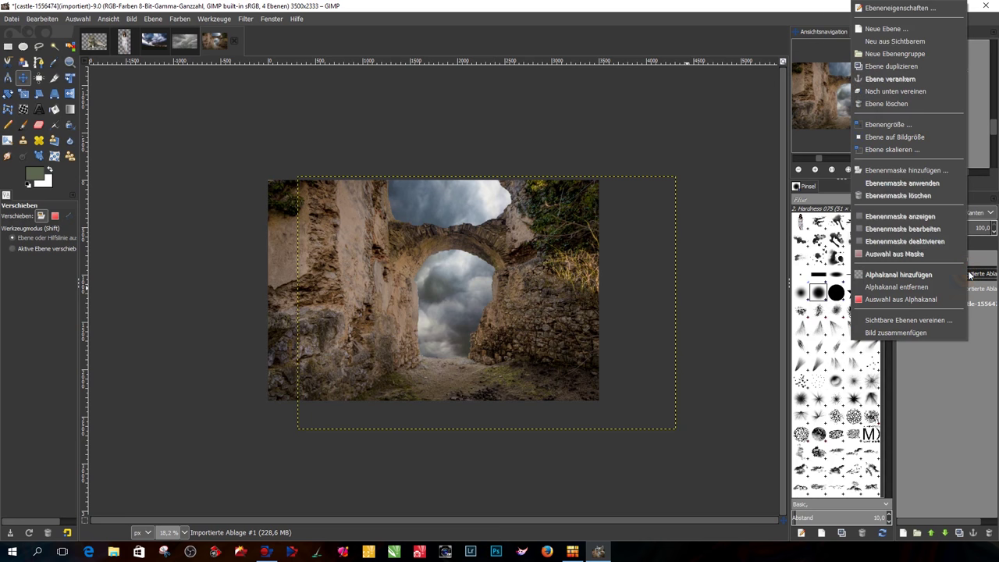
left_click(906, 92)
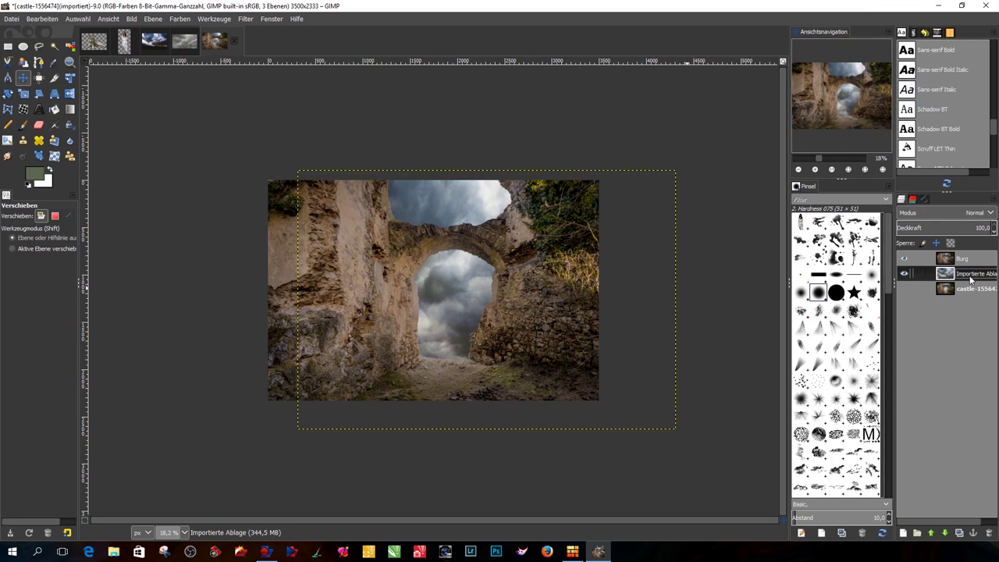
type("W")
key("Return")
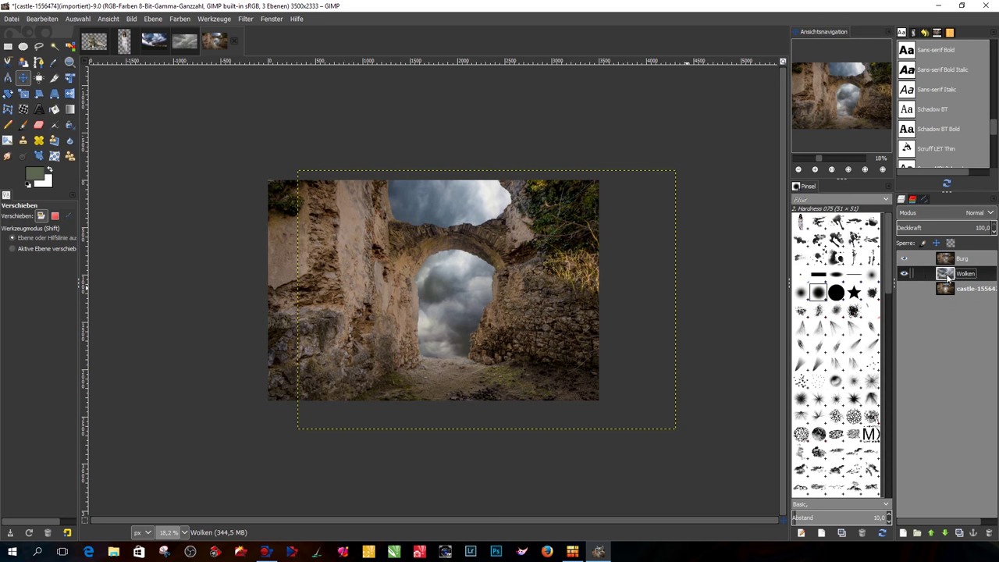
right_click(943, 275)
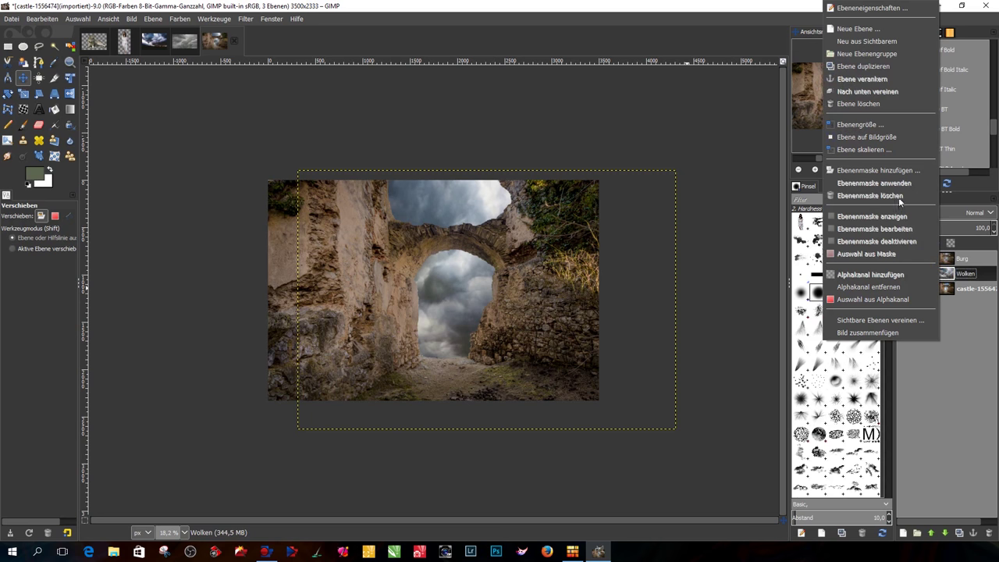
left_click(871, 137)
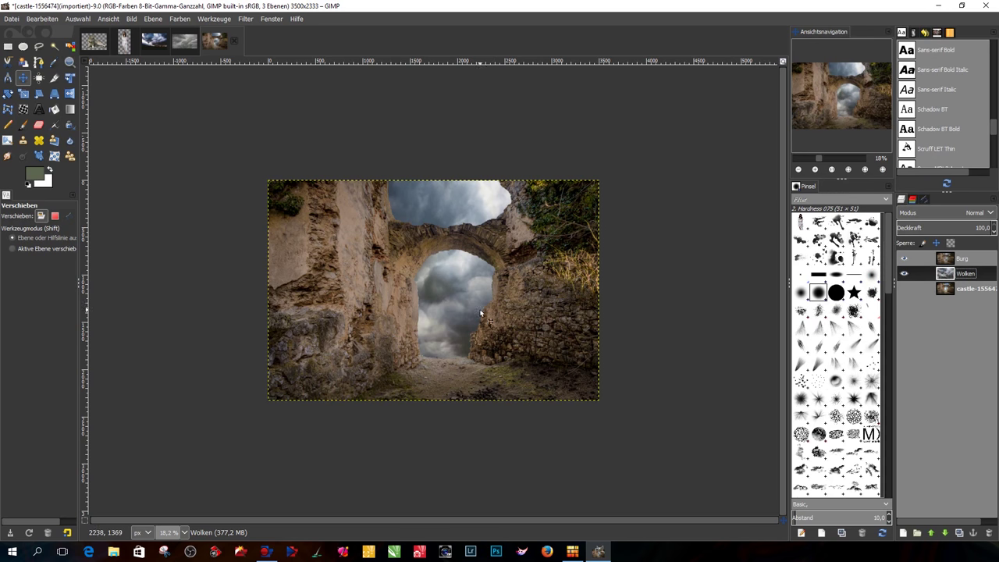
- At 25% zoom, darken Wolken with Curves by lowering the highlights and raising the black point
key("plus")
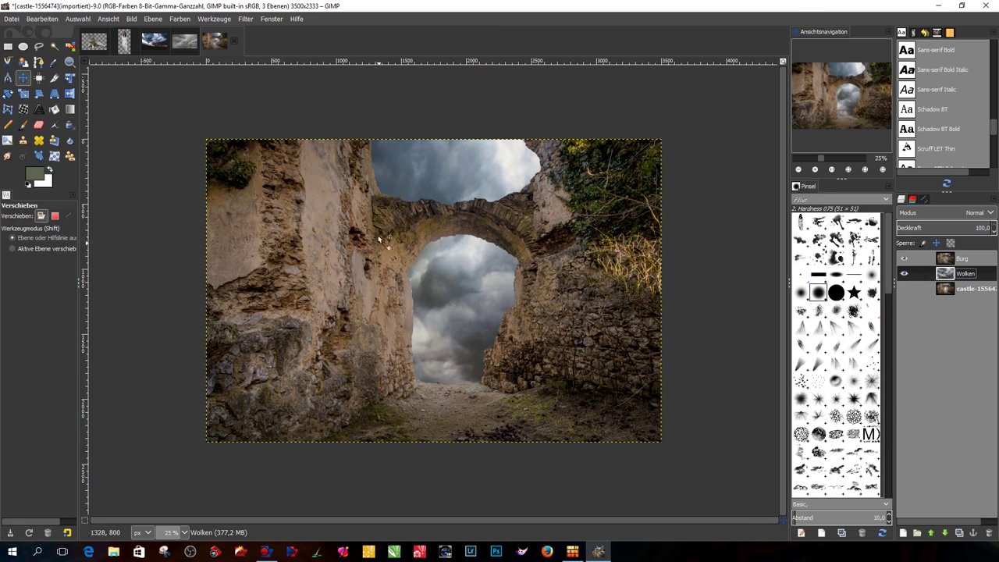
left_click(180, 19)
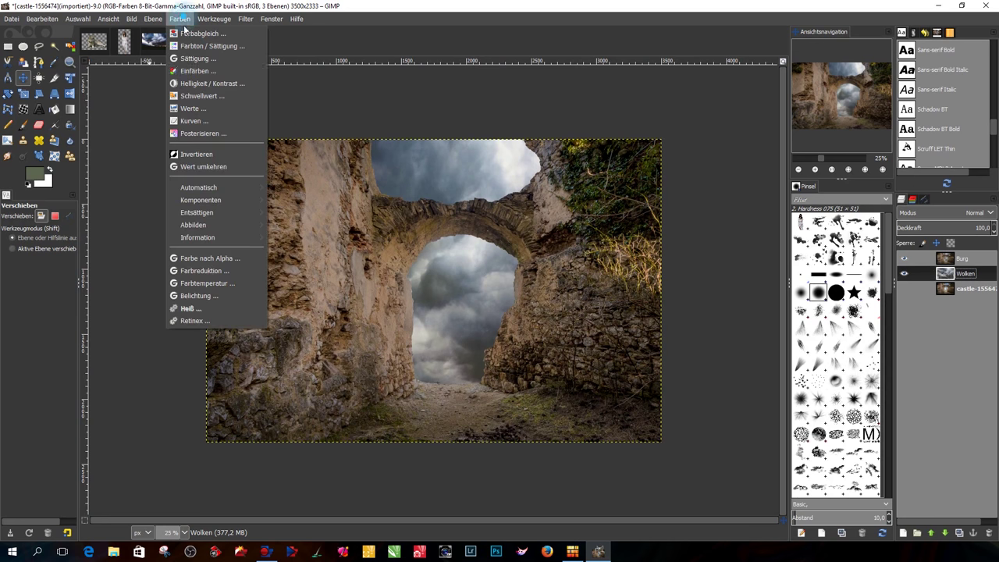
left_click(203, 122)
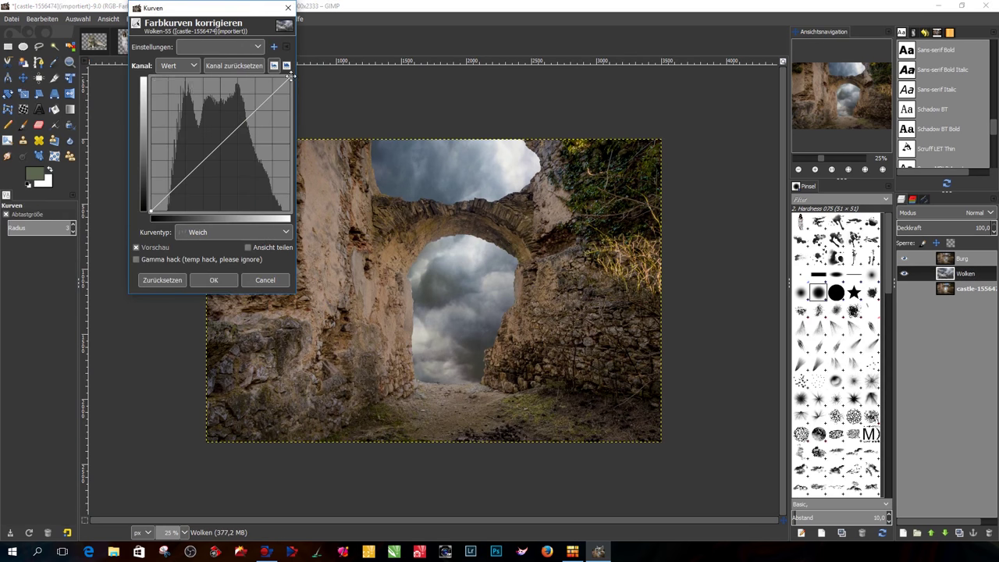
left_click_drag(289, 78, 290, 98)
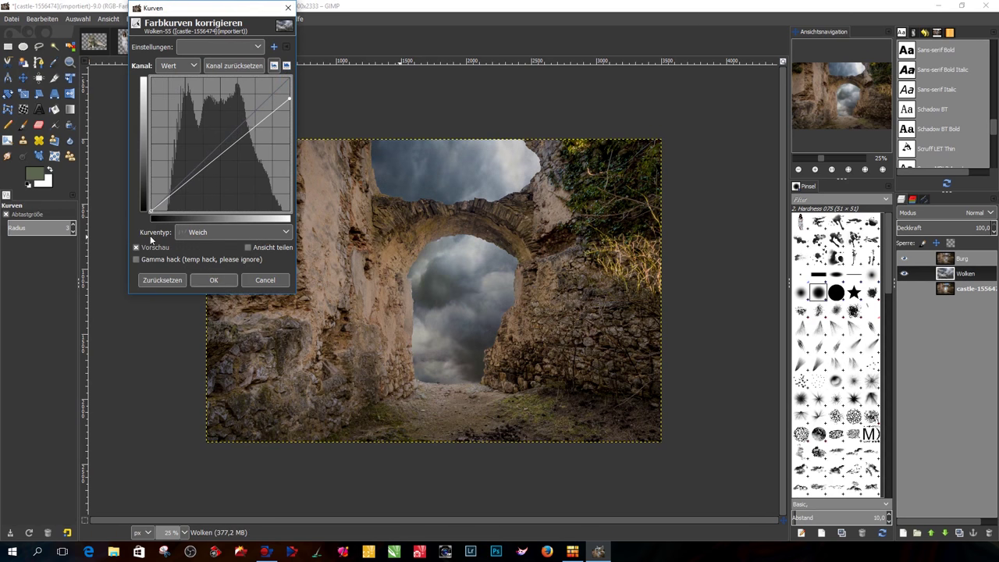
left_click_drag(151, 209, 168, 210)
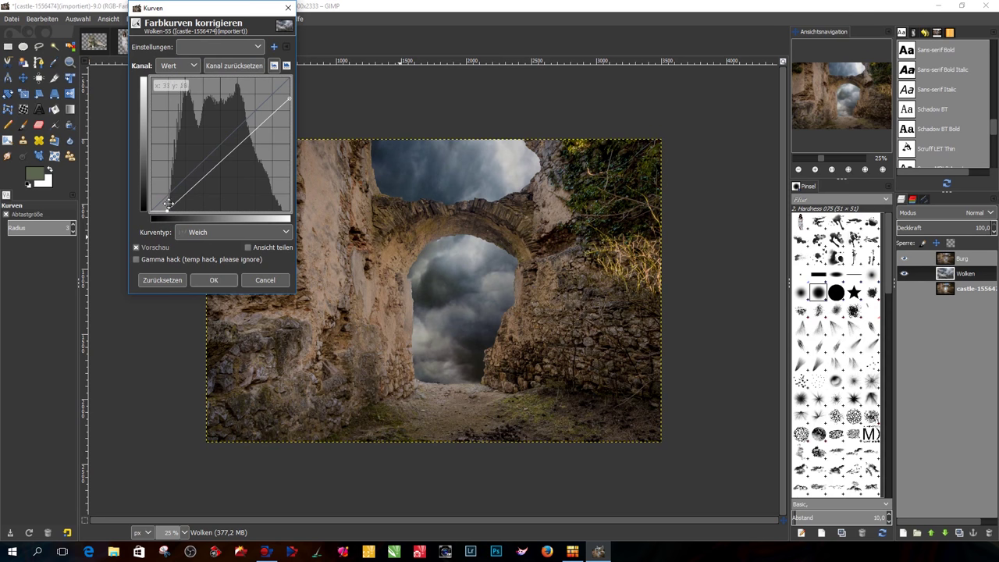
left_click_drag(168, 211, 166, 211)
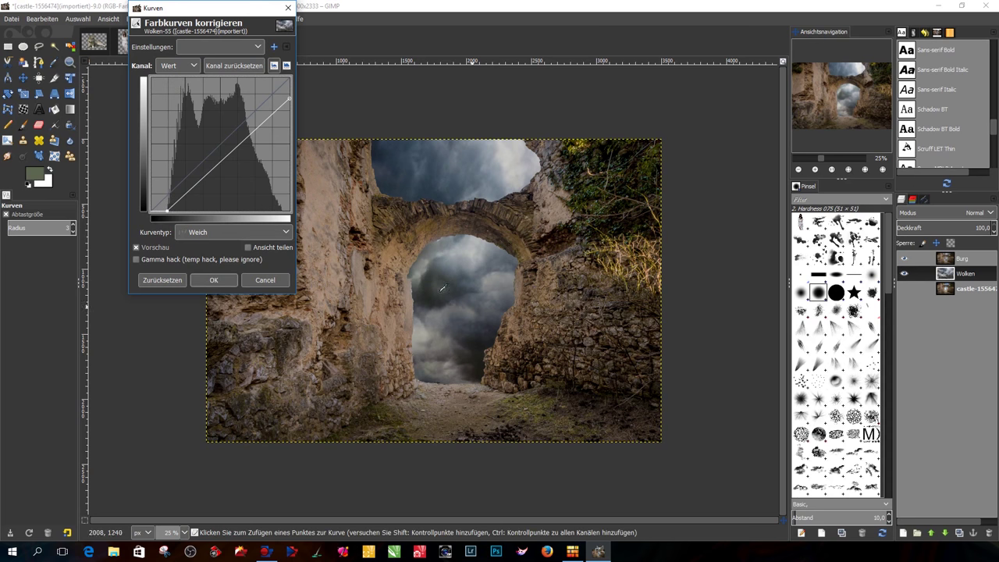
left_click(213, 280)
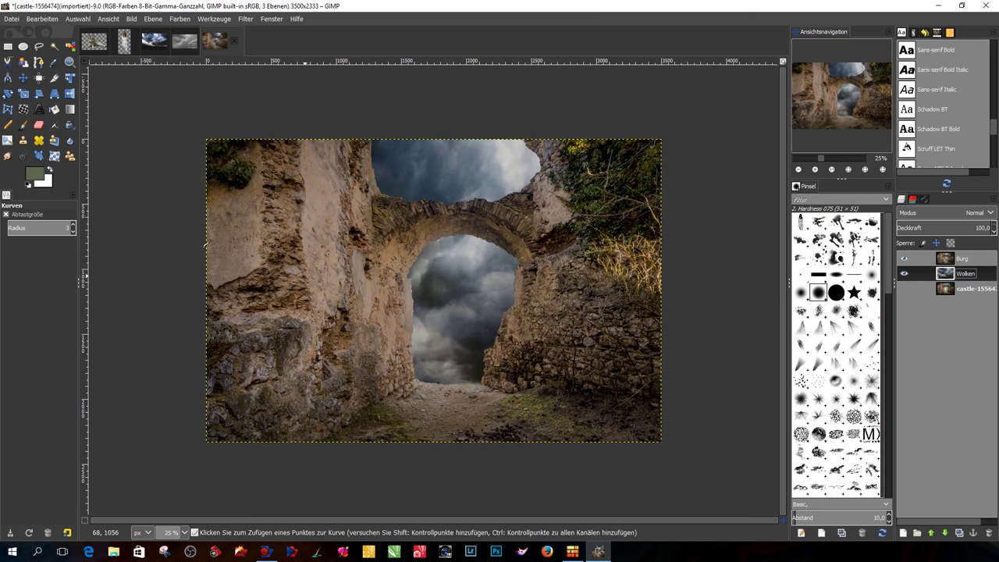
- Apply a midtone Colour Balance to Wolken with Yellow–Blue -5.2 and Cyan–Red about 9
left_click(180, 19)
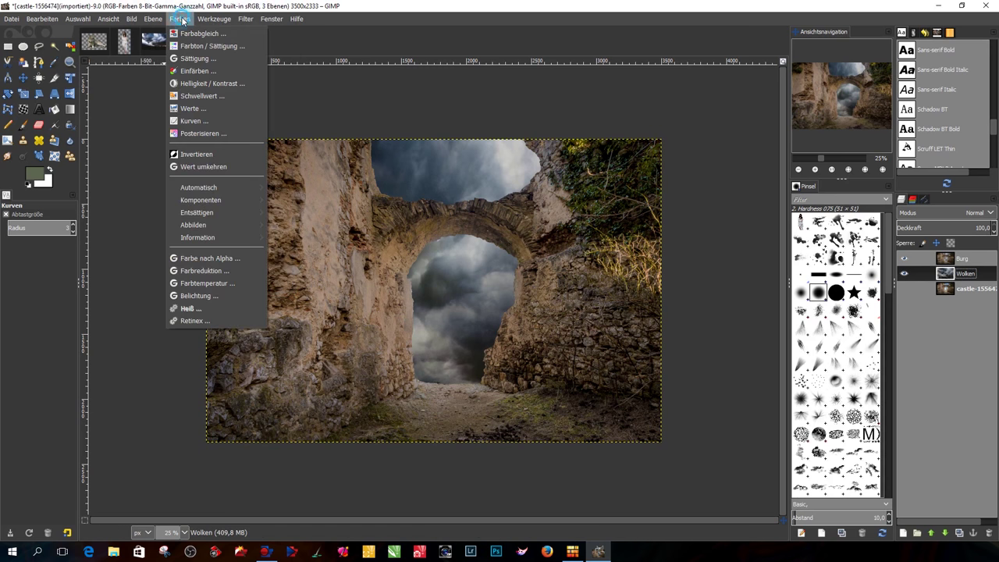
left_click(190, 35)
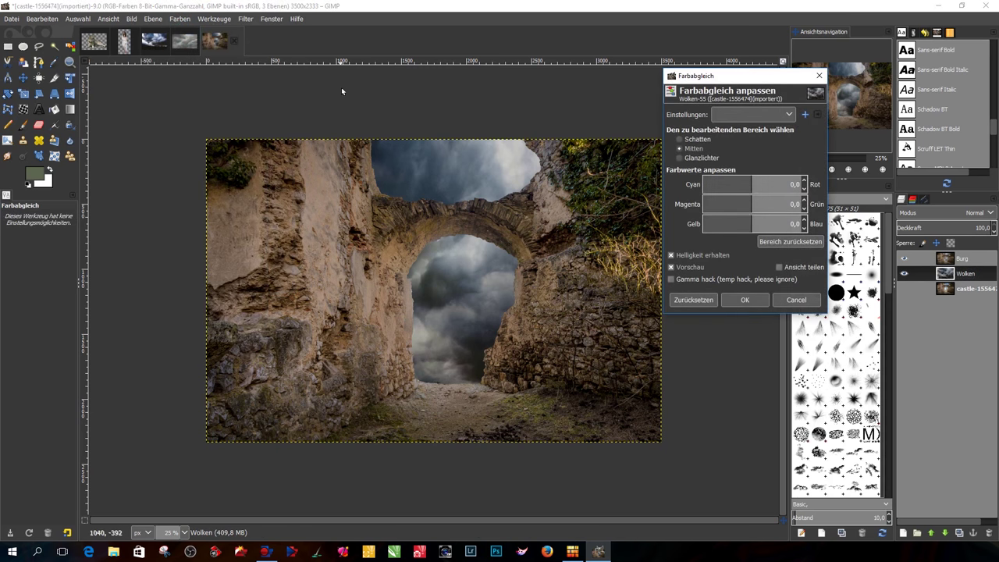
left_click(751, 224)
scroll(755, 224, "up", 1)
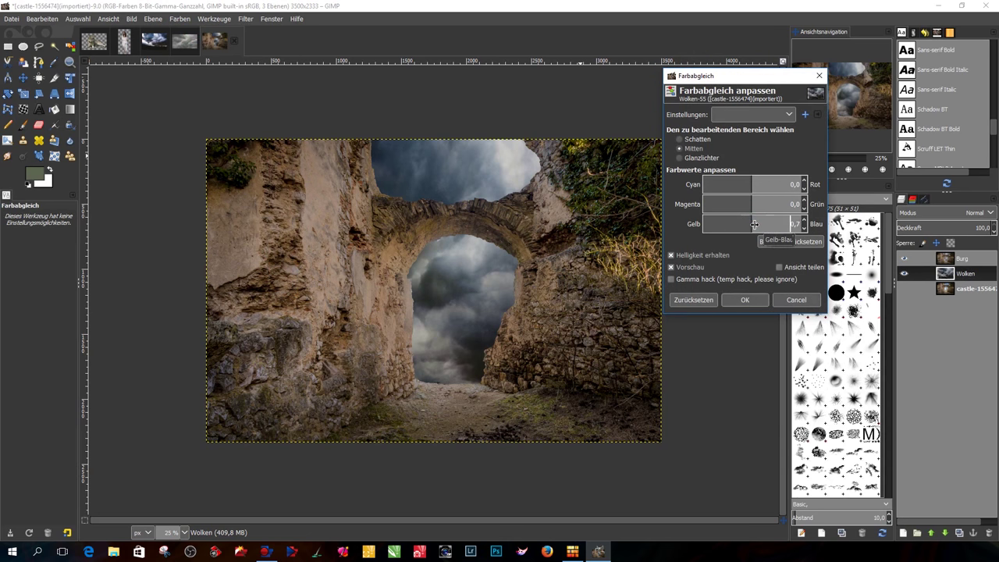
scroll(755, 224, "up", 9)
mouse_move(760, 224)
left_mouse_down()
mouse_move(770, 224)
mouse_move(742, 224)
left_mouse_up()
left_click_drag(736, 225, 733, 224)
left_click_drag(730, 225, 727, 224)
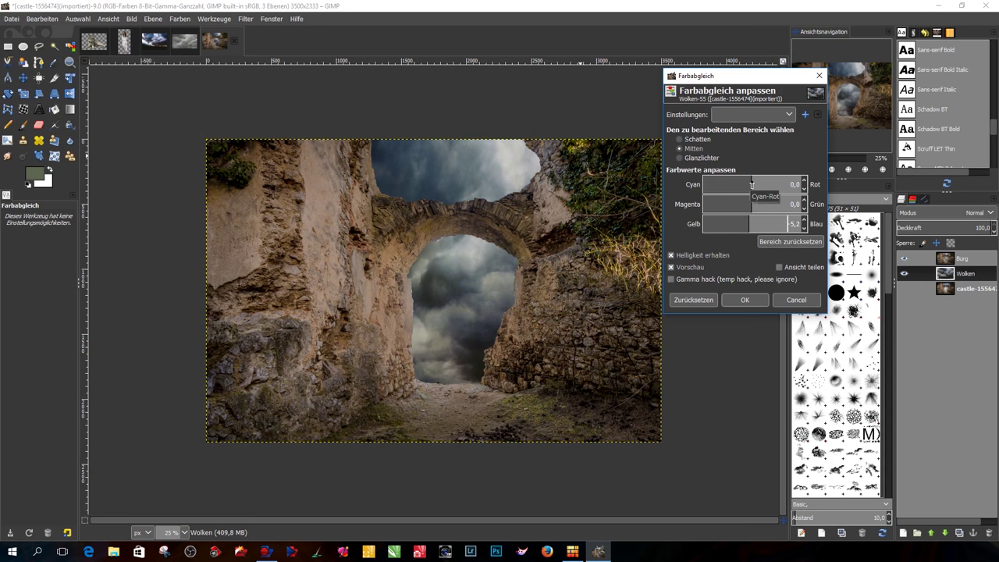
left_click_drag(752, 184, 772, 184)
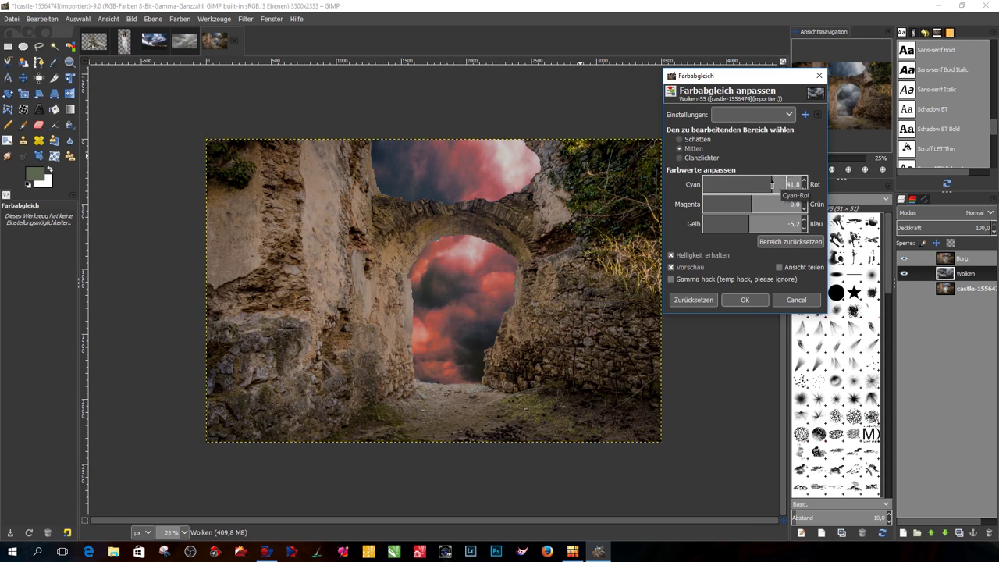
left_click_drag(772, 184, 757, 185)
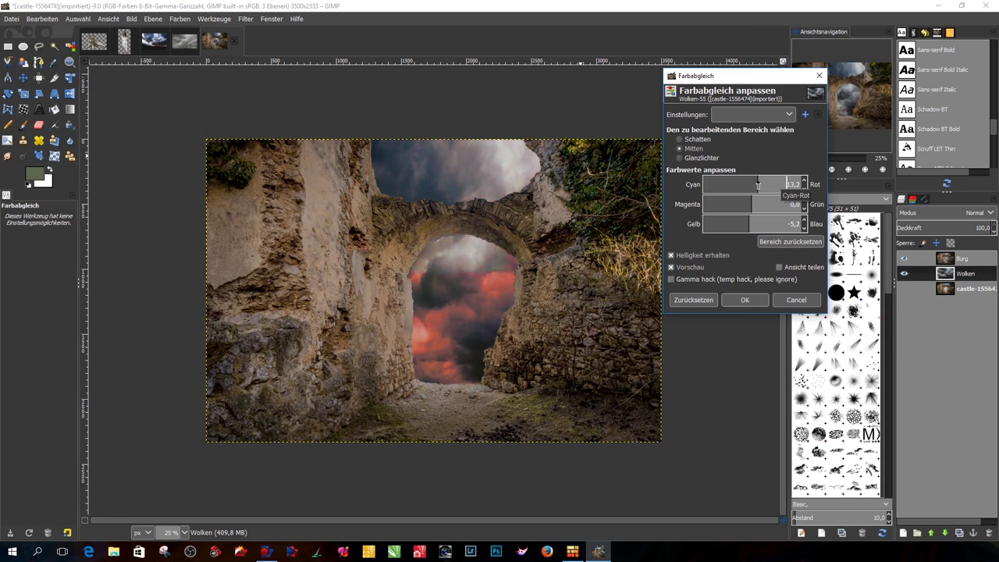
left_click_drag(757, 185, 756, 185)
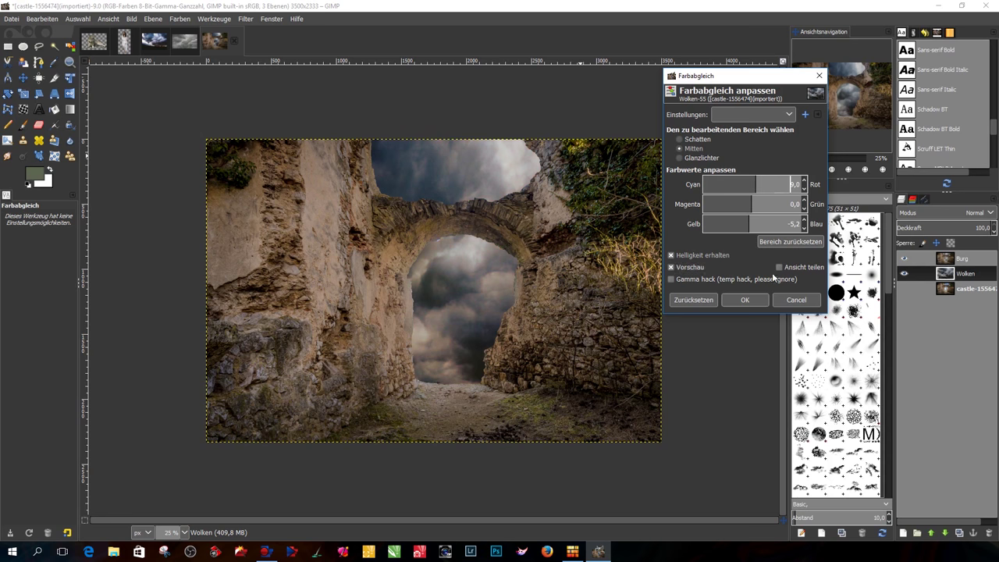
left_click(746, 300)
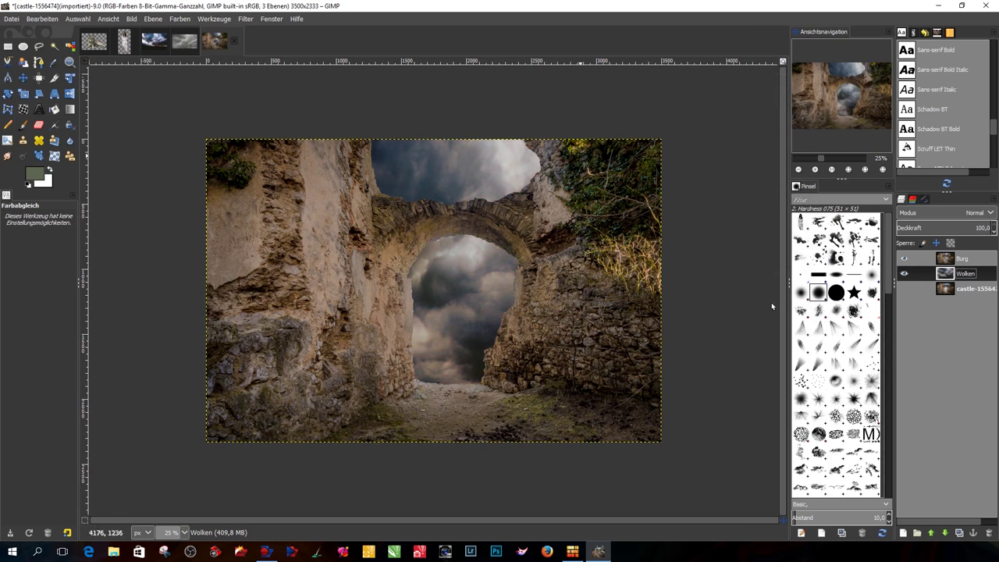
- Reset Saturation, then lower its Scale to 0.789 on the Wolken layer
left_click(181, 18)
left_click(195, 60)
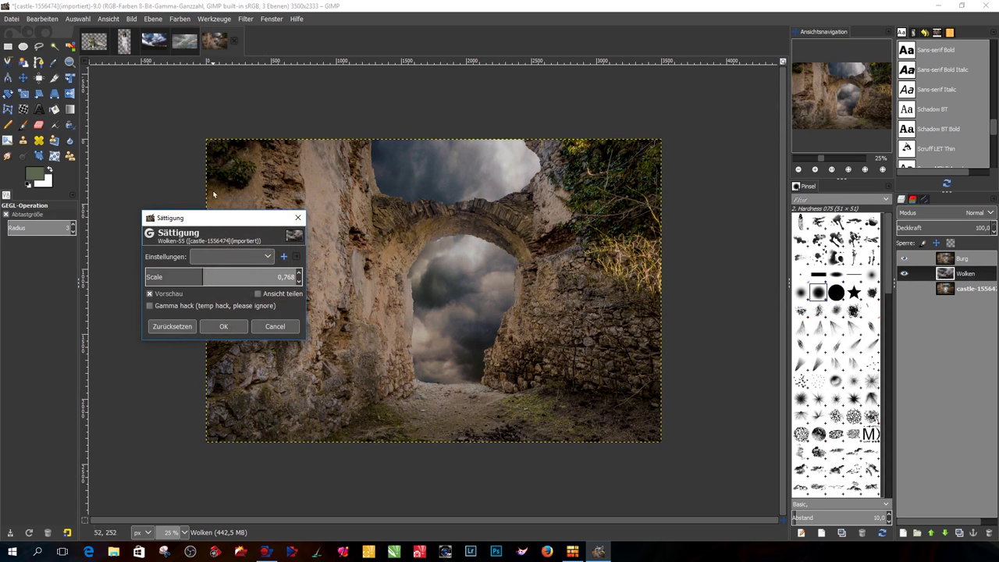
left_click(184, 327)
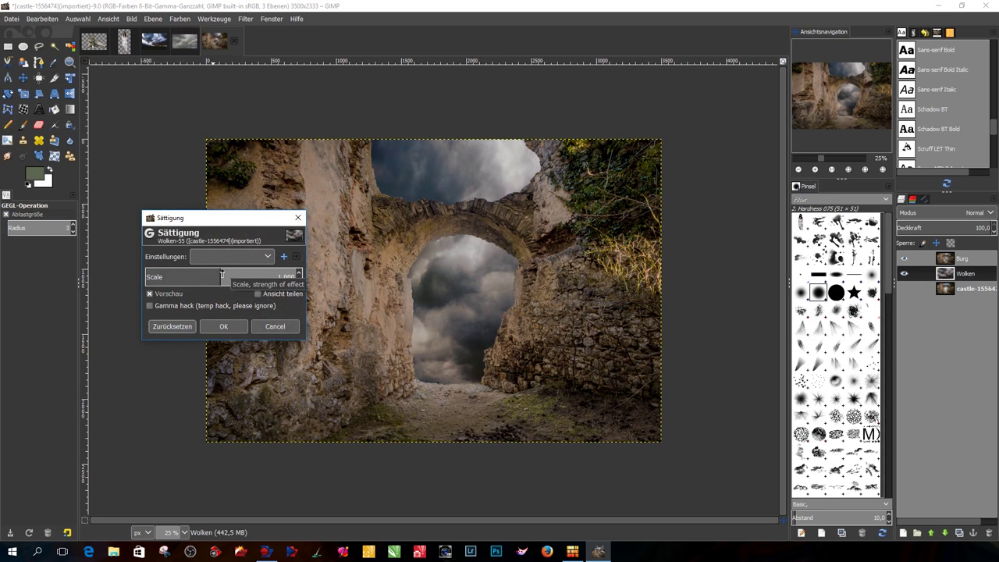
left_click_drag(221, 276, 205, 277)
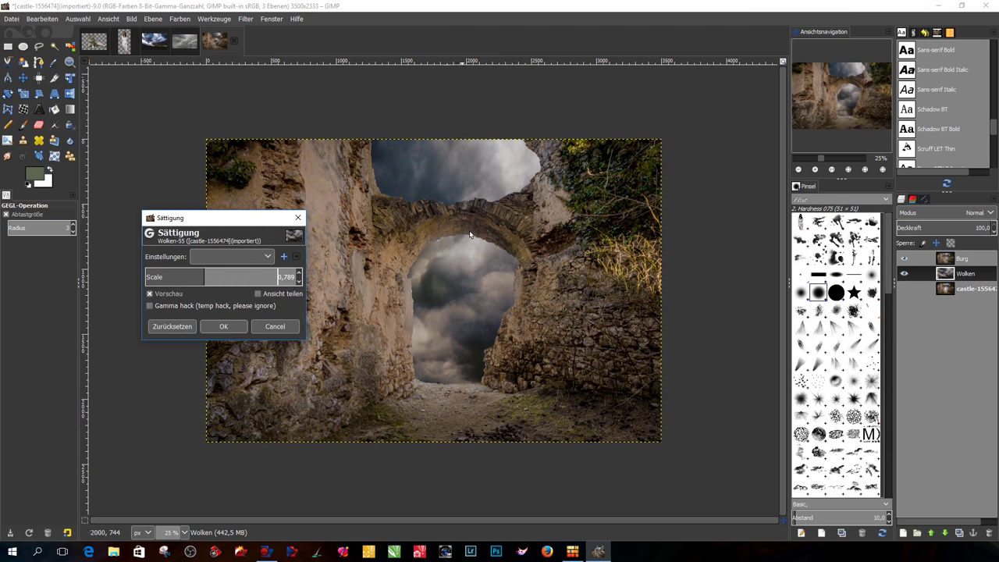
left_click(228, 325)
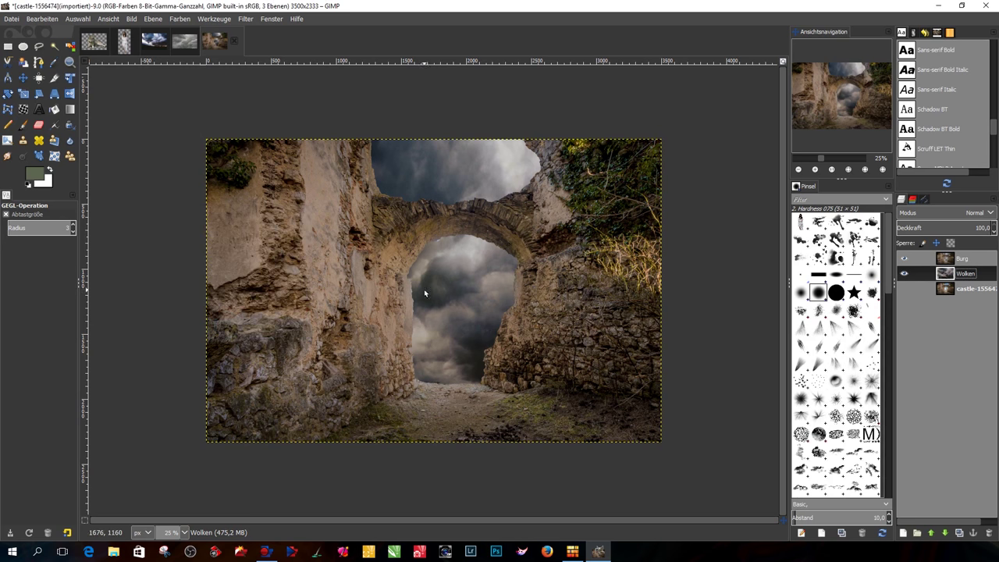
- Select the Burg layer and apply Curves with lowered highlights and slightly lifted midtones
left_click(958, 261)
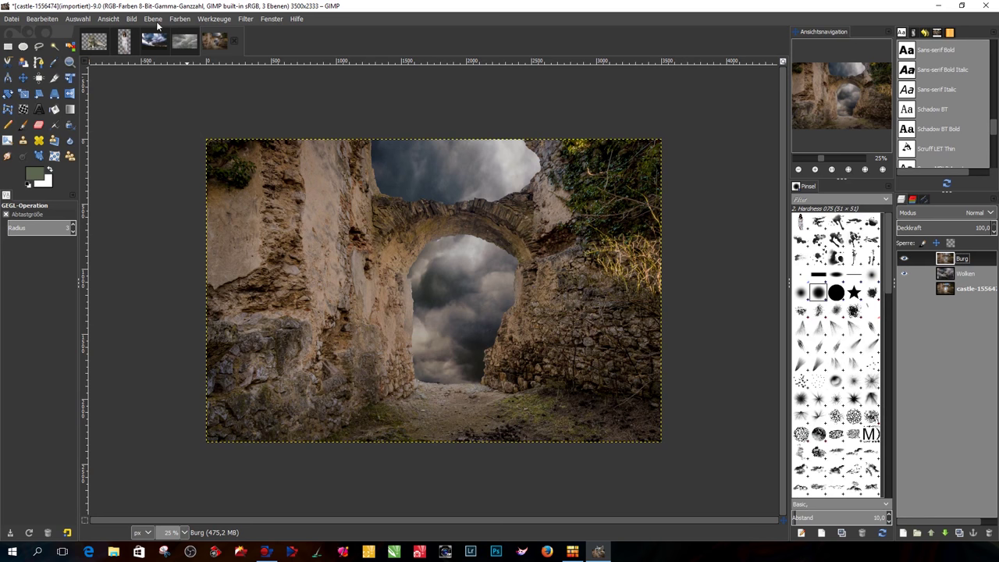
left_click(178, 19)
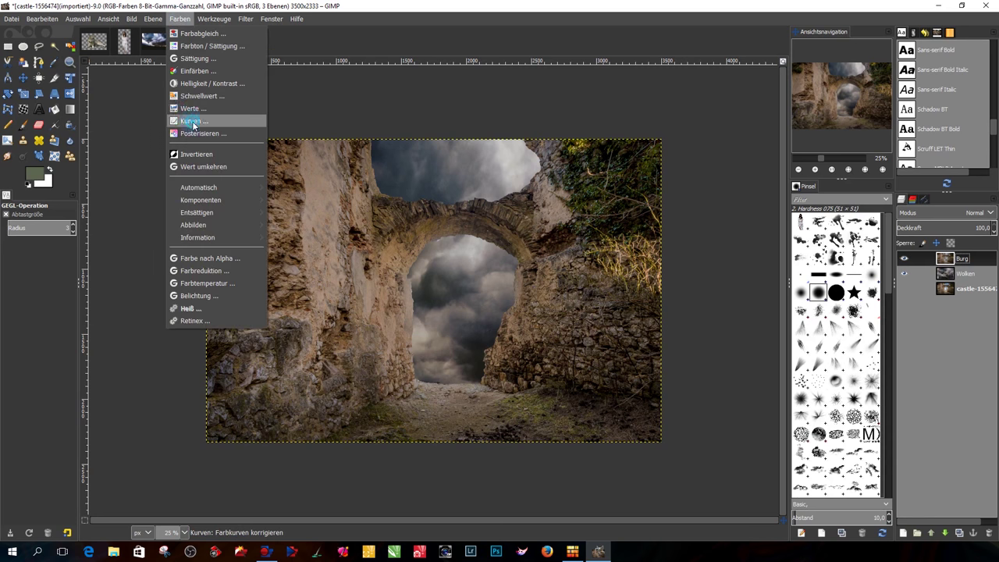
left_click(189, 123)
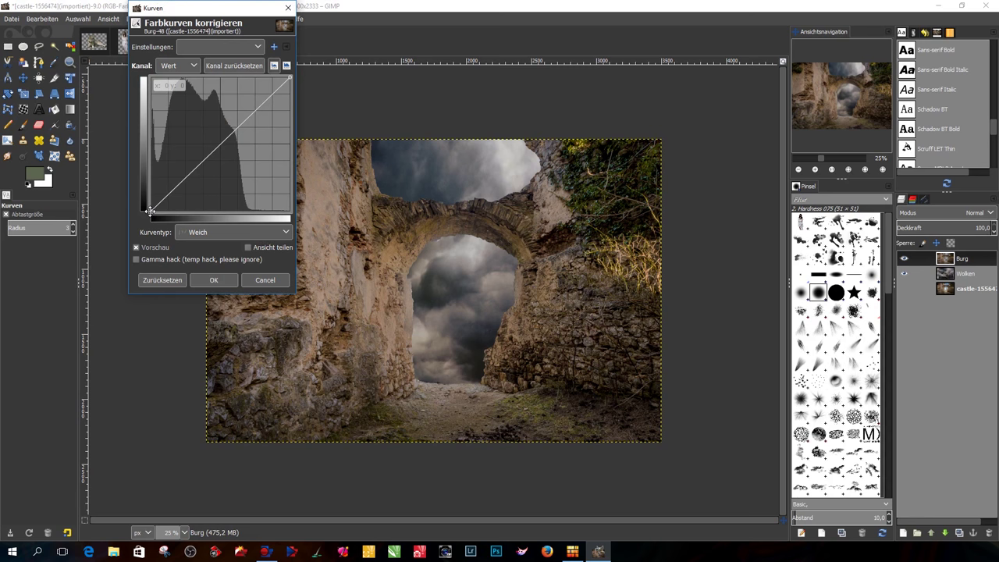
left_click_drag(290, 77, 290, 94)
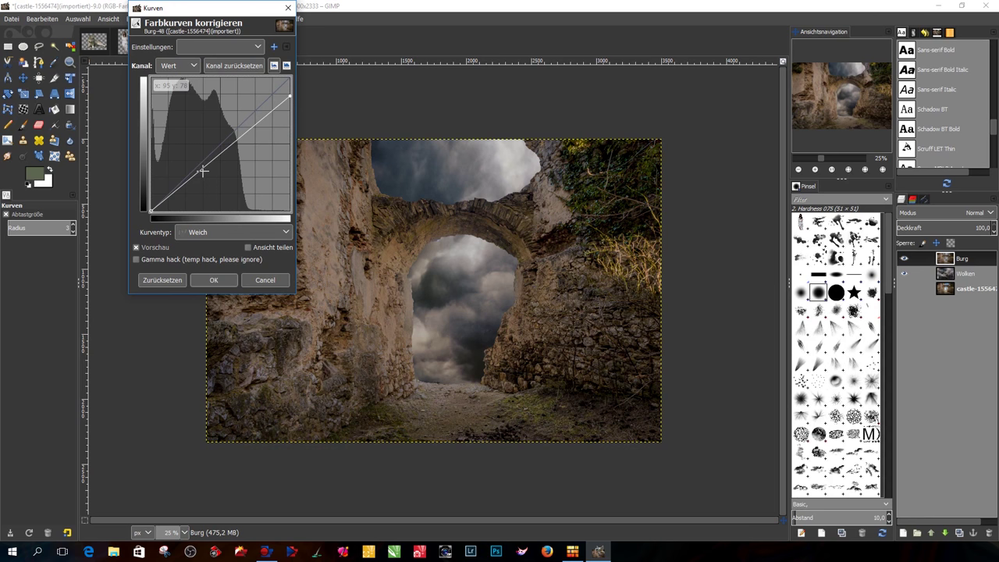
left_click_drag(202, 169, 203, 175)
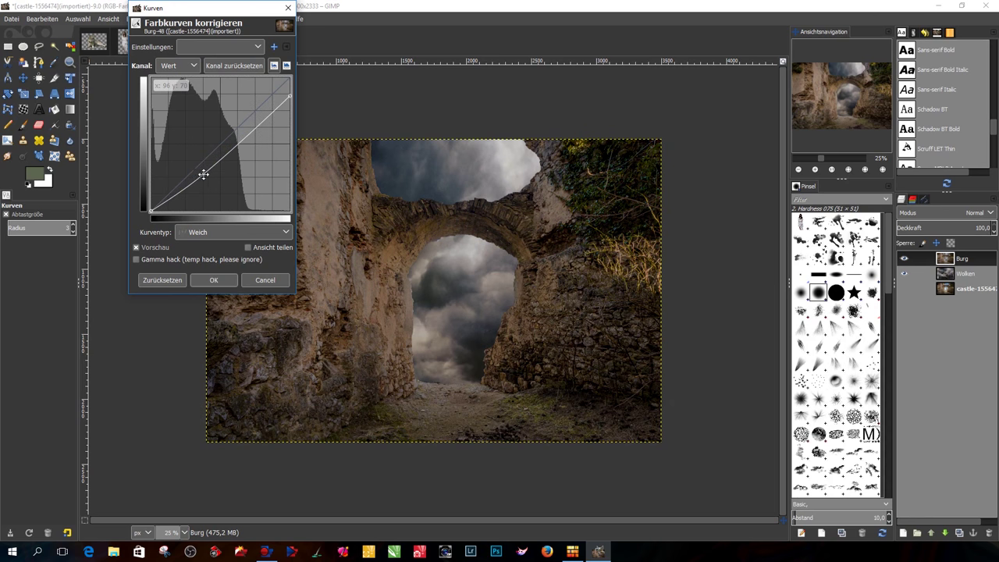
left_click(214, 280)
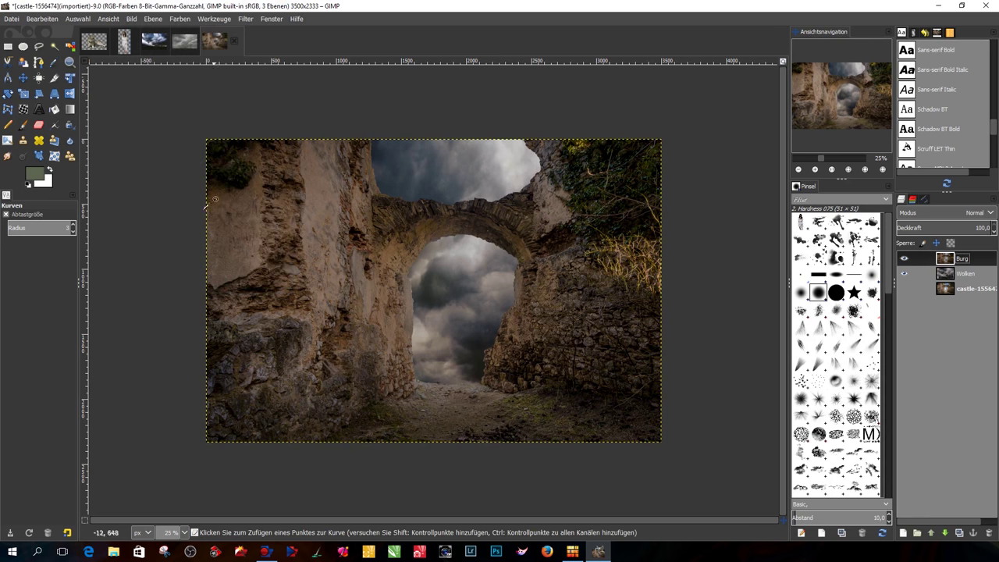
- Apply Levels to the Burg layer with input white point 205 and gamma 0.77
left_click(181, 19)
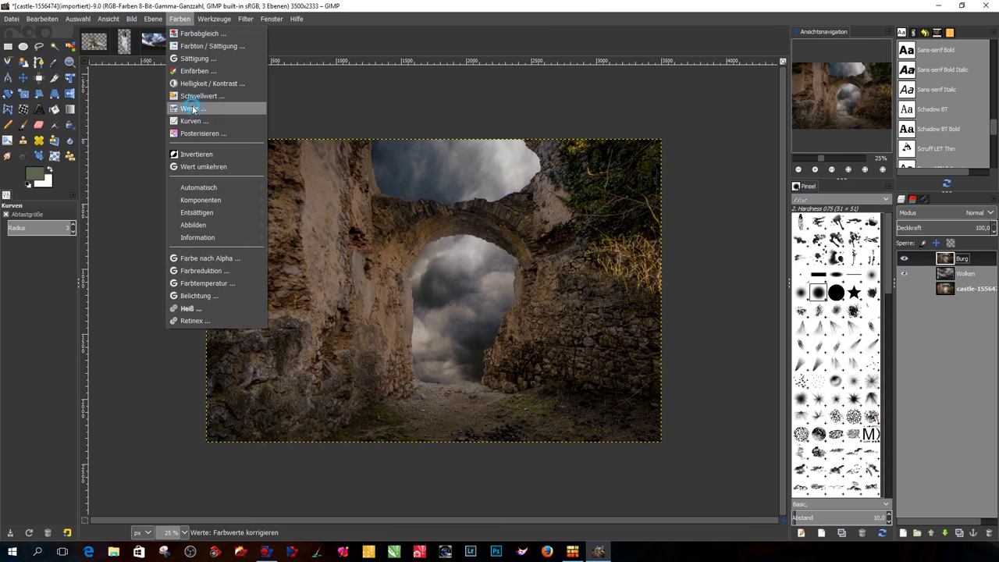
left_click(193, 109)
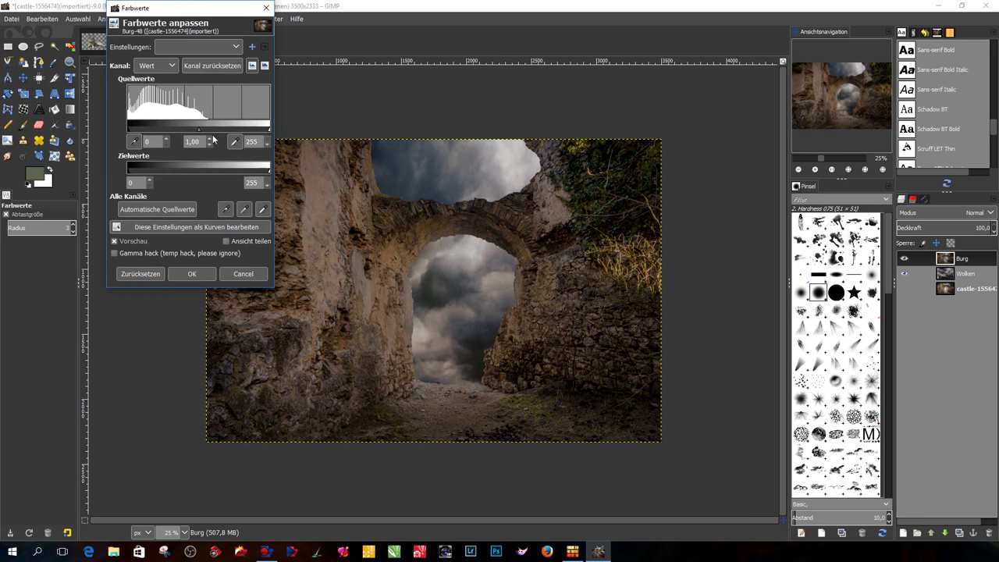
left_click_drag(268, 128, 247, 131)
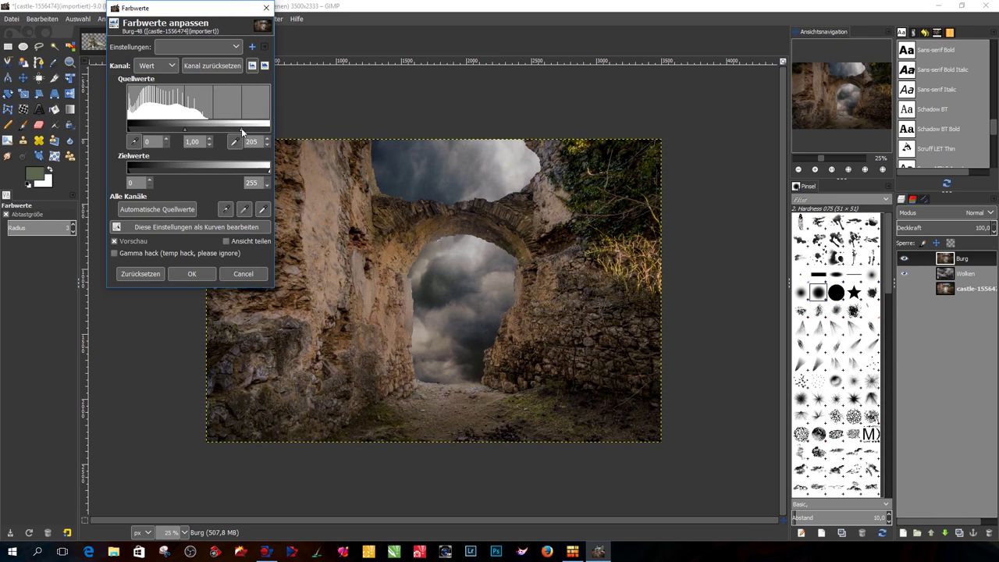
left_click_drag(185, 129, 195, 132)
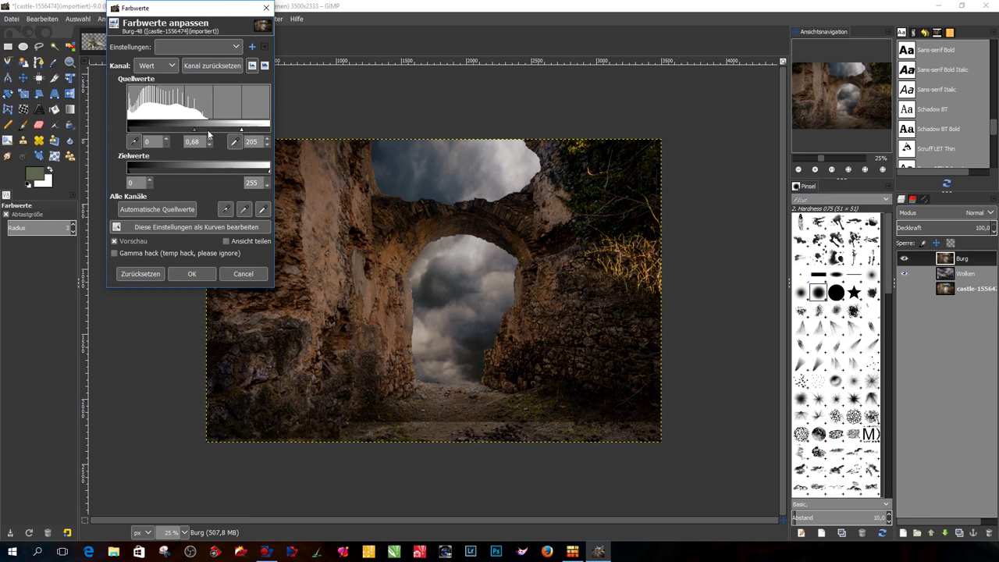
left_click_drag(195, 131, 191, 131)
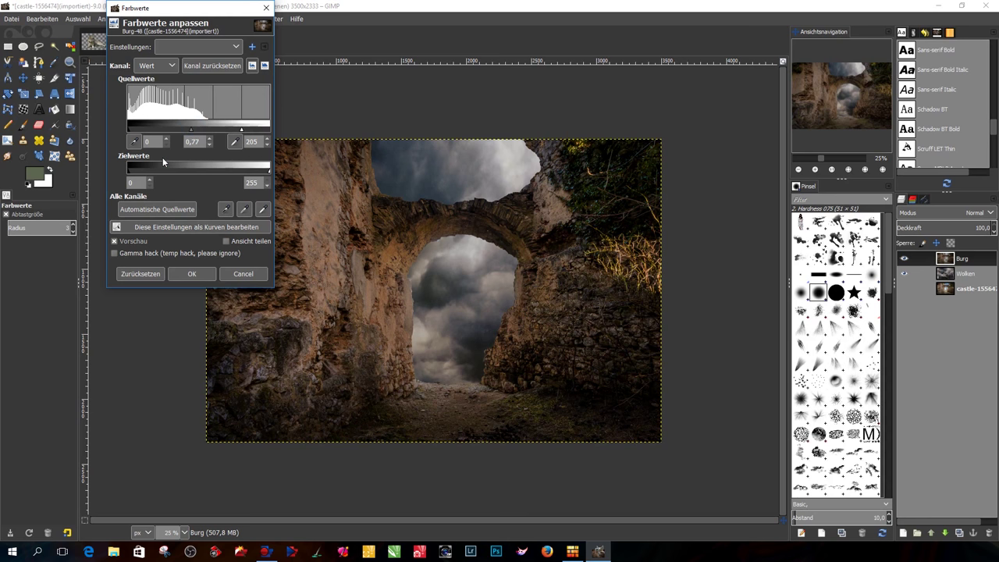
left_click(193, 274)
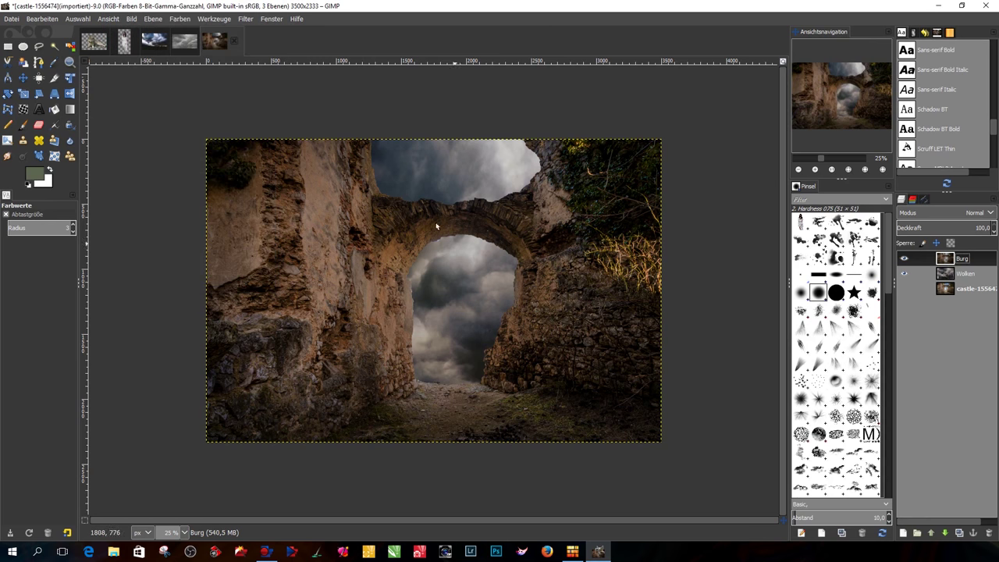
- Lower the Burg layer's Saturation Scale to 0.789, zooming out and back to 25% to check
left_click(180, 19)
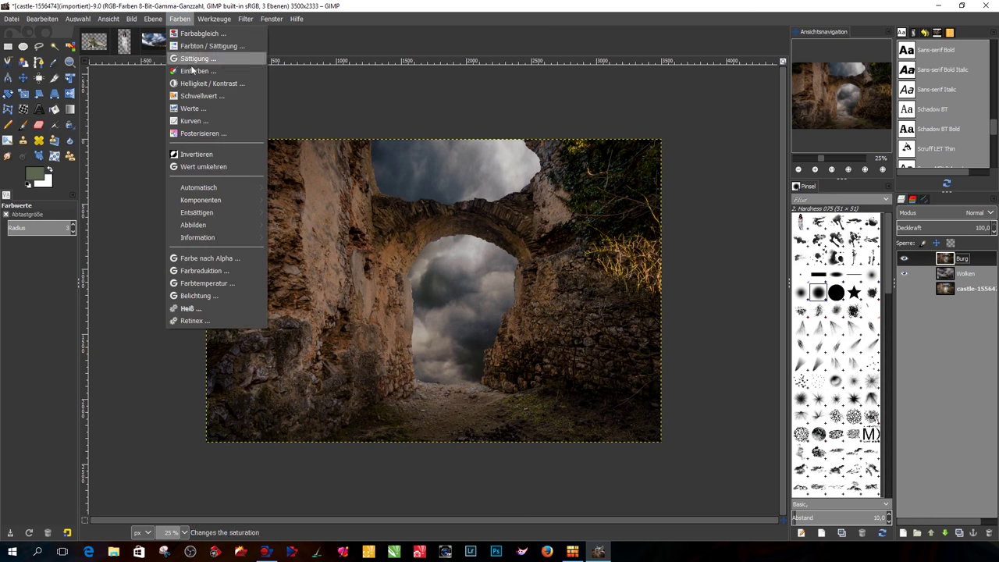
left_click(199, 58)
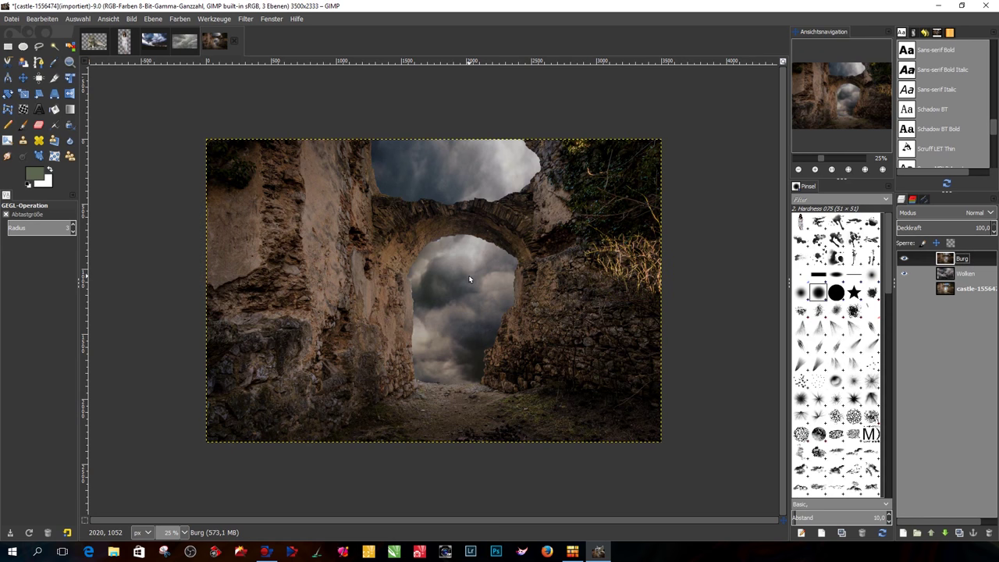
key("minus")
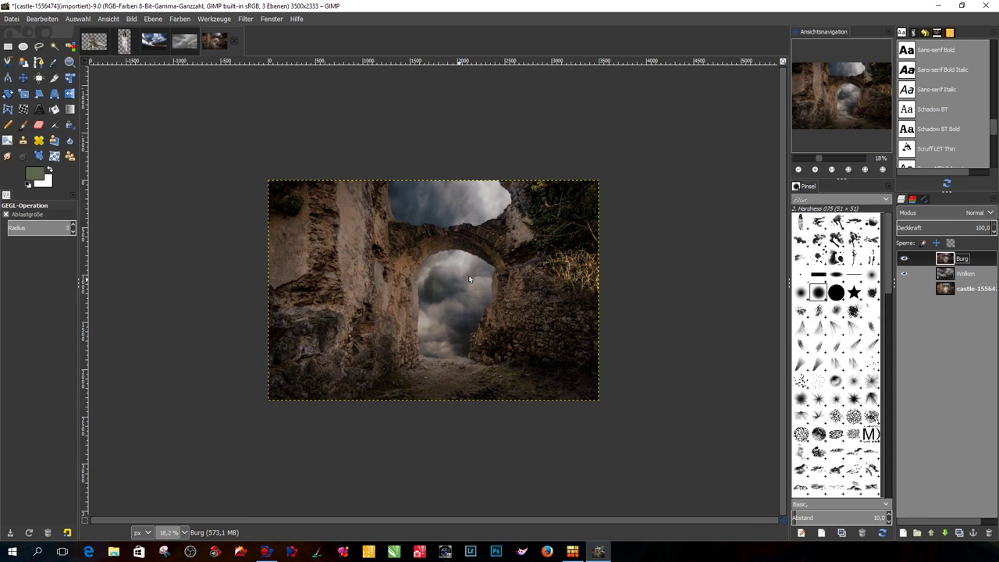
key("plus")
key("minus")
key("plus")
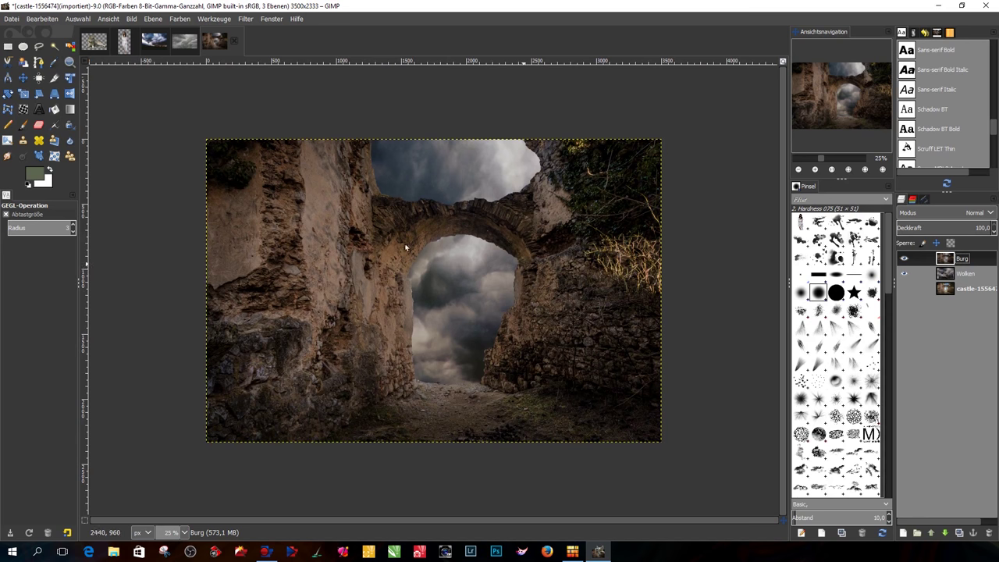
- Drag the woman from Frau_Weiß.png into the castle image and move her into the archway
left_click(121, 41)
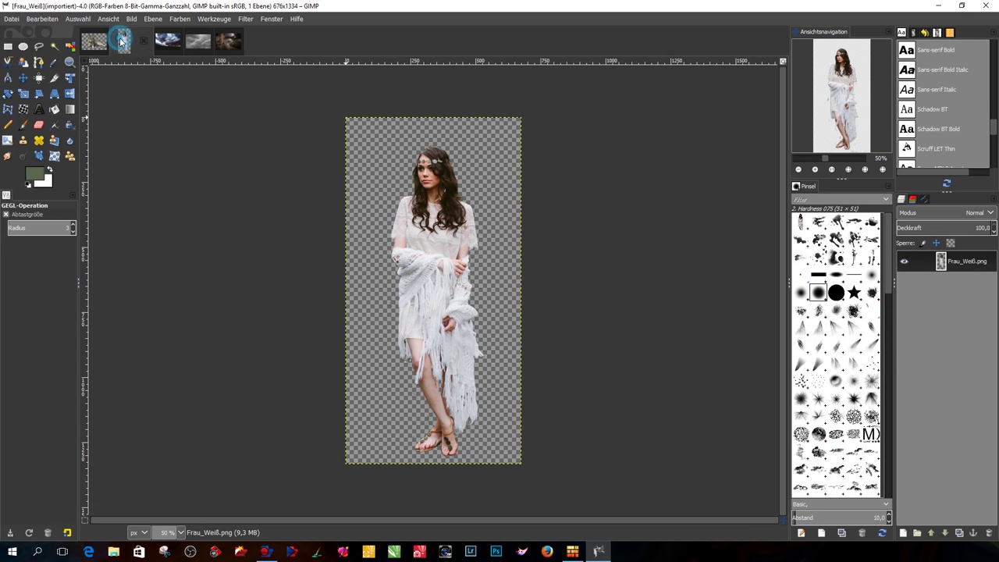
left_click_drag(123, 40, 234, 44)
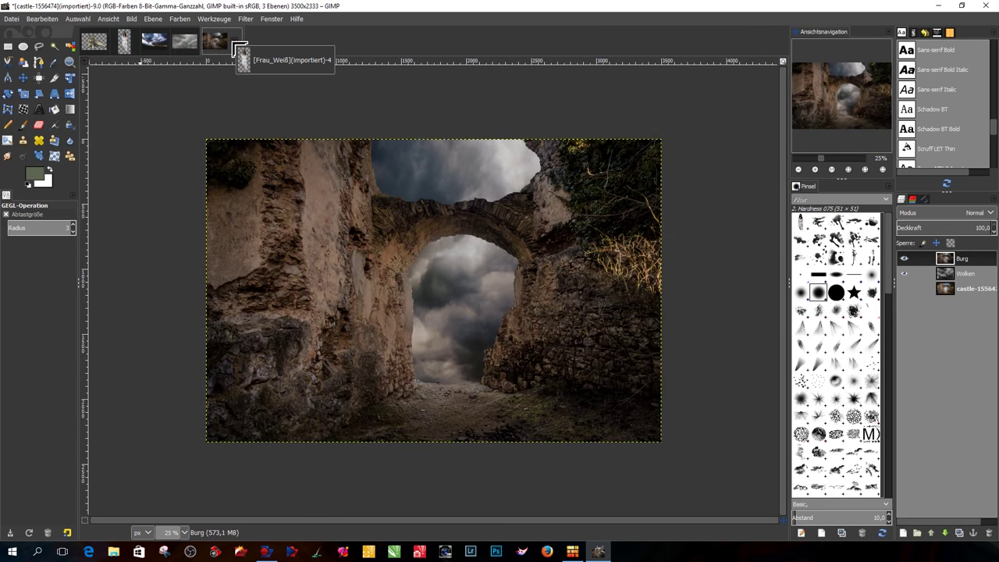
left_click_drag(234, 44, 487, 314)
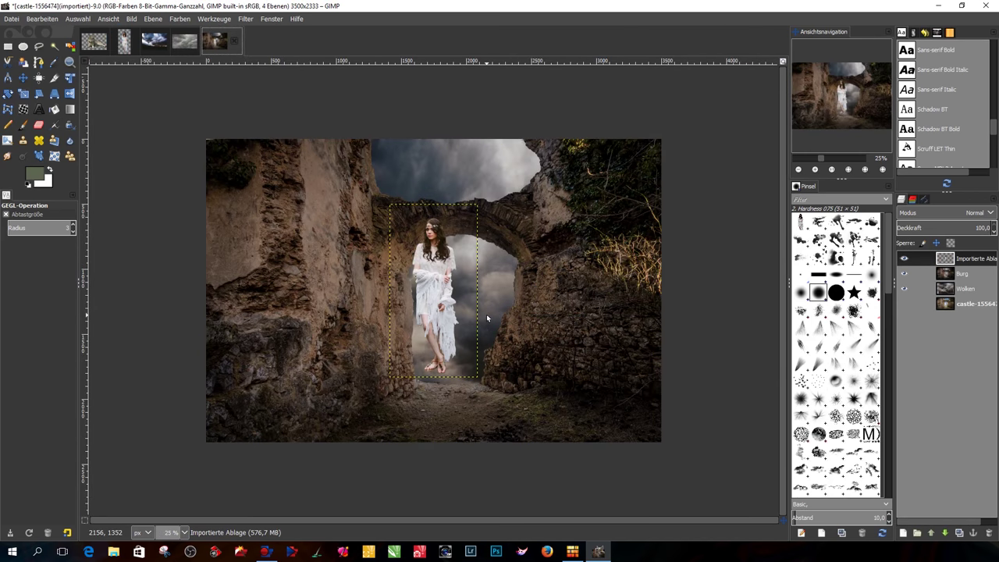
left_click(23, 78)
left_click_drag(411, 260, 500, 332)
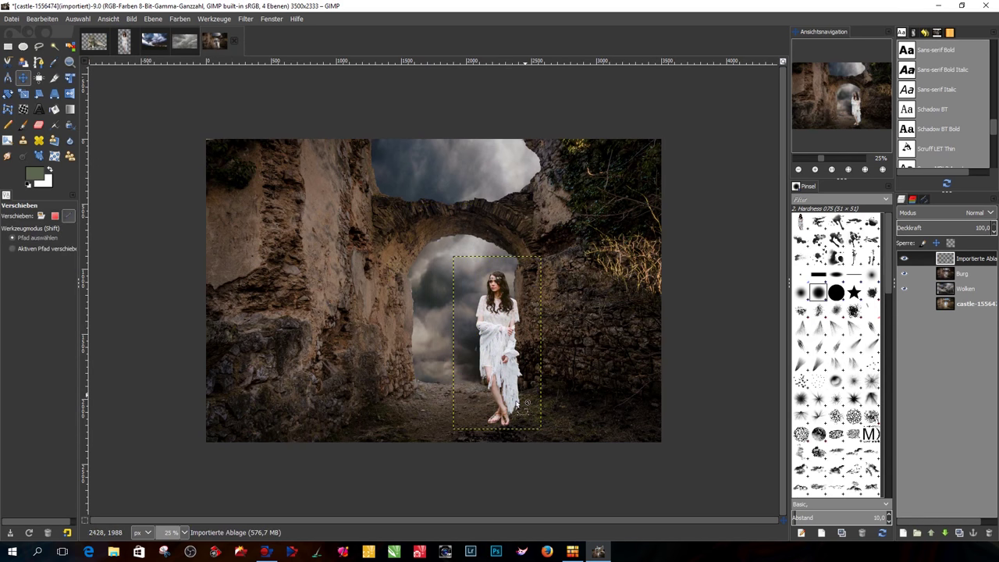
- Erase a small spot of the woman layer with the Eraser
scroll(527, 402, "up", 2)
scroll(529, 395, "up", 1)
scroll(535, 375, "down", 1)
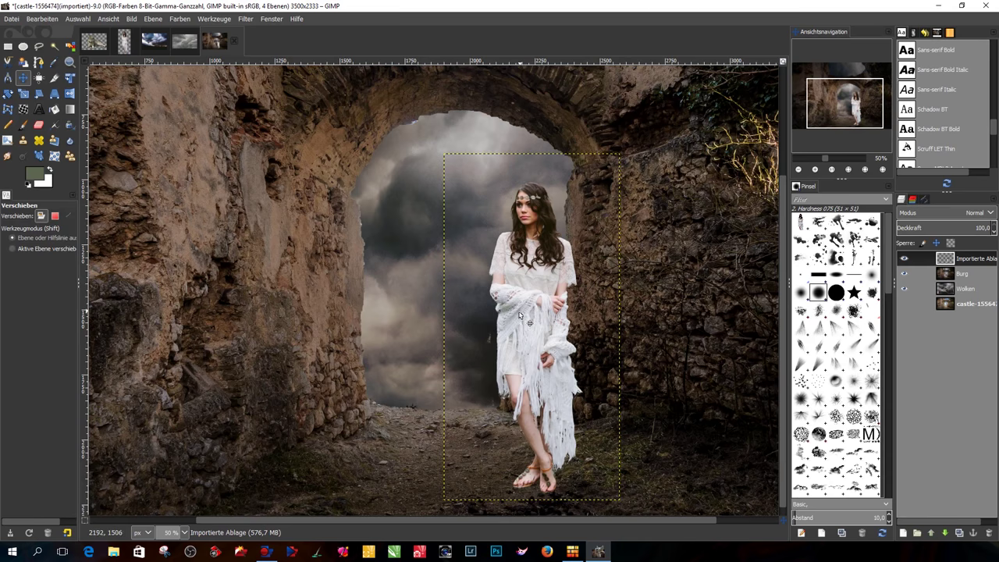
left_click(38, 125)
left_click(488, 345)
scroll(533, 351, "down", 1)
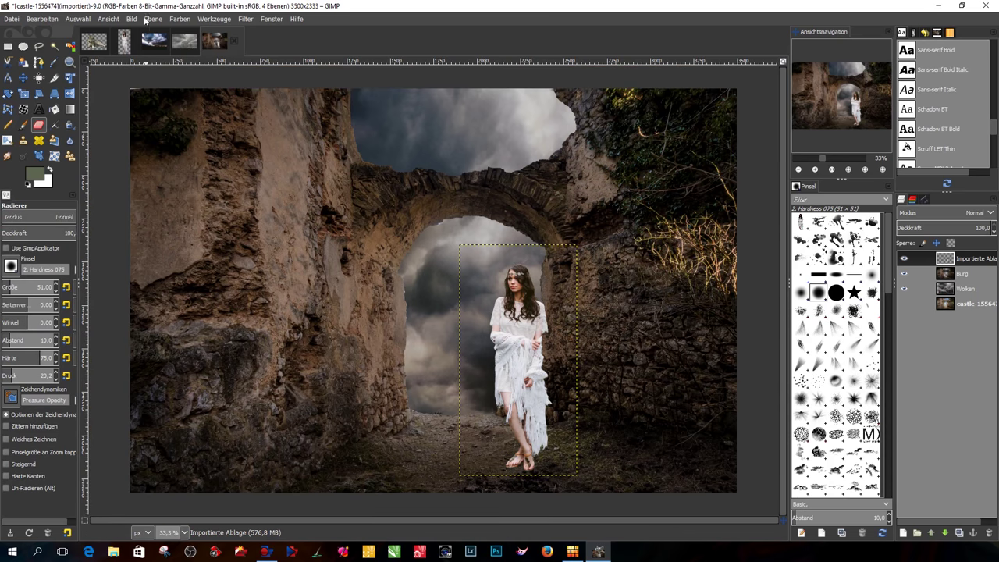
- Darken the woman layer with Curves: highlights down to about 222, black point at 15
left_click(178, 19)
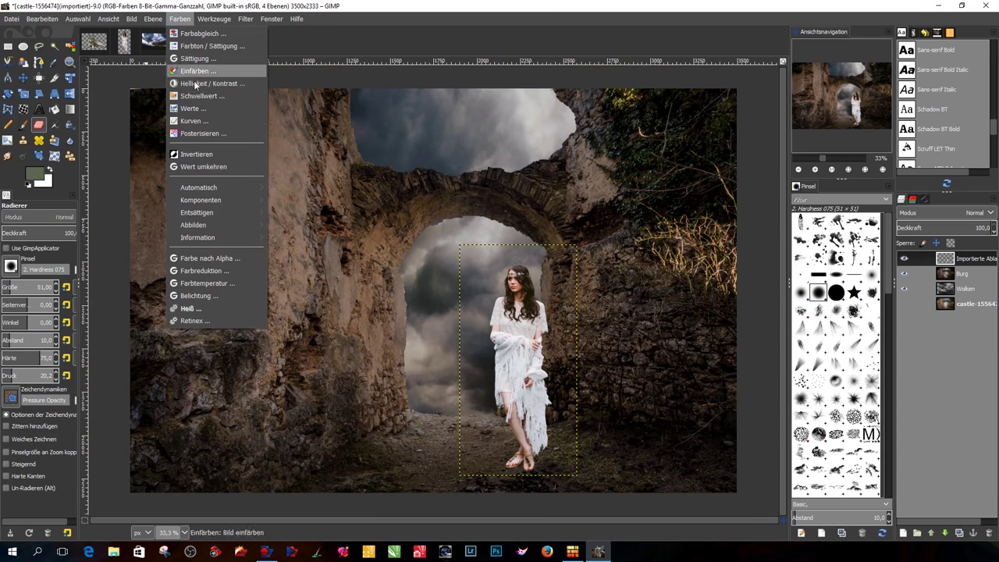
left_click(194, 121)
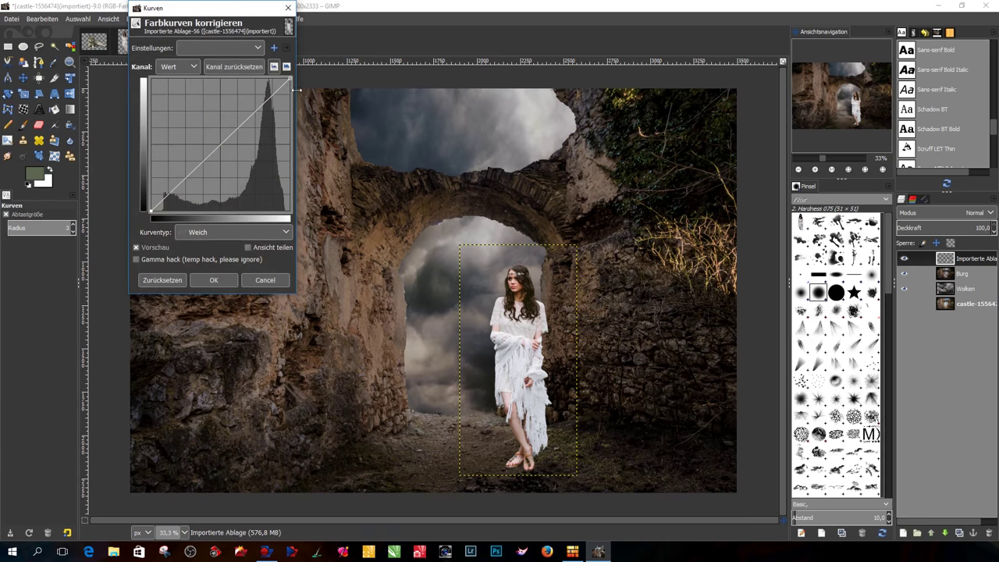
left_click_drag(289, 79, 291, 98)
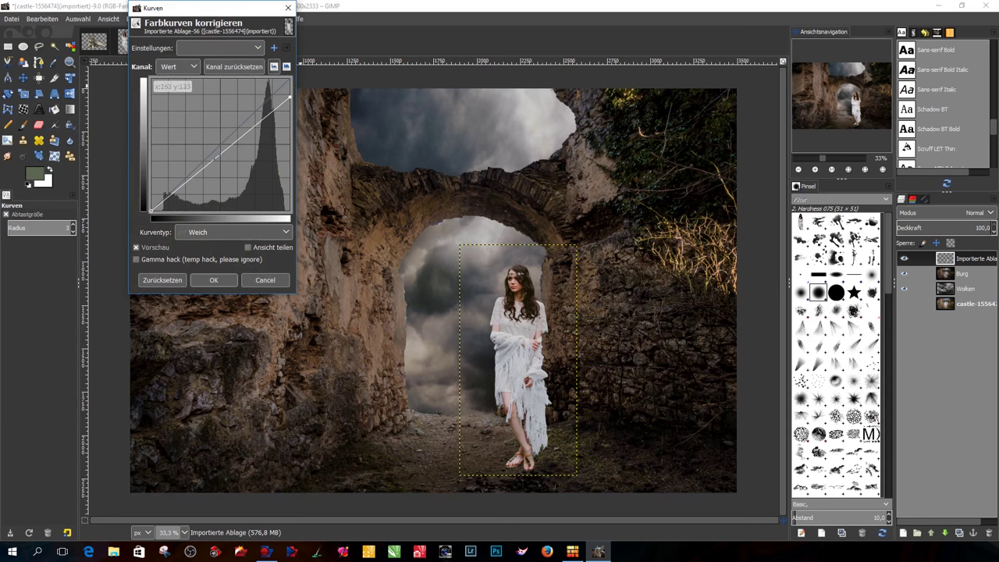
left_click_drag(150, 210, 163, 211)
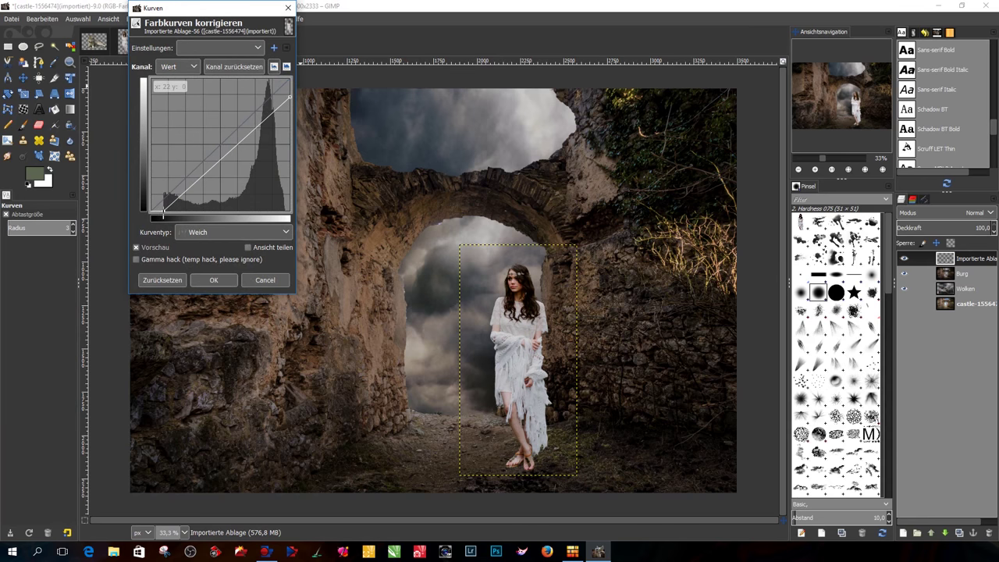
left_click(214, 280)
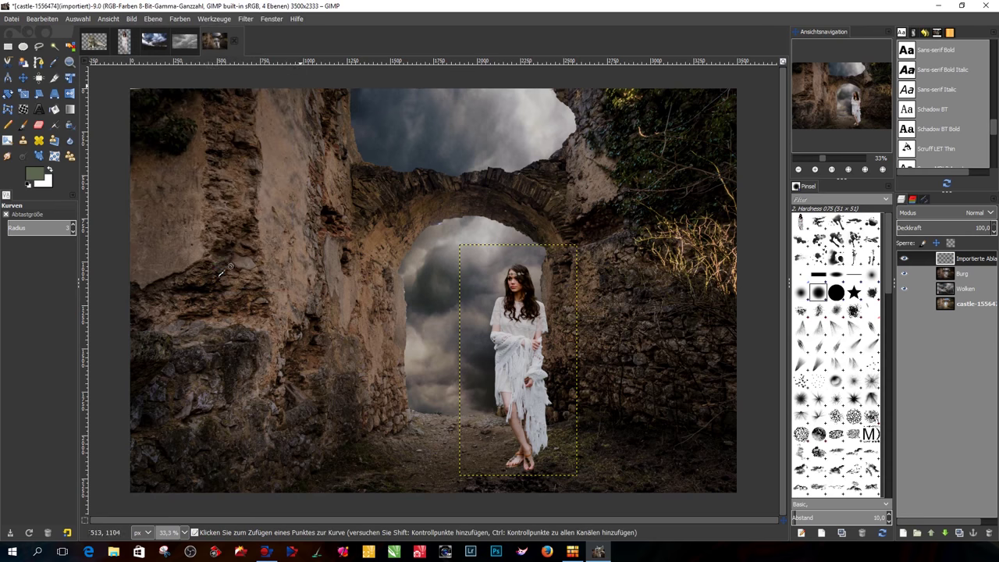
- Apply a midtone Colour Balance to the woman layer with Yellow–Blue about -6.9
left_click(180, 19)
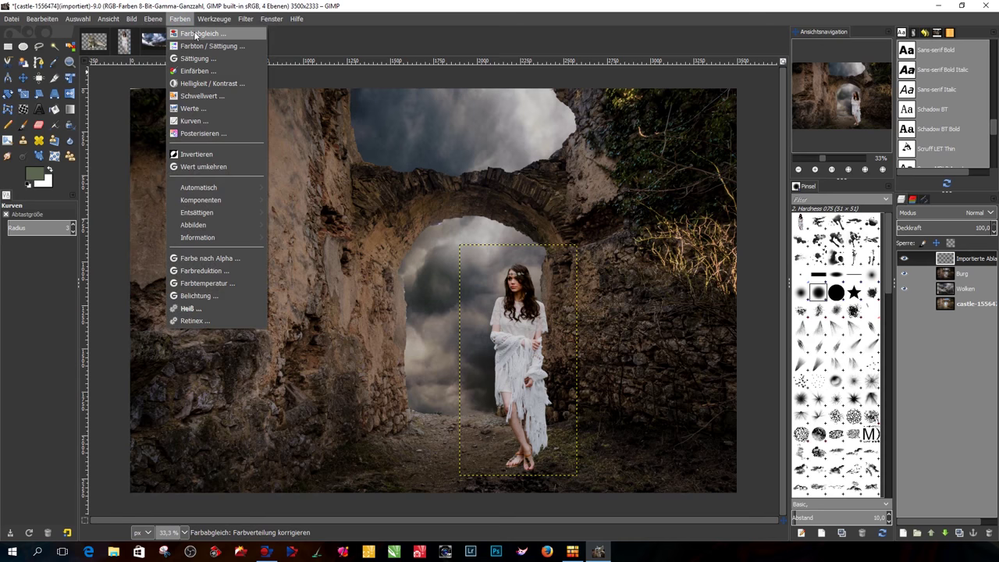
left_click(196, 35)
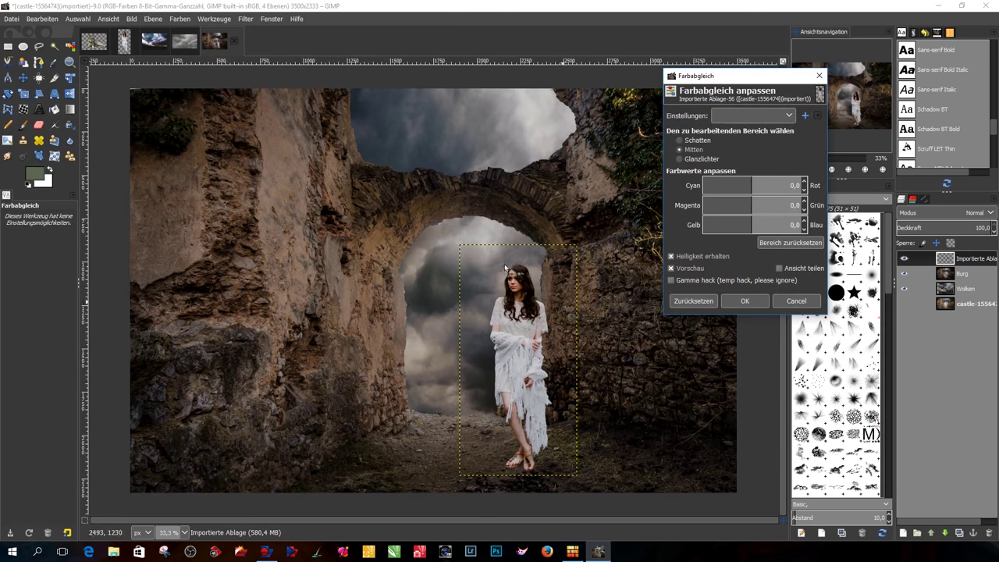
mouse_move(751, 225)
left_mouse_down()
mouse_move(790, 225)
mouse_move(723, 228)
left_mouse_up()
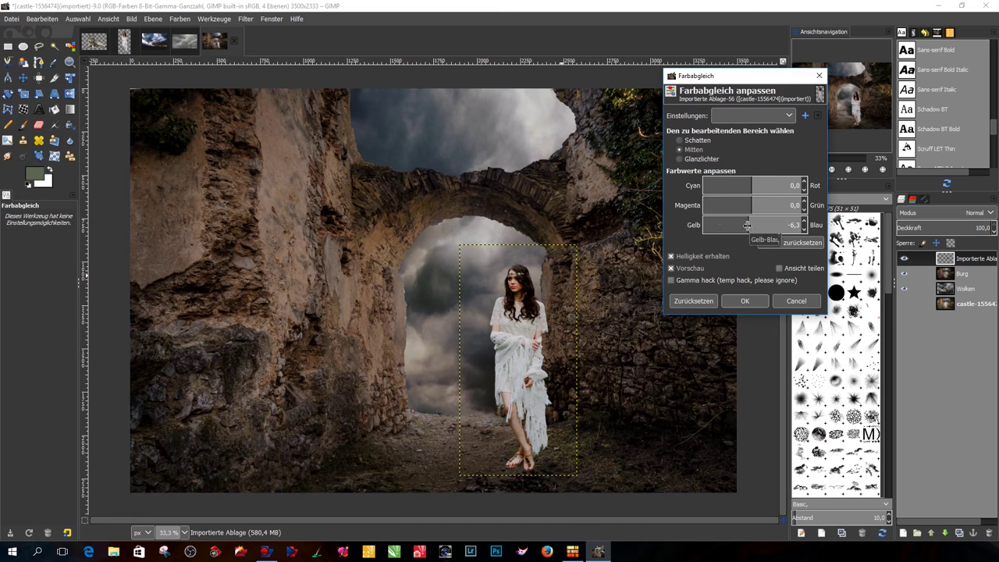
left_click(748, 225)
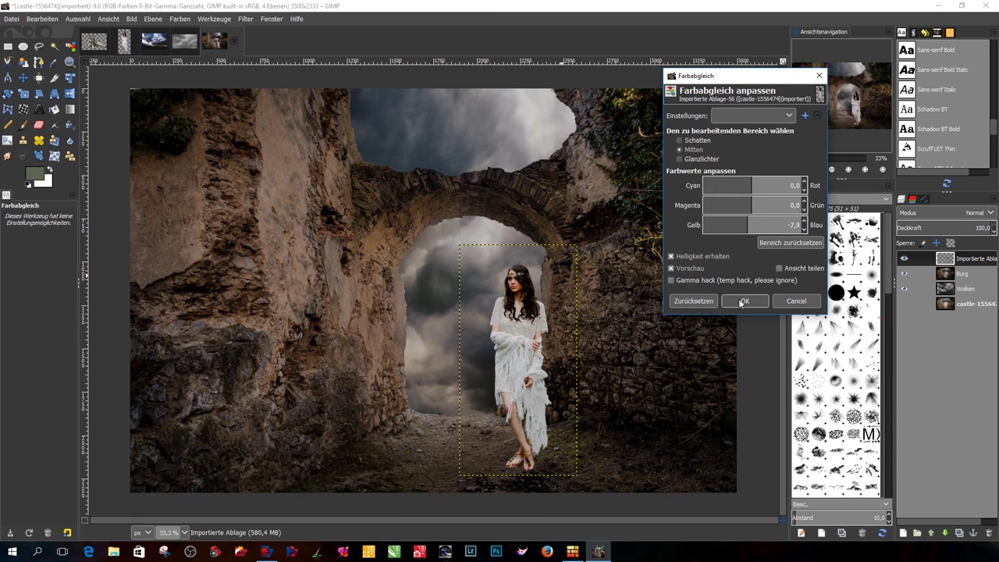
left_click(748, 224)
left_click_drag(747, 225, 748, 224)
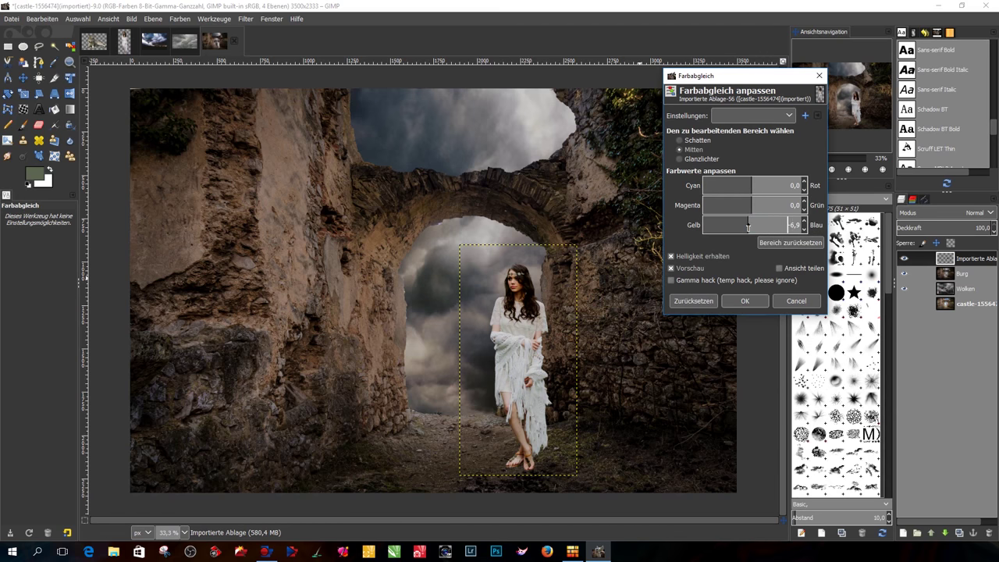
left_click(749, 299)
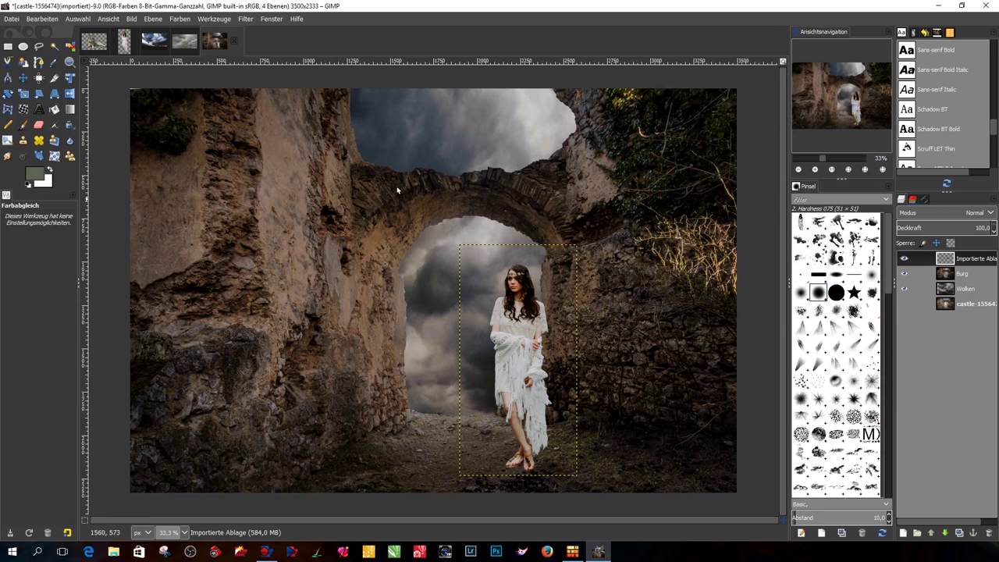
left_click(178, 19)
- Apply the 0.789 saturation scale to the woman's layer, then zoom in to inspect her
left_click(204, 98)
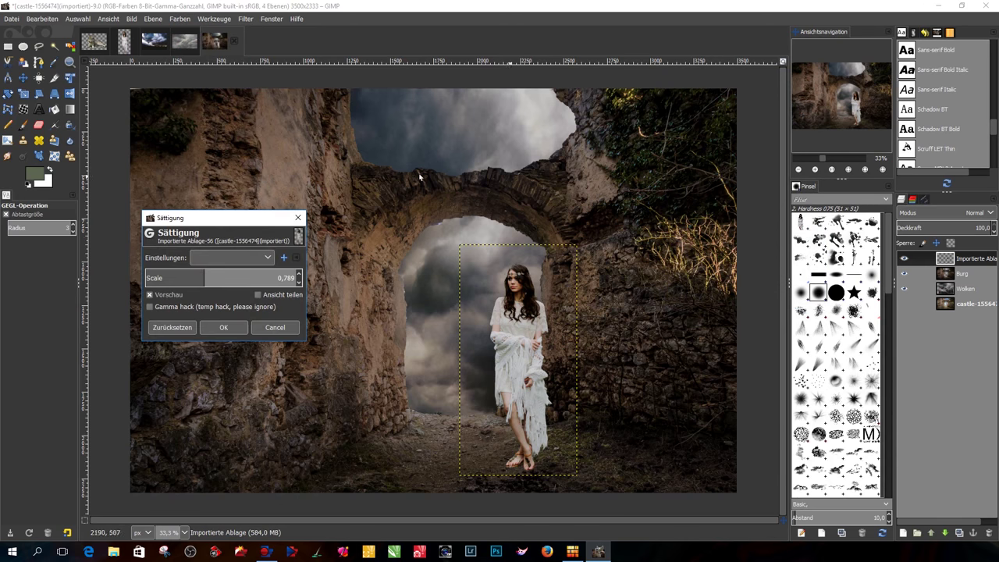
left_click(224, 327)
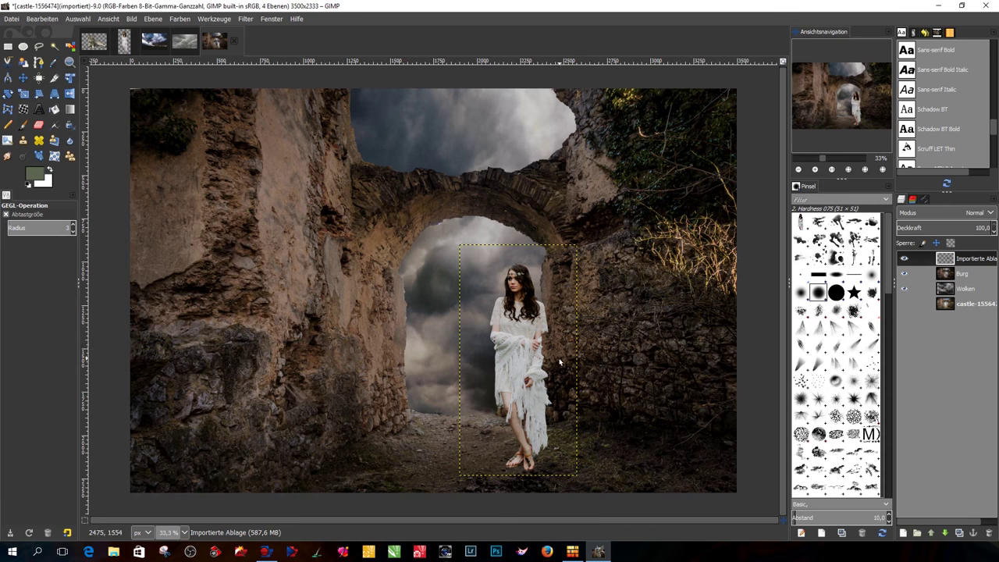
scroll(560, 361, "up", 1)
scroll(548, 347, "up", 2)
scroll(549, 347, "up", 1)
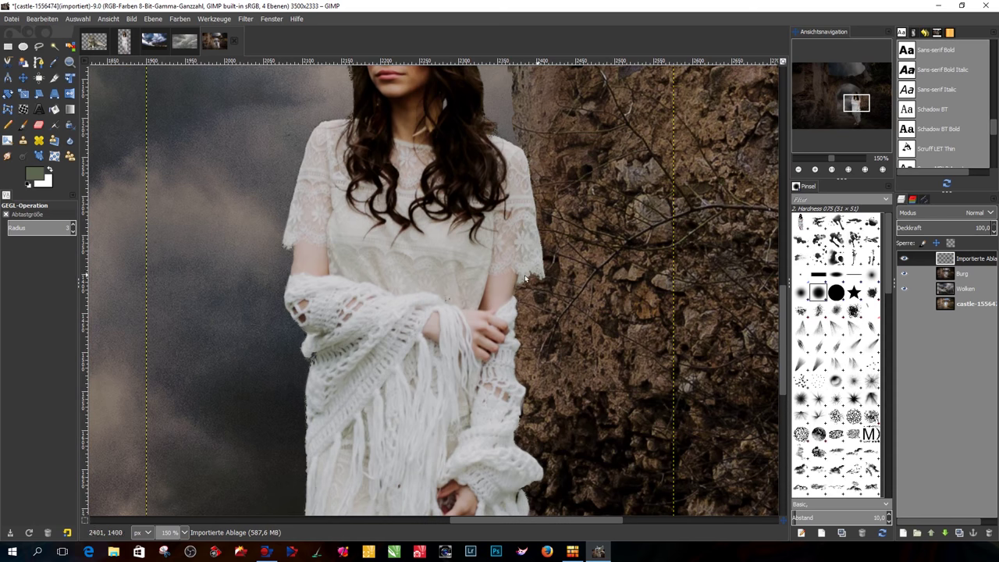
scroll(335, 303, "down", 2)
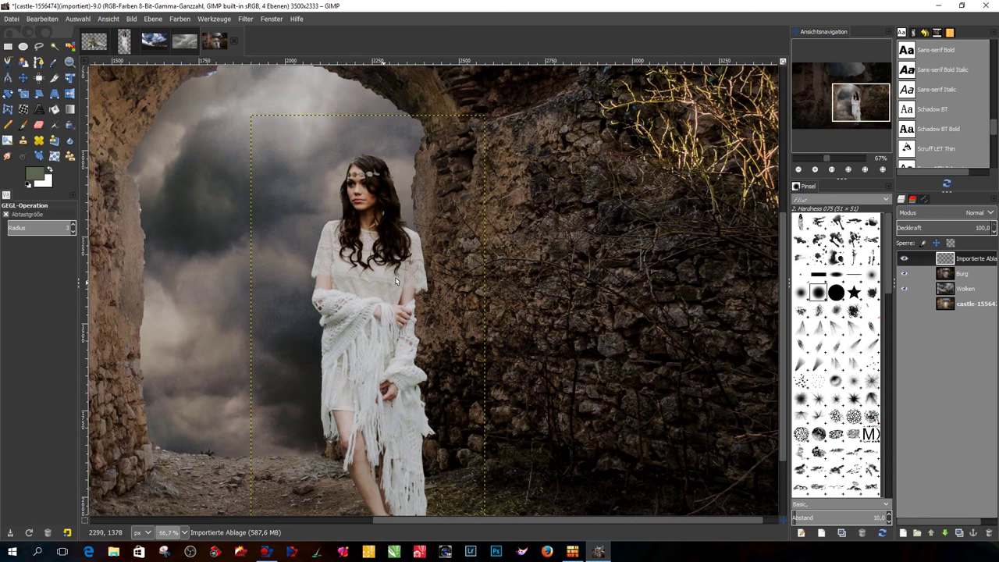
scroll(396, 279, "down", 1)
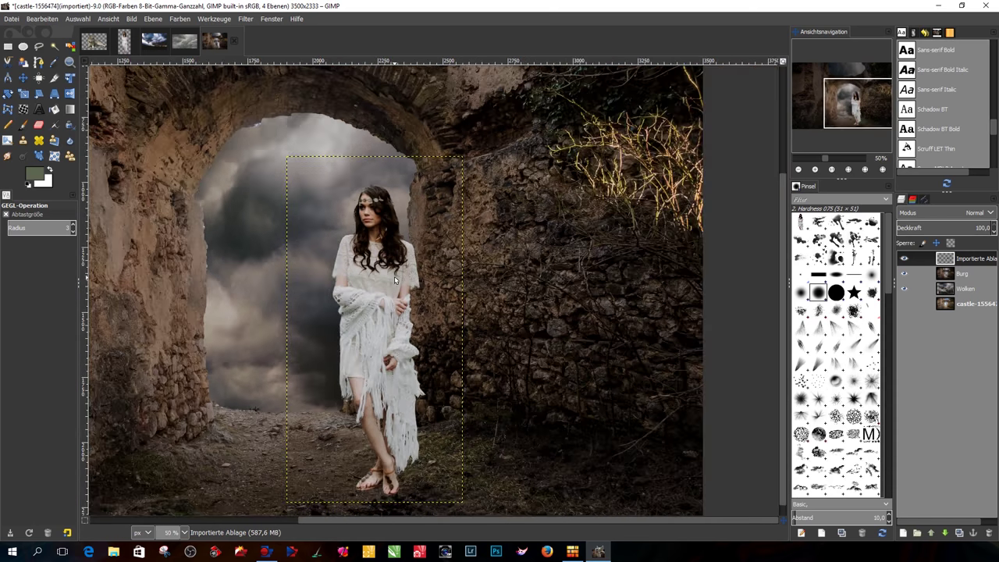
- Rename the woman's layer to Frau
right_click(946, 262)
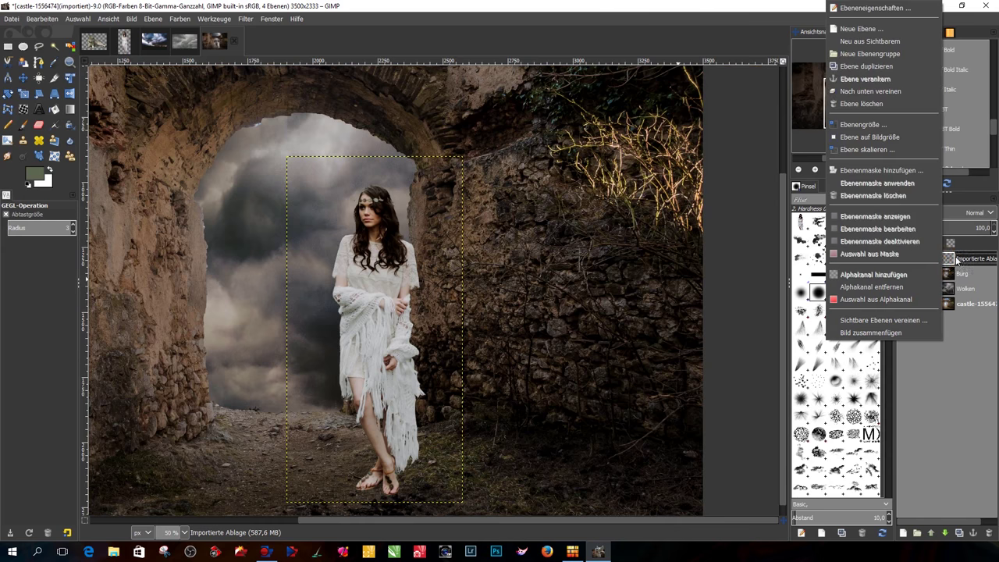
left_click(963, 262)
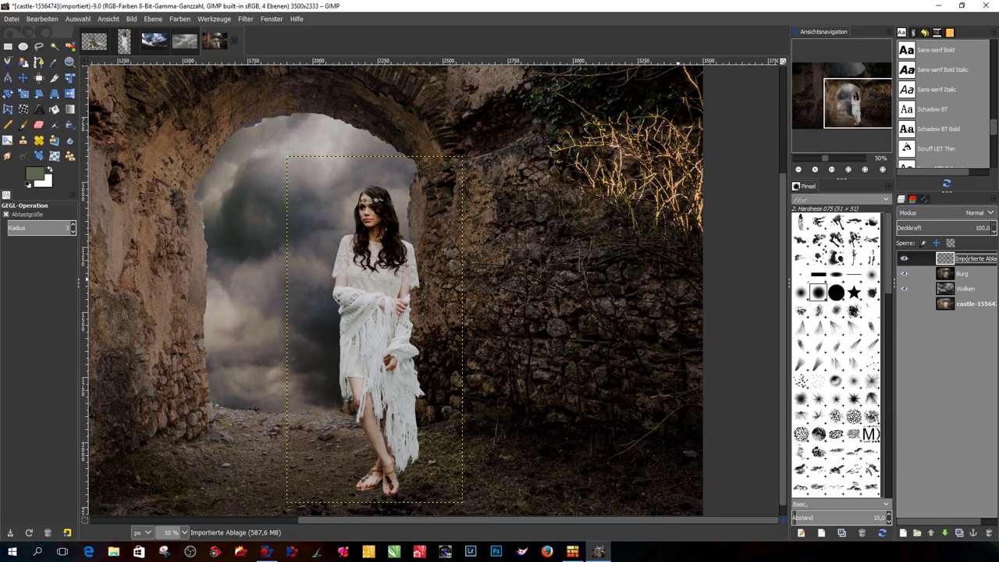
type("Frau")
key("Return")
- Copy Frau's outline shrunk by 2 px into a new layer above it, then reselect Frau
right_click(946, 264)
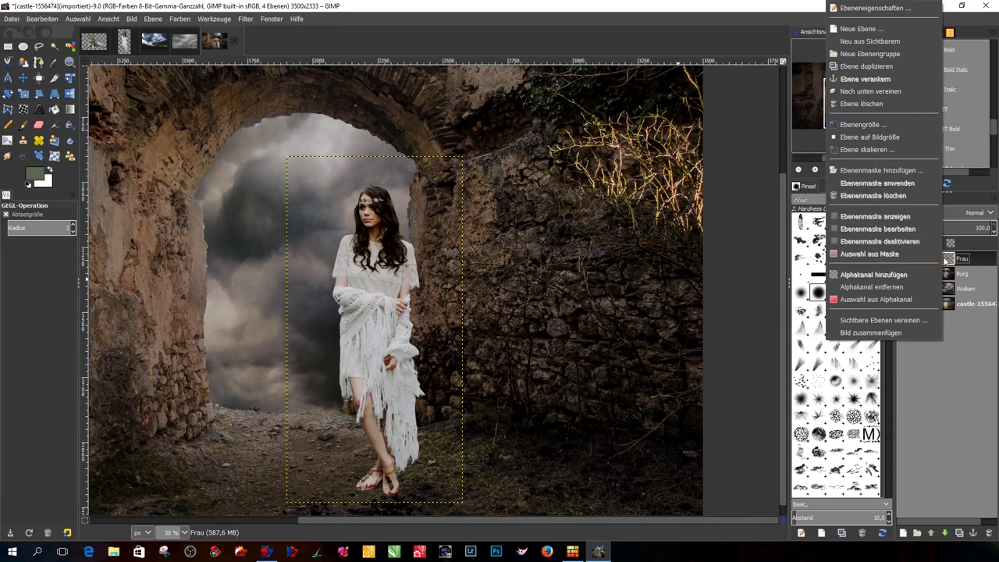
left_click(891, 299)
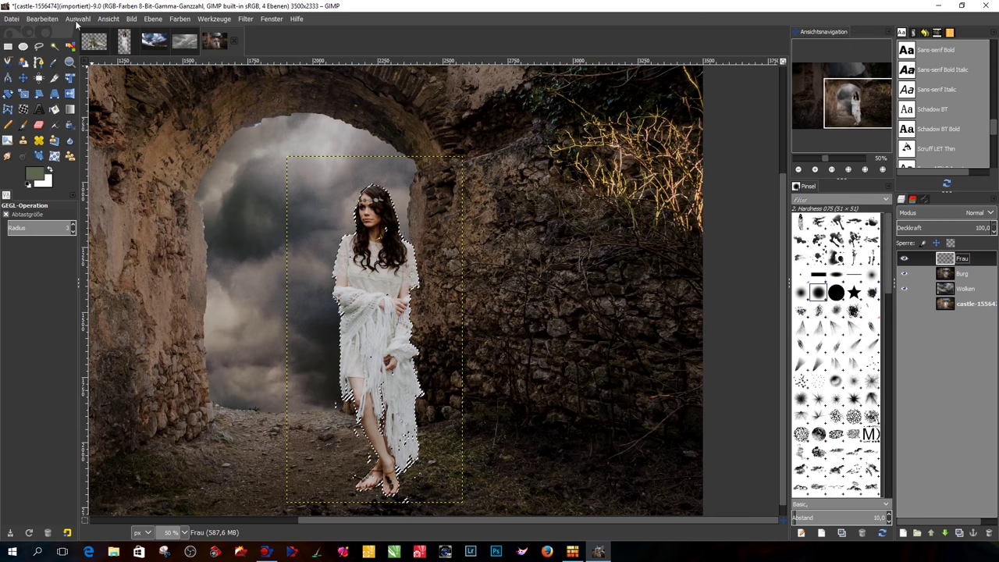
left_click(78, 19)
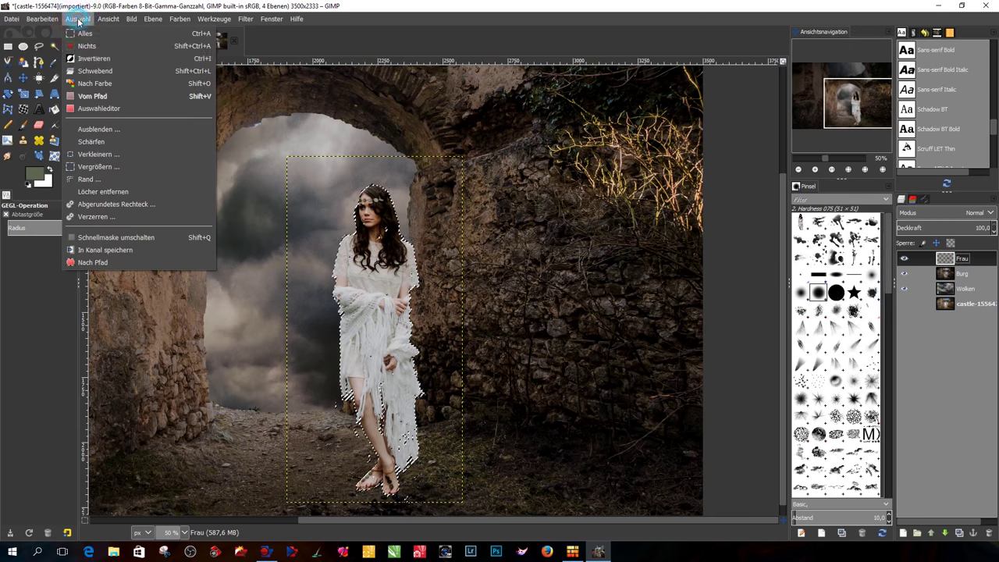
left_click(94, 154)
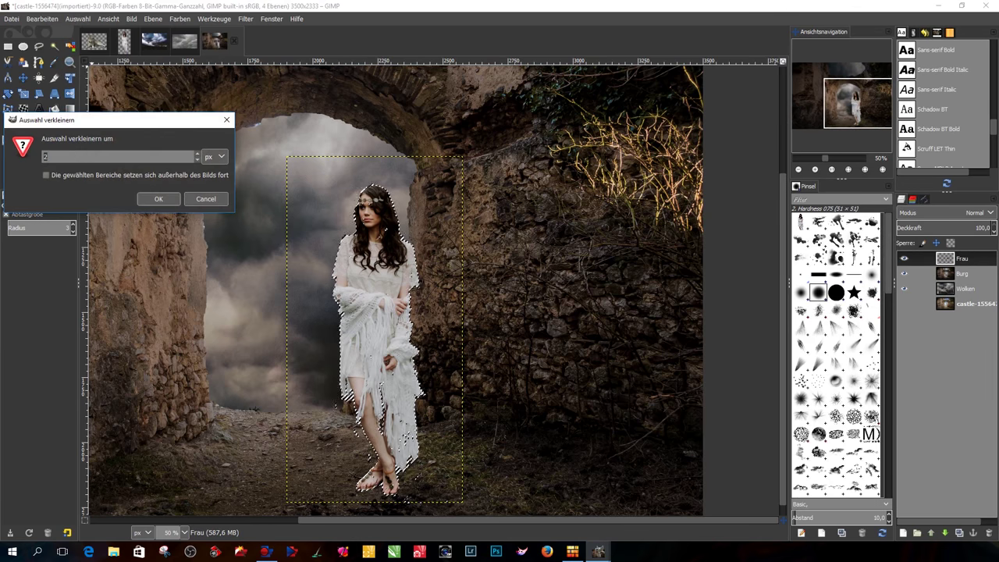
left_click(160, 199)
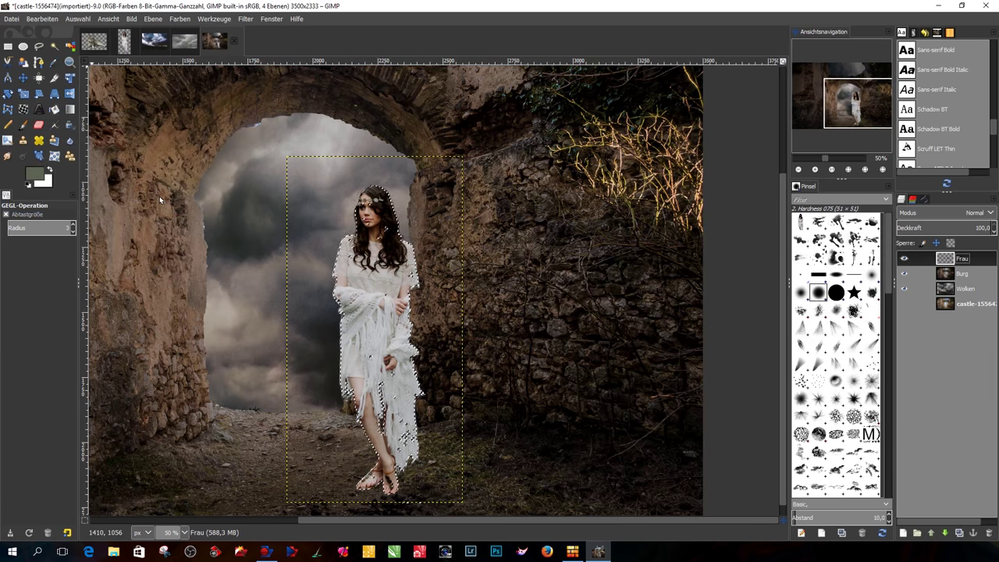
key("ctrl+c")
key("ctrl+v")
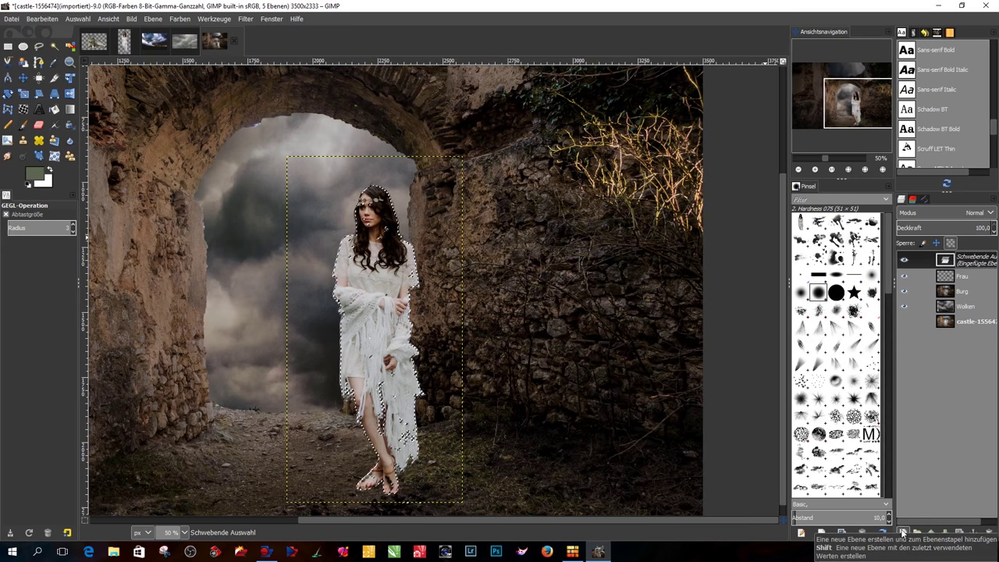
left_click(904, 533)
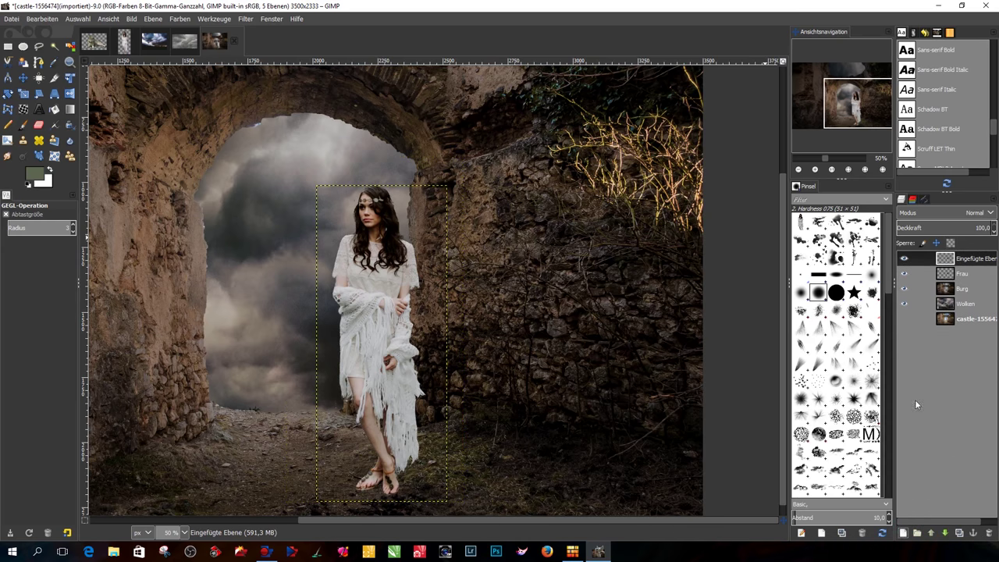
left_click(961, 275)
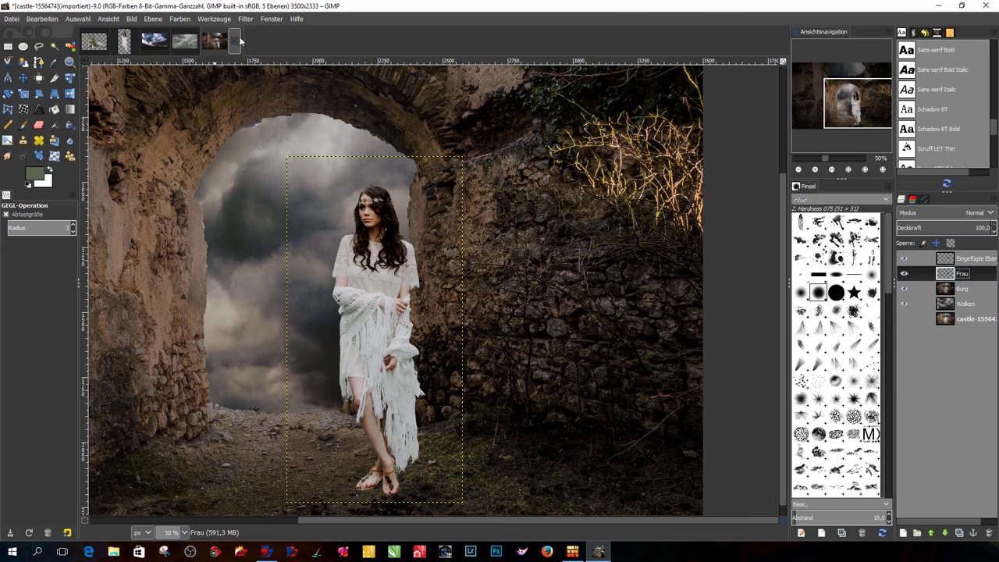
- Apply a 2,86 Gaussian blur to Frau and toggle visibility to compare the result
left_click(245, 18)
mouse_move(271, 92)
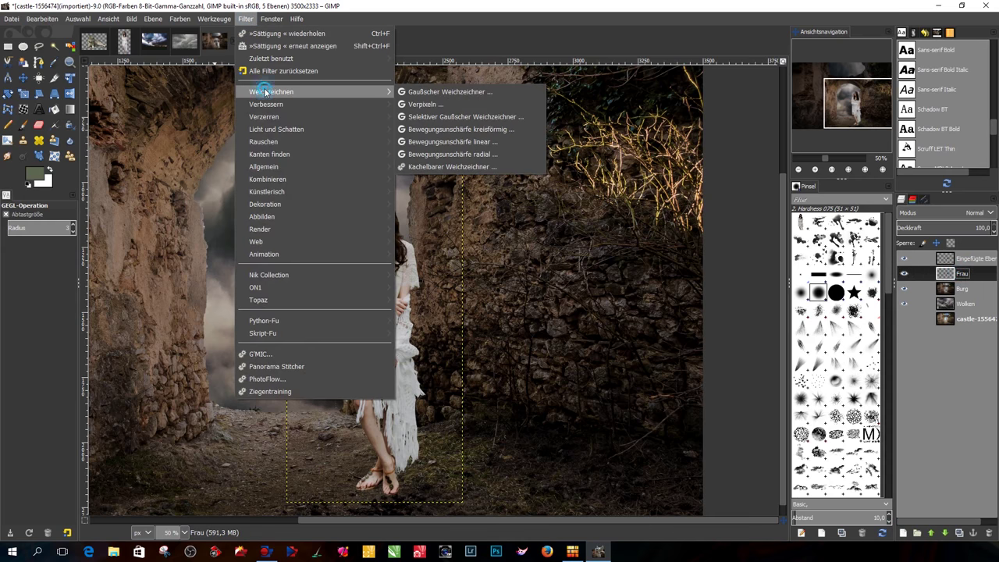
left_click(424, 92)
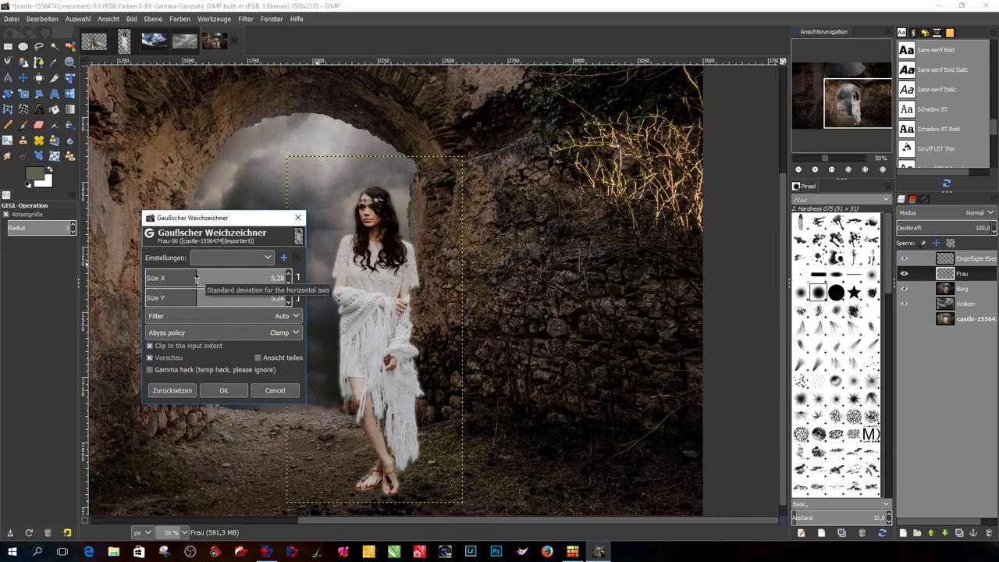
left_click_drag(196, 279, 190, 279)
left_click_drag(188, 280, 185, 280)
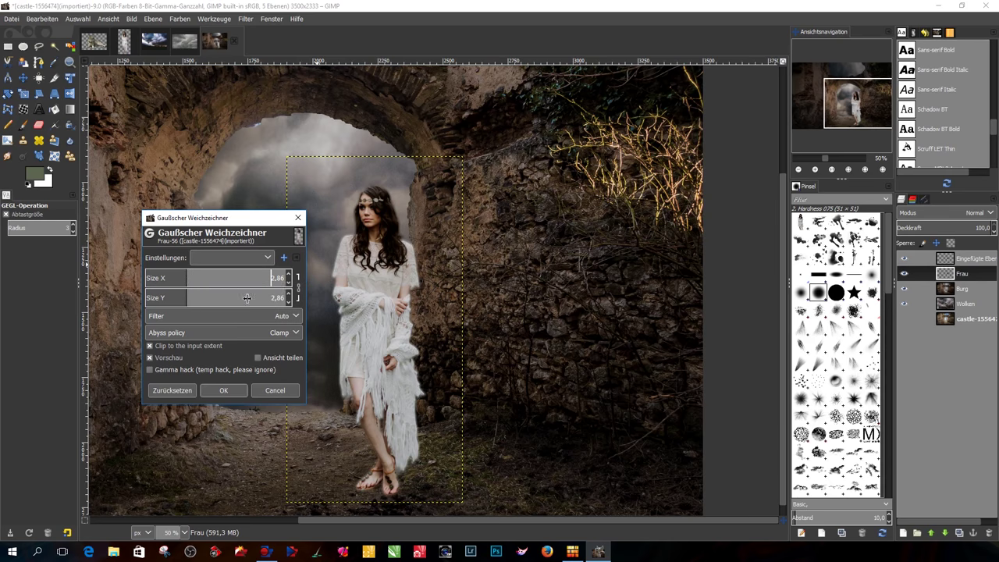
left_click(225, 391)
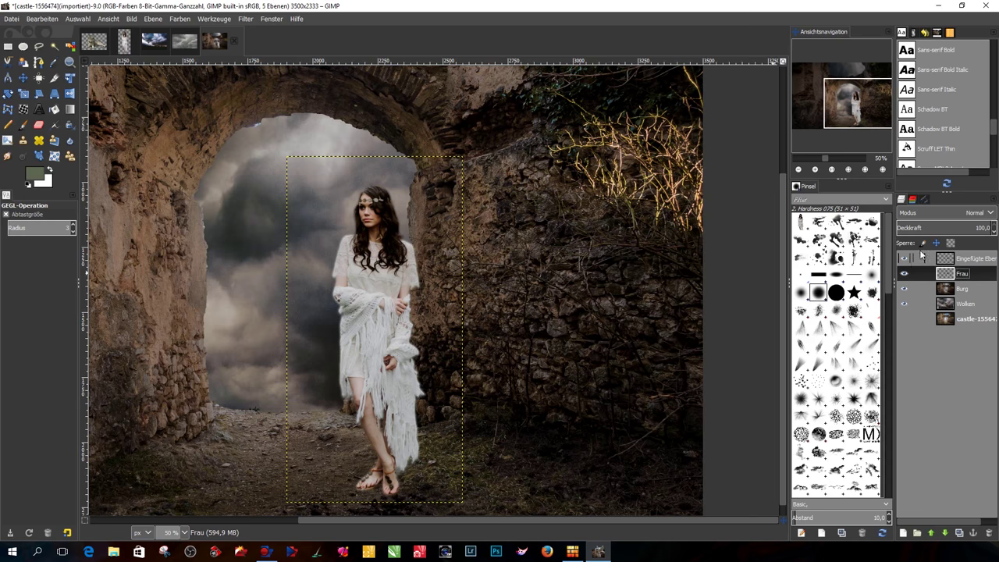
left_click(904, 272)
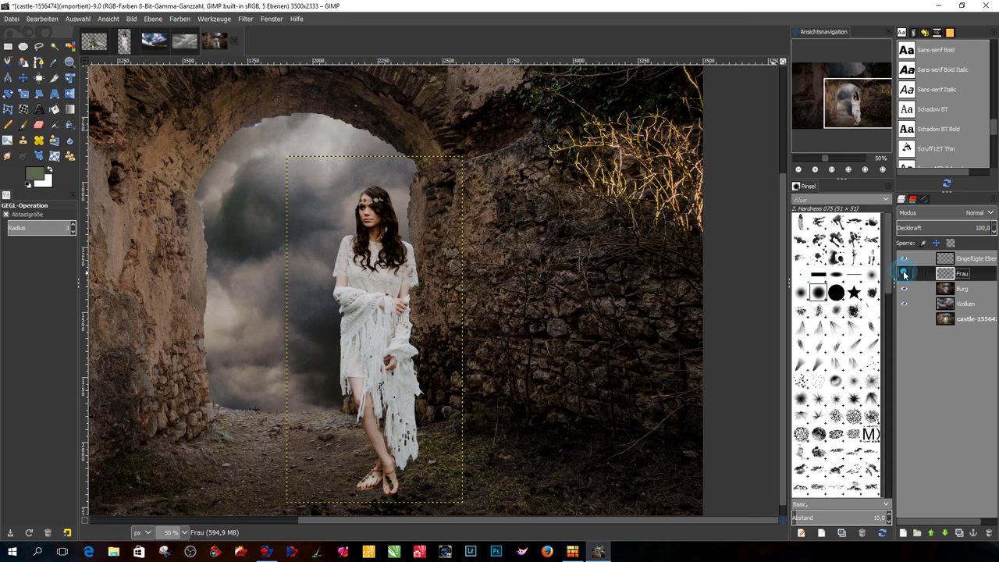
left_click(904, 273)
left_click(904, 273)
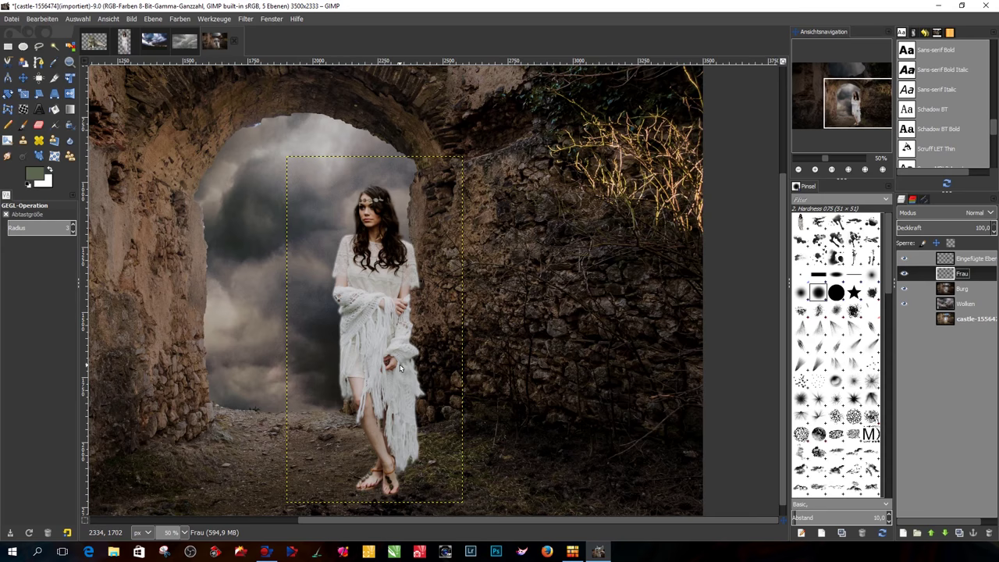
key("minus")
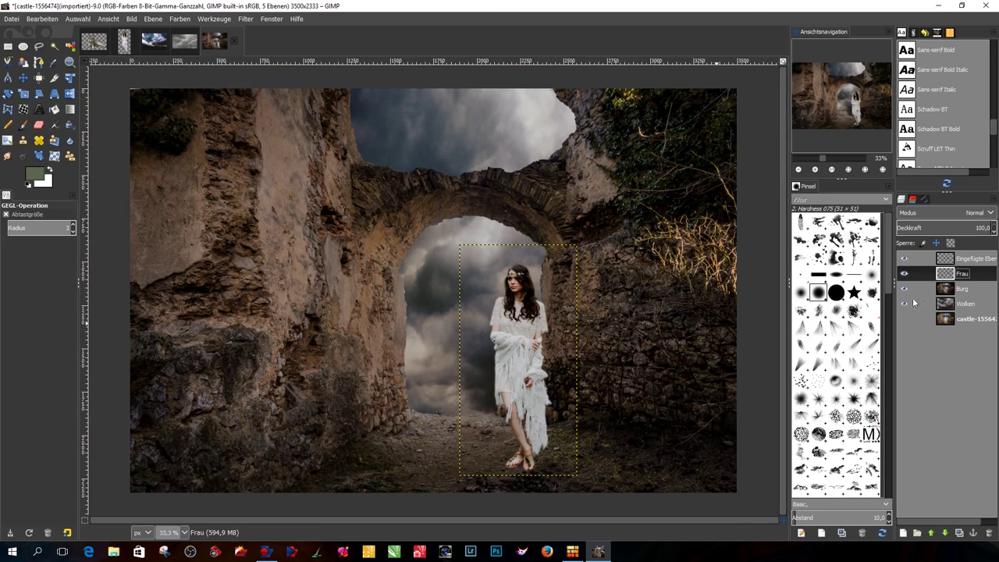
- Merge the pasted copy layer down into the Frau layer
left_click(966, 258)
right_click(967, 262)
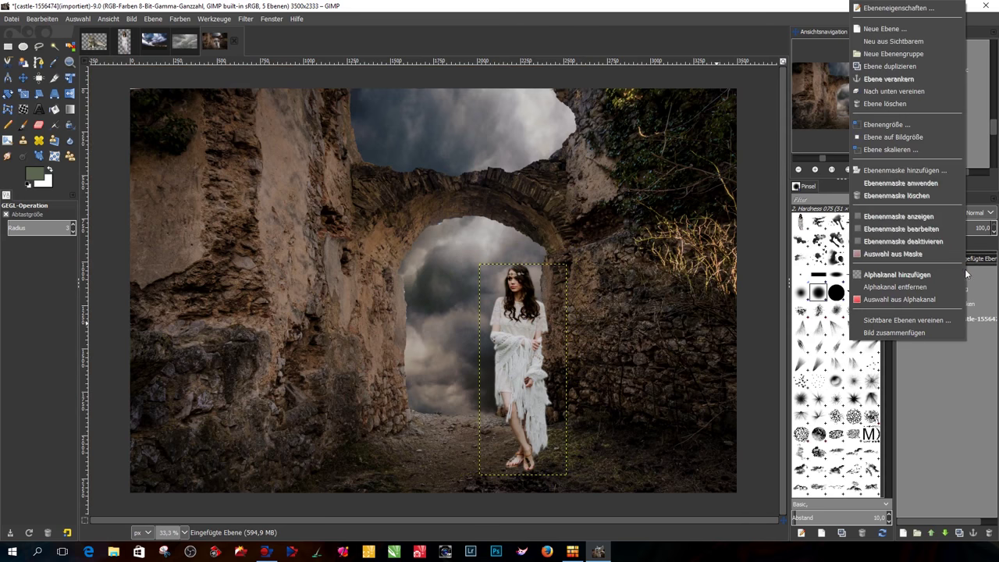
left_click(910, 91)
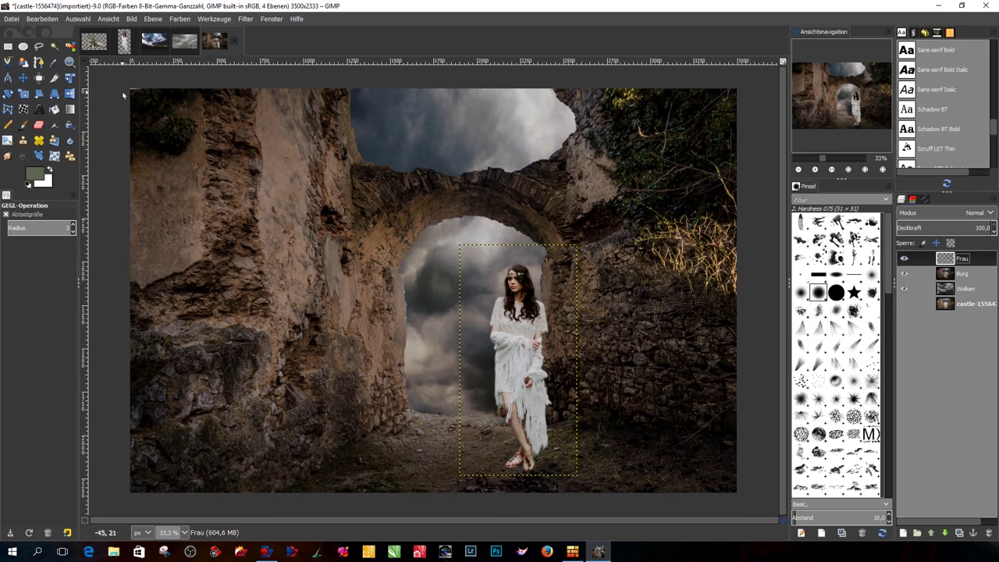
- Drag the wolf image into the castle scene and scale it to 980 by 653 pixels
left_click_drag(91, 44, 226, 49)
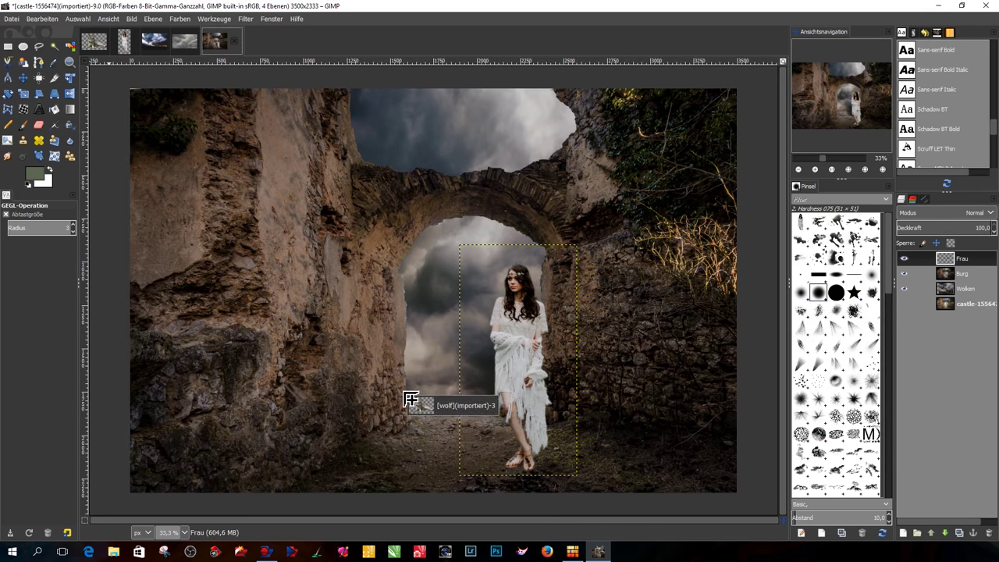
left_click_drag(226, 48, 403, 398)
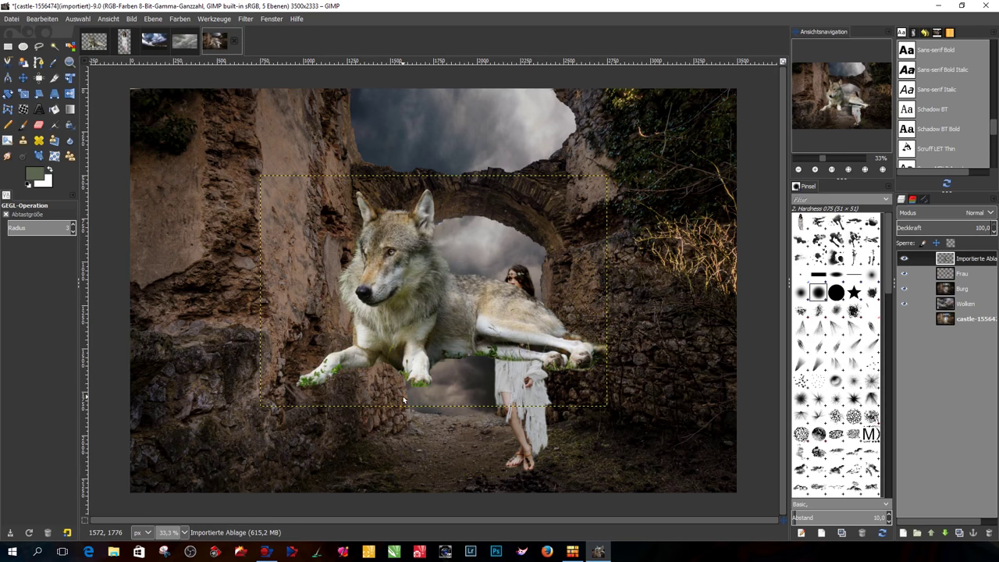
key("minus")
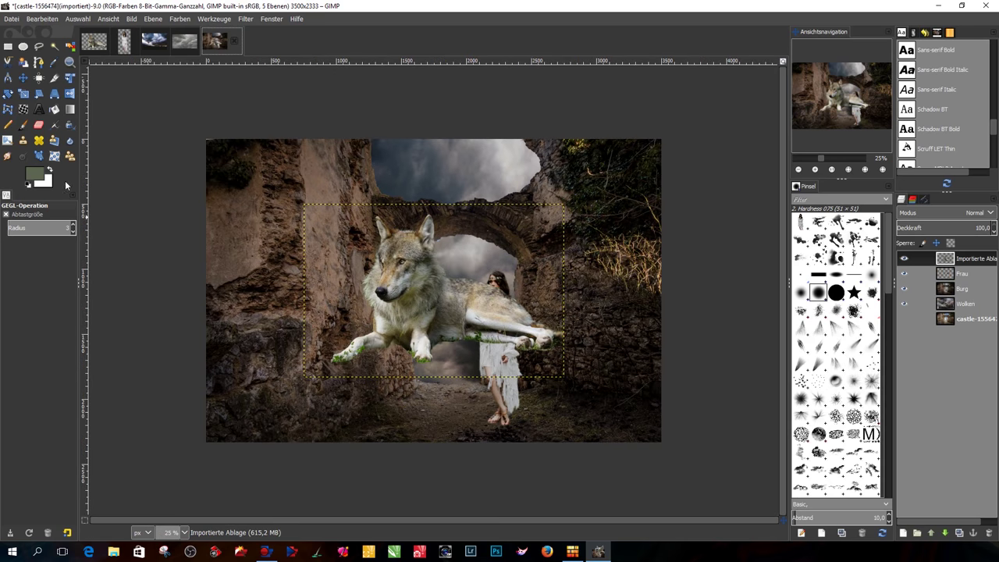
left_click(23, 93)
left_click_drag(304, 205, 369, 248)
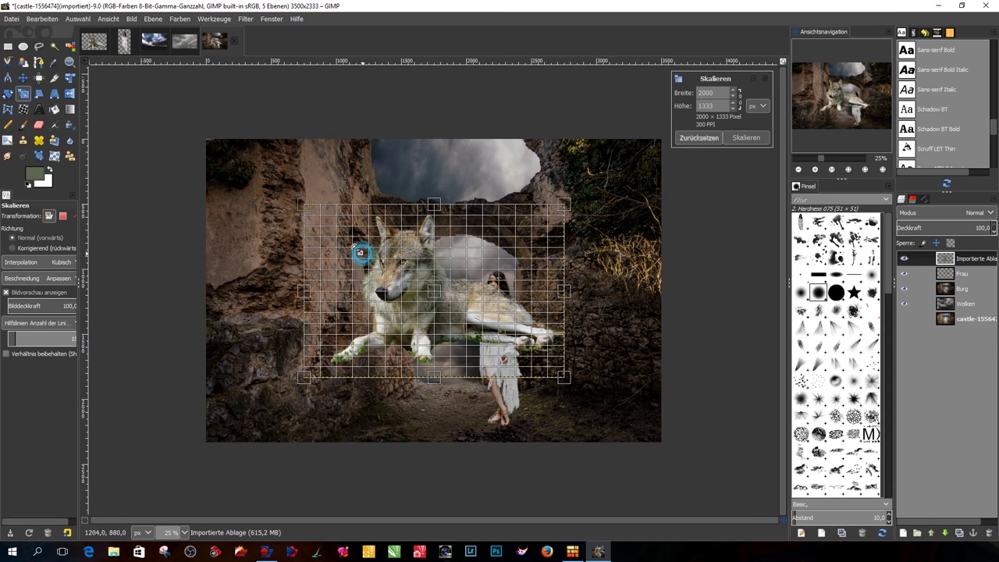
left_click_drag(305, 205, 367, 215)
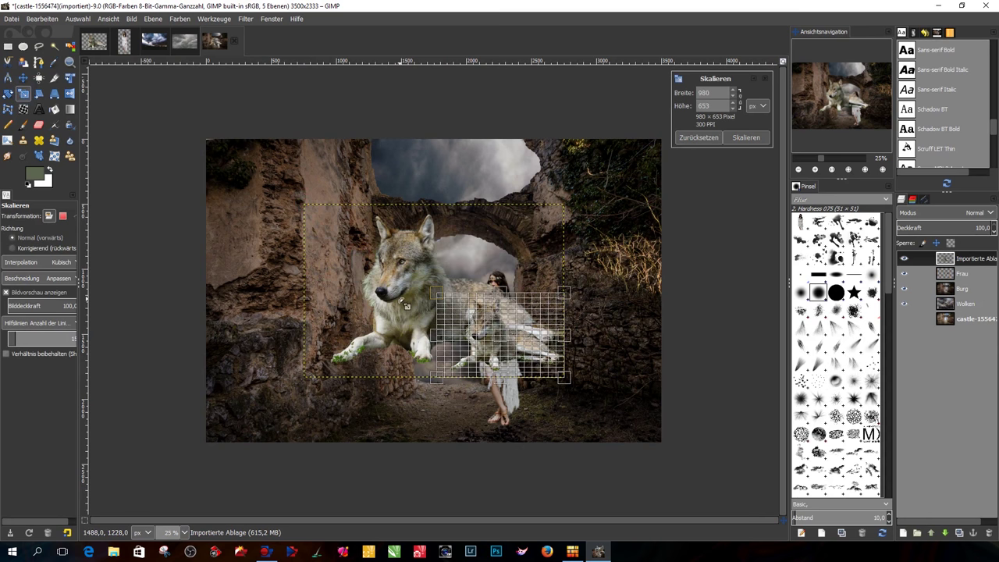
left_click(745, 138)
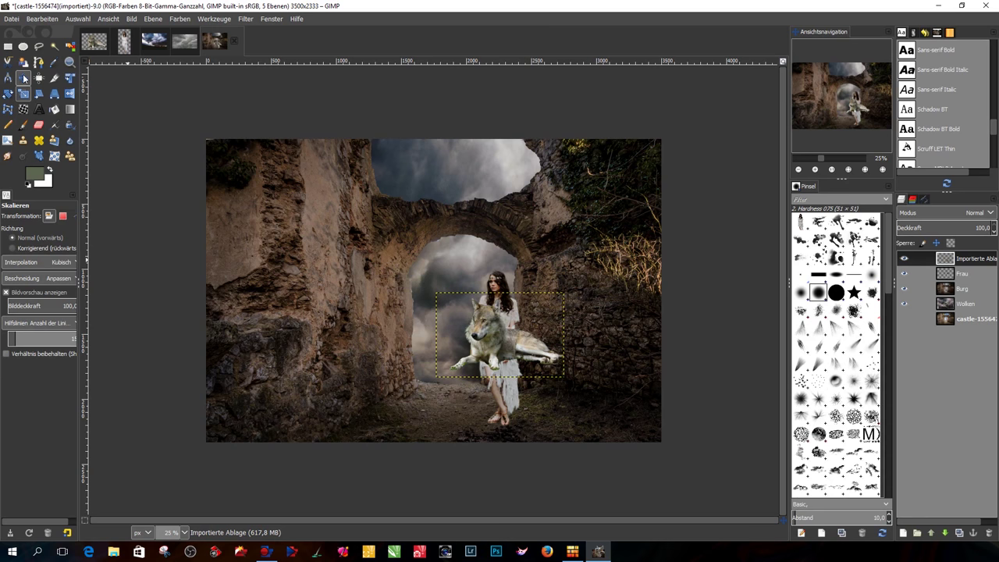
- Move the wolf down-left to the woman's feet and scale it down further
left_click(23, 78)
left_click_drag(514, 310, 436, 407)
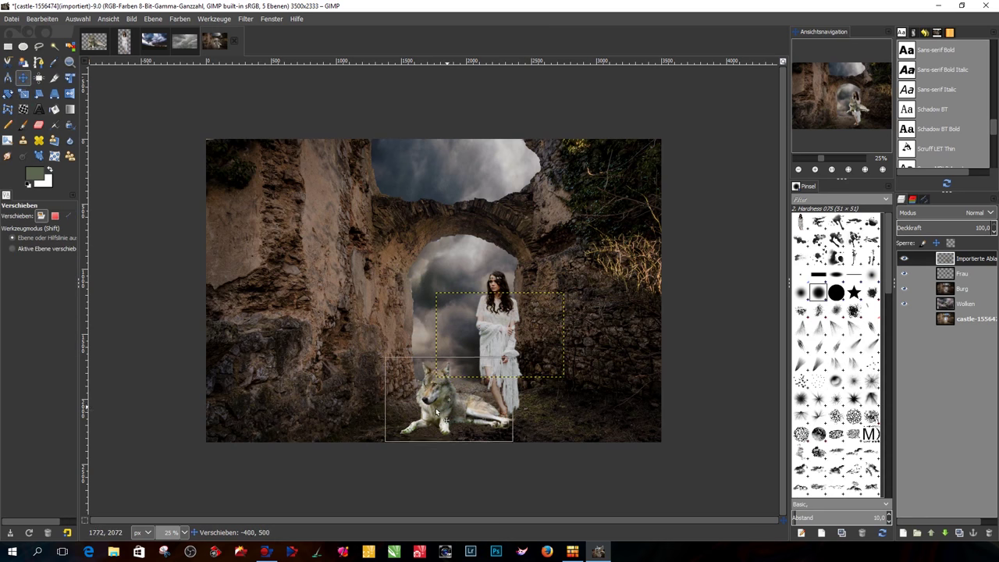
scroll(477, 431, "up", 2)
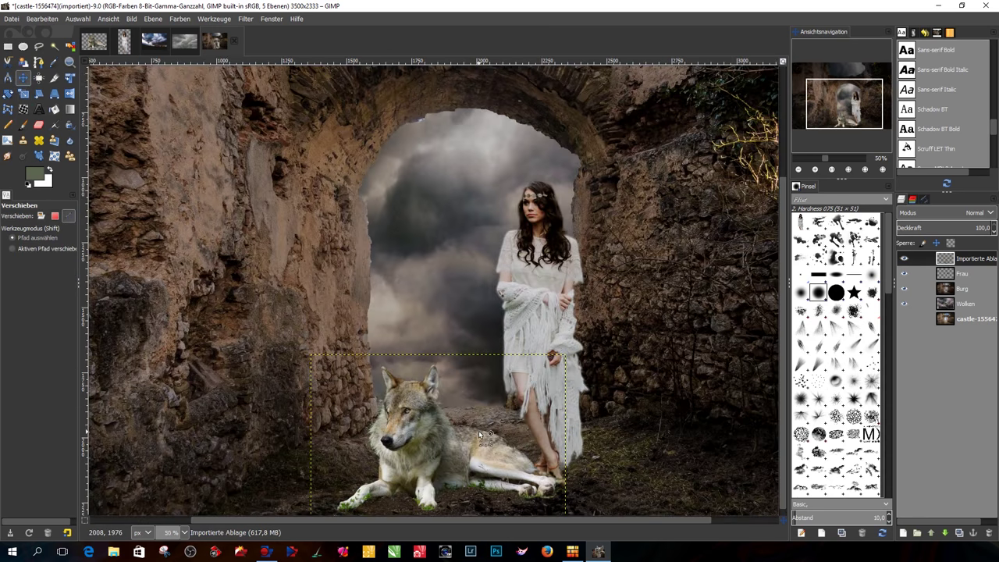
scroll(479, 432, "down", 1)
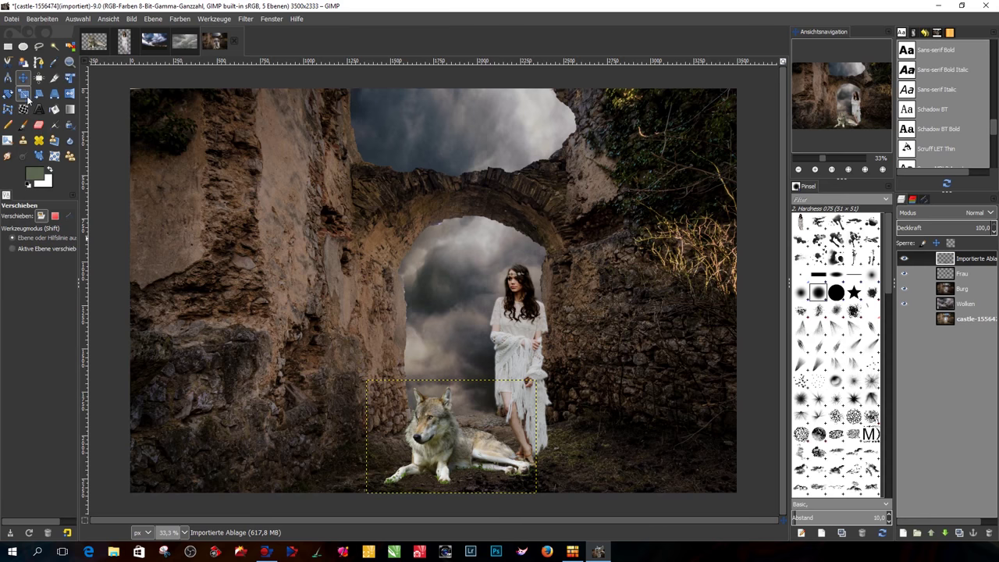
left_click(24, 93)
left_click(390, 413)
left_click_drag(368, 380, 390, 407)
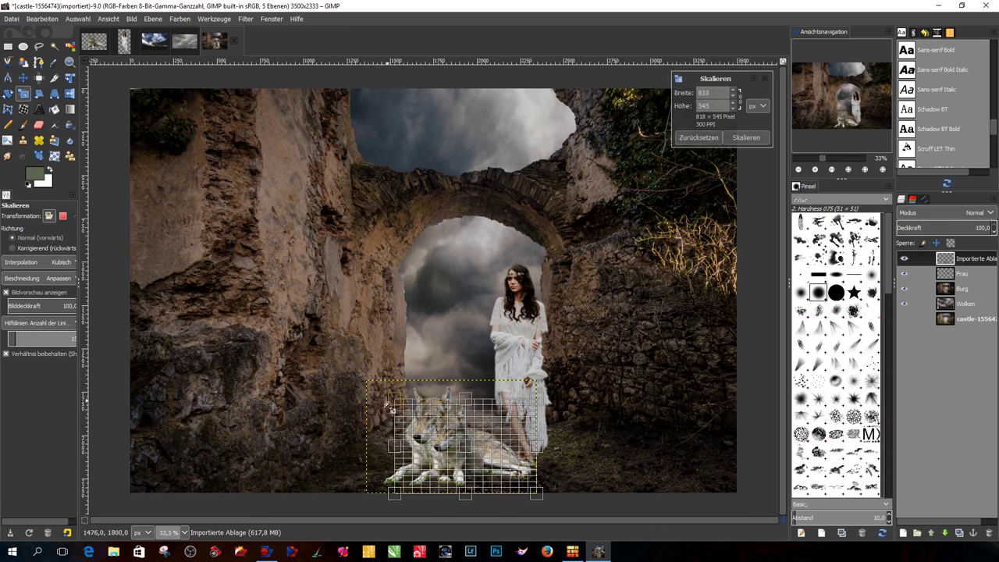
left_click(748, 137)
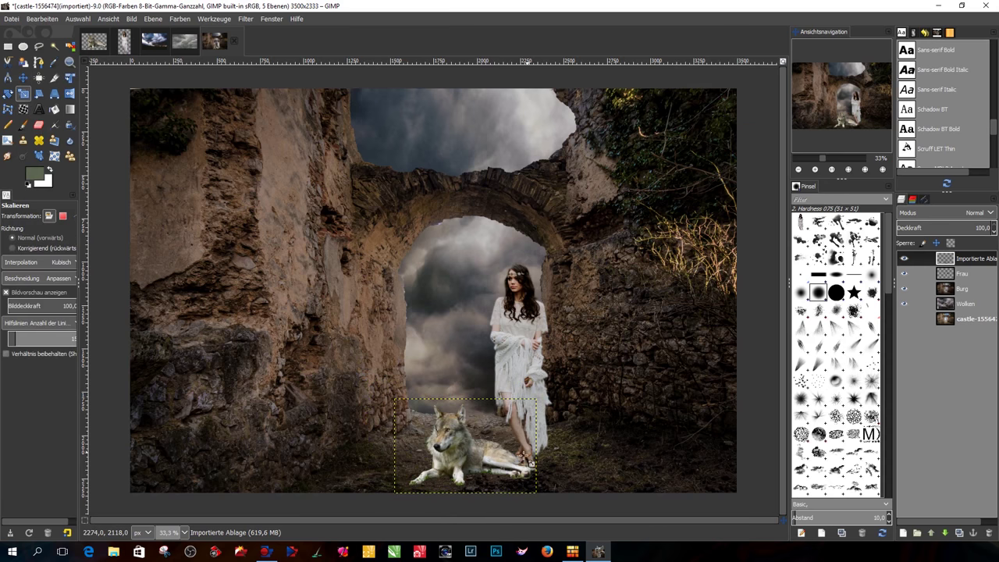
scroll(518, 457, "down", 2)
scroll(502, 461, "up", 1)
scroll(495, 442, "up", 1)
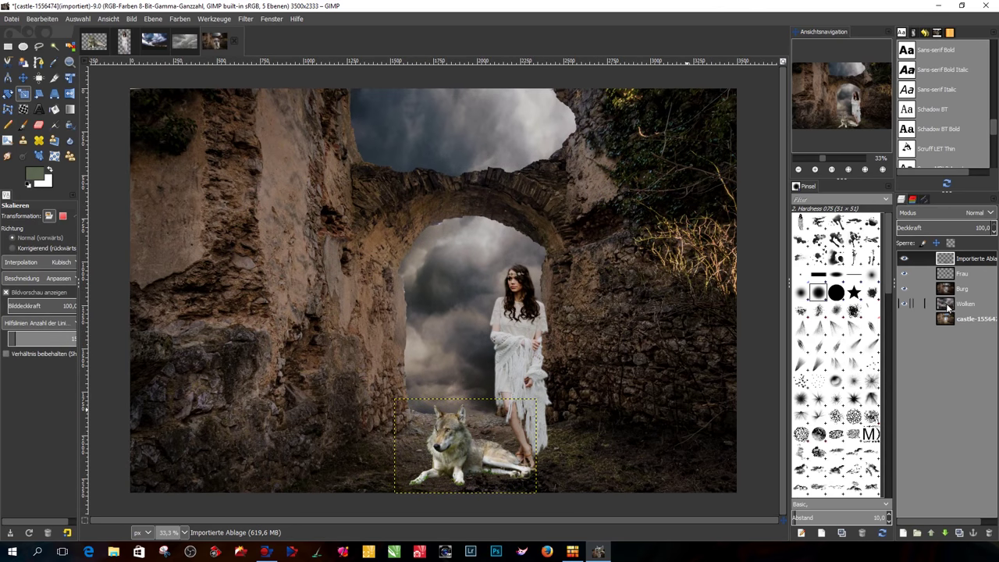
- Place the wolf layer below Frau and nudge the wolf slightly up-left
left_click_drag(956, 264, 958, 279)
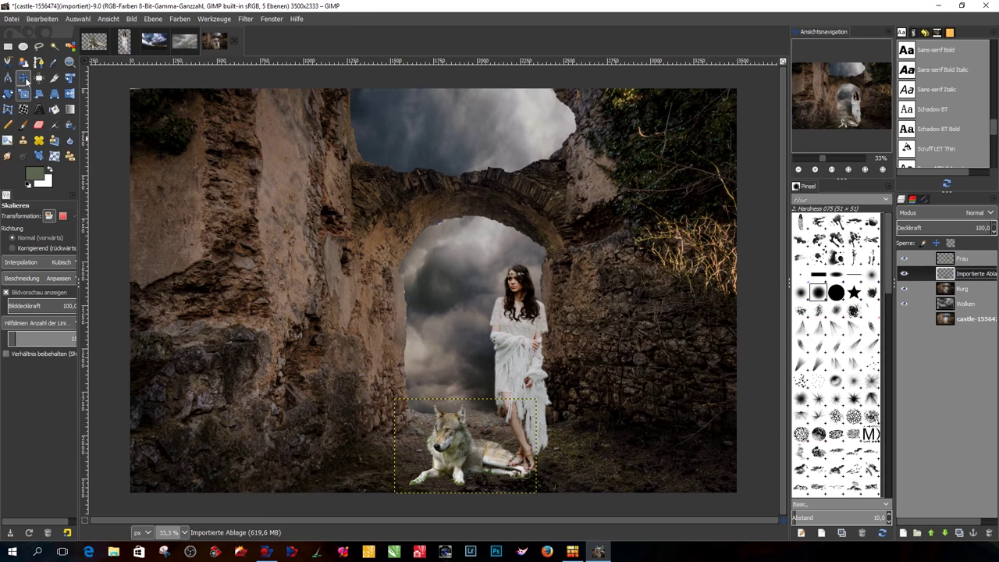
left_click(23, 77)
mouse_move(458, 450)
left_mouse_down()
mouse_move(432, 433)
mouse_move(488, 453)
left_mouse_up()
scroll(489, 465, "up", 1)
scroll(484, 463, "up", 1)
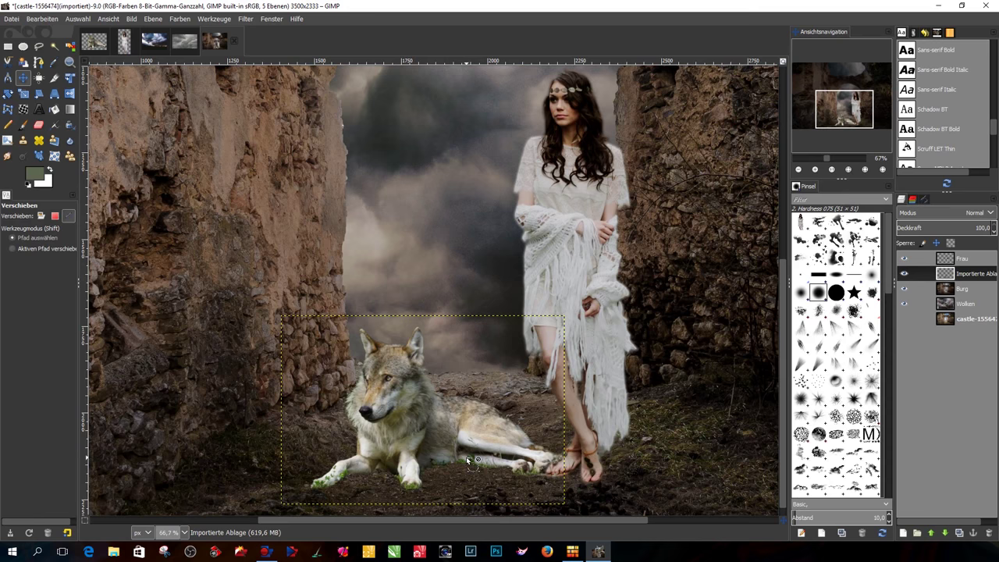
scroll(476, 461, "up", 1)
scroll(468, 457, "up", 1)
scroll(457, 454, "down", 3)
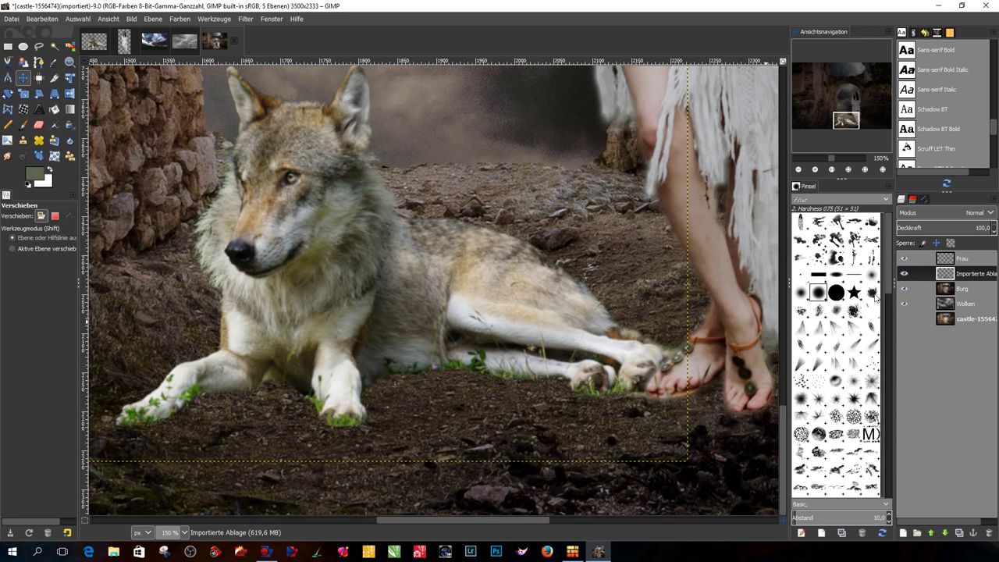
- Rename the wolf's layer to Wolf
double_click(959, 275)
type("Wolf")
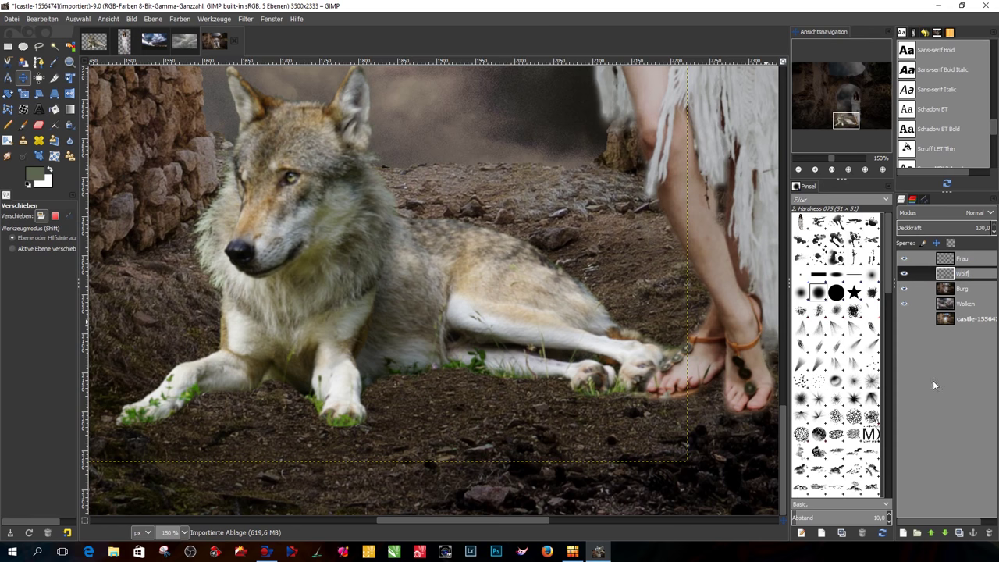
key("Return")
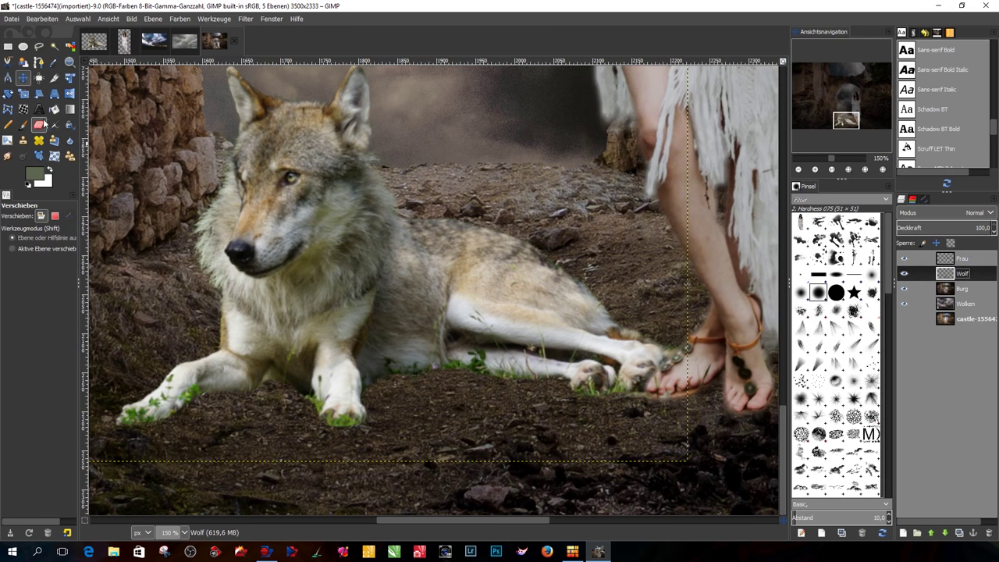
- Set up the eraser with the Clouds-by-Mila.abr-012 brush at small size and low hardness
left_click(38, 125)
scroll(822, 292, "down", 2)
scroll(835, 328, "down", 2)
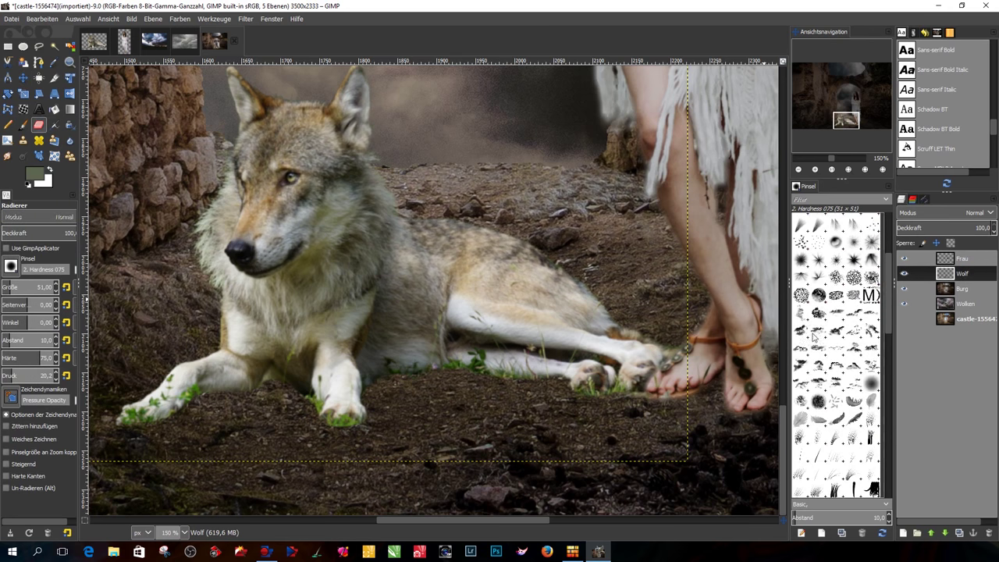
left_click(800, 351)
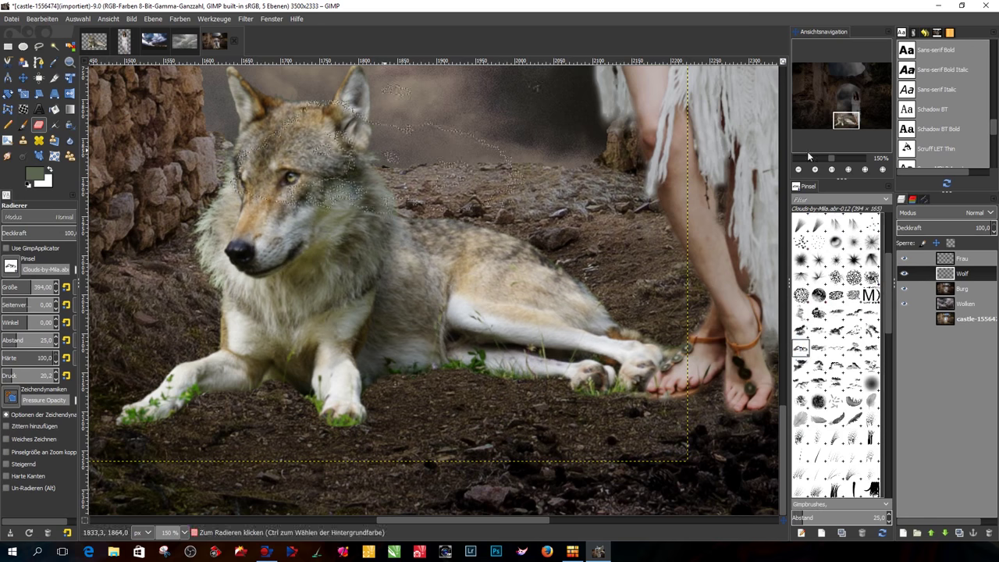
left_click_drag(17, 289, 13, 288)
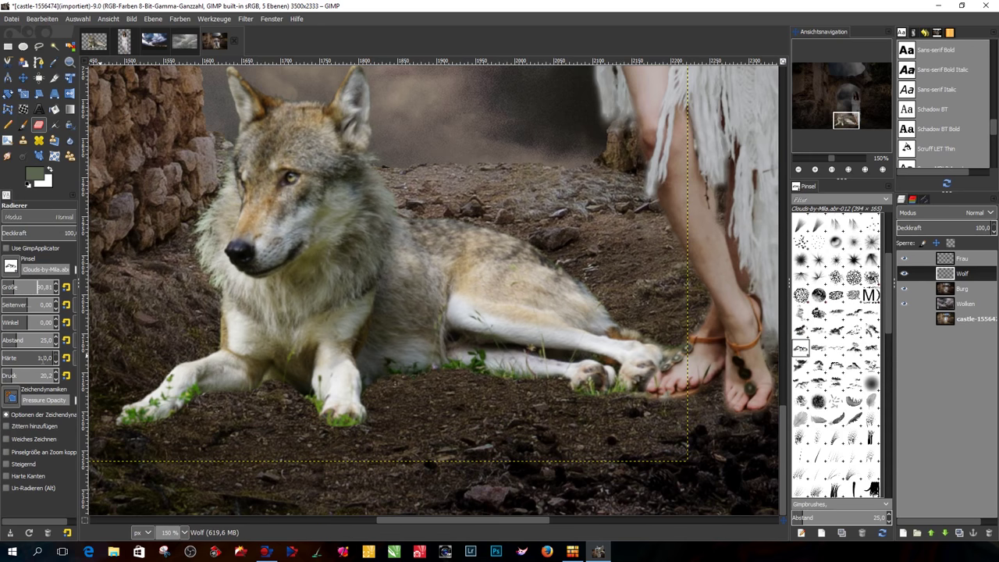
left_click(36, 359)
- Softly erase the hard edges and grass under the wolf's paws and belly, then pick the 2. Hardness 025 brush
left_click_drag(192, 418, 138, 431)
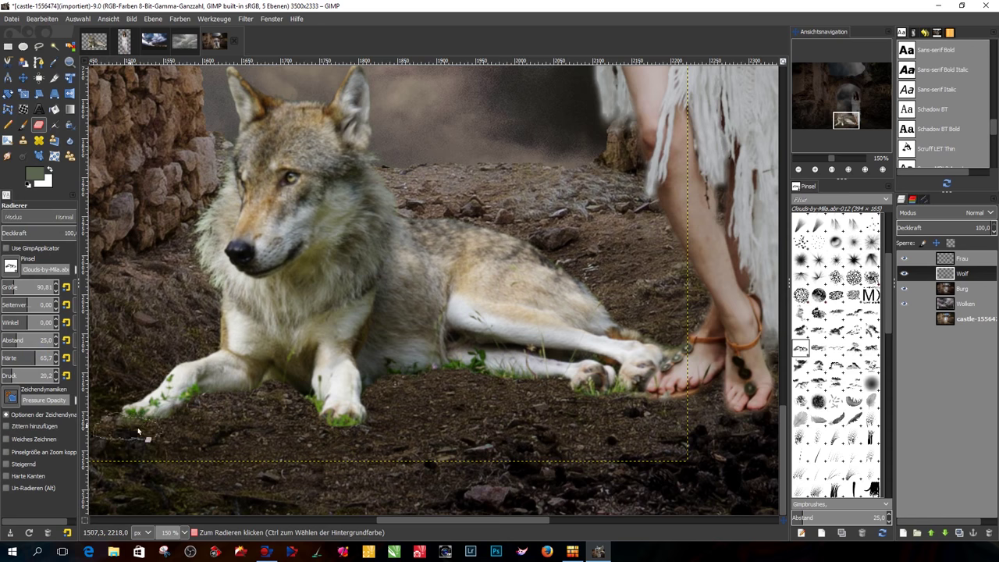
left_click_drag(138, 430, 211, 428)
left_click_drag(332, 430, 348, 431)
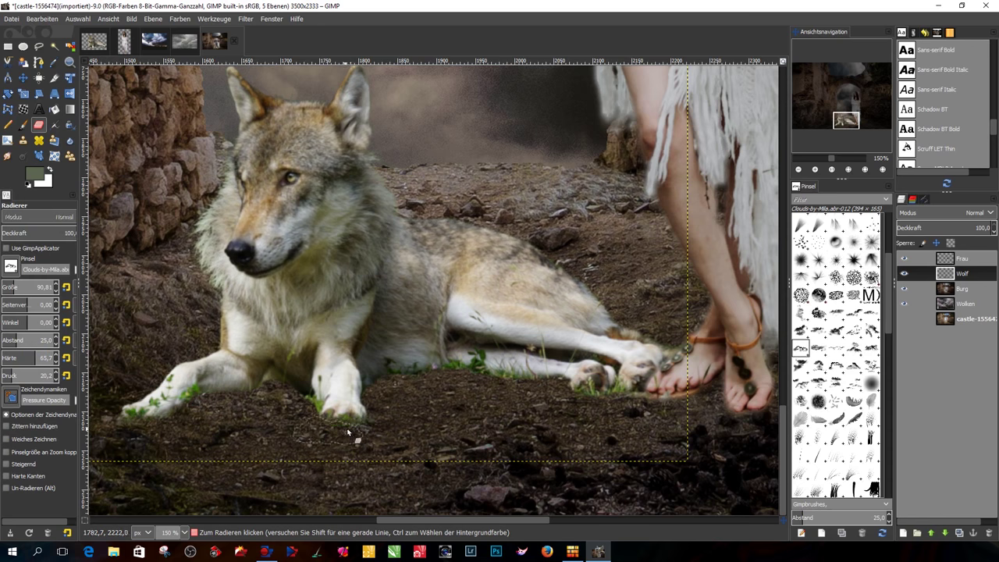
mouse_move(410, 379)
left_mouse_down()
mouse_move(459, 367)
mouse_move(505, 381)
left_mouse_up()
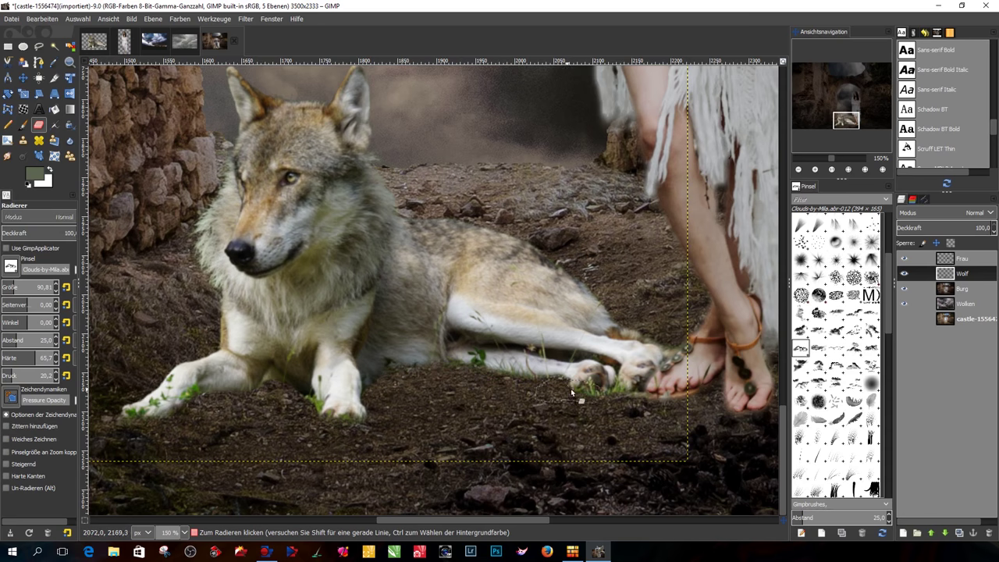
mouse_move(535, 384)
left_mouse_down()
mouse_move(612, 391)
mouse_move(544, 415)
left_mouse_up()
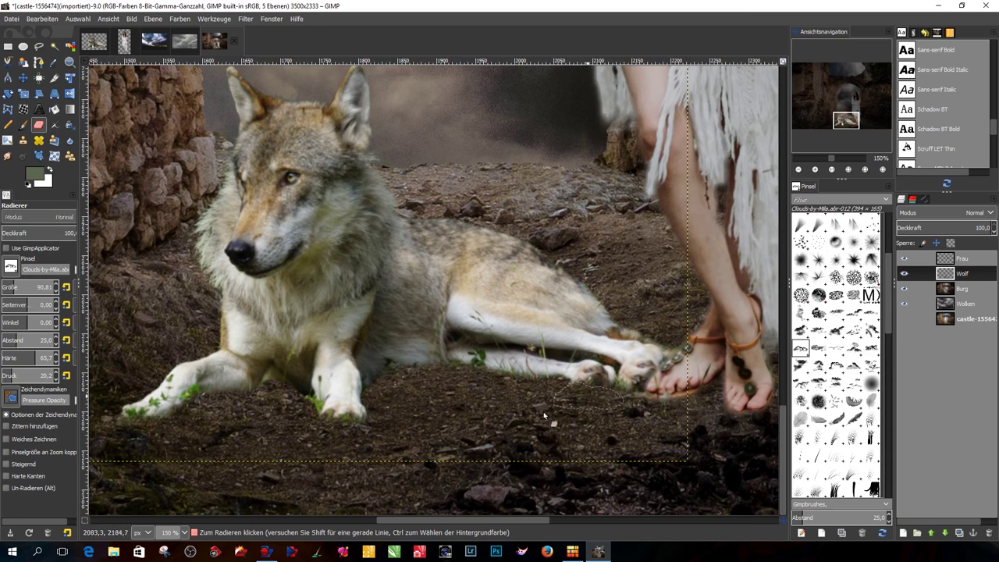
scroll(623, 380, "down", 2)
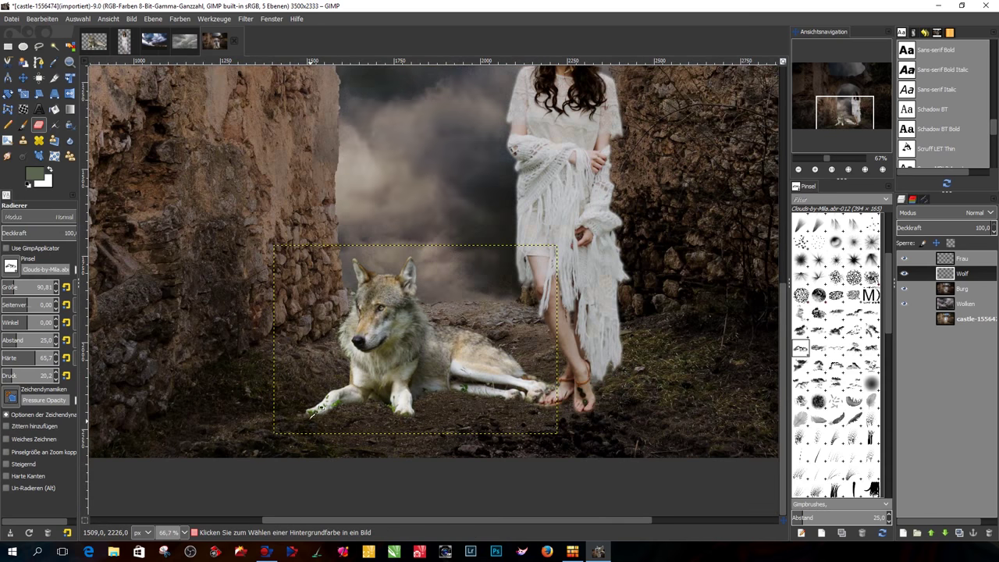
scroll(313, 411, "up", 1)
scroll(312, 412, "up", 1)
scroll(316, 414, "down", 1)
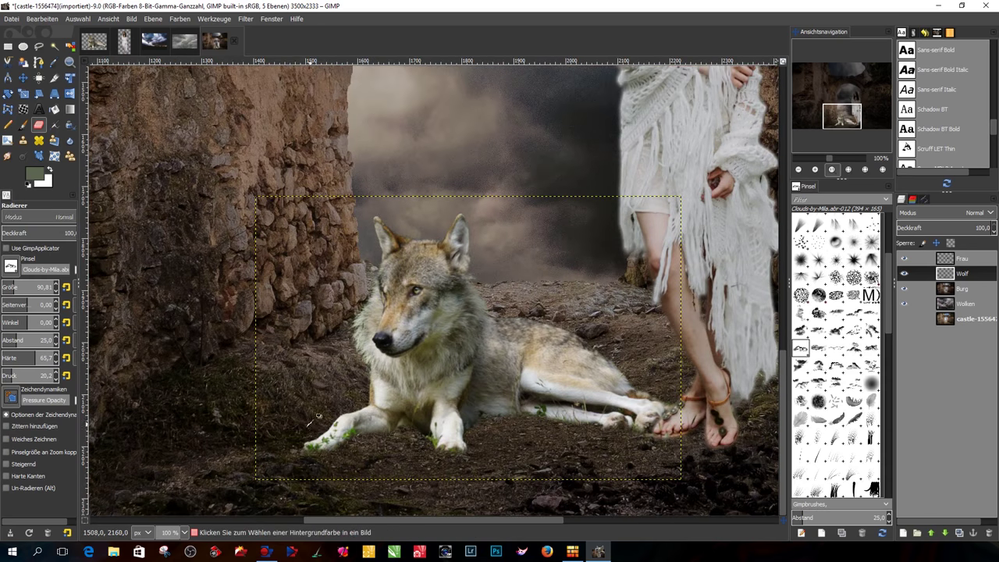
scroll(318, 416, "up", 2)
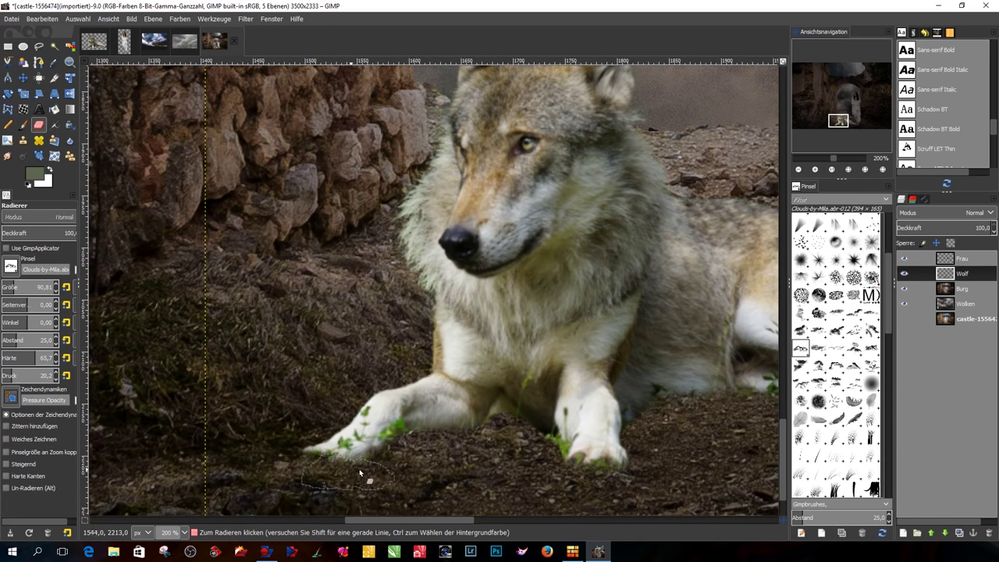
scroll(360, 447, "down", 1)
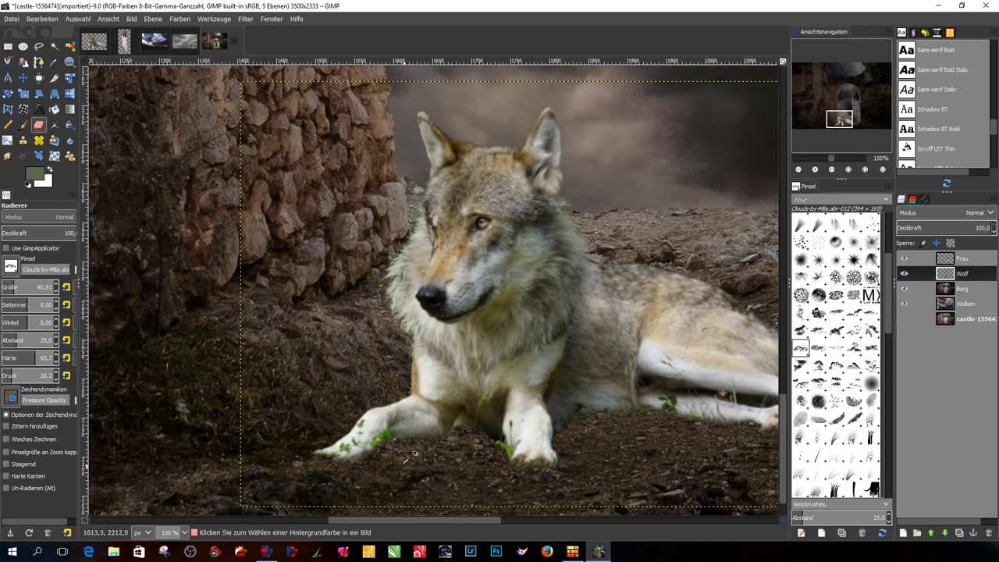
scroll(367, 445, "down", 1)
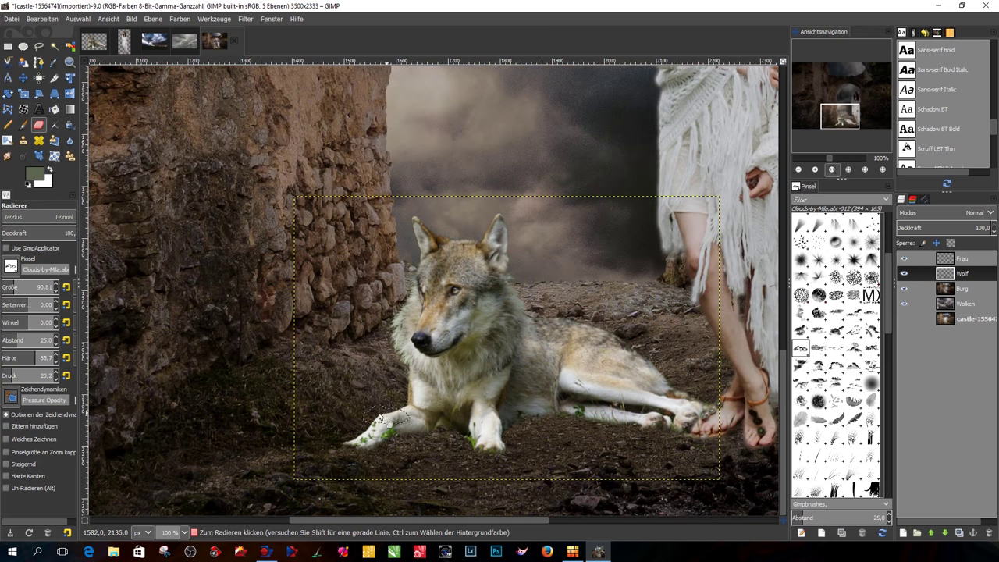
scroll(394, 430, "up", 1)
scroll(396, 430, "up", 2)
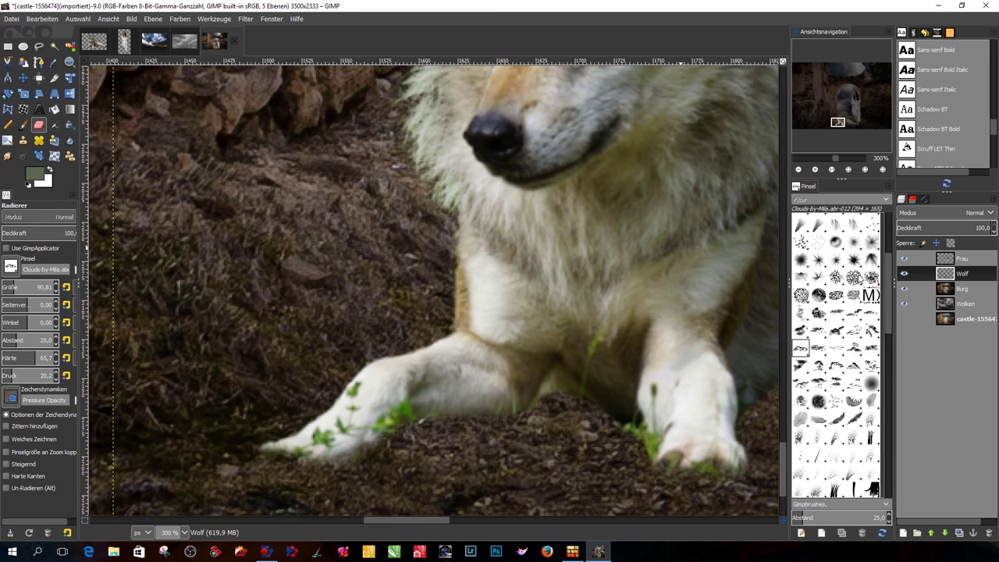
scroll(887, 317, "up", 5)
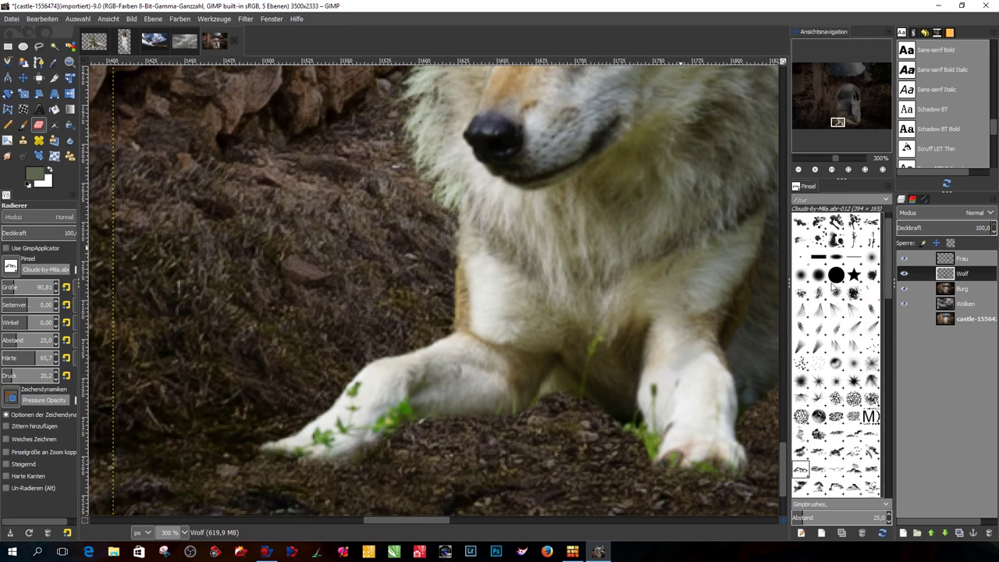
left_click(871, 260)
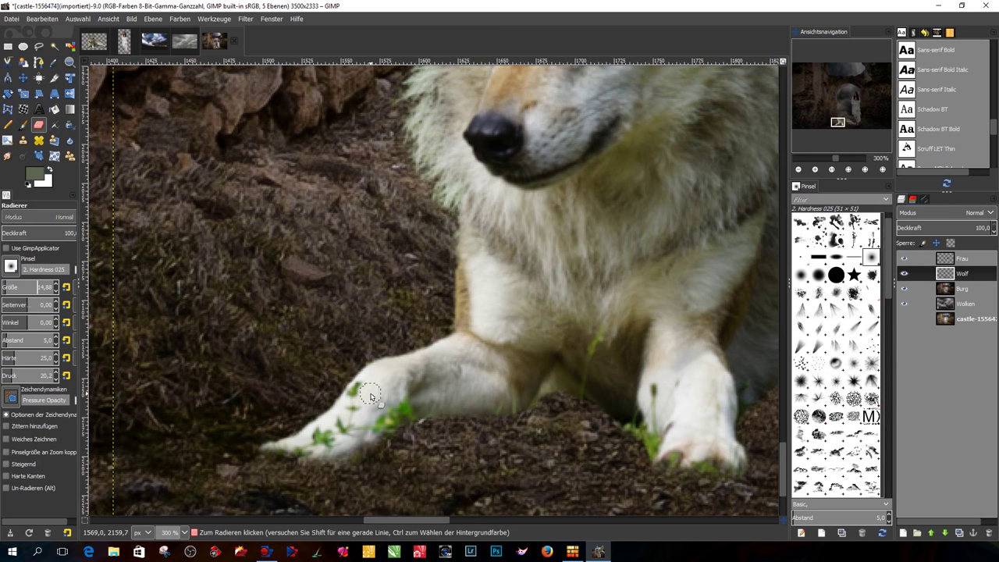
- Clone ground texture from beside the wolf over the green patch on its front paw
left_click(24, 142)
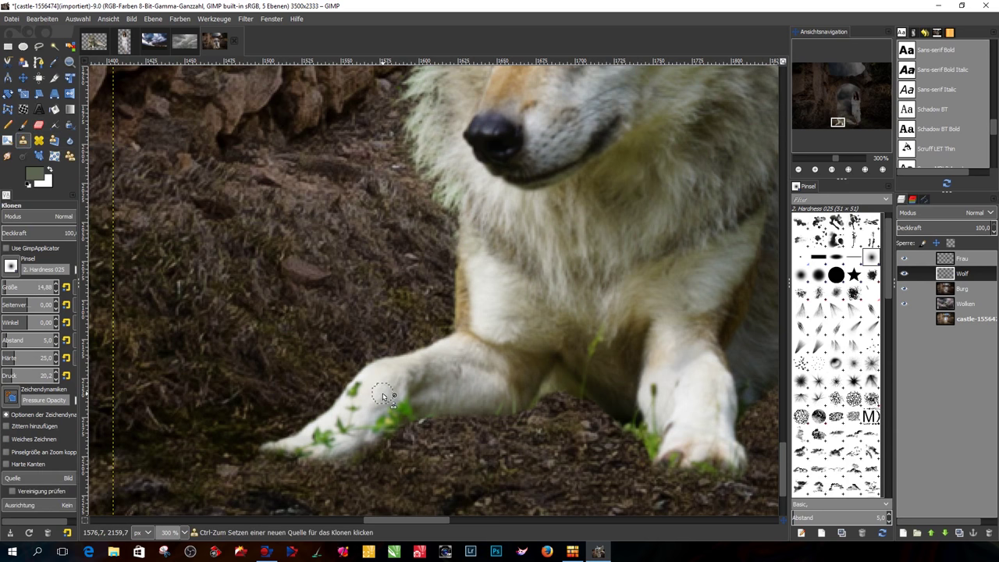
key("ctrl")
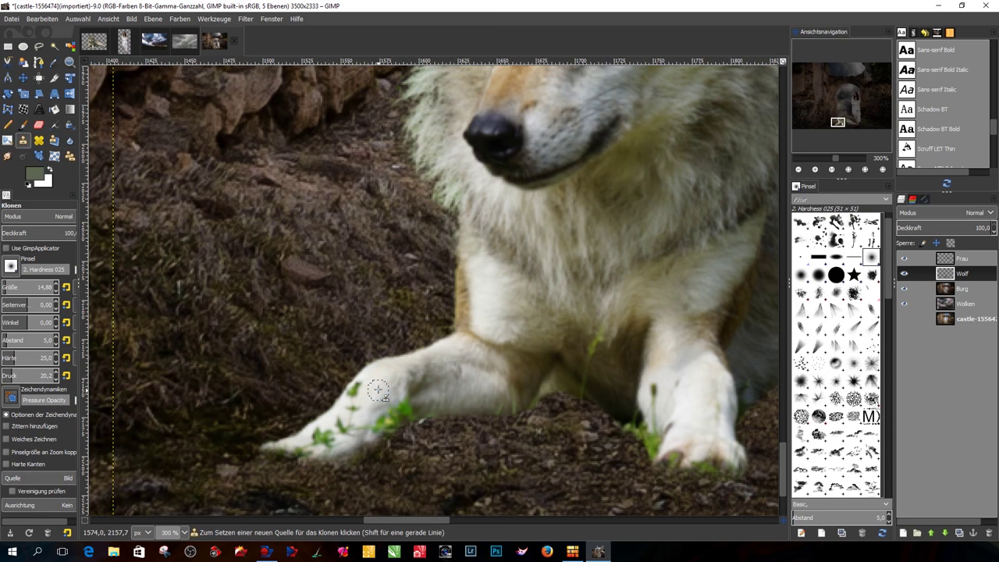
left_click(378, 389, "ctrl")
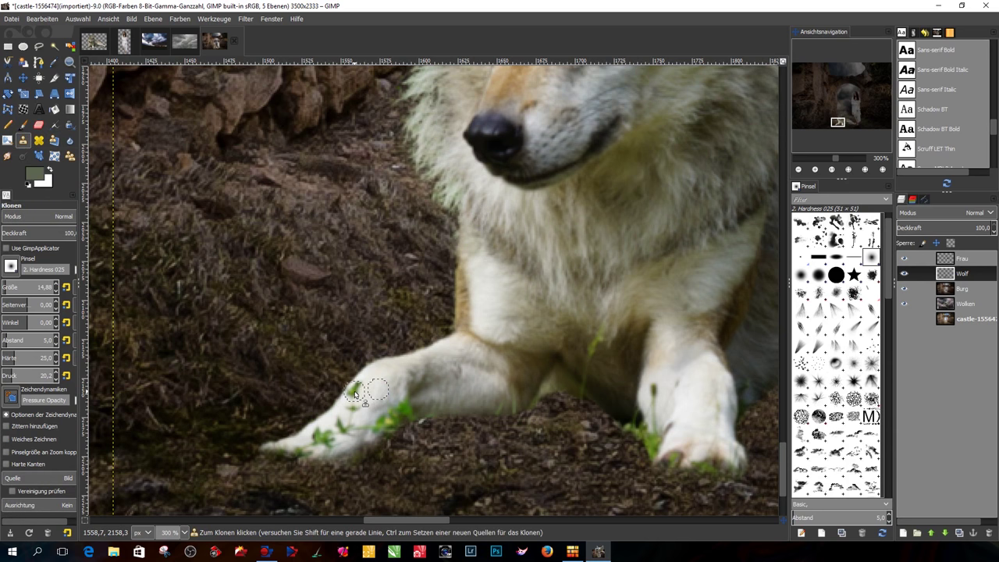
left_click(352, 410)
mouse_move(346, 402)
left_mouse_down()
mouse_move(330, 431)
mouse_move(381, 423)
left_mouse_up()
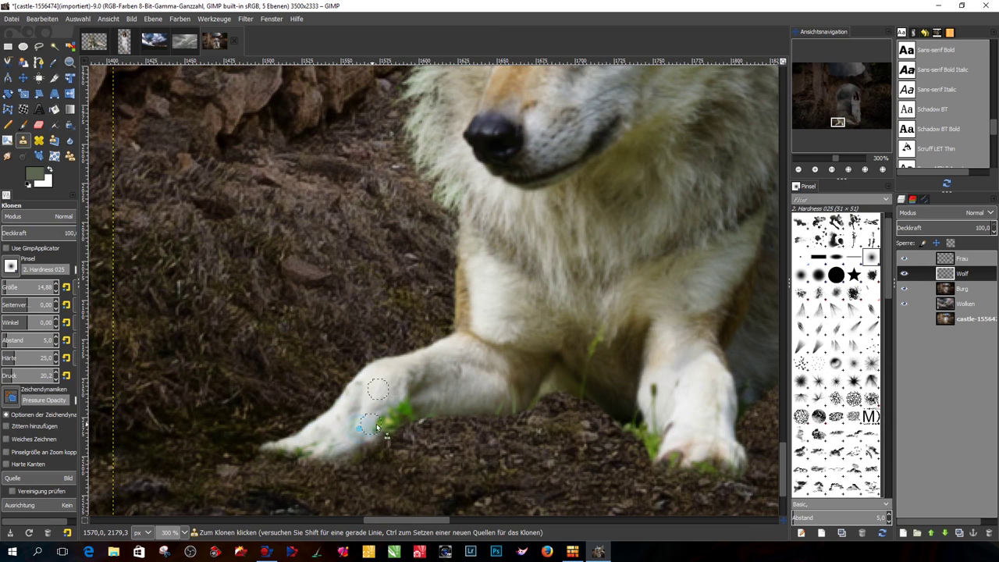
left_click_drag(381, 423, 406, 398)
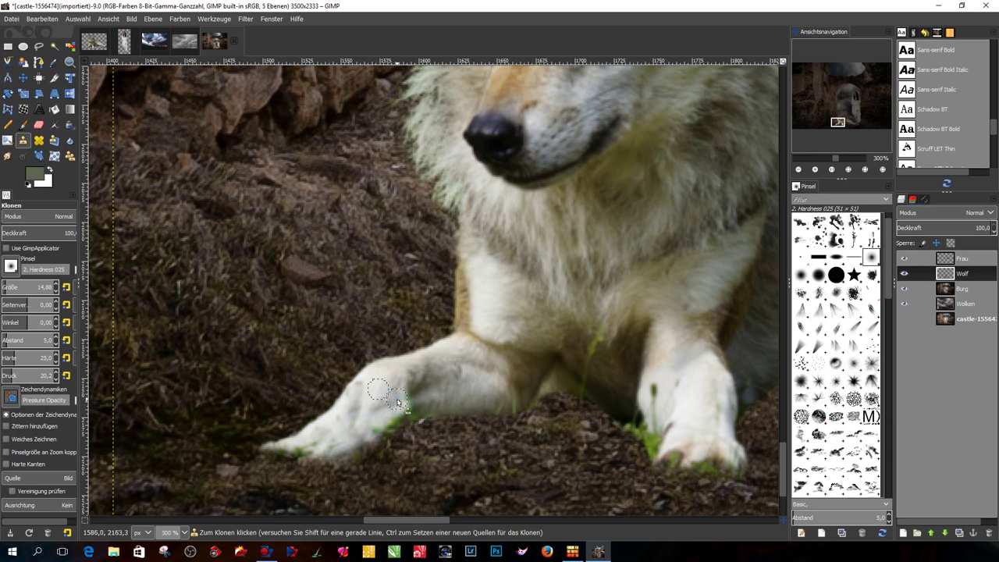
left_click(402, 391)
left_click(380, 425)
left_click_drag(380, 428, 399, 415)
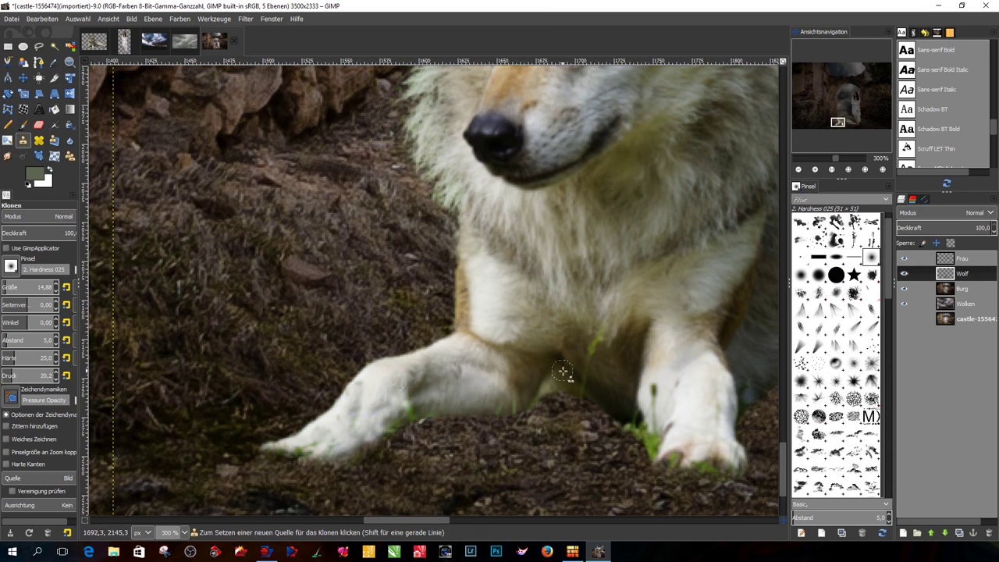
scroll(562, 372, "down", 1)
scroll(591, 375, "down", 1)
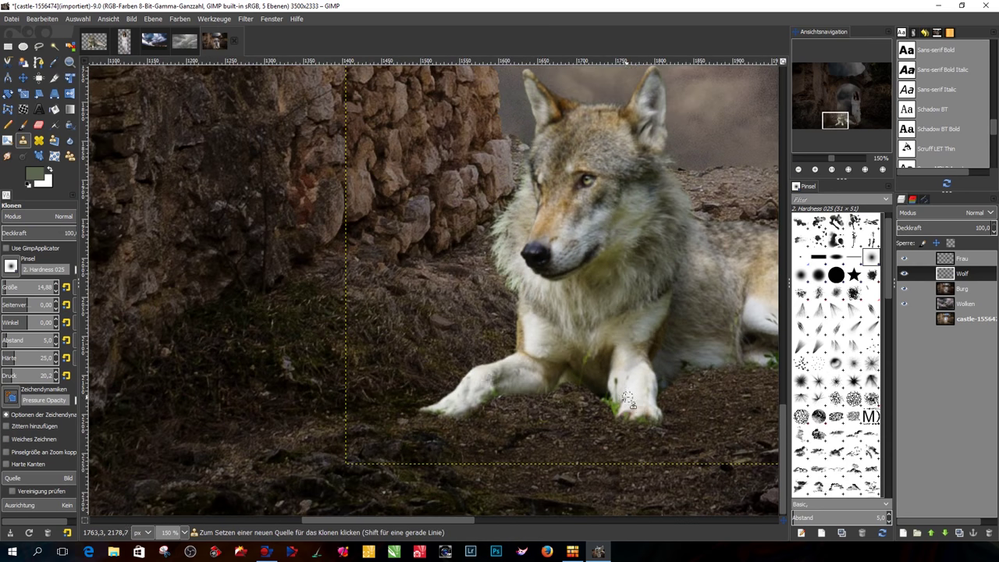
scroll(642, 402, "up", 1)
scroll(638, 394, "up", 2)
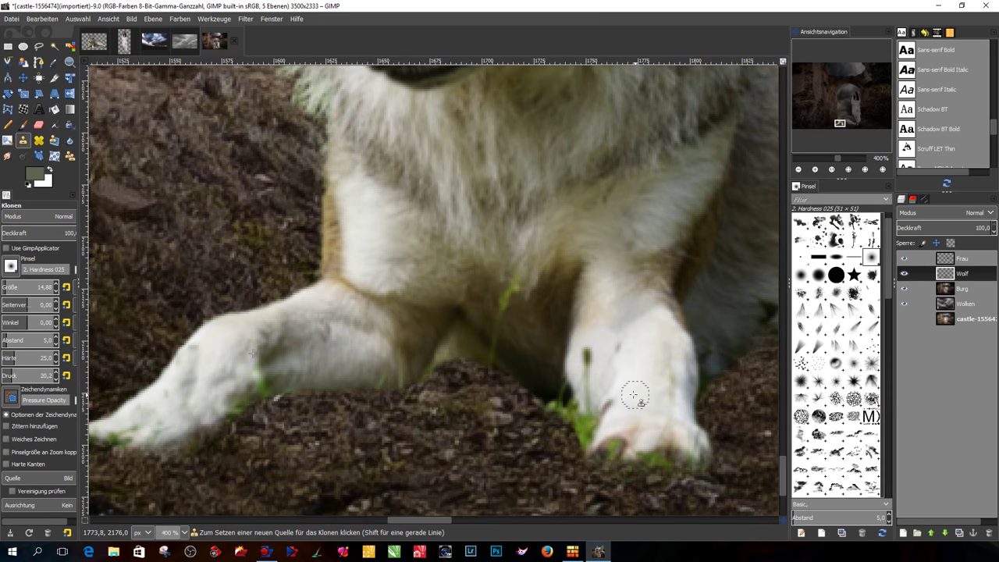
- Clone clean white fur over the dark patch by the right paw and the green leaf on the hind leg
key("ctrl")
left_click(607, 344, "ctrl")
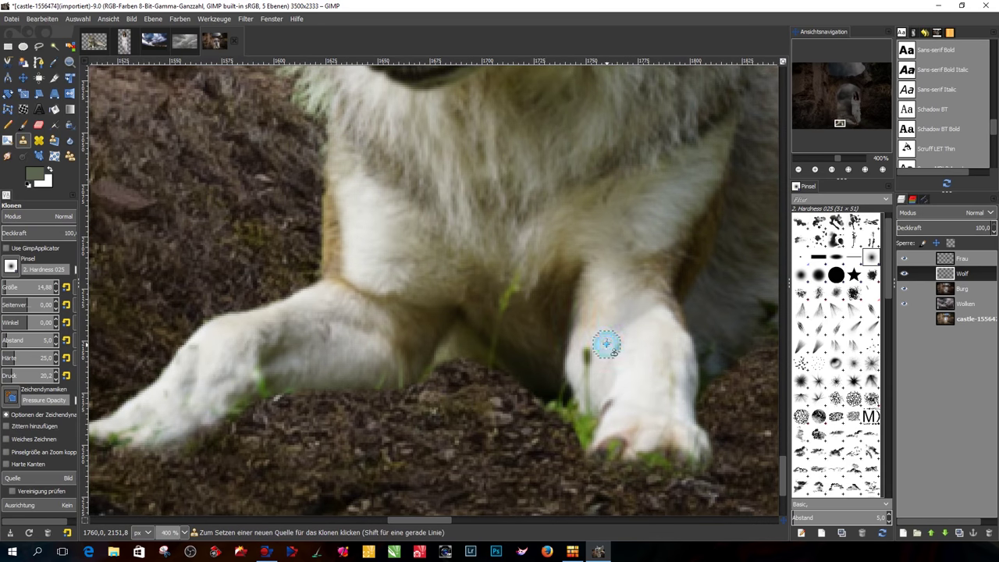
left_click(585, 358)
left_click_drag(585, 357, 591, 404)
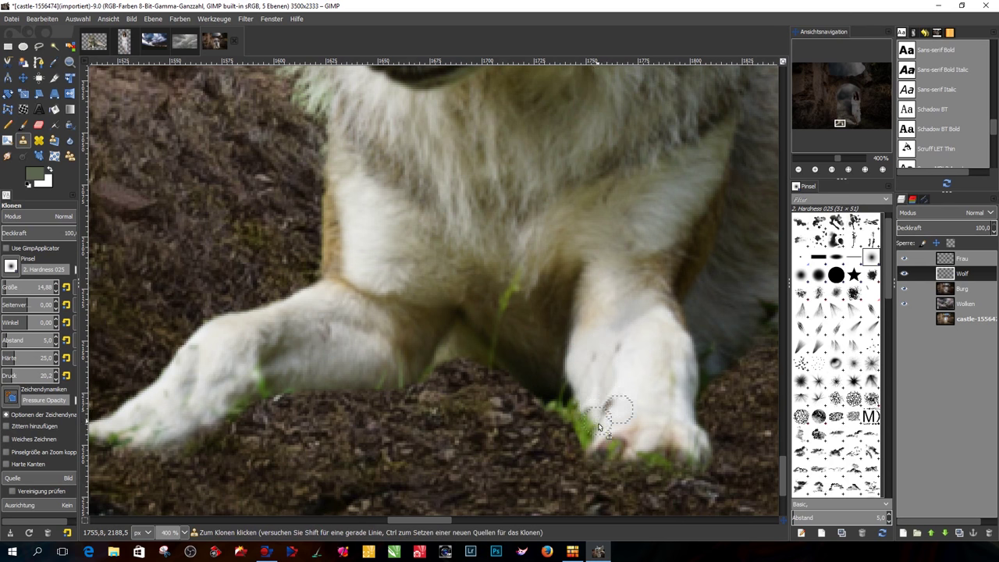
scroll(606, 399, "down", 2)
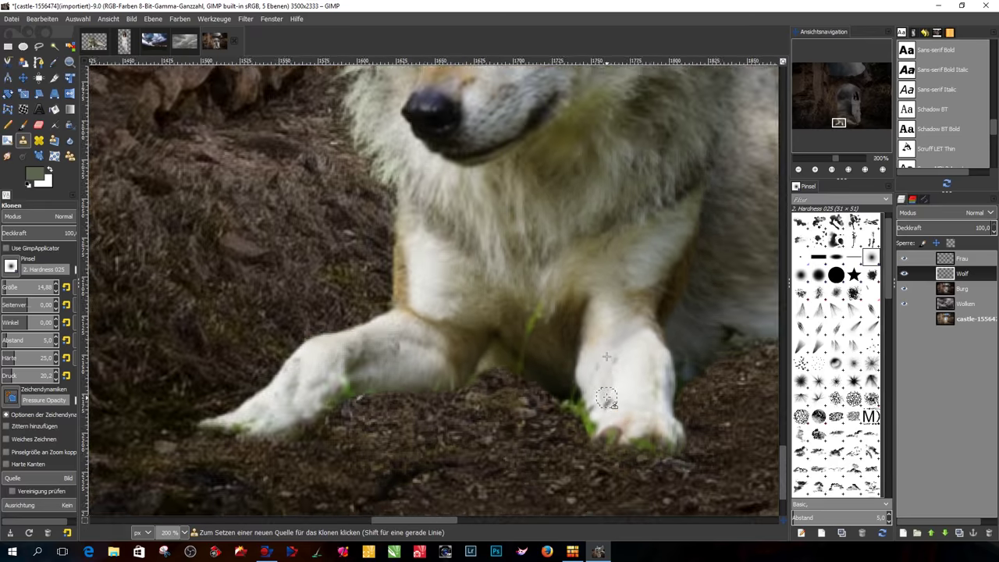
scroll(606, 399, "down", 2)
scroll(608, 383, "up", 2)
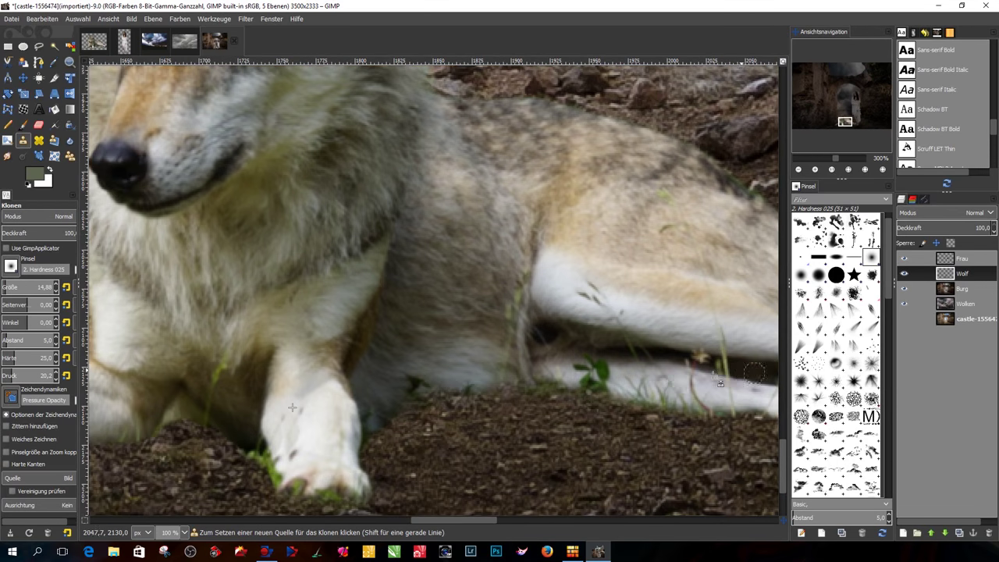
scroll(610, 375, "up", 2)
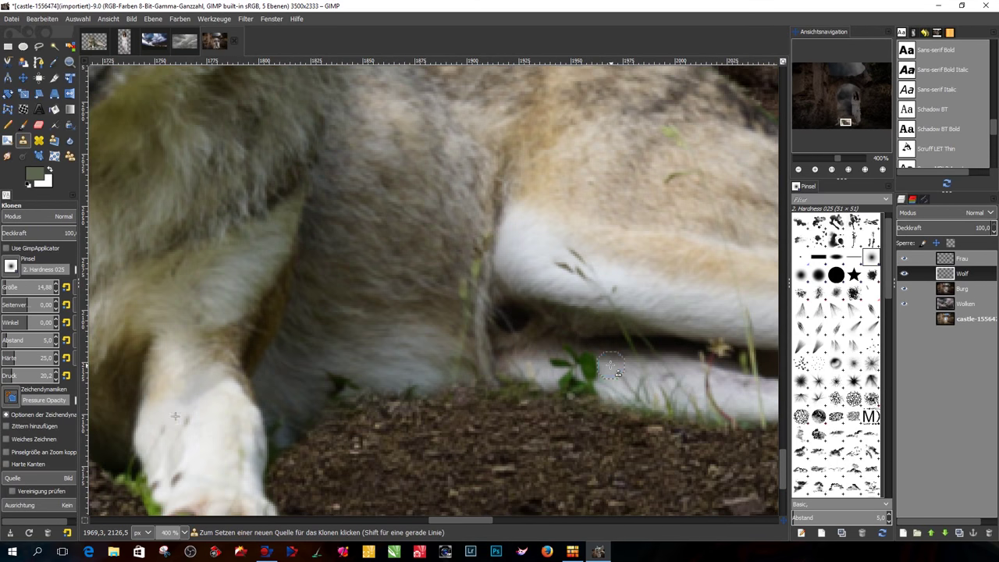
mouse_move(589, 368)
left_mouse_down()
mouse_move(554, 363)
mouse_move(602, 376)
mouse_move(559, 369)
left_mouse_up()
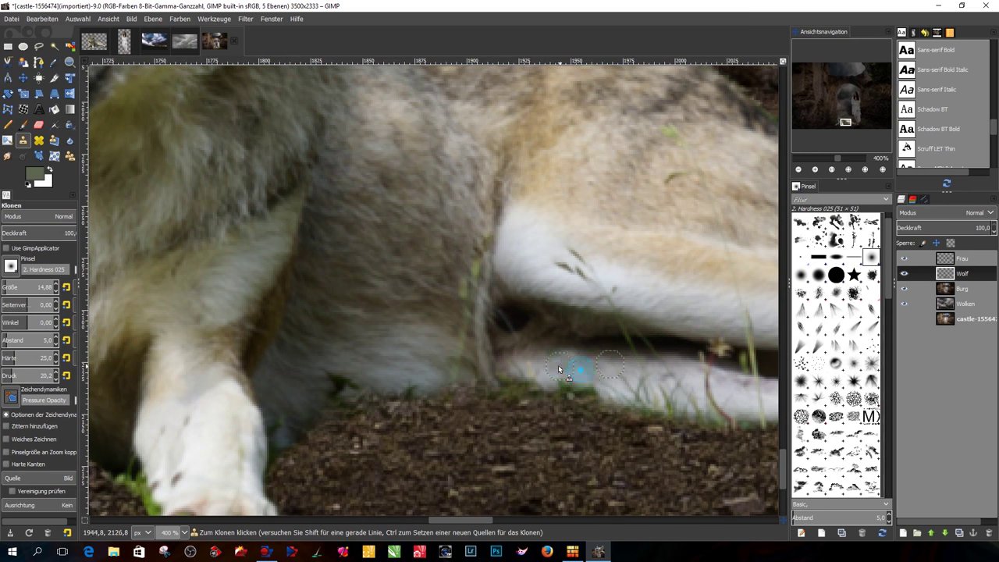
scroll(578, 372, "down", 2)
scroll(625, 375, "down", 2)
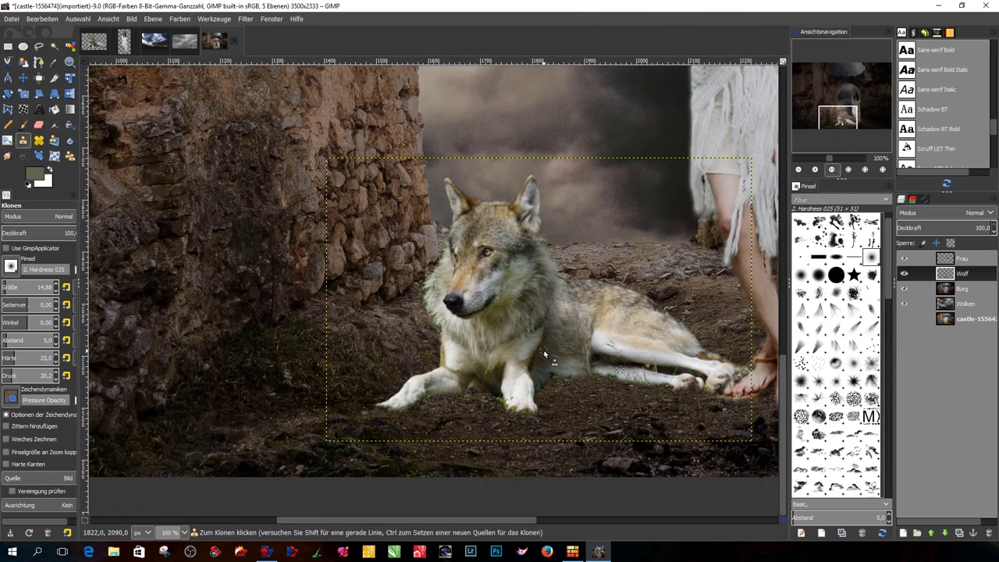
scroll(544, 355, "down", 1)
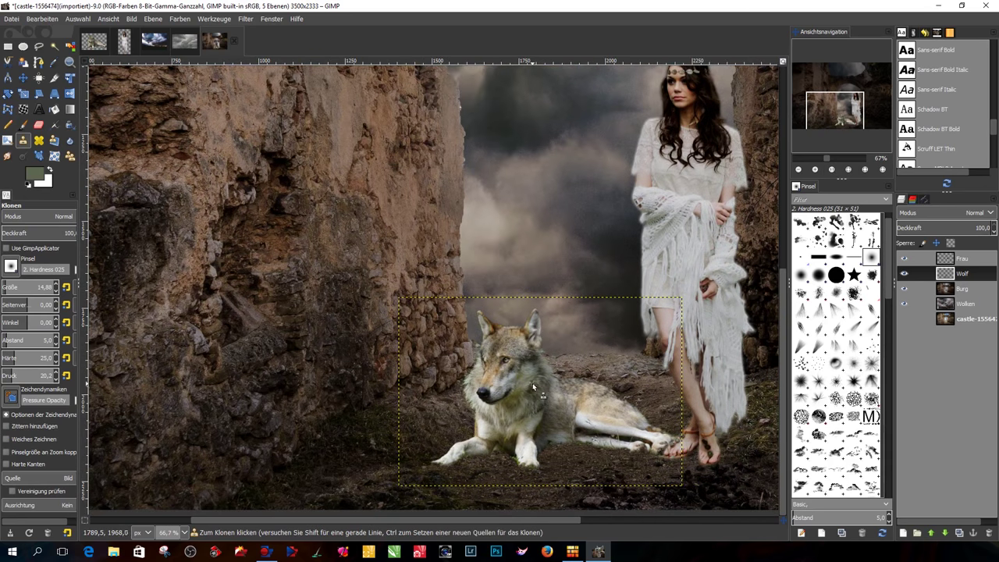
scroll(534, 385, "up", 1, "ctrl")
scroll(468, 367, "up", 2, "ctrl")
scroll(428, 367, "up", 1, "ctrl")
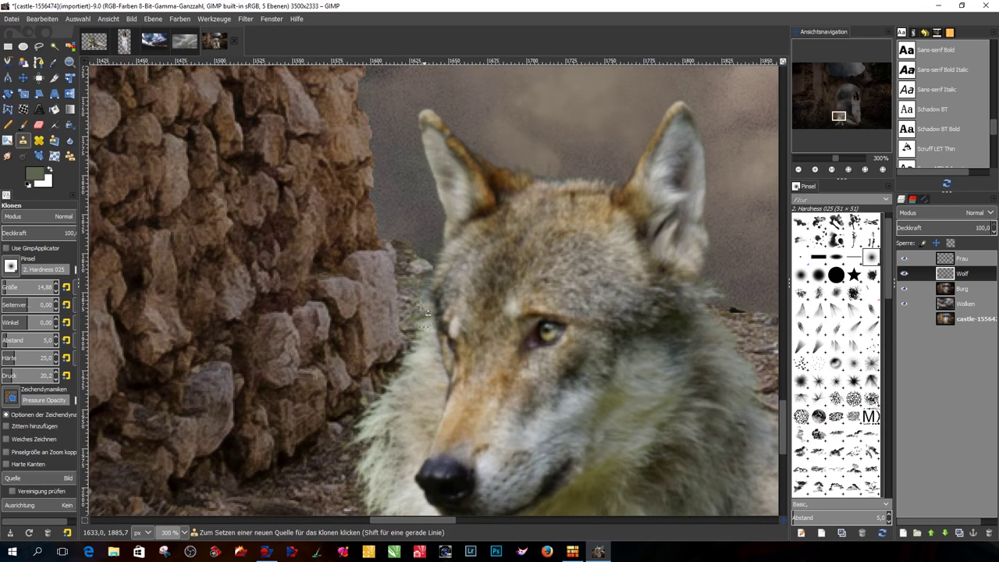
scroll(612, 205, "down", 2, "ctrl")
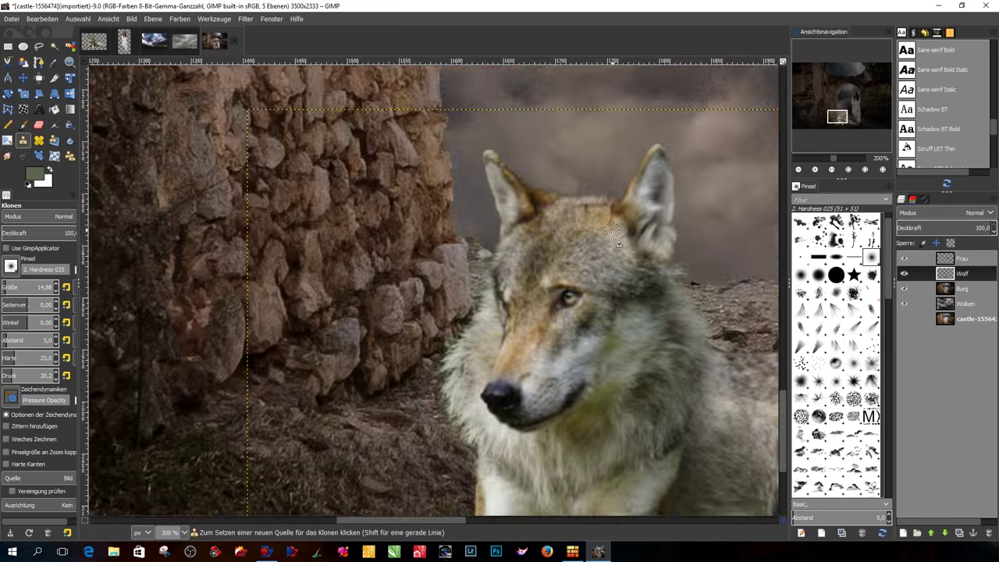
scroll(617, 242, "down", 1, "ctrl")
scroll(620, 250, "down", 1, "ctrl")
scroll(596, 239, "down", 1, "ctrl")
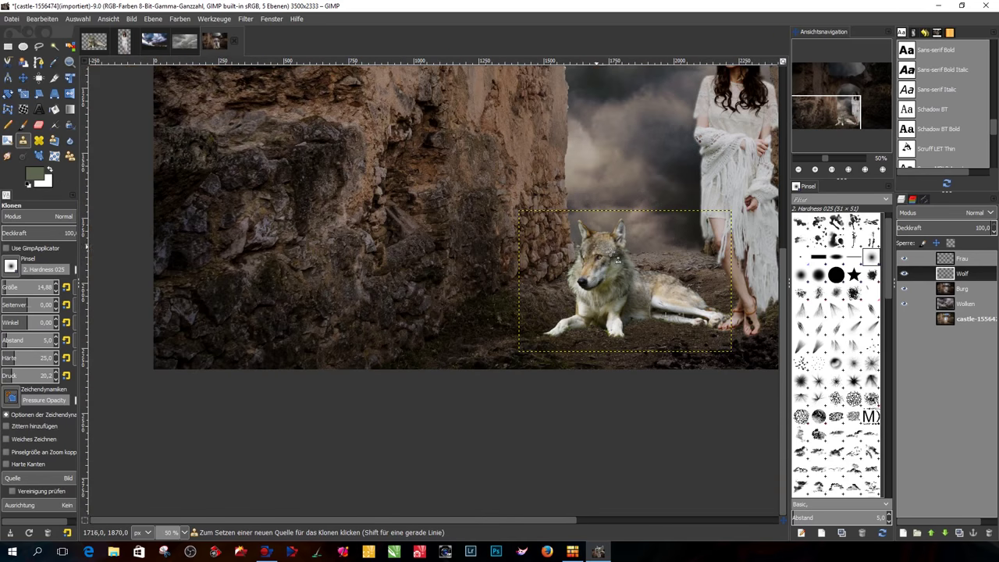
left_click_drag(504, 517, 617, 516)
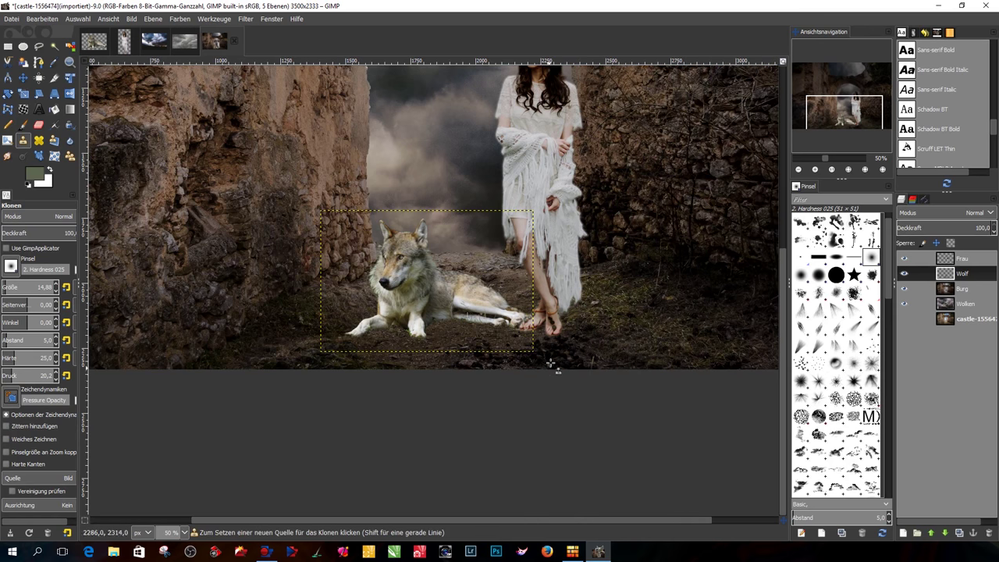
scroll(554, 364, "up", 2, "ctrl")
scroll(561, 348, "up", 2, "ctrl")
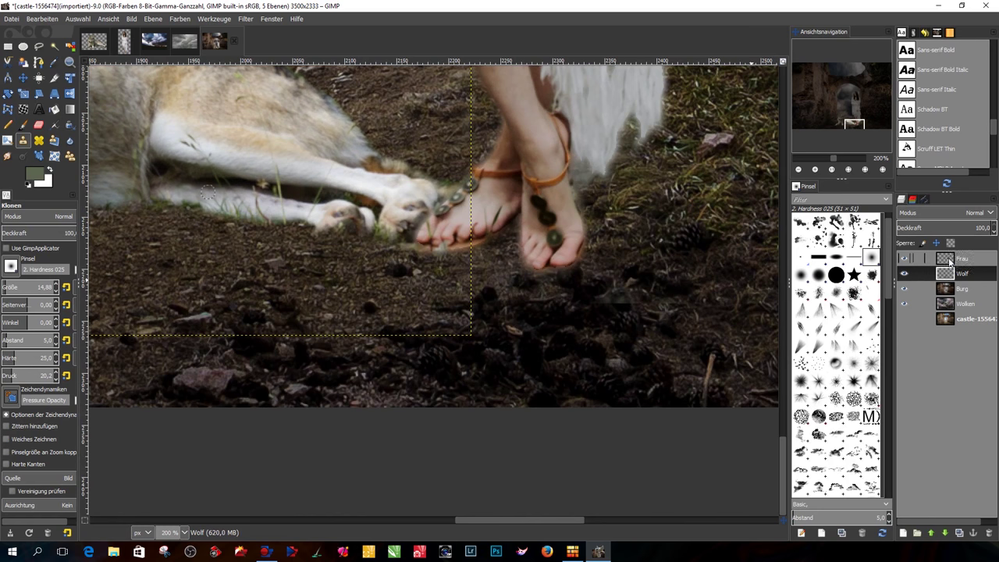
- On the Frau layer, erase two small spots at the woman's toe edge, then zoom out
left_click(951, 262)
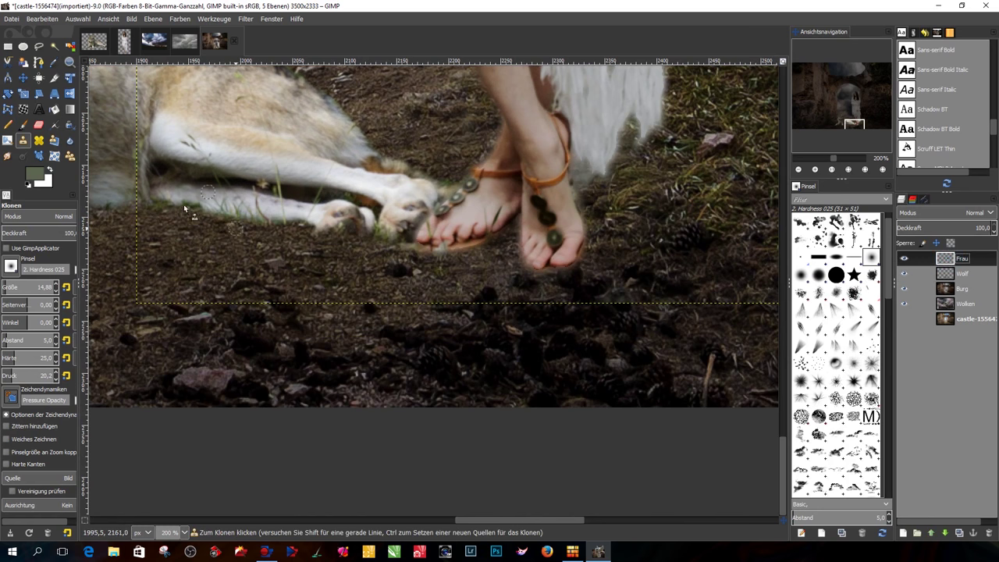
left_click(38, 124)
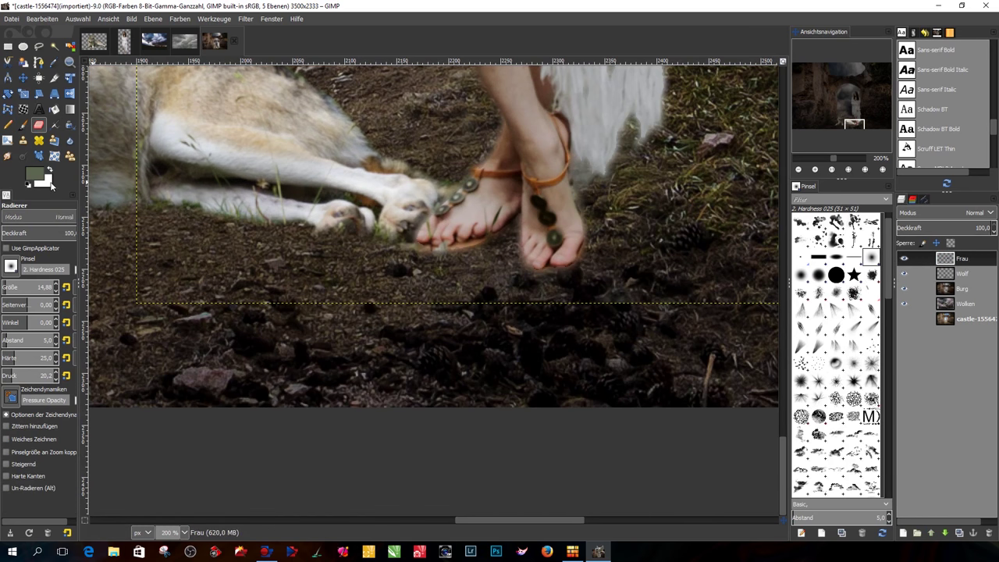
left_click(575, 268)
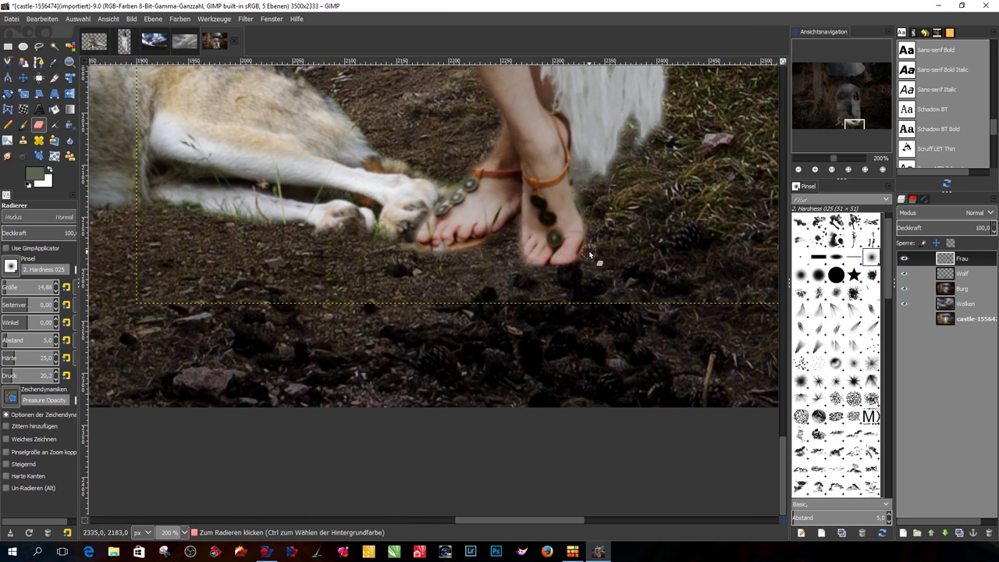
left_click(457, 250)
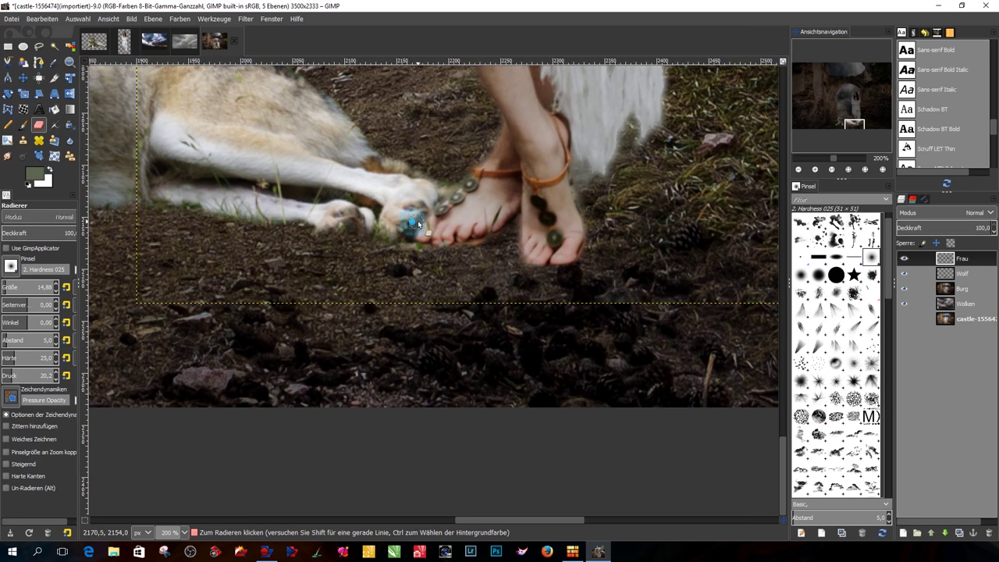
scroll(421, 285, "down", 2, "ctrl")
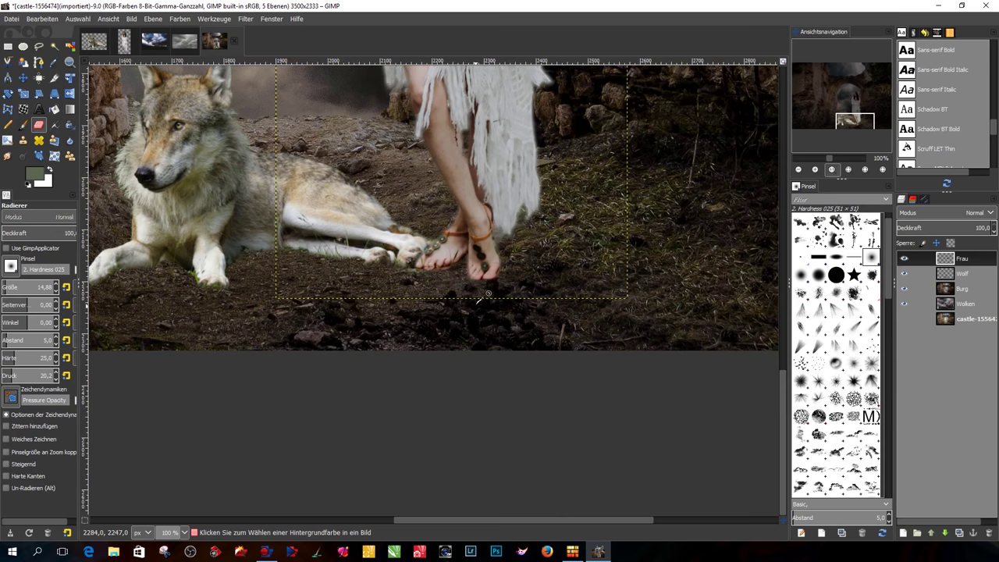
scroll(488, 294, "down", 1, "ctrl")
scroll(419, 299, "down", 1, "ctrl")
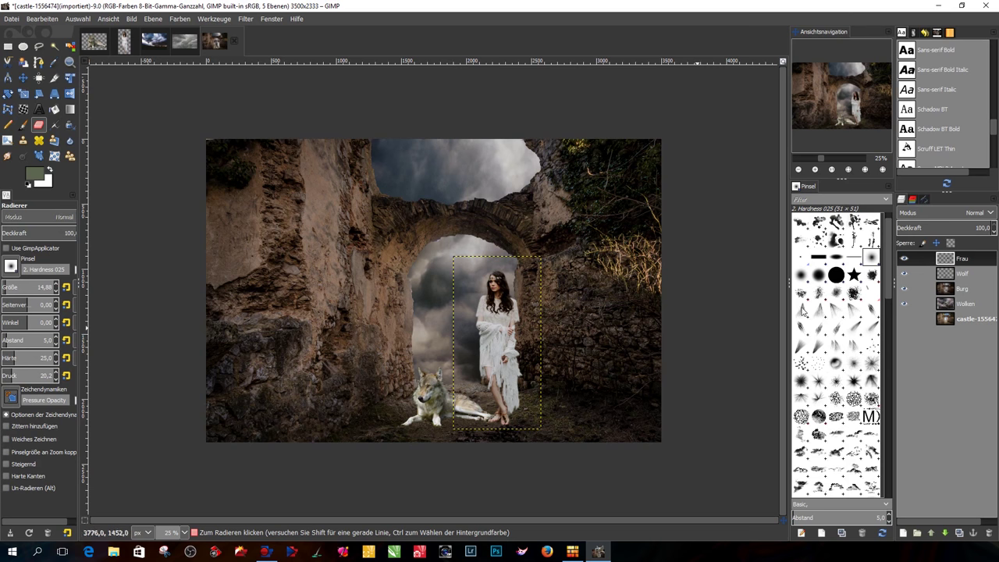
- Add a new transparent-filled layer directly above the Burg castle layer
left_click(953, 292)
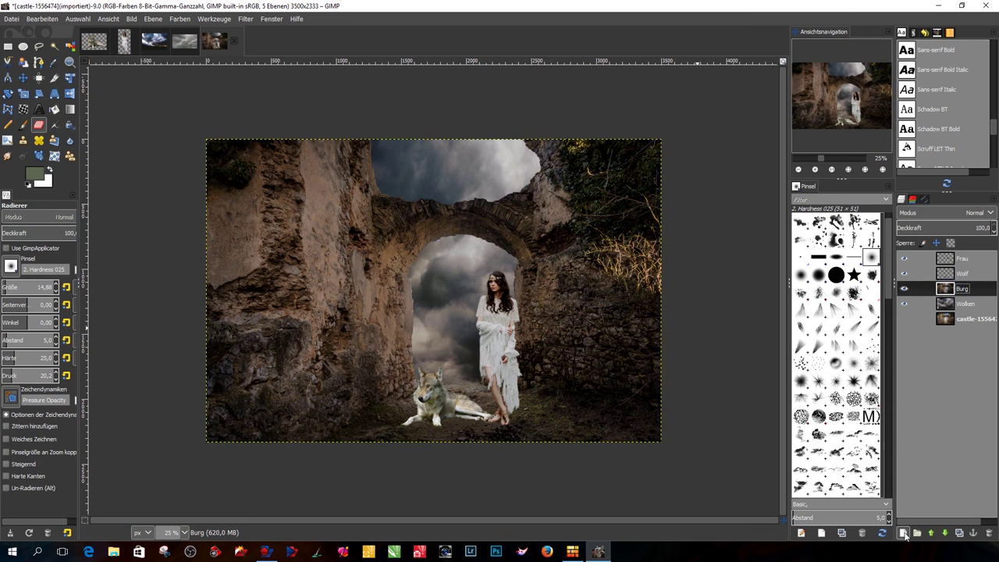
left_click(905, 533)
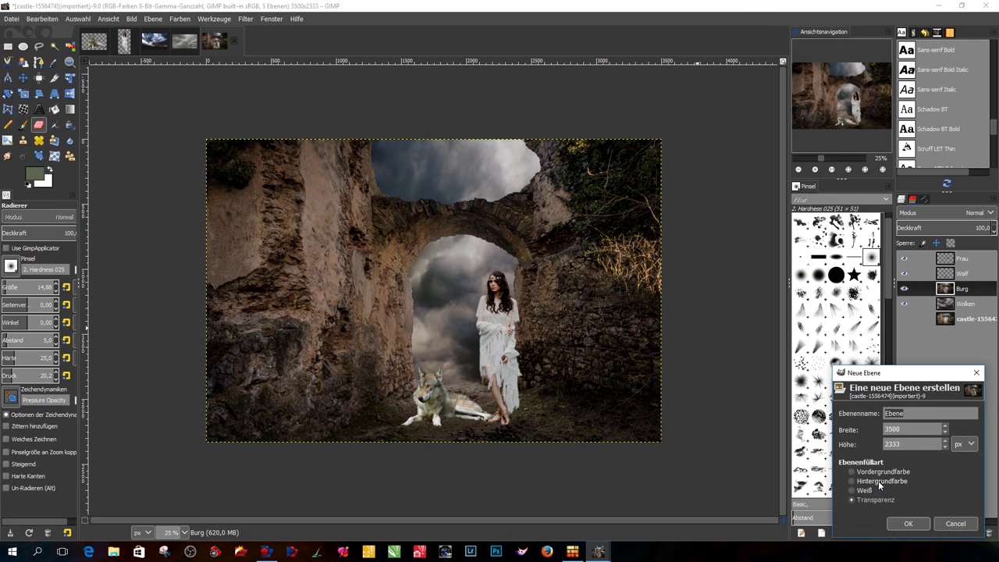
left_click(909, 525)
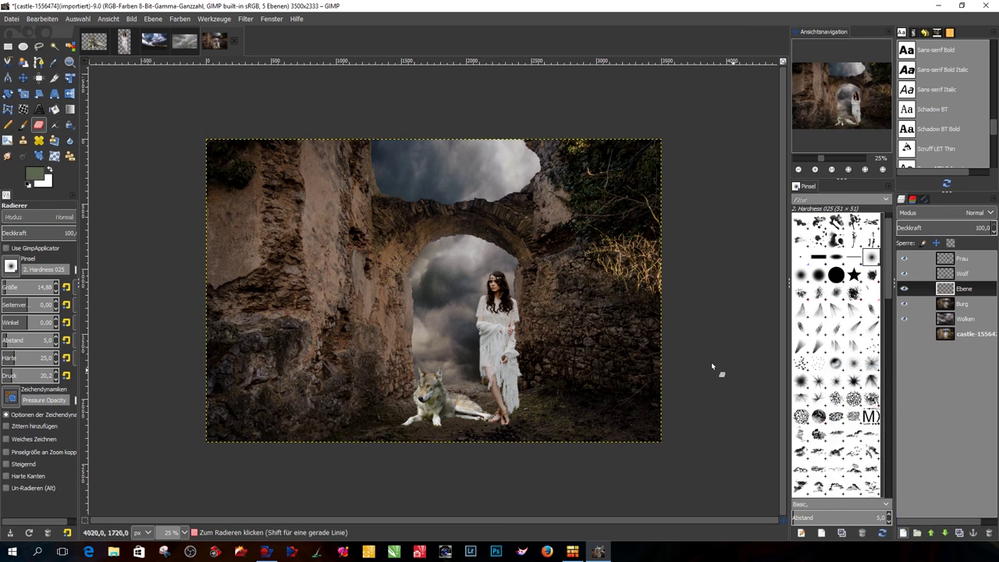
- Zoom the canvas to 50% and hide the Frau and Wolf layers
key("2")
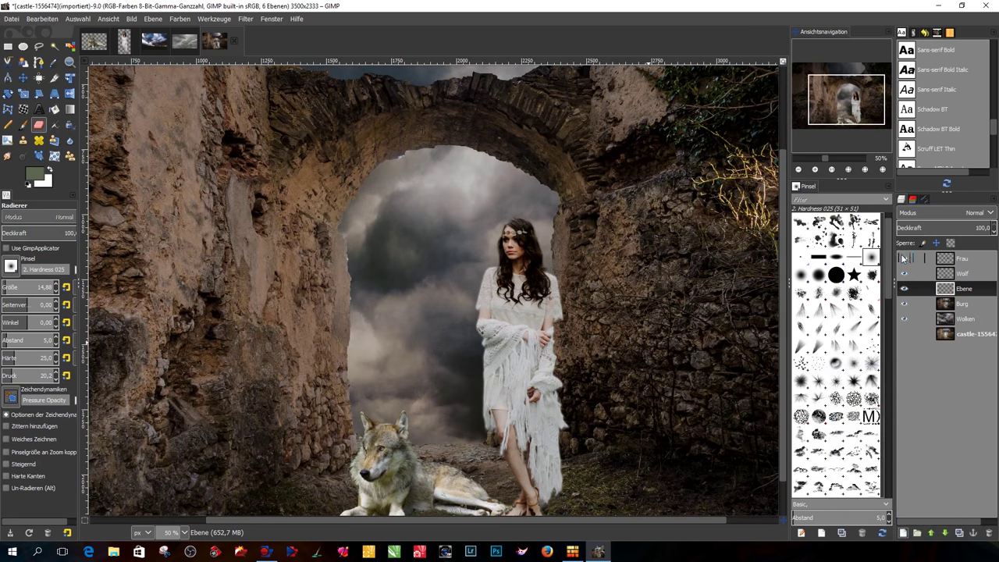
left_click(904, 259)
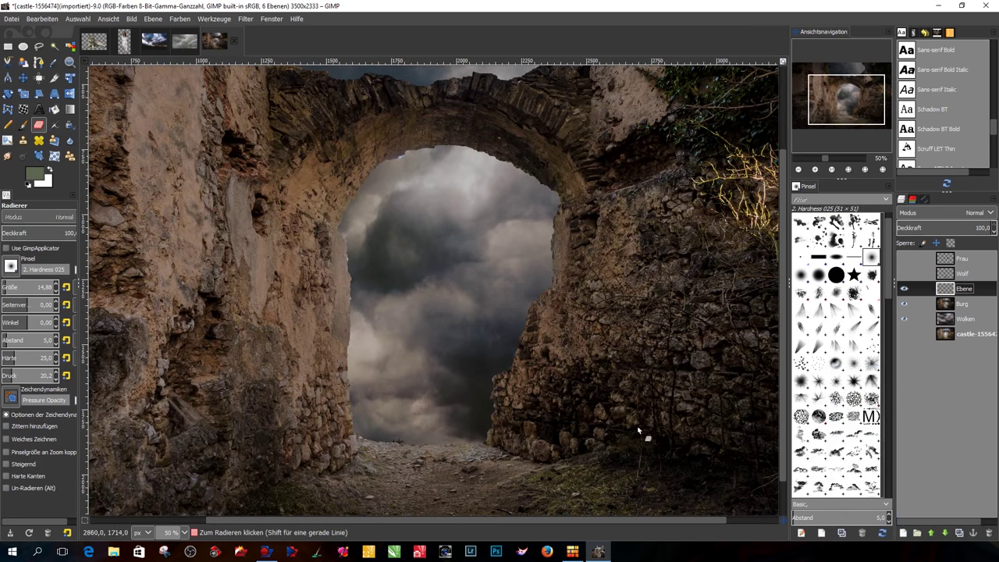
scroll(890, 279, "down", 2)
scroll(889, 278, "up", 2)
left_click_drag(782, 296, 781, 326)
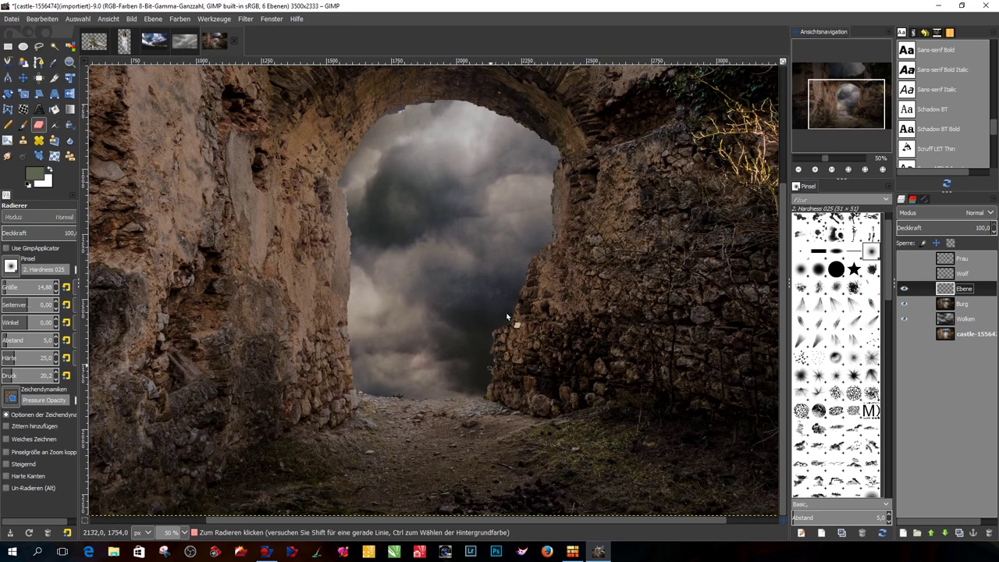
- Set up the Paintbrush with the Clouds-by-Mila.abr-013 brush at size 886
left_click(23, 127)
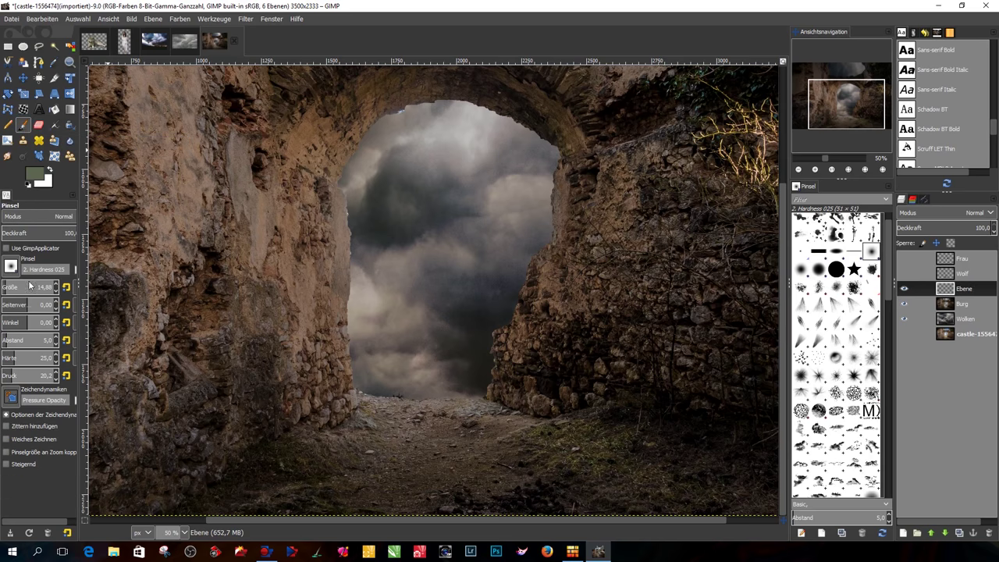
left_click_drag(10, 287, 67, 287)
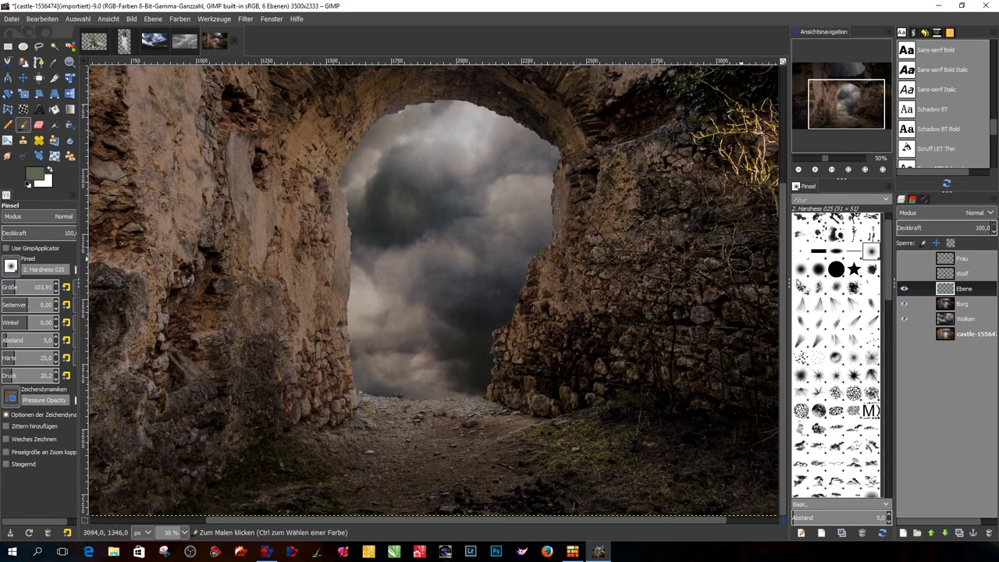
scroll(816, 301, "up", 1)
scroll(817, 300, "down", 5)
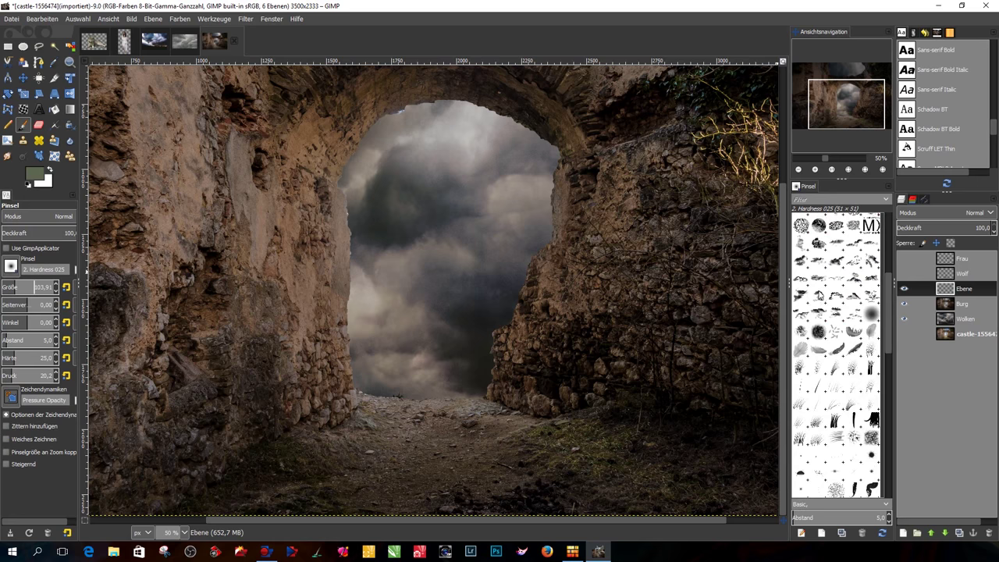
left_click(817, 278)
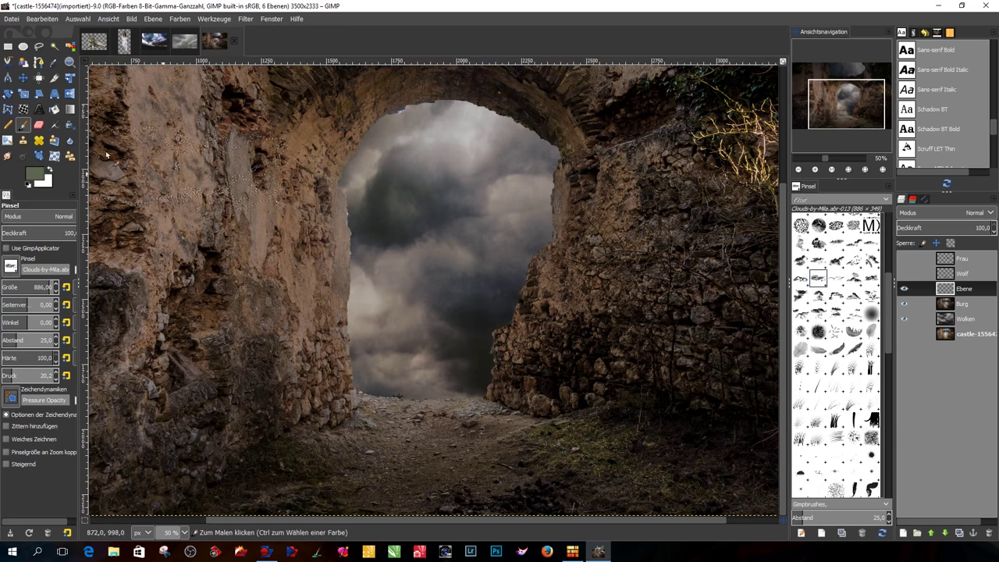
- Sample a grey-brown colour from the Wolken clouds and reselect the new layer
left_click(53, 63)
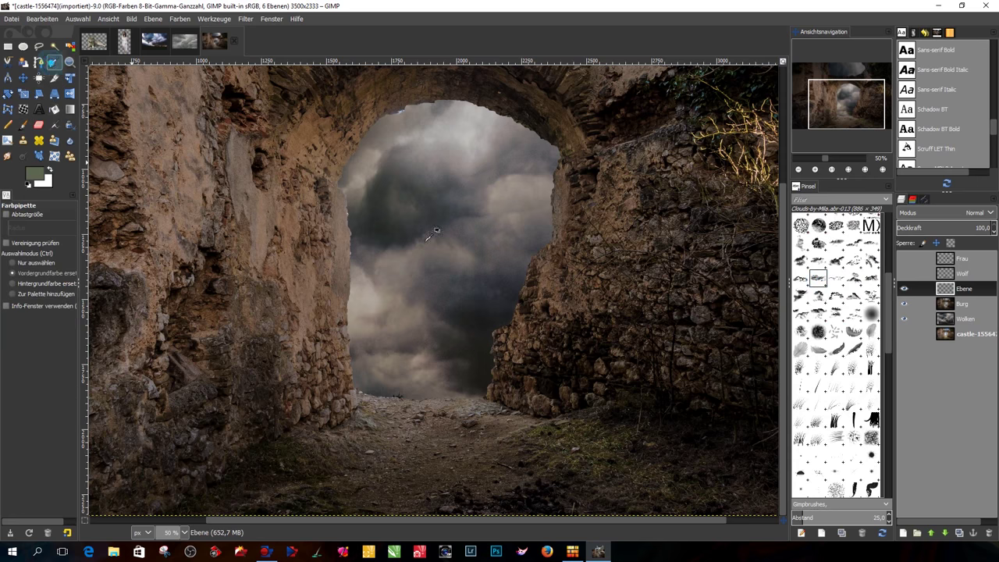
left_click(953, 320)
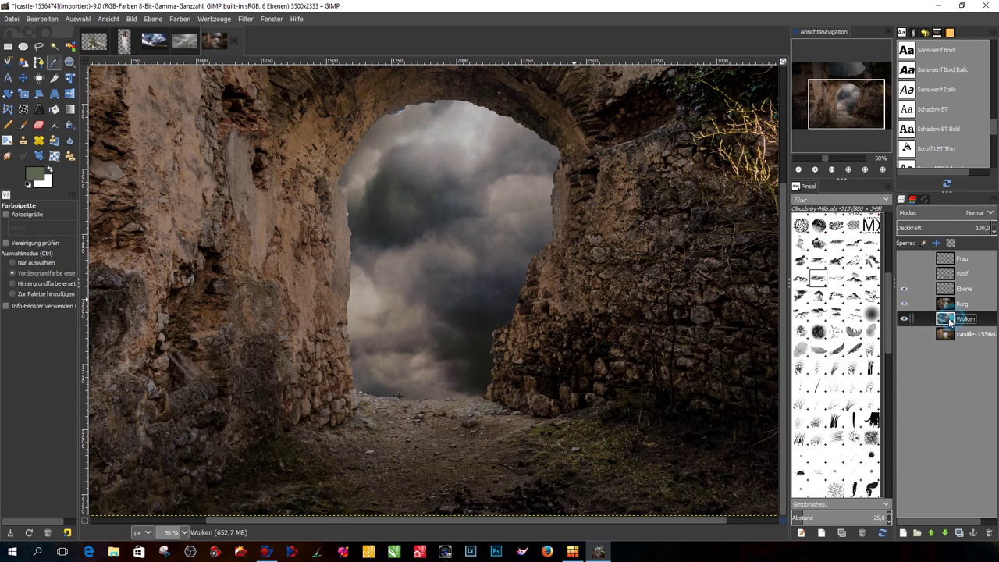
left_click(404, 360)
left_click(397, 363)
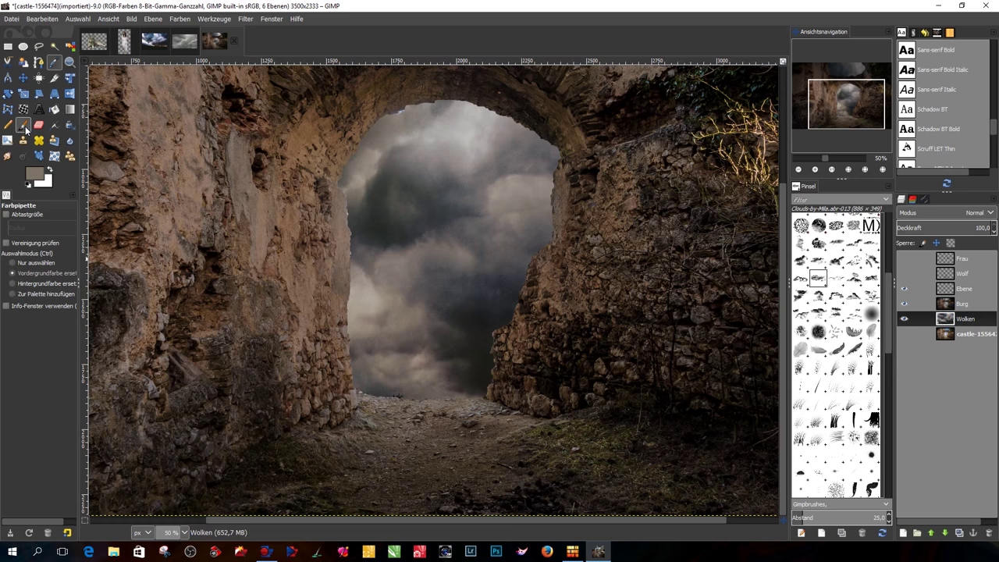
left_click(23, 124)
left_click(964, 289)
type("Wolkenfluss")
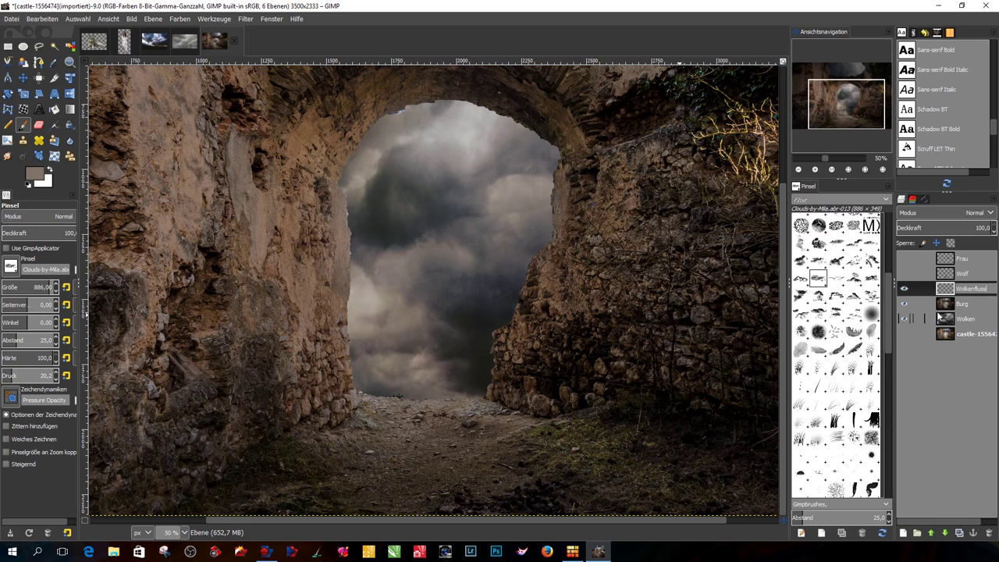
- Name the layer Wolkenfluss and paint cloud mist across the archway floor
key("Return")
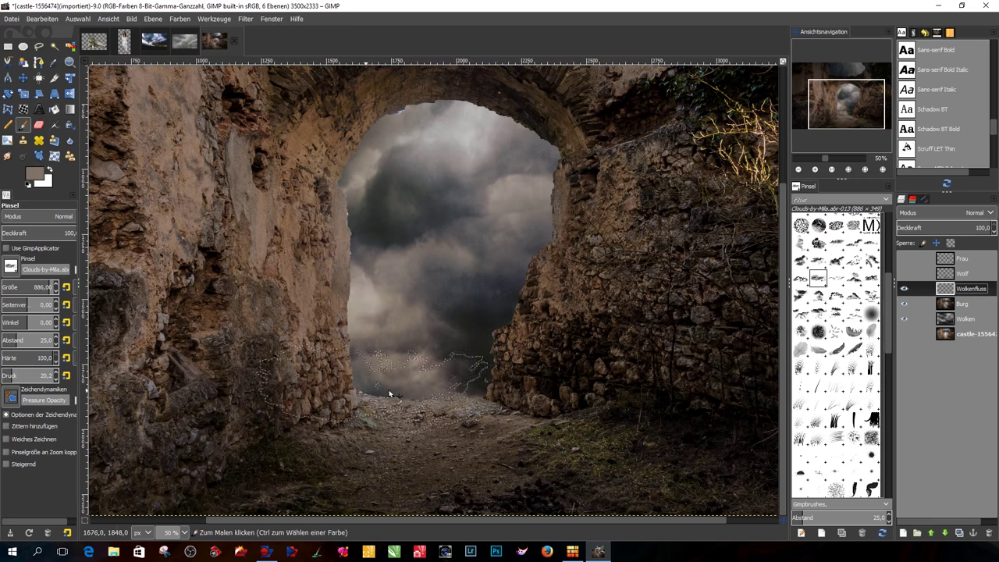
mouse_move(405, 399)
left_mouse_down()
mouse_move(487, 451)
mouse_move(412, 343)
mouse_move(511, 297)
left_mouse_up()
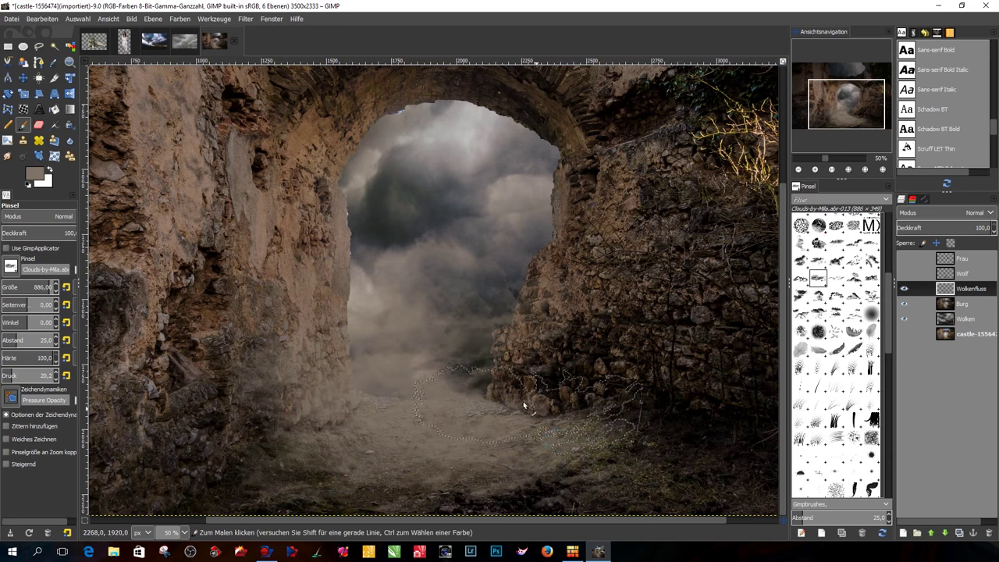
mouse_move(411, 371)
left_mouse_down()
mouse_move(366, 375)
mouse_move(695, 469)
left_mouse_up()
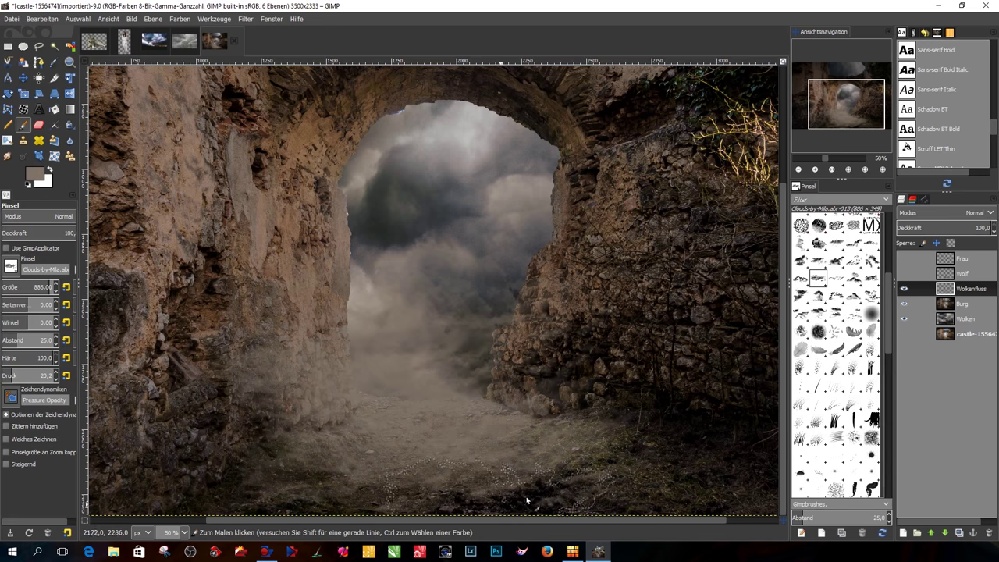
- Switch to a smaller cloud brush and sample a darker colour from the Wolken layer
left_click(854, 278)
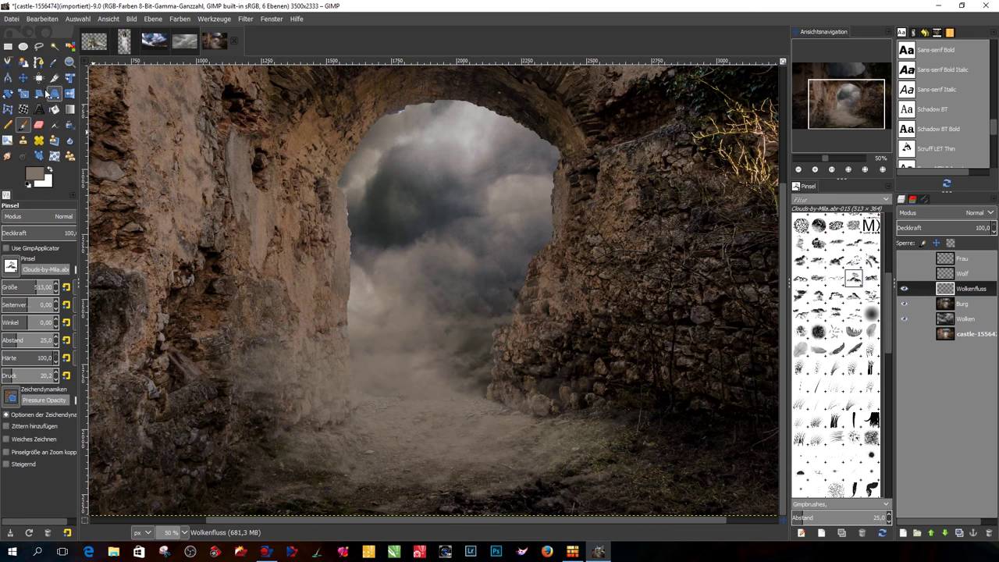
left_click(53, 64)
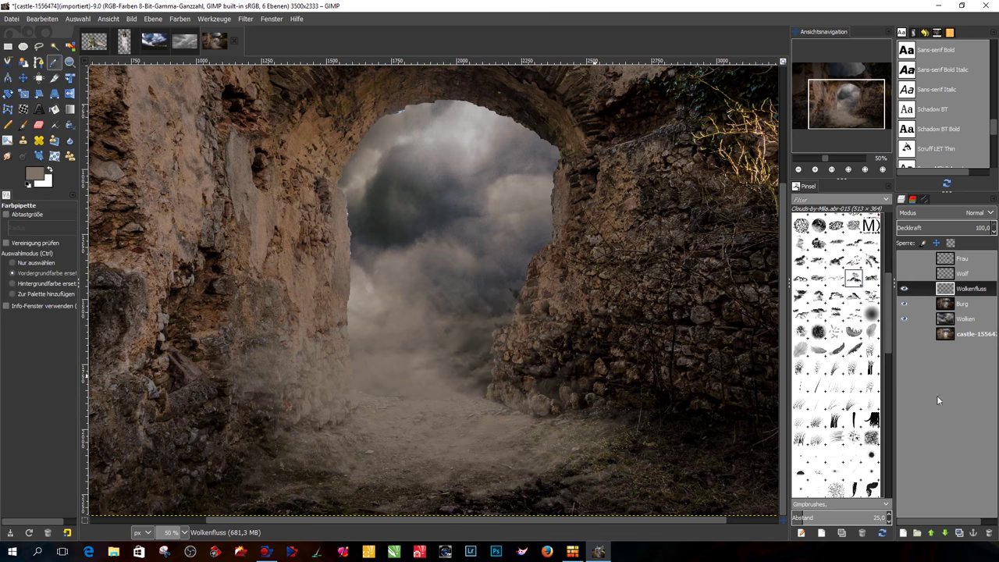
left_click(948, 323)
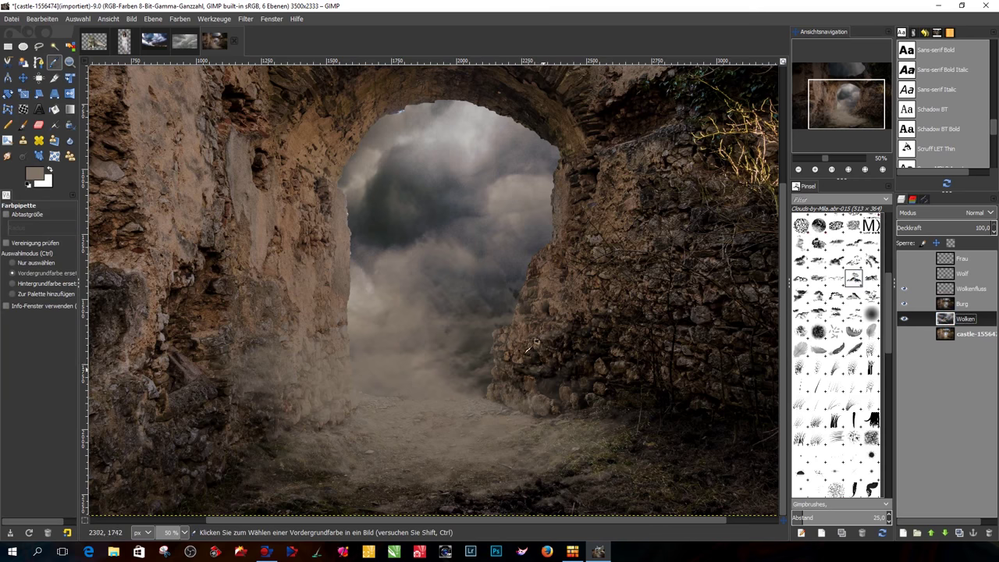
left_click(472, 312)
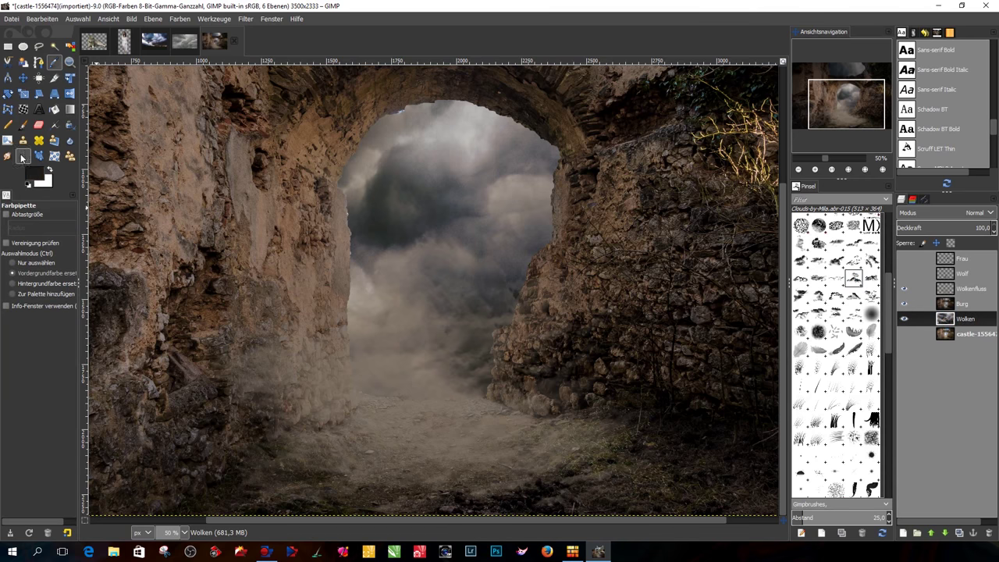
left_click(24, 124)
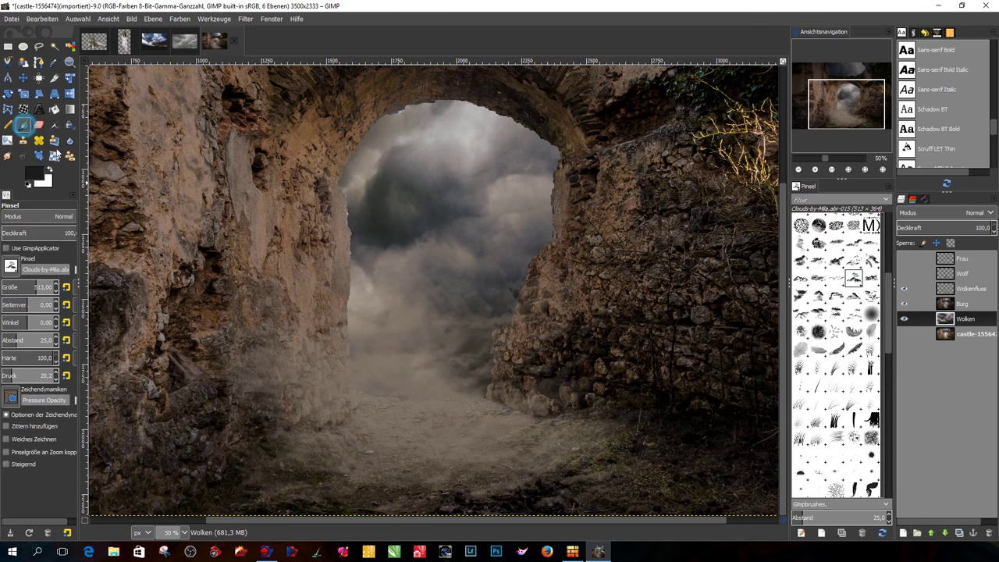
left_click(912, 288)
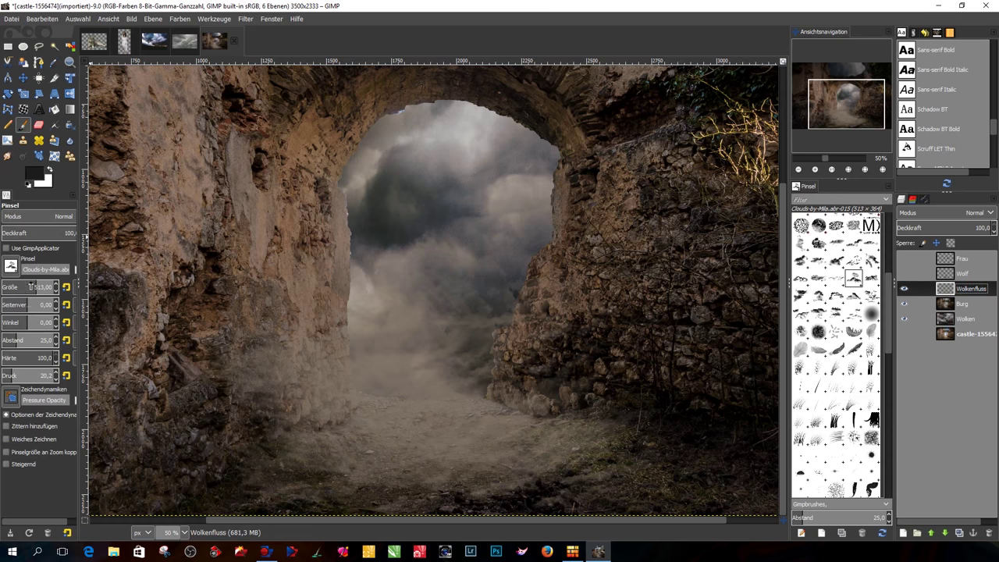
- Enlarge the brush and stamp dark cloud wisps on the floor, rock wall and inside the arch
left_click_drag(33, 288, 47, 287)
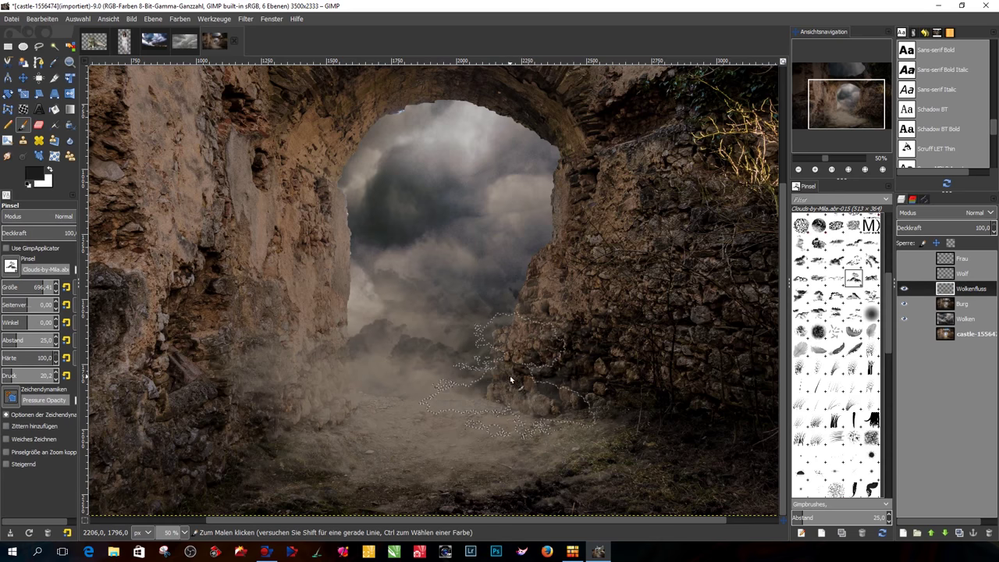
left_click(380, 431)
left_click(274, 439)
left_click(584, 444)
left_click(528, 354)
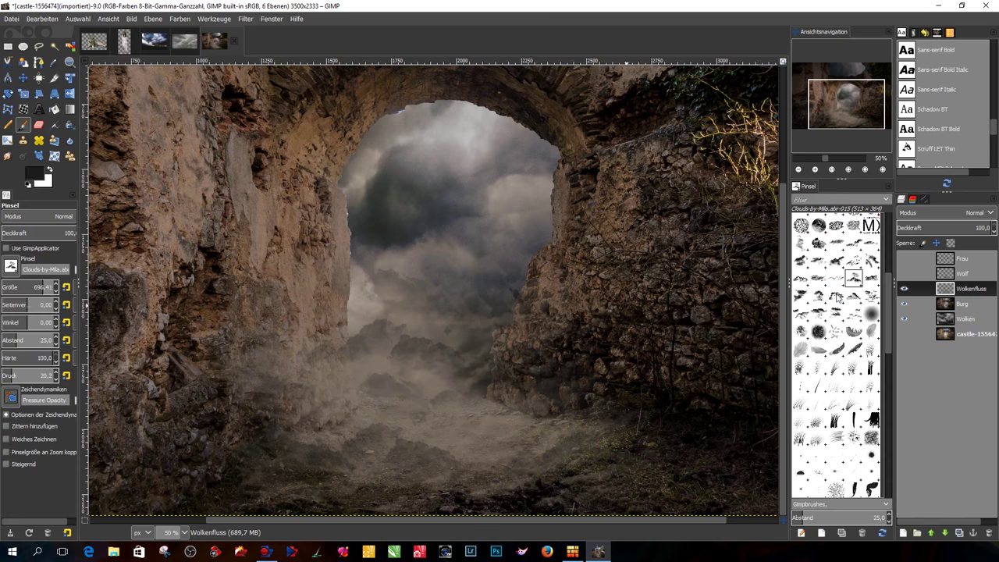
left_click(836, 295)
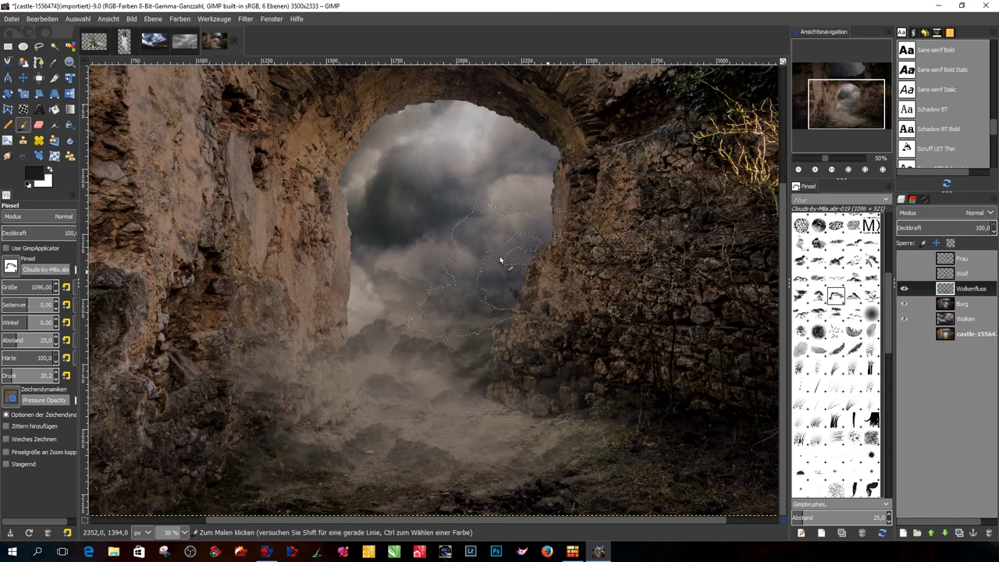
left_click(348, 283)
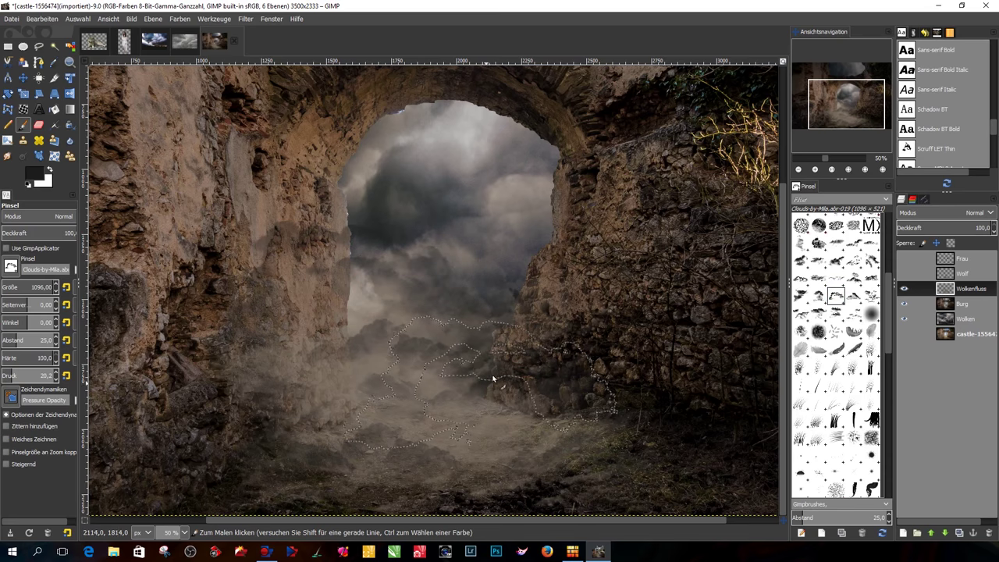
left_click(569, 290)
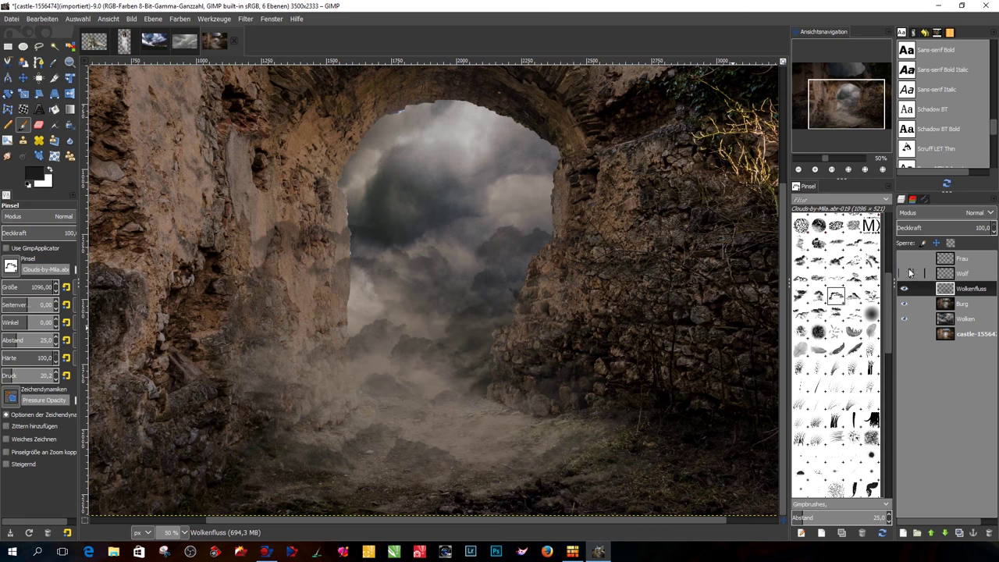
- Show the wolf and woman layers again and add a new empty layer Ebene above Frau
left_click(906, 274)
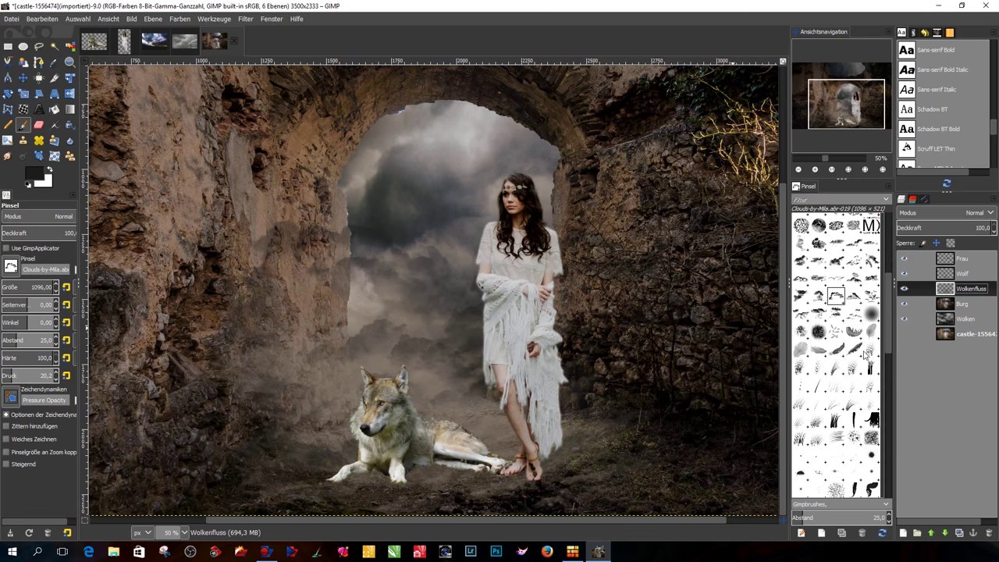
left_click(962, 258)
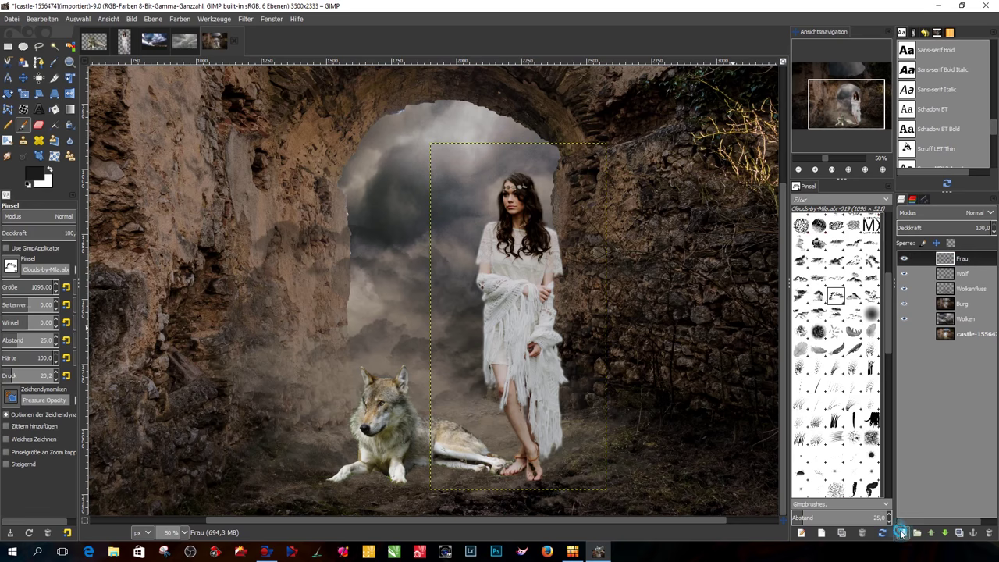
left_click(901, 532)
left_click(904, 524)
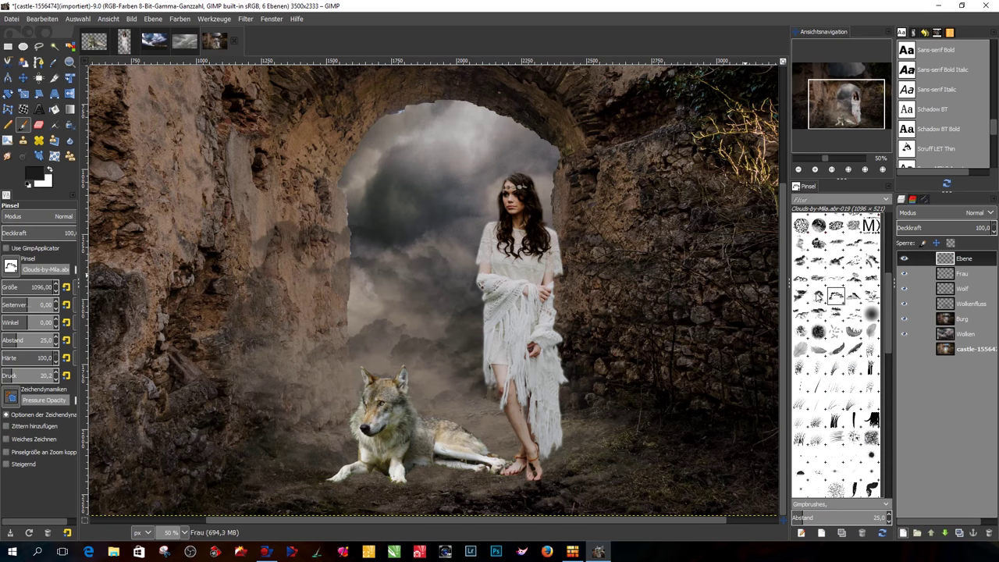
- Choose the large Clouds-by-Mila-020 brush at size 1467
scroll(882, 340, "up", 1)
scroll(878, 335, "up", 1)
scroll(874, 335, "up", 1)
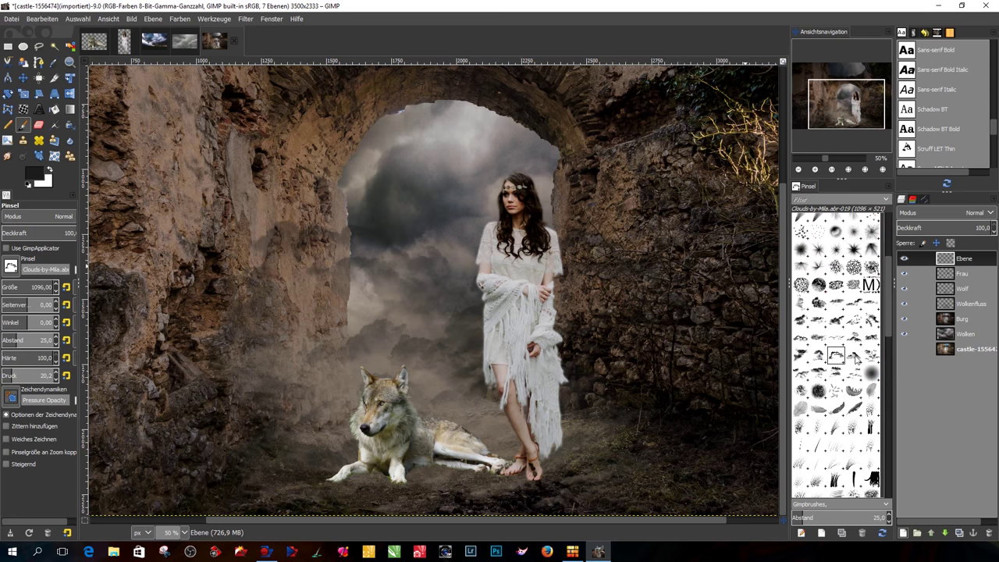
left_click(855, 356)
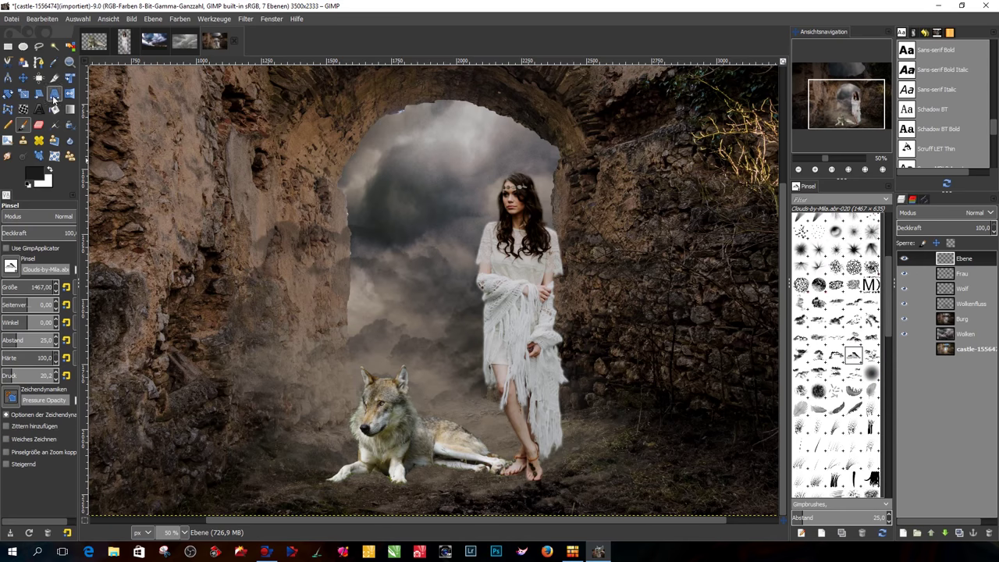
left_click(54, 62)
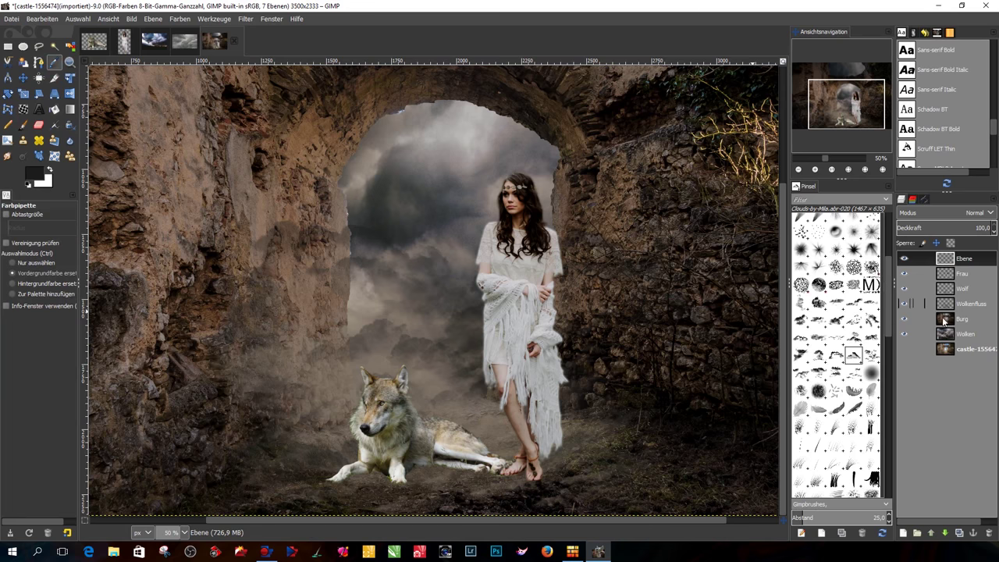
- Sample grey-brown from Wolken and stamp fog around the wolf and the woman's feet on Ebene
left_click(967, 334)
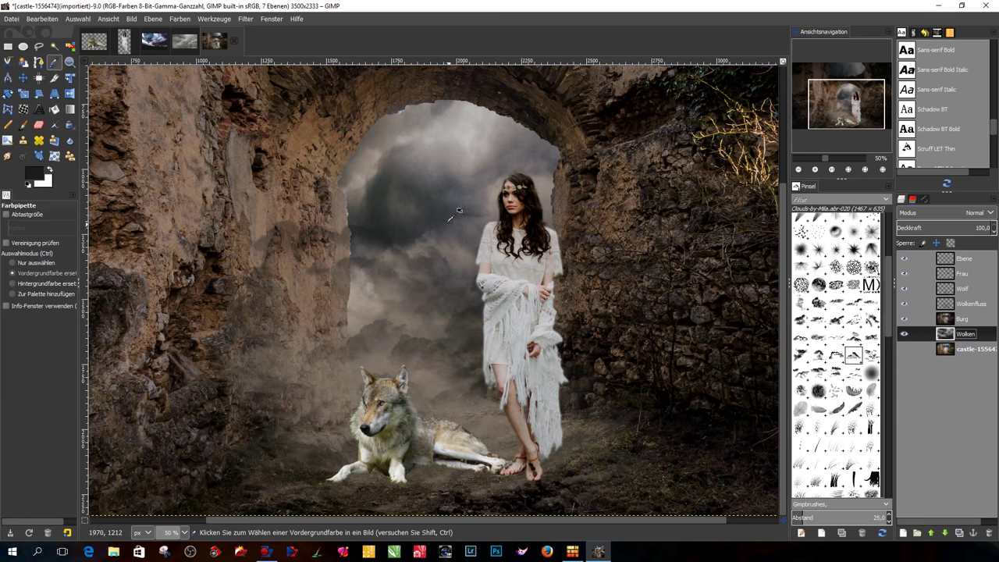
left_click(452, 248)
left_click(23, 126)
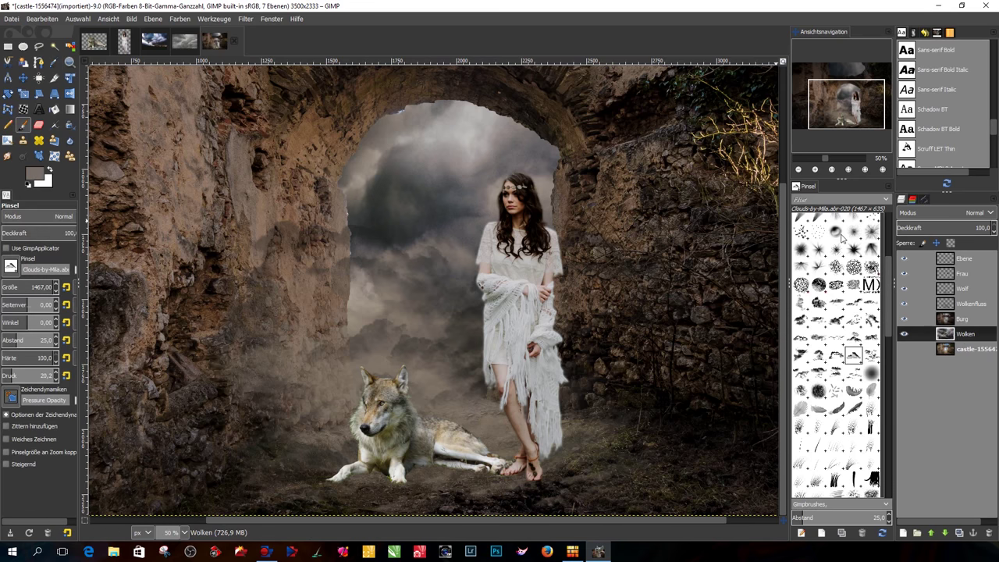
left_click(951, 263)
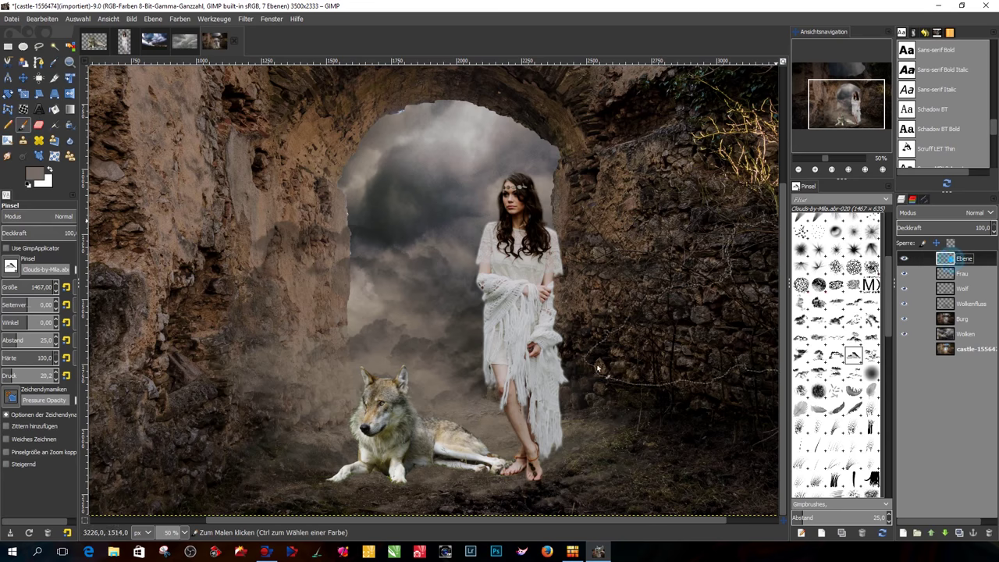
left_click(461, 466)
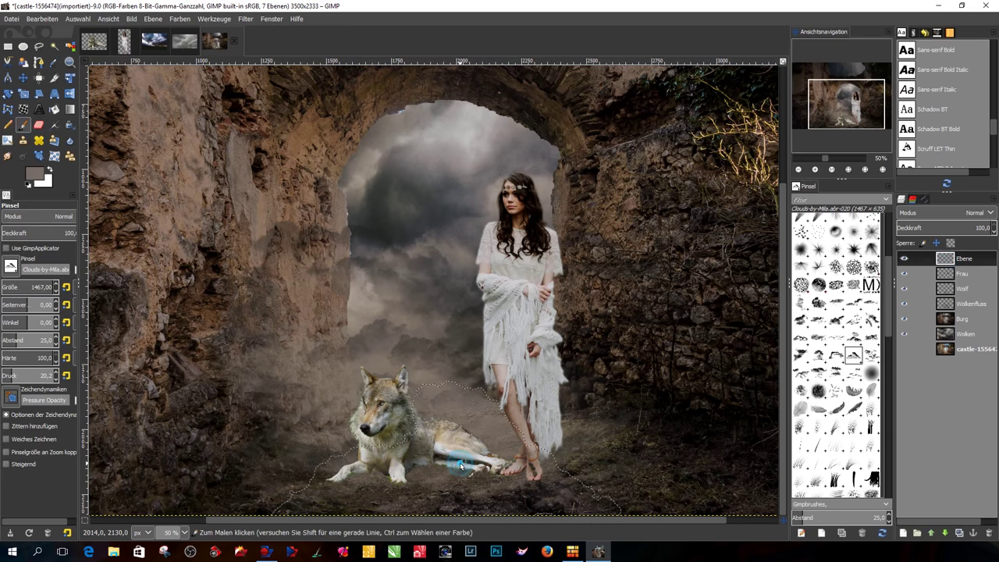
left_click(587, 465)
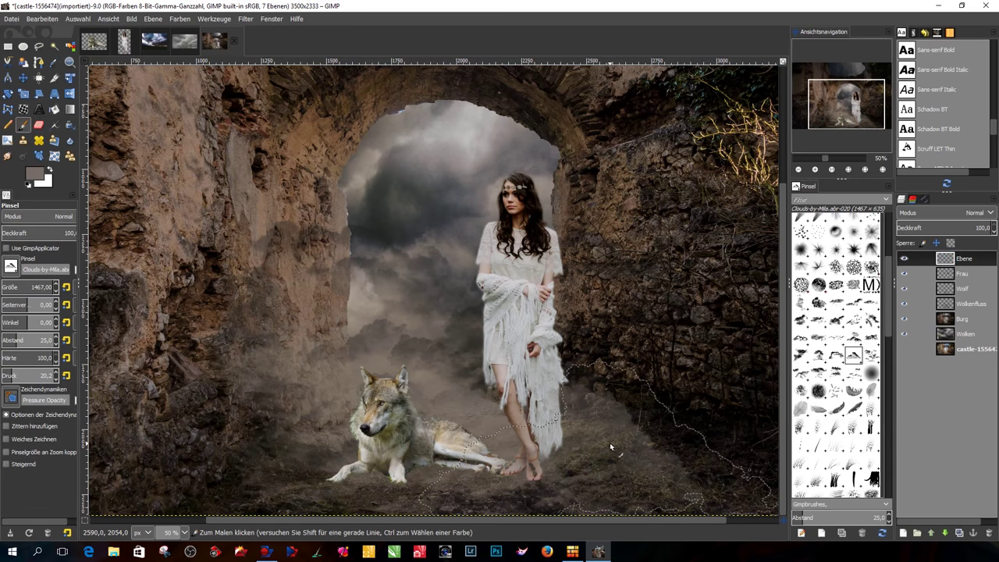
left_click(559, 470)
left_click(282, 470)
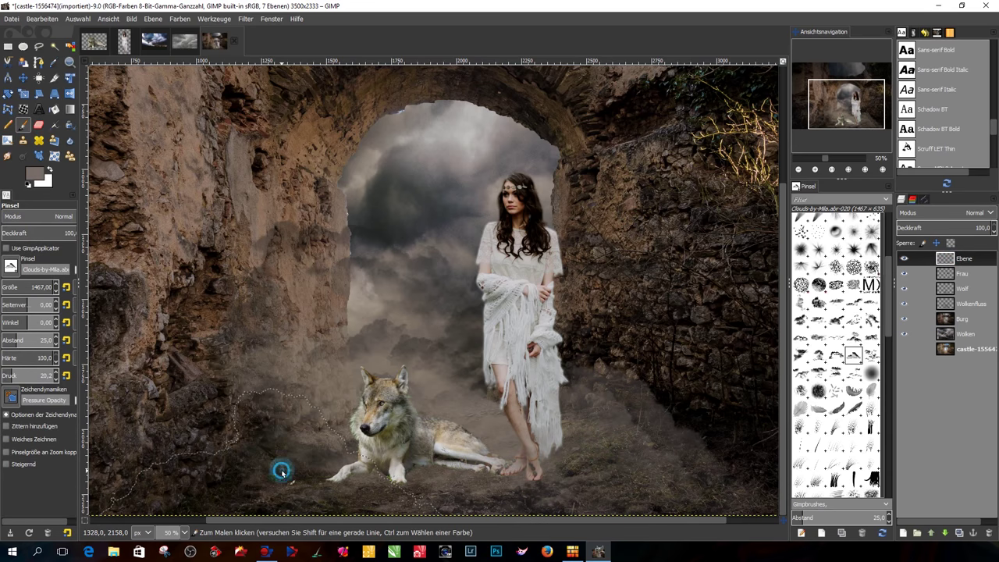
left_click(224, 446)
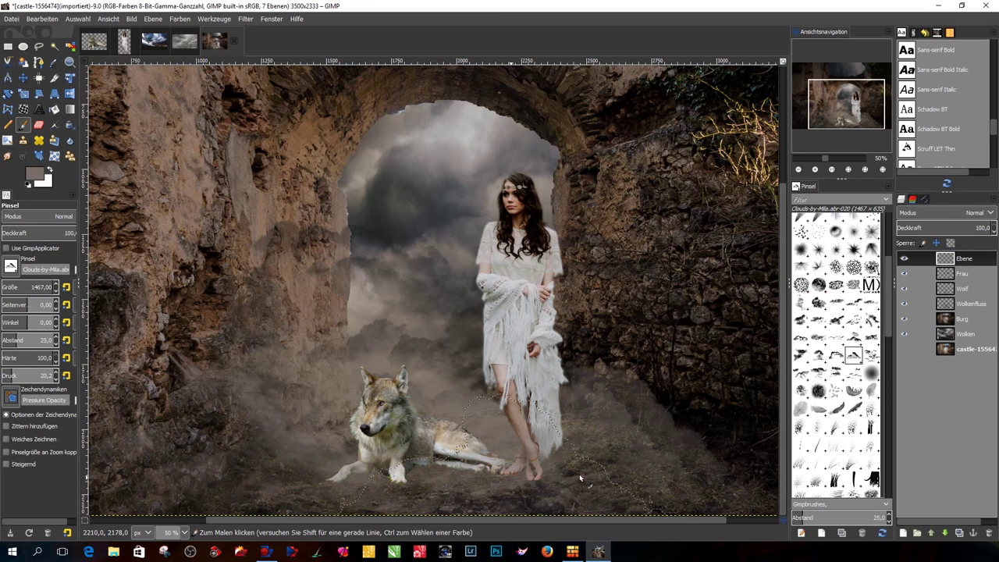
- Zoom out to the whole scene and add a faint stamp with cloud brush 018 at 966
key("shift+ctrl+j")
key("minus")
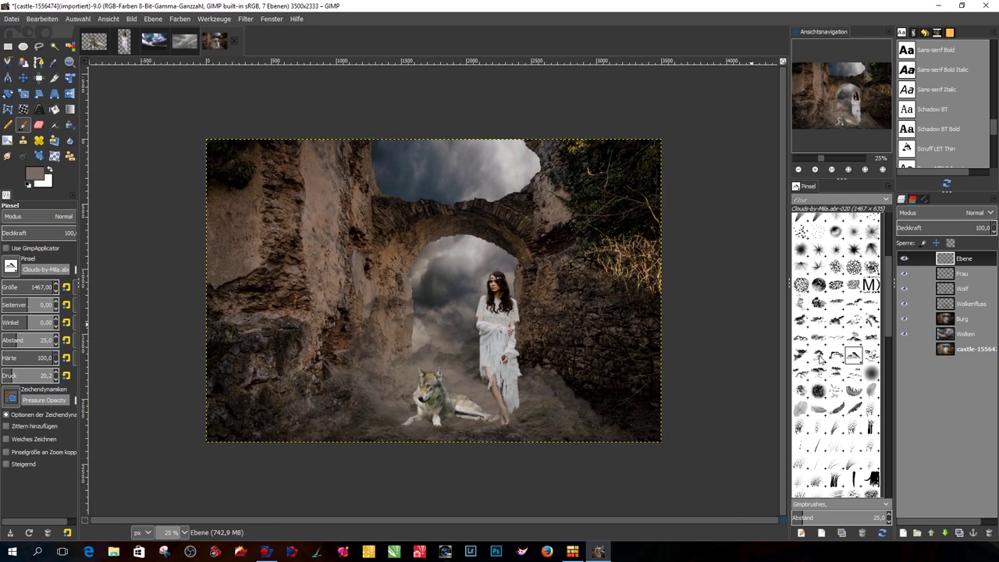
left_click(818, 355)
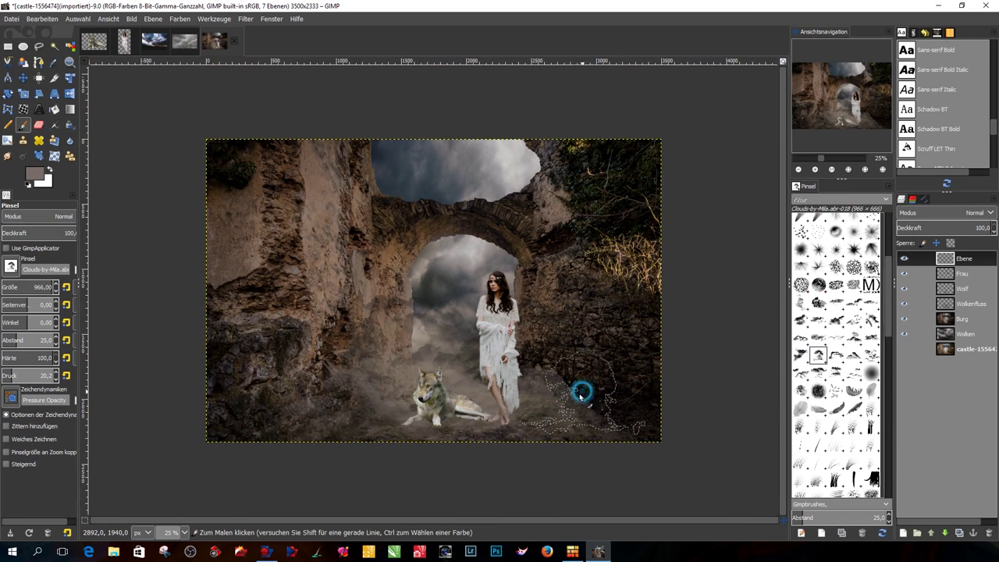
left_click(564, 430)
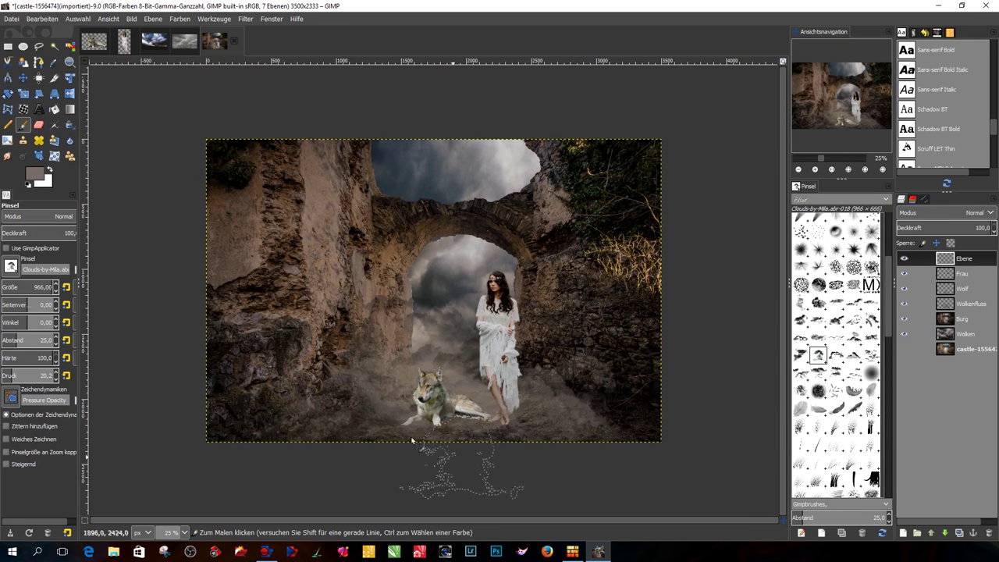
scroll(452, 367, "up", 1, "ctrl")
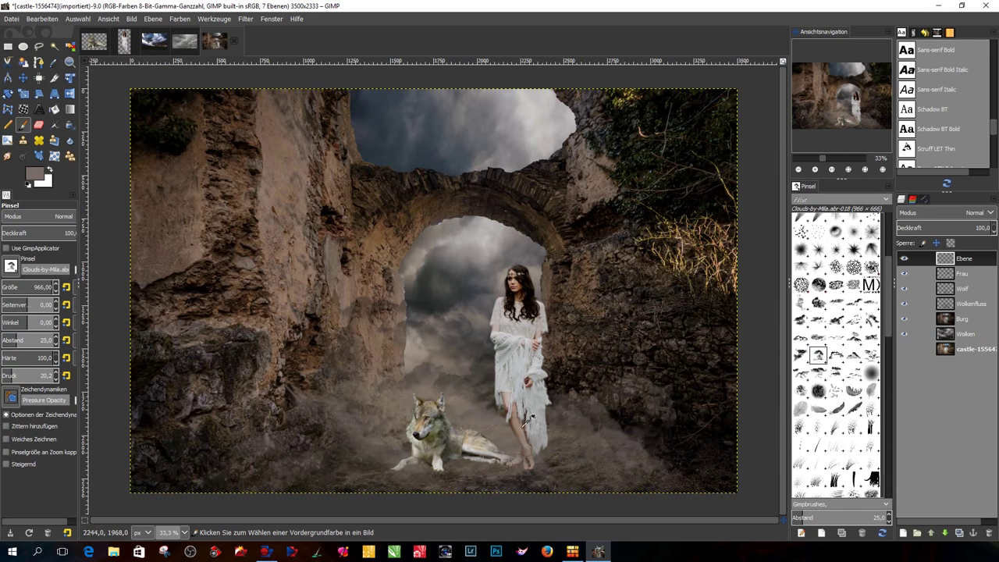
- Rename Ebene to Wolkenmfluss2 and soften it with an 8,88 Gaussian blur
double_click(964, 258)
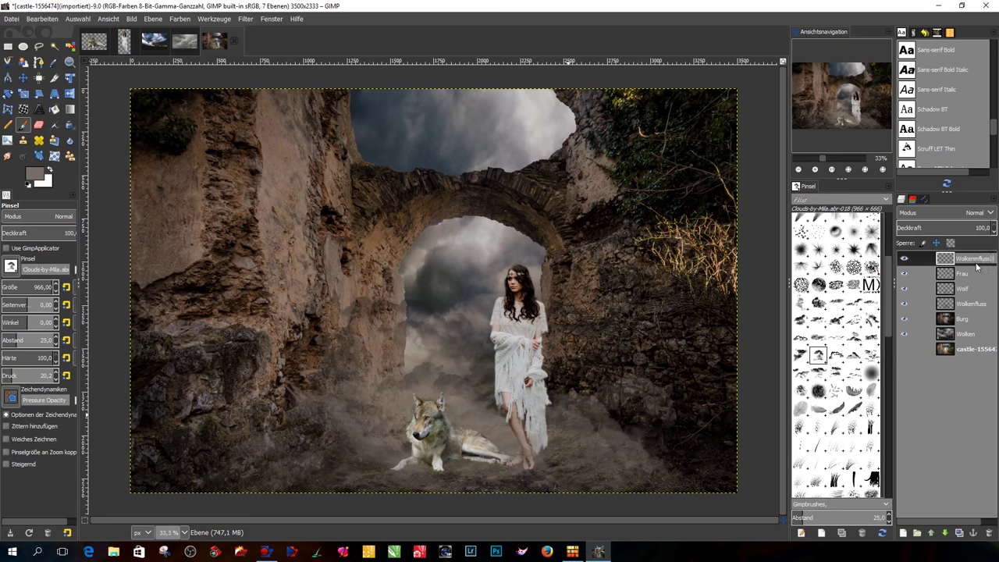
type("2")
key("Return")
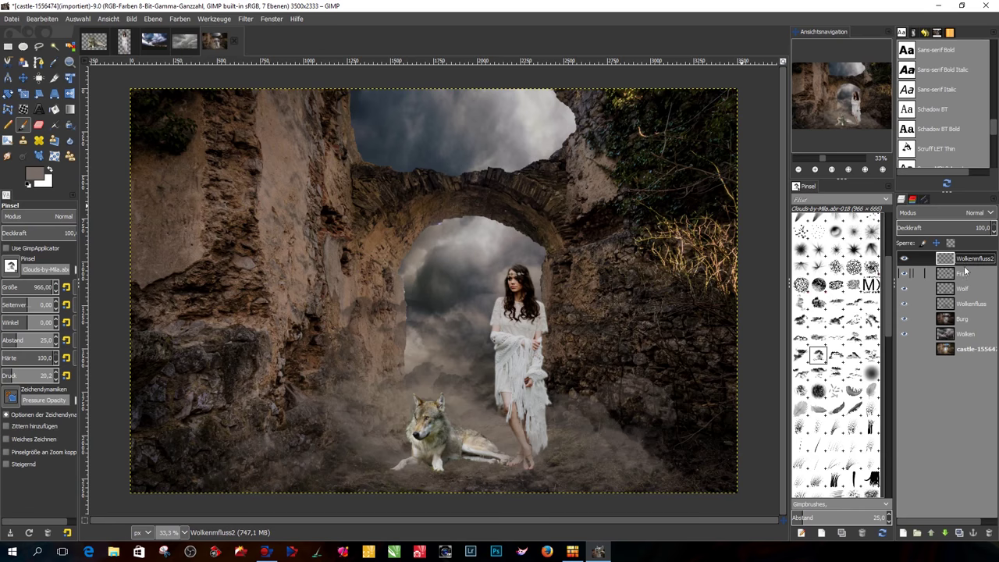
left_click(246, 19)
mouse_move(272, 91)
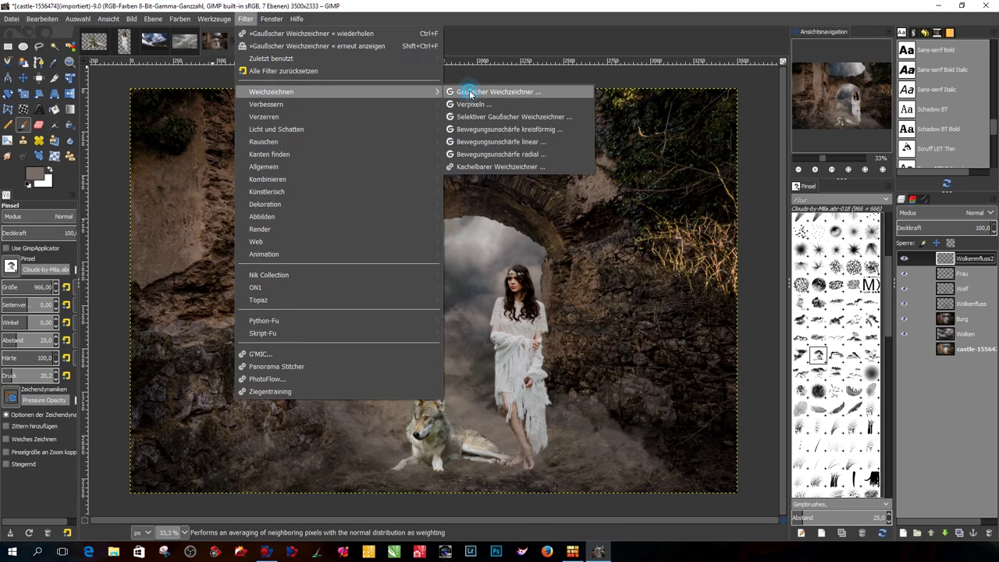
left_click(472, 92)
left_click(207, 278)
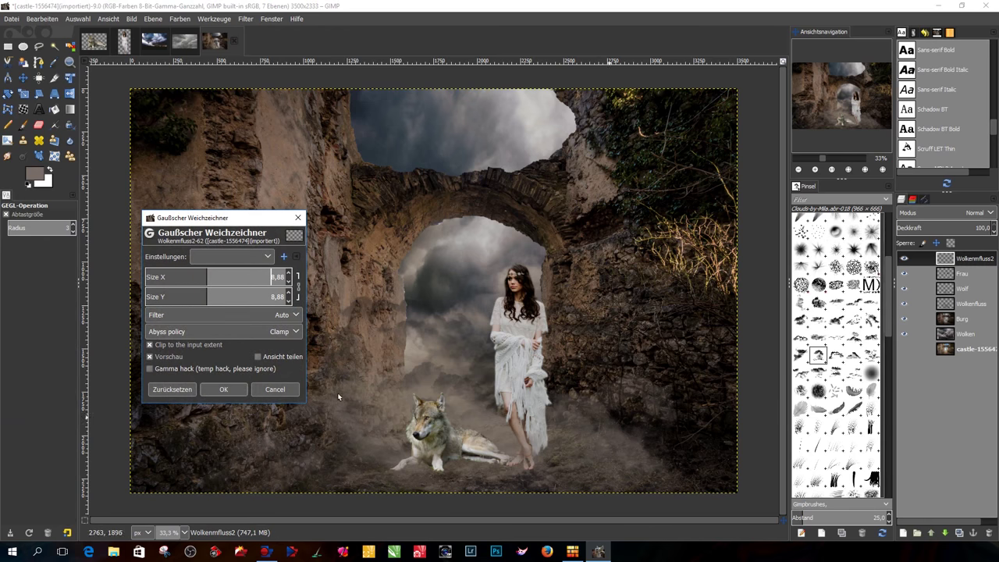
left_click(223, 390)
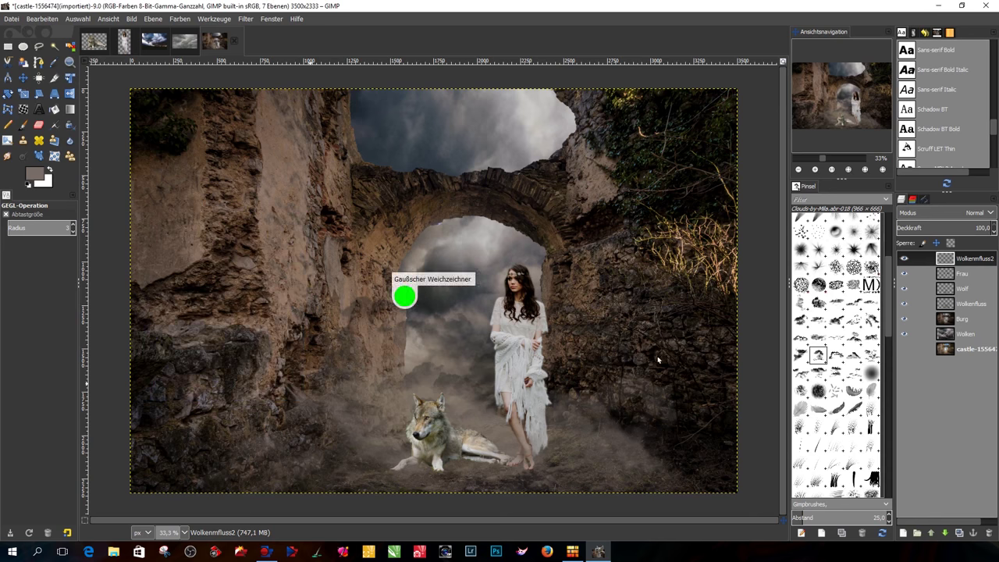
- Apply the same 8,88 Gaussian blur to the Wolkenfluss layer, then reselect Wolkenmfluss2
left_click(970, 337)
left_click(971, 304)
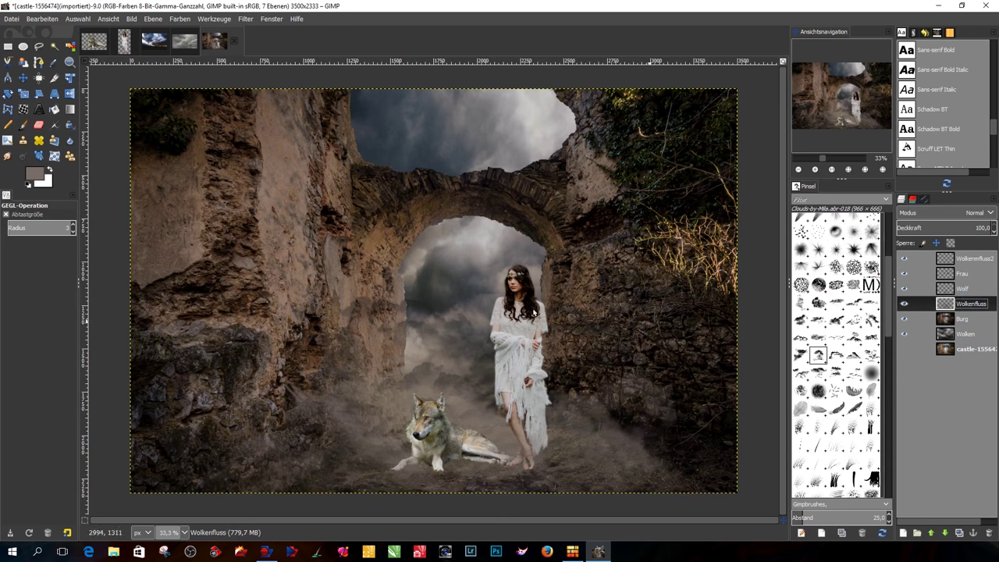
scroll(390, 324, "up", 2)
scroll(389, 324, "up", 1)
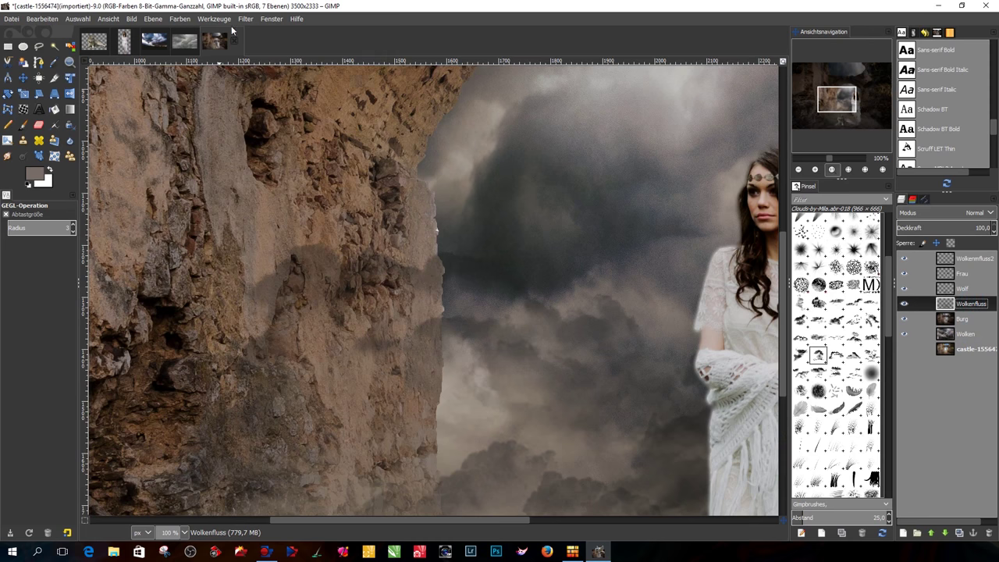
left_click(245, 18)
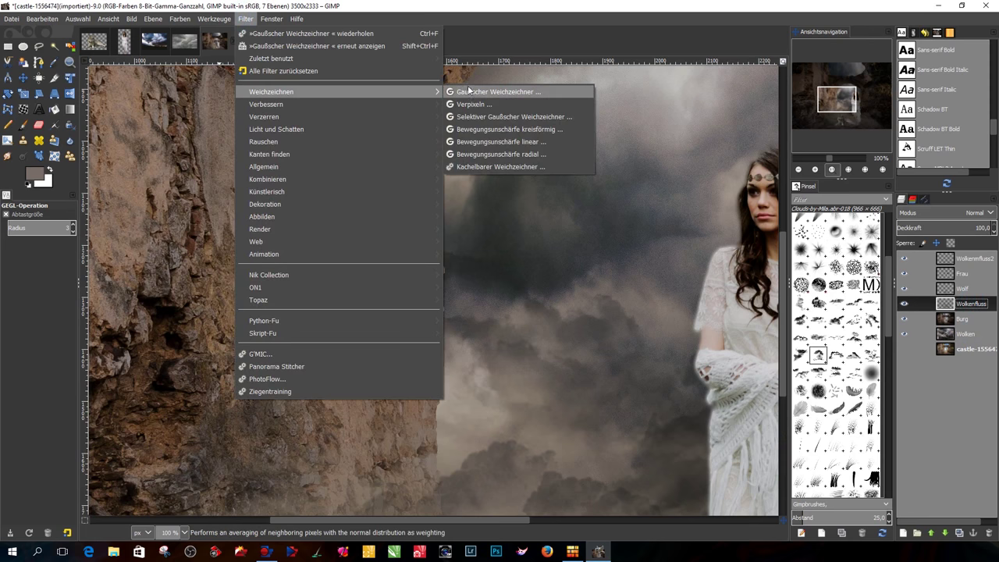
left_click(472, 92)
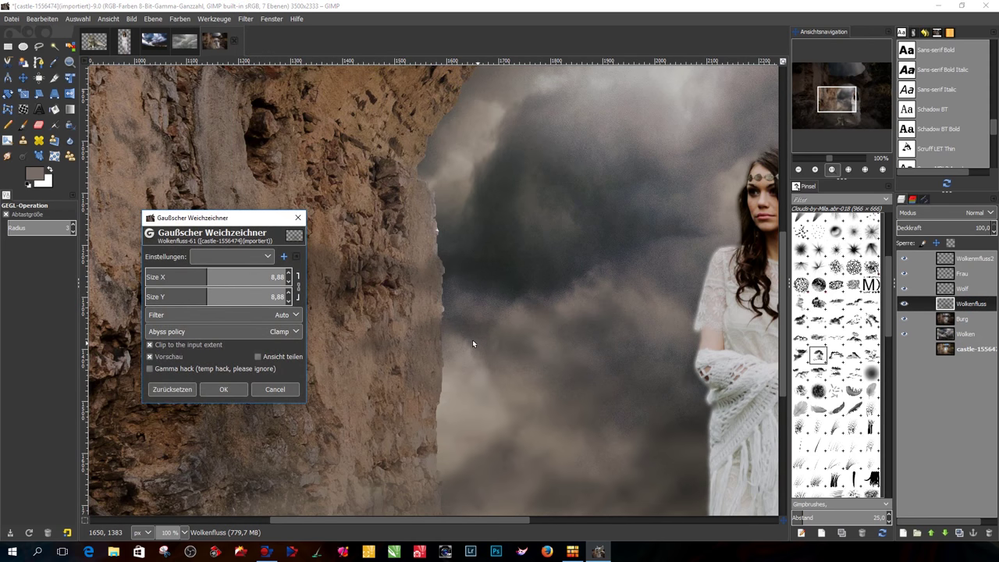
left_click(226, 389)
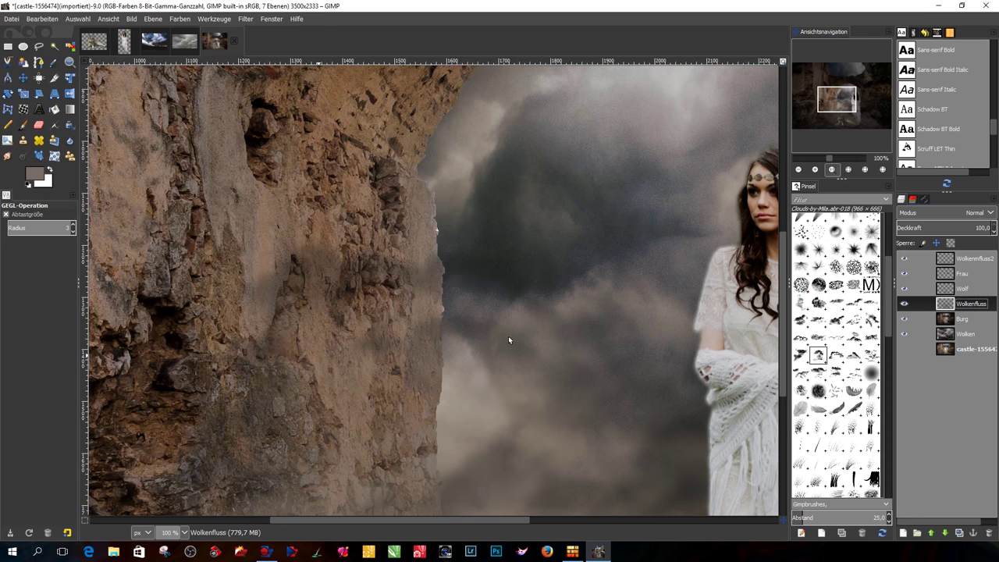
scroll(509, 339, "down", 1)
scroll(509, 339, "down", 1)
scroll(509, 339, "down", 1)
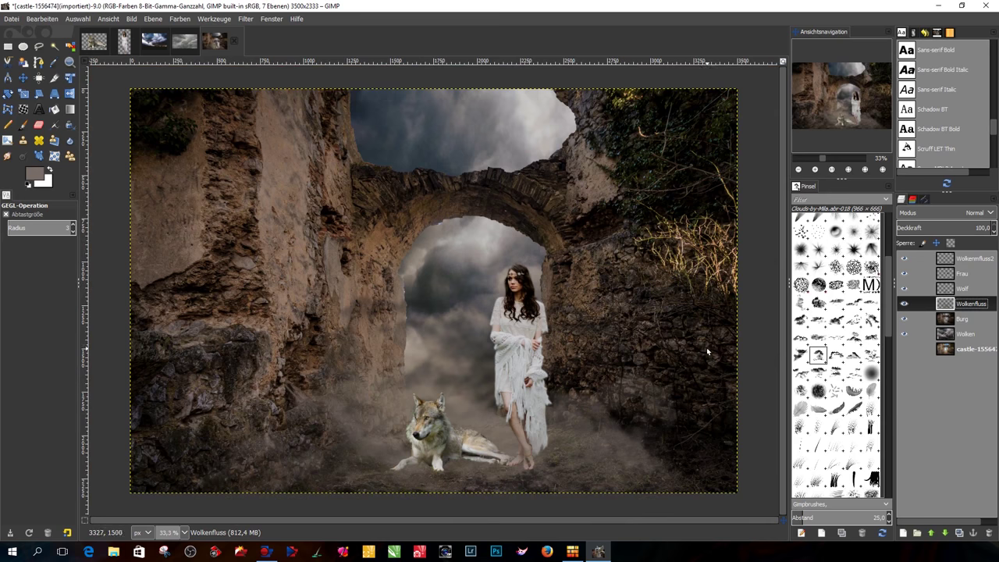
left_click(953, 262)
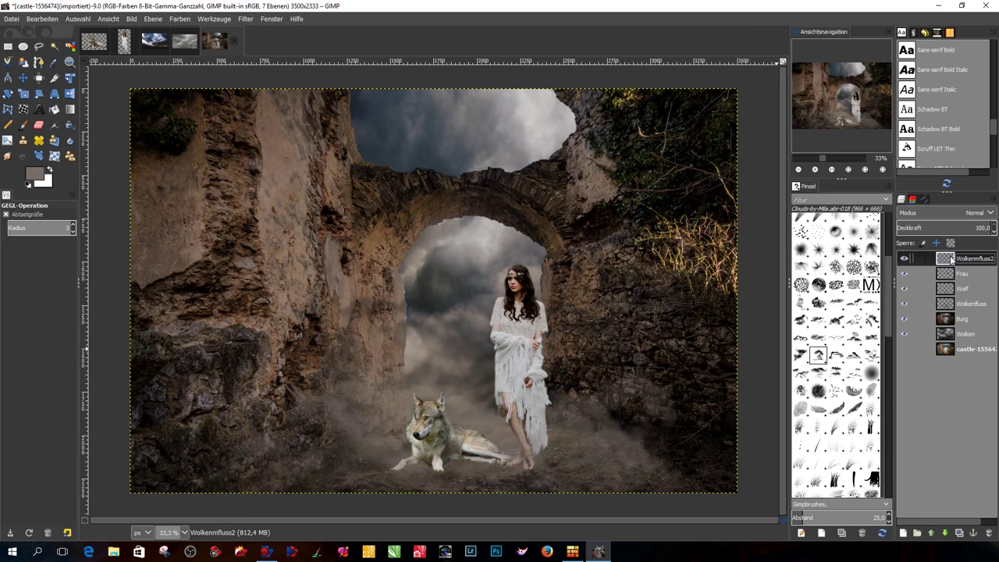
- Create a Sichtbar layer from the visible image, duplicate it as Sichtbar-Kopie, and select Sichtbar
right_click(953, 262)
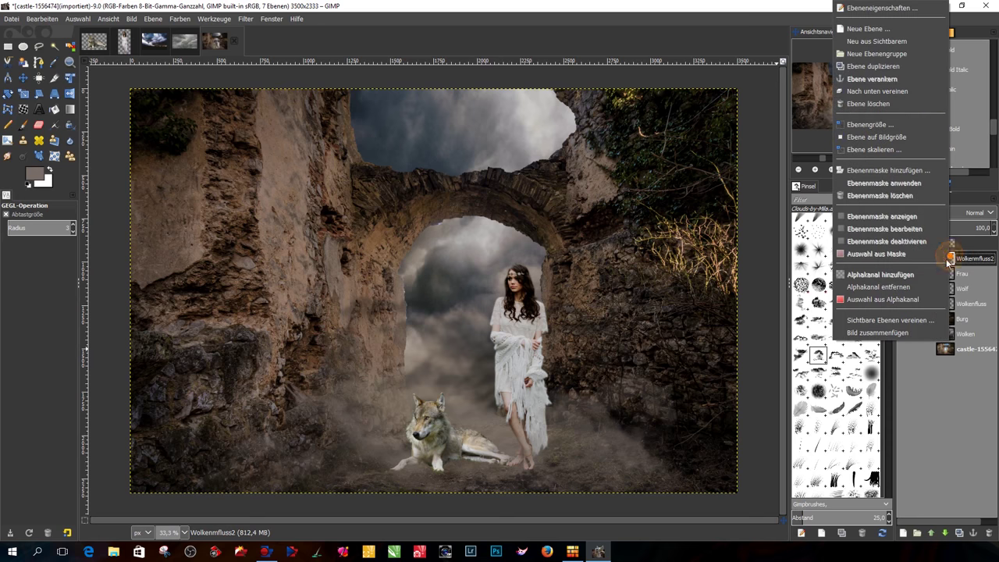
left_click(890, 41)
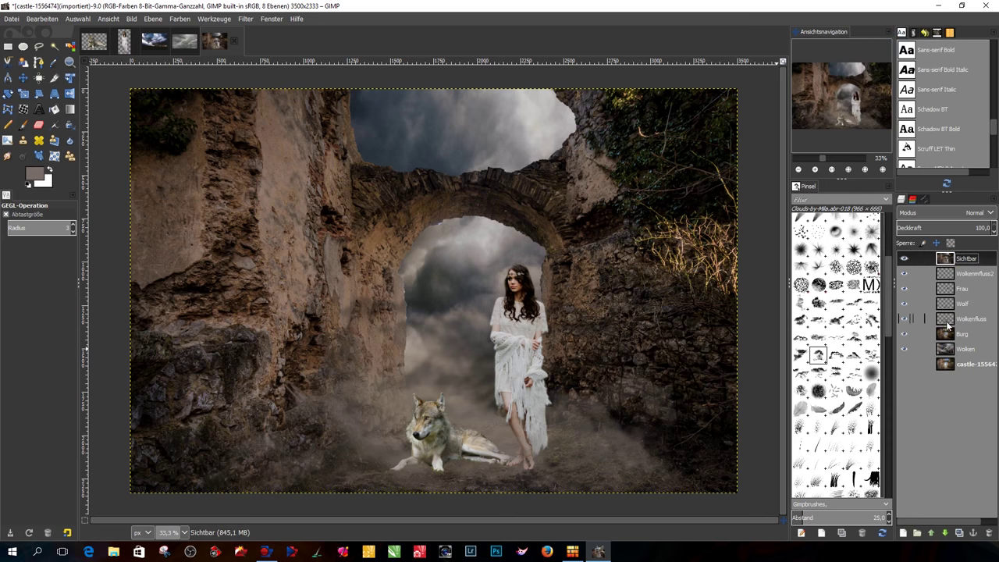
left_click(959, 531)
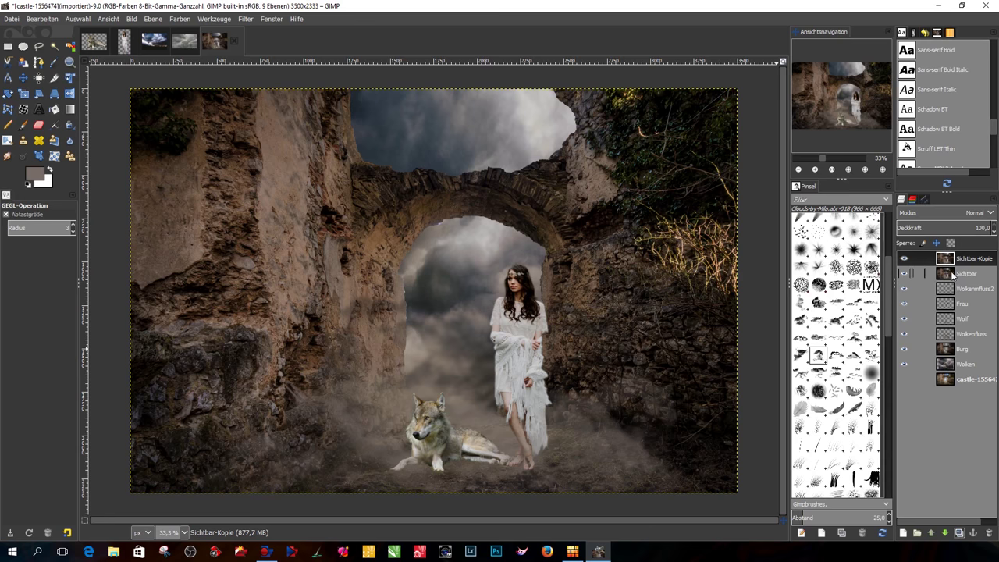
left_click(953, 275)
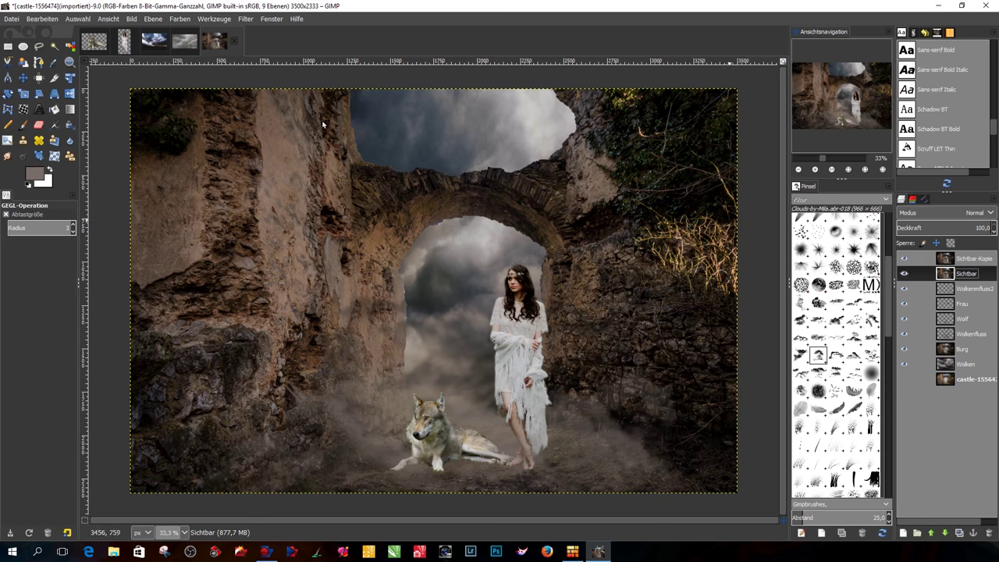
left_click(245, 19)
- Open G'MIC's Colors > Color grading filter with its settings reset to defaults
left_click(270, 352)
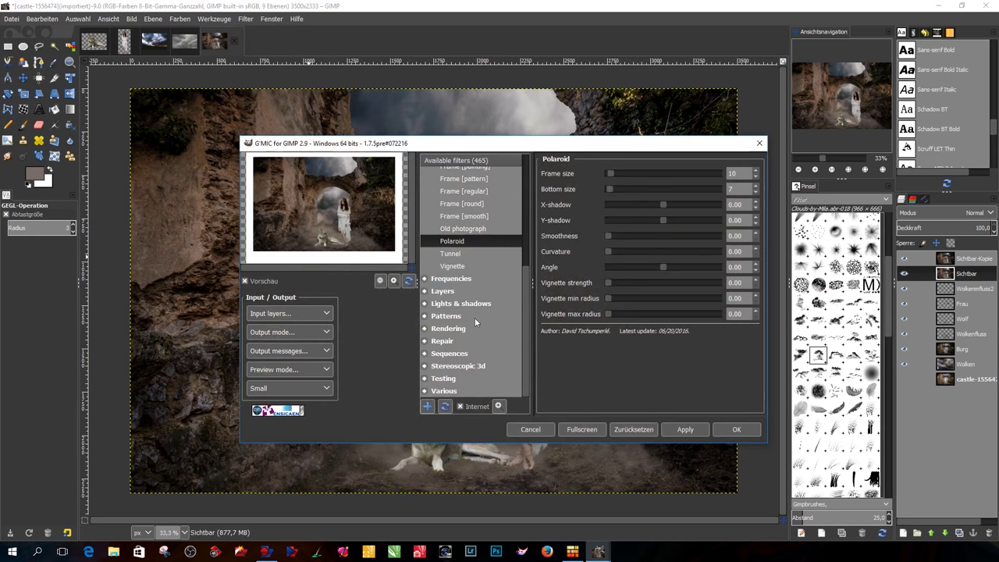
scroll(464, 261, "up", 2)
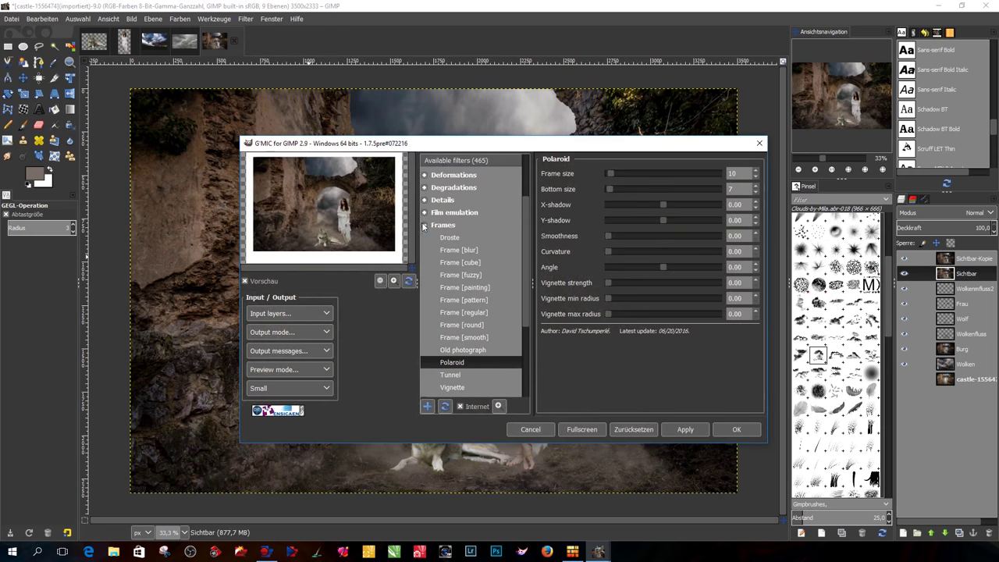
left_click(424, 224)
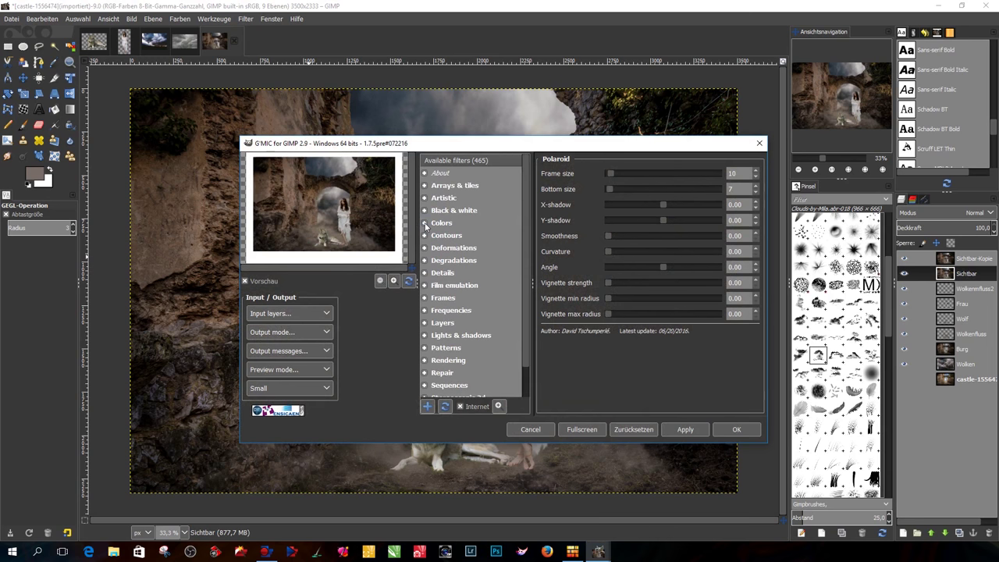
left_click(425, 223)
scroll(469, 265, "down", 3)
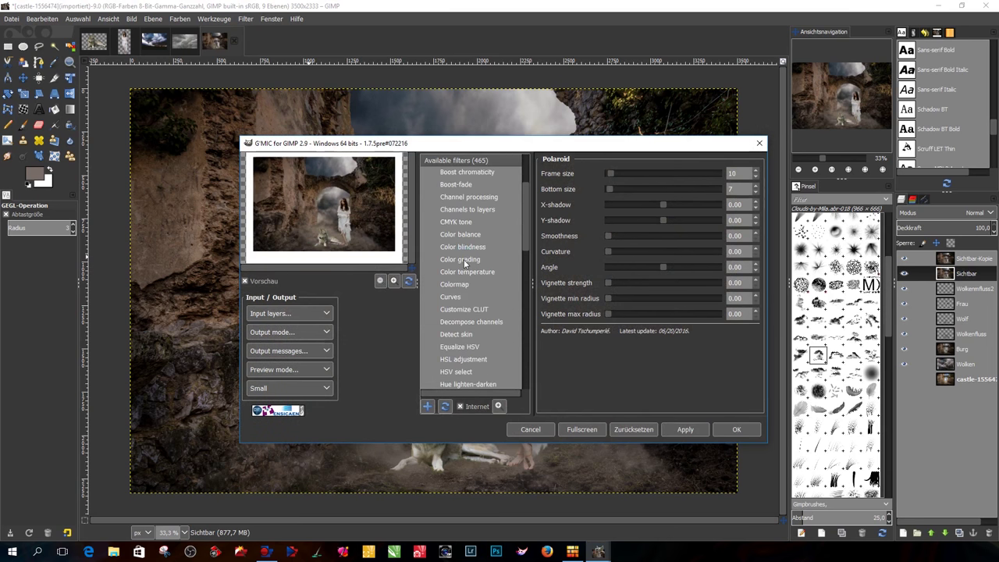
left_click(469, 260)
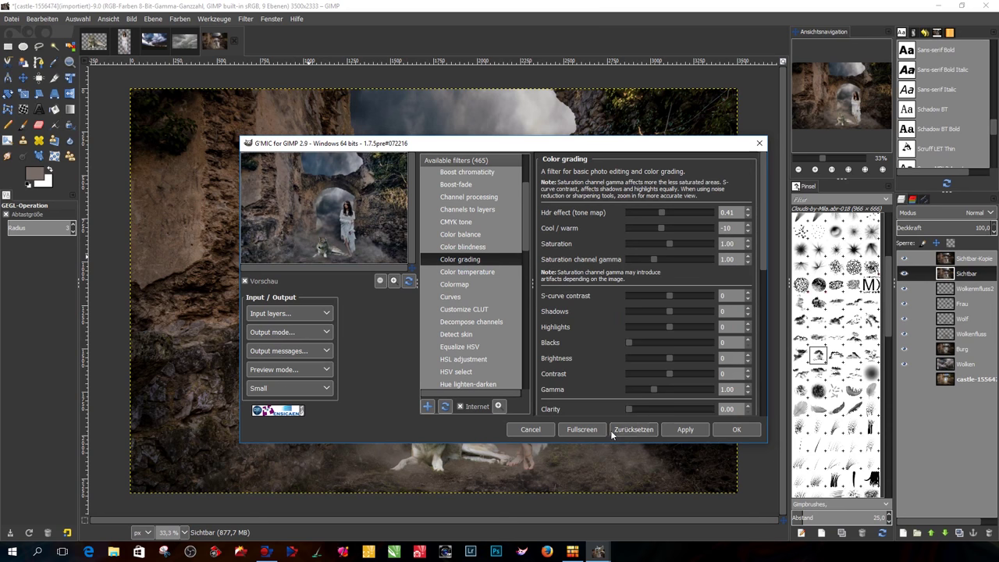
left_click(631, 429)
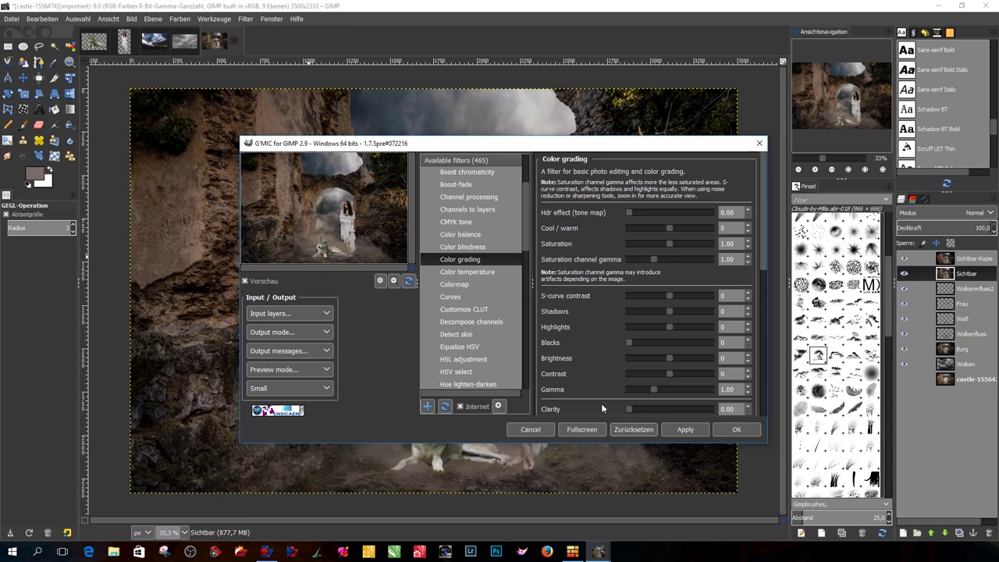
- Set Hdr effect 0.50, Cool/warm -20, Shadows 10, raise Highlights, and apply the grade
left_click_drag(627, 214, 669, 215)
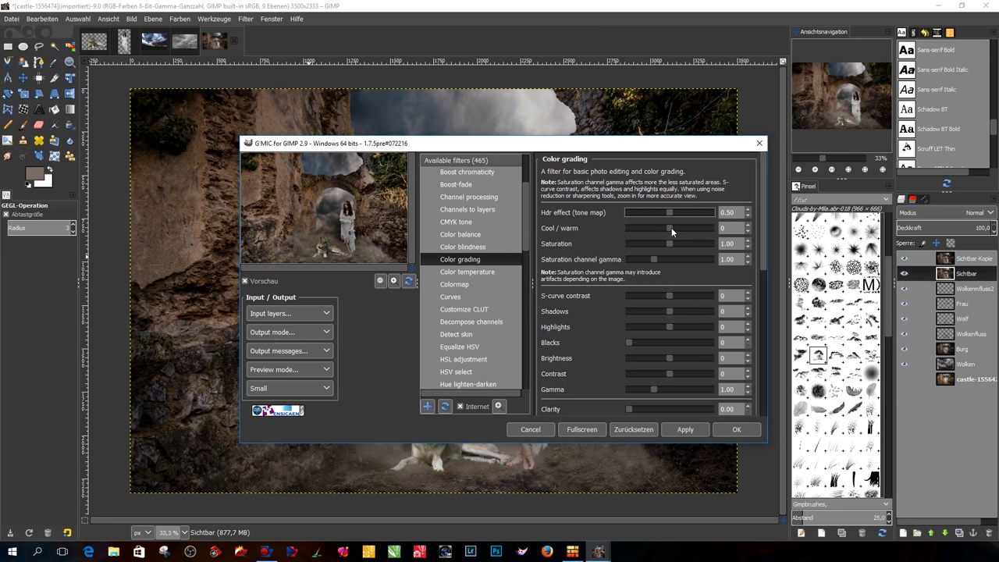
left_click_drag(671, 229, 654, 227)
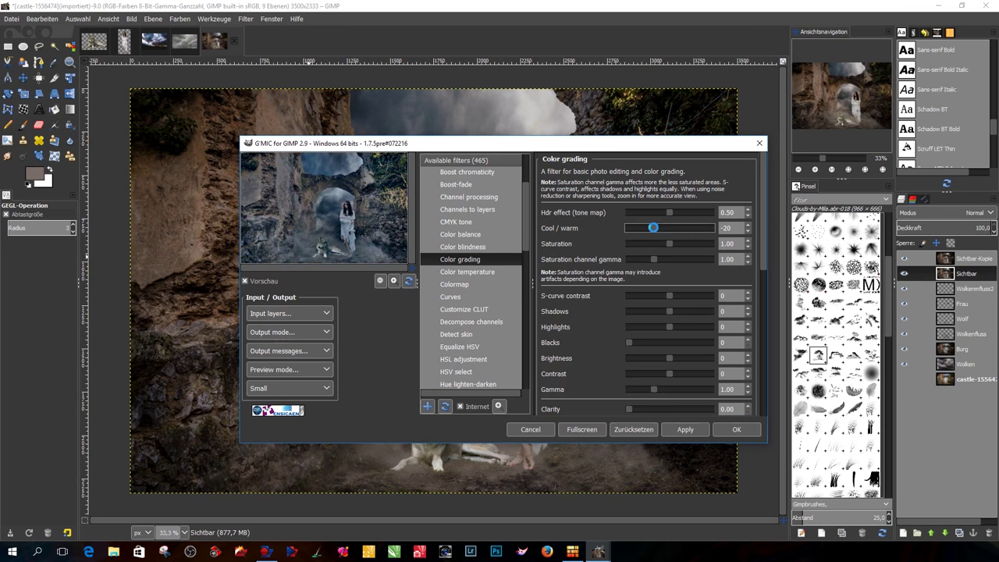
left_click(671, 311)
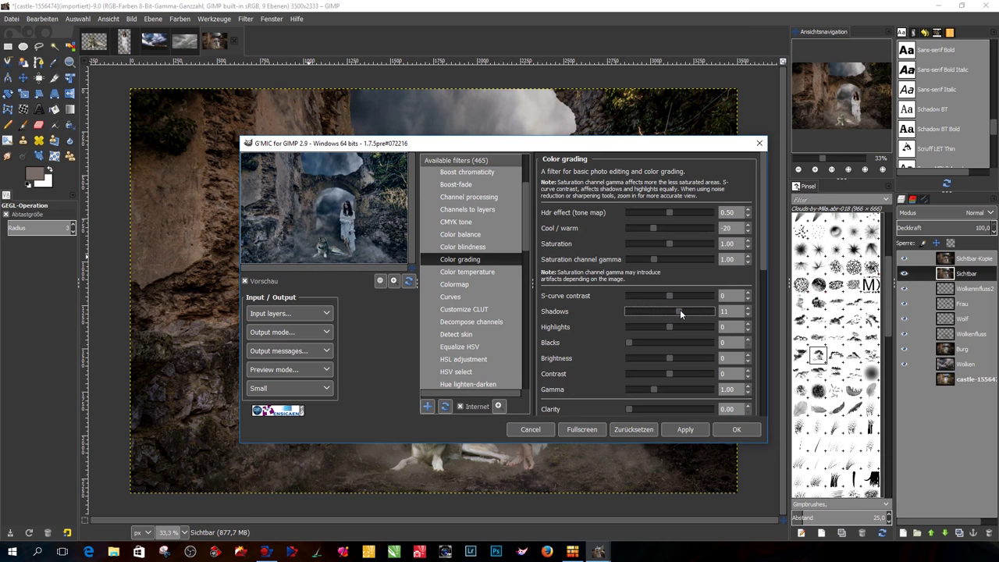
left_click_drag(680, 310, 678, 309)
left_click(748, 314)
left_click_drag(672, 326, 706, 324)
left_click(679, 327)
left_click(734, 429)
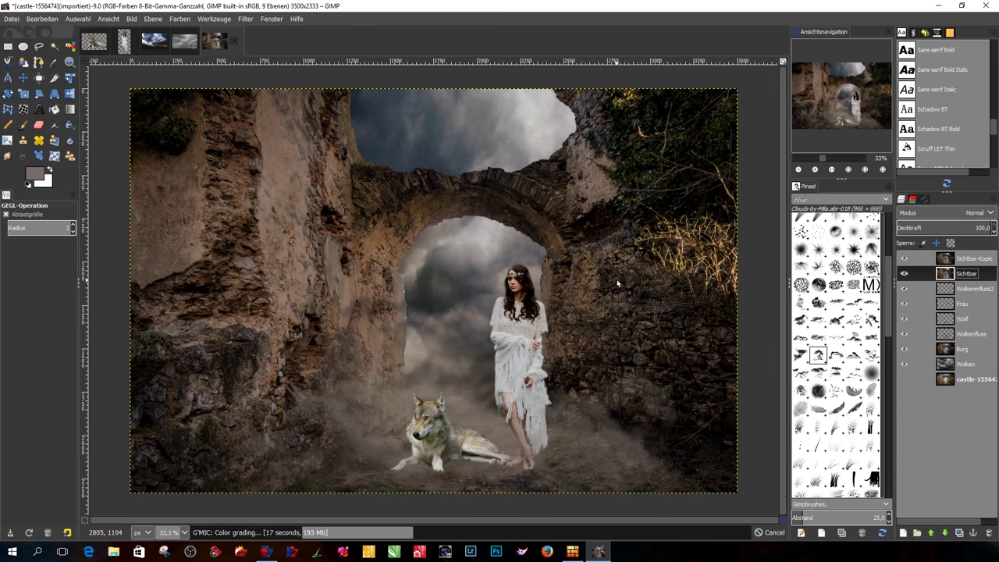
- Show and select Sichtbar-Kopie, then open G'MIC Black & white > Freaky B&W reset to defaults
left_click(905, 258)
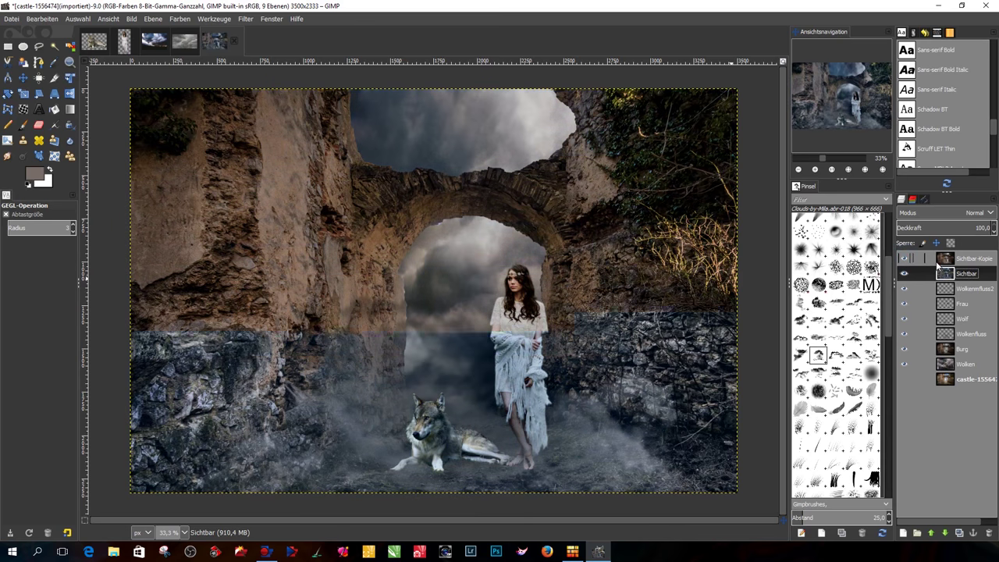
left_click(952, 259)
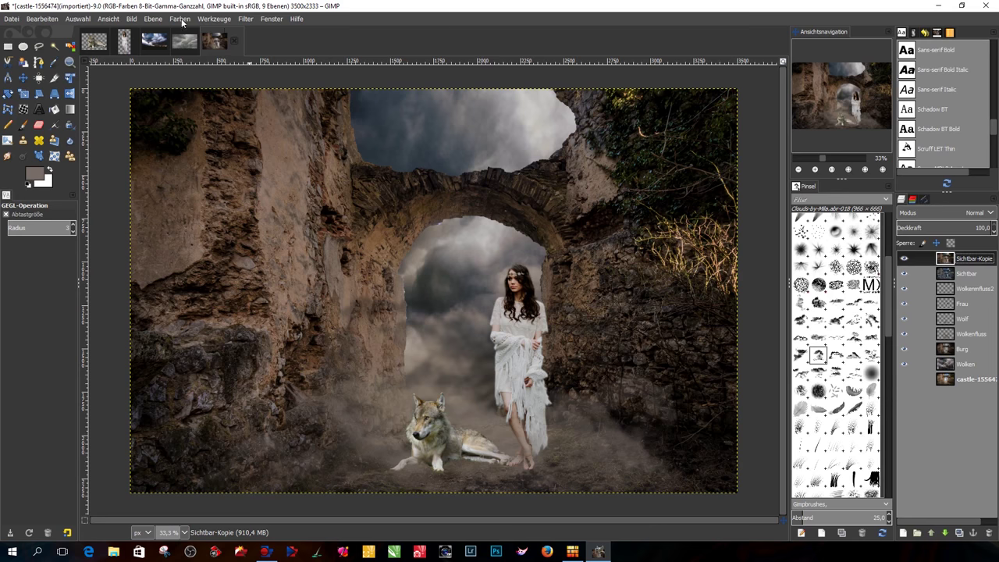
left_click(248, 18)
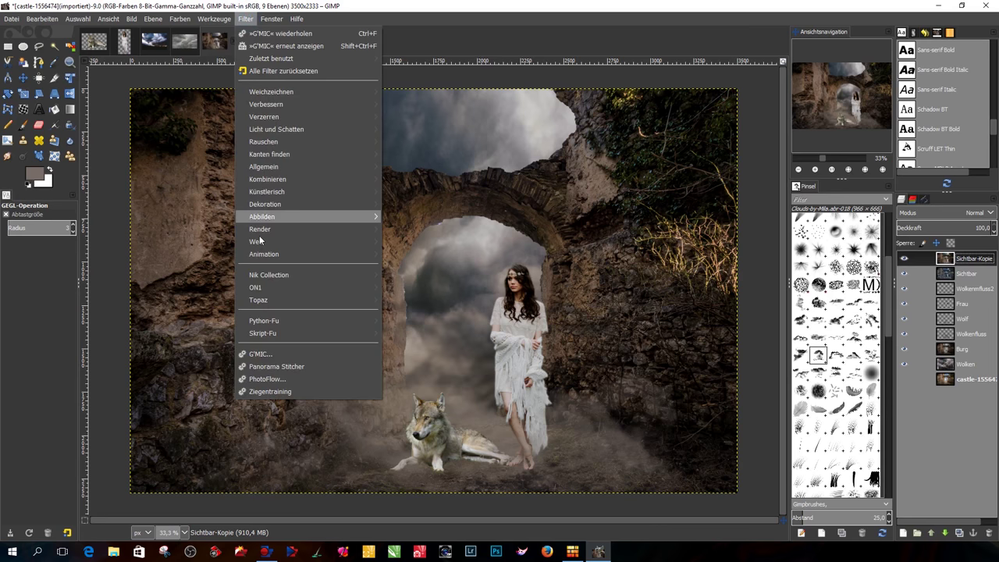
left_click(270, 347)
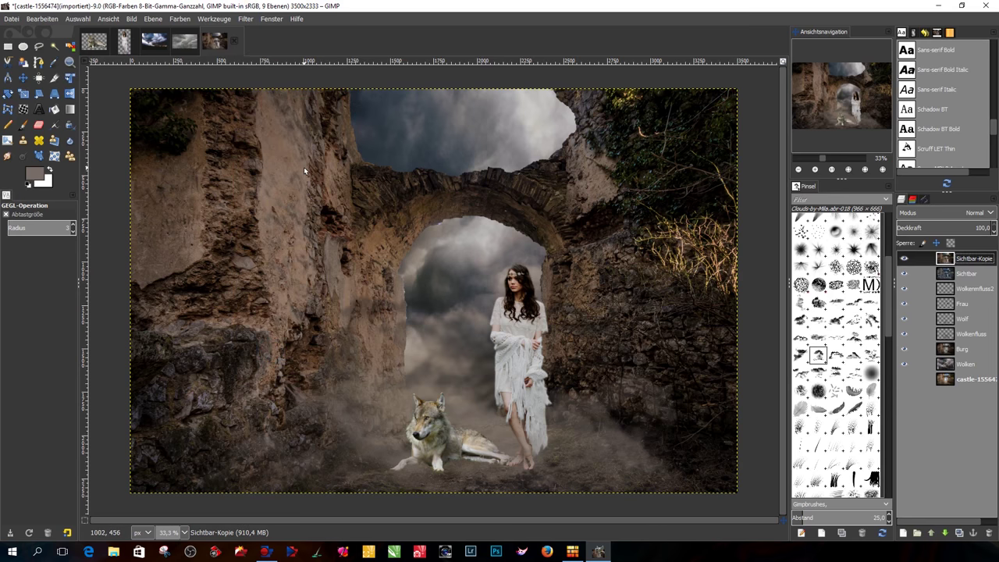
left_click(424, 222)
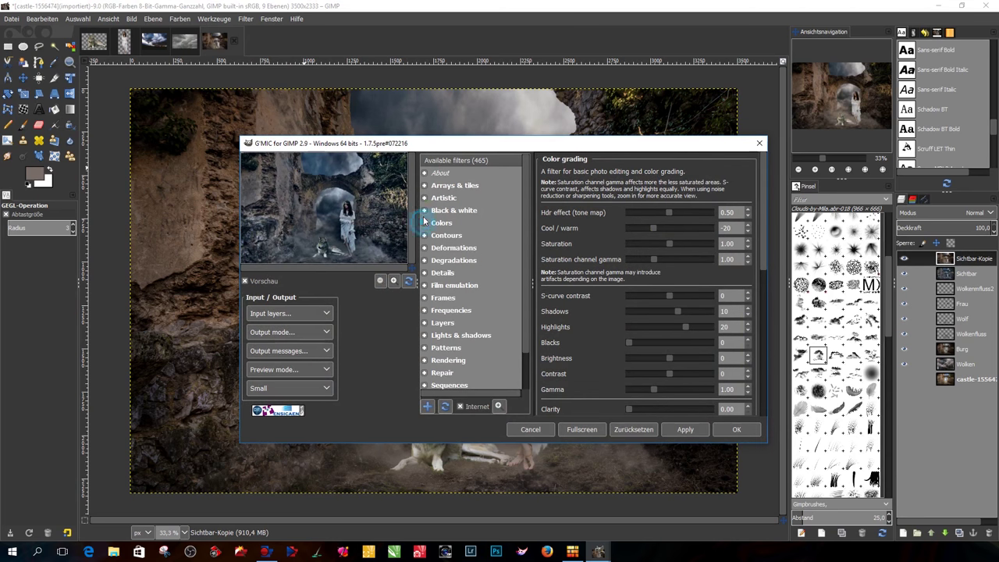
scroll(458, 241, "down", 2)
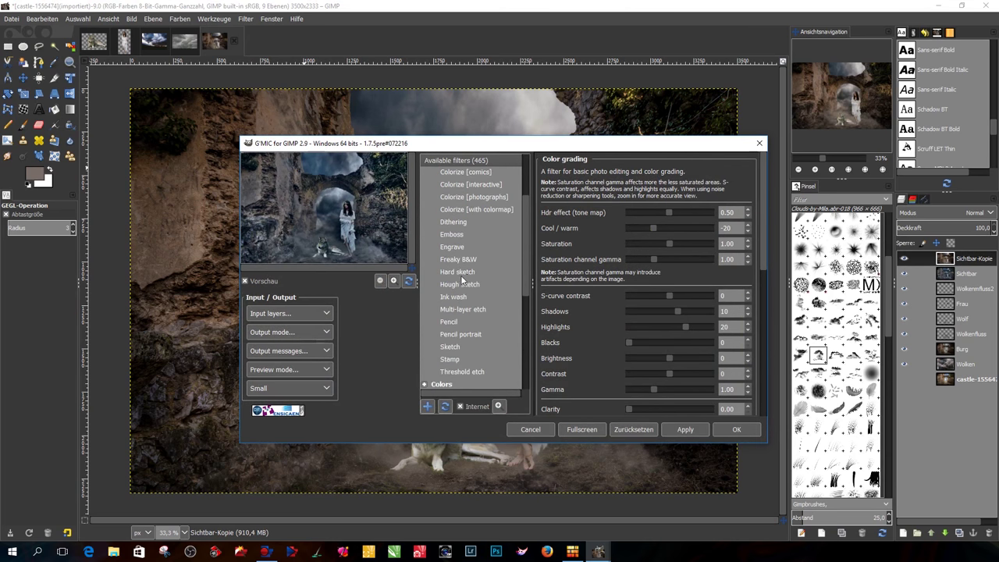
left_click(462, 263)
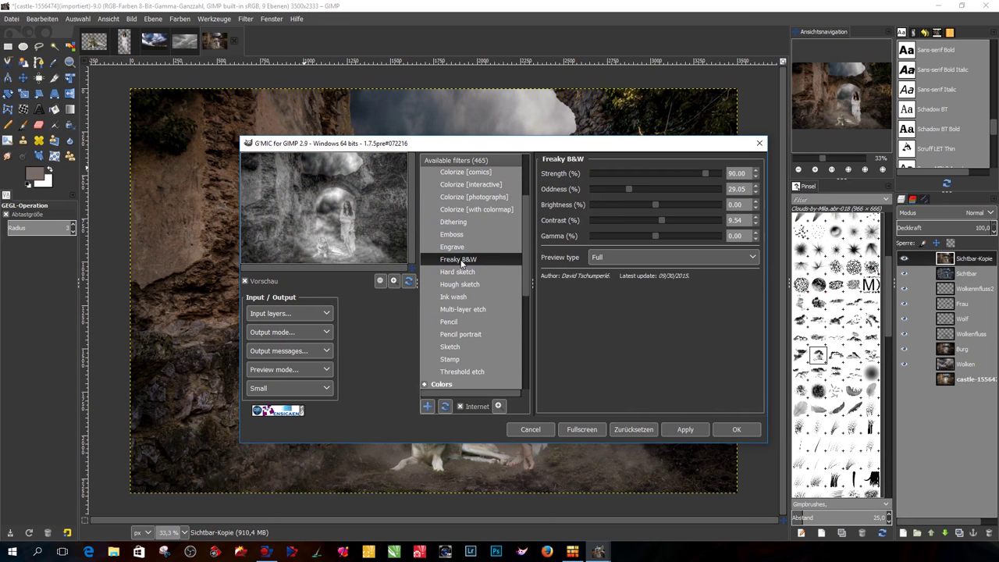
left_click(632, 430)
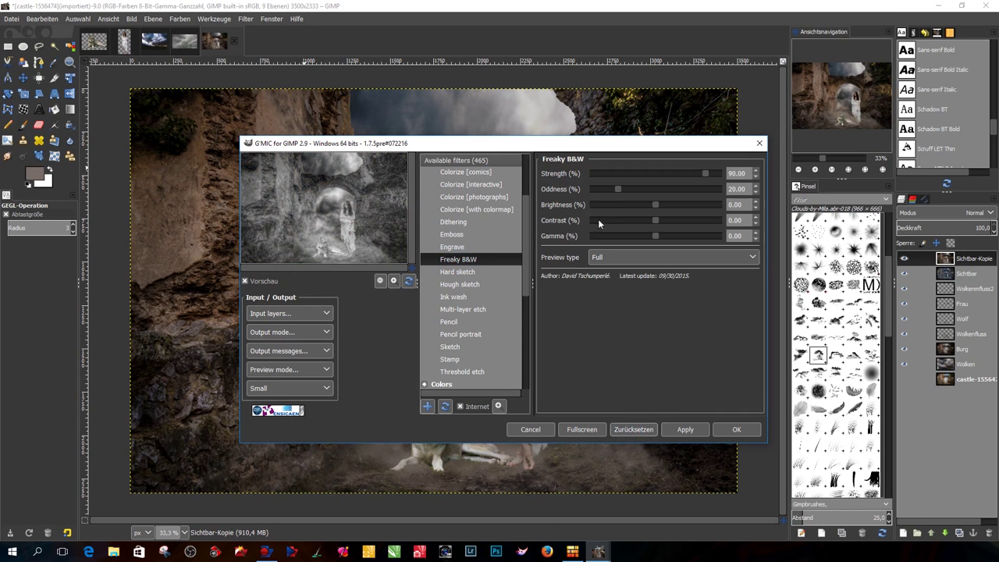
- Set Freaky B&W Oddness to about 27, increase Contrast, and apply it
mouse_move(618, 188)
left_mouse_down()
mouse_move(714, 191)
mouse_move(645, 193)
left_mouse_up()
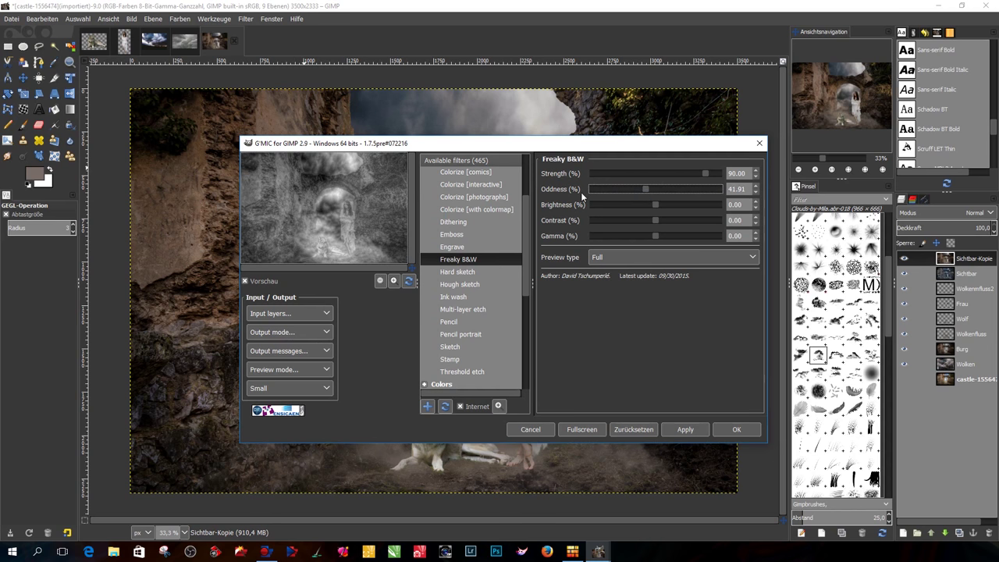
left_click_drag(645, 188, 635, 188)
left_click(626, 431)
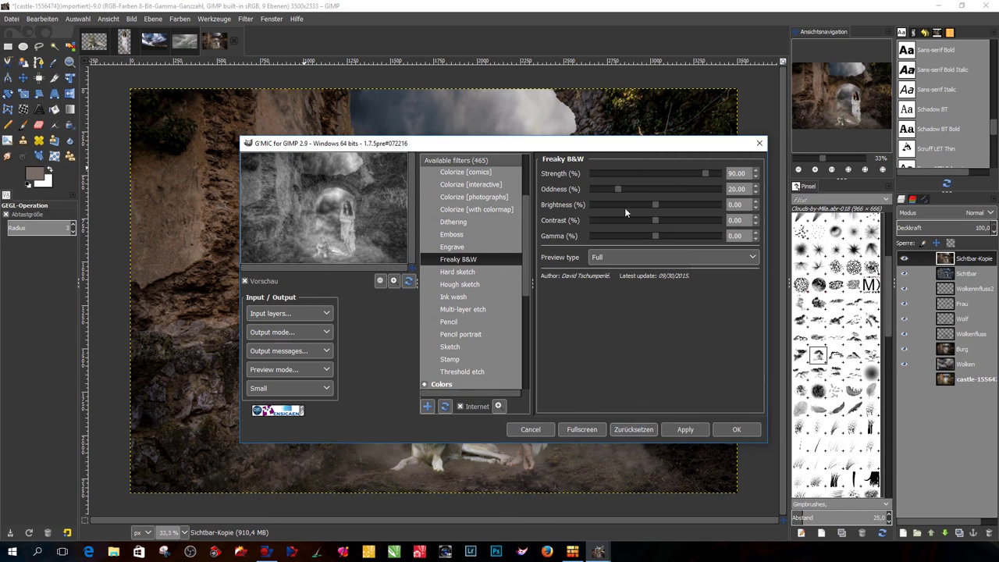
left_click_drag(618, 188, 629, 189)
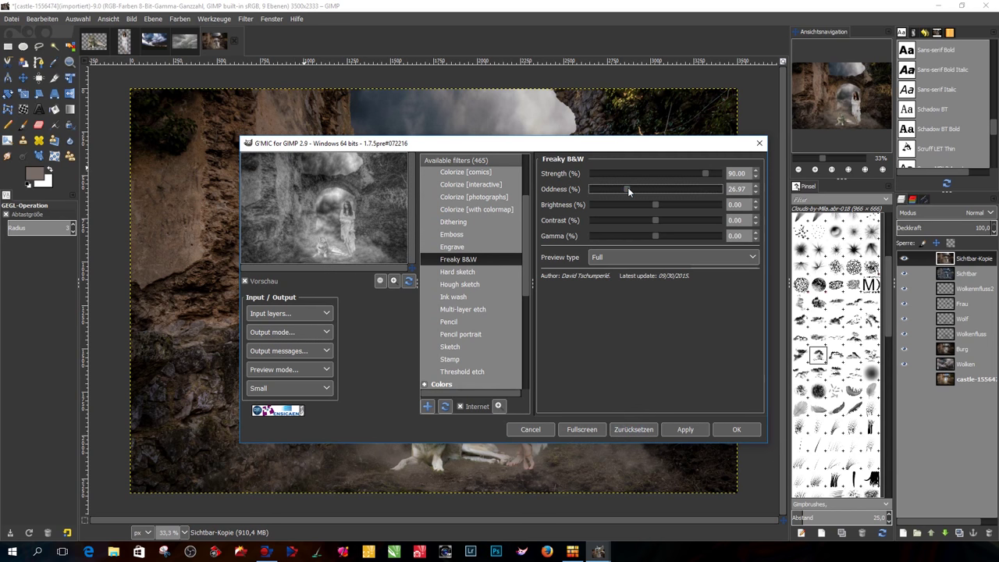
left_click(629, 188)
left_click(656, 221)
left_click_drag(660, 220, 677, 219)
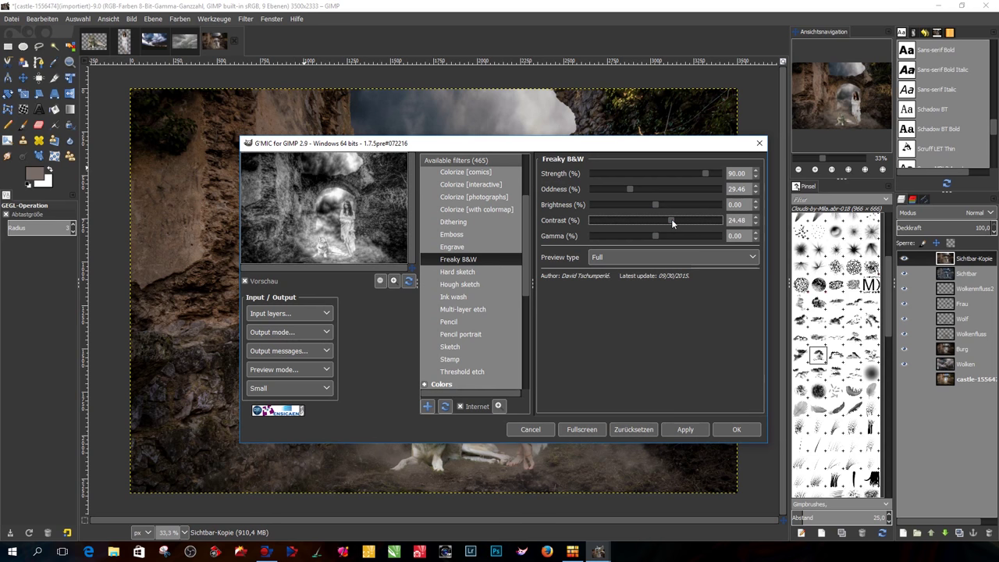
left_click_drag(671, 219, 672, 220)
left_click(738, 430)
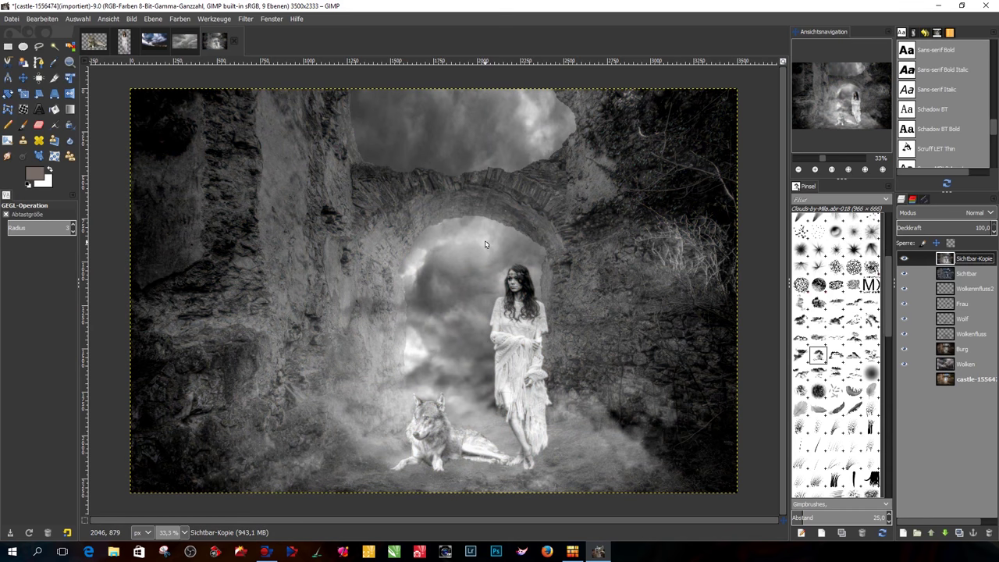
- Toggle the Sichtbar-Kopie and Sichtbar layers off and on to compare the looks
left_click(904, 259)
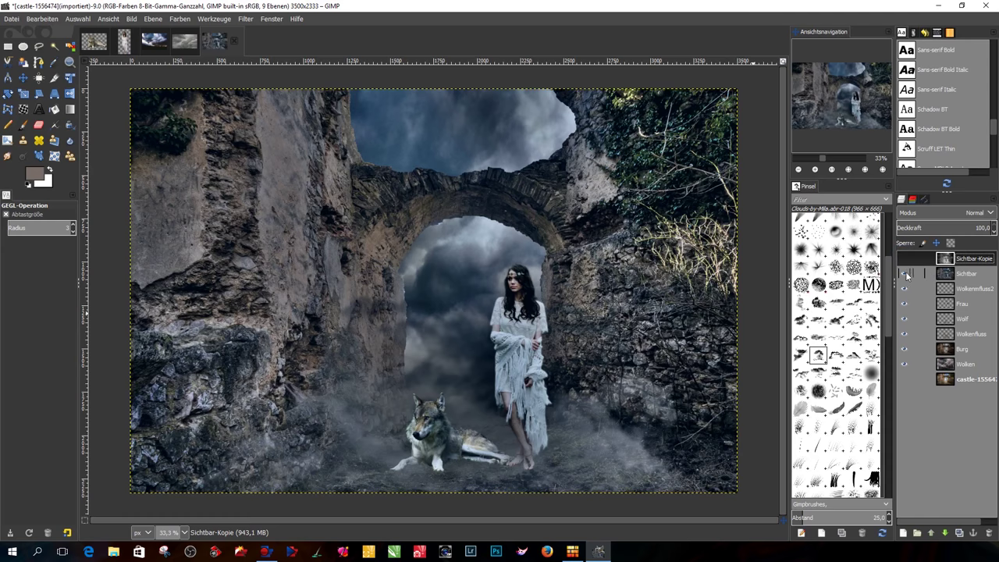
left_click(904, 274)
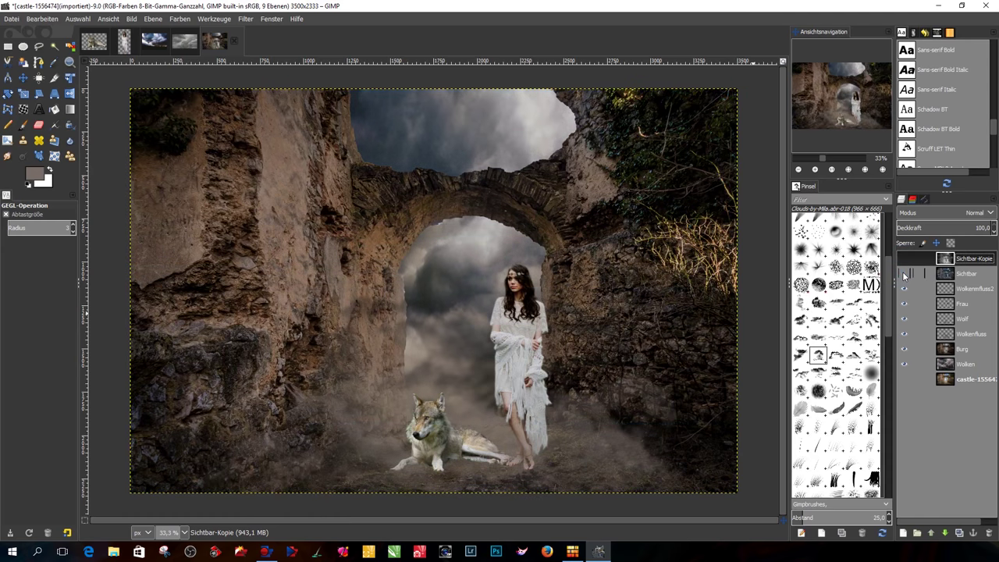
left_click(904, 274)
left_click(904, 259)
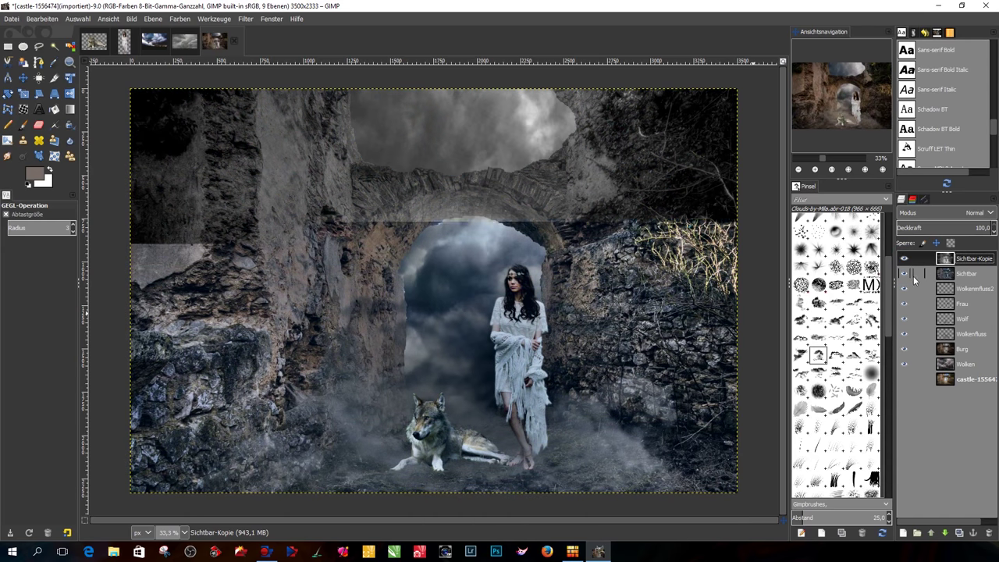
- Set the Sichtbar-Kopie layer's opacity (Deckkraft) to 50,0
left_click(966, 262)
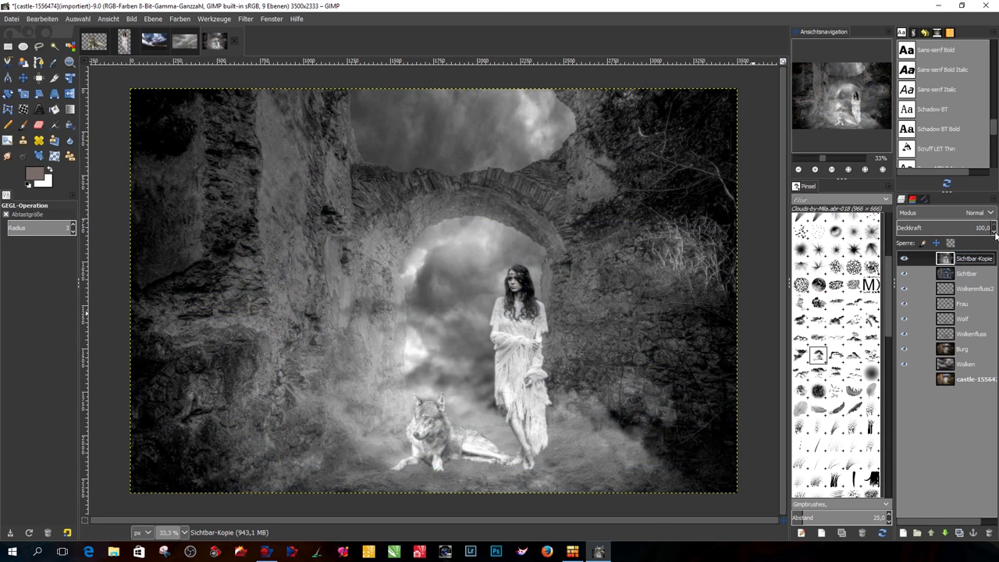
scroll(995, 233, "down", 5)
scroll(996, 234, "down", 8)
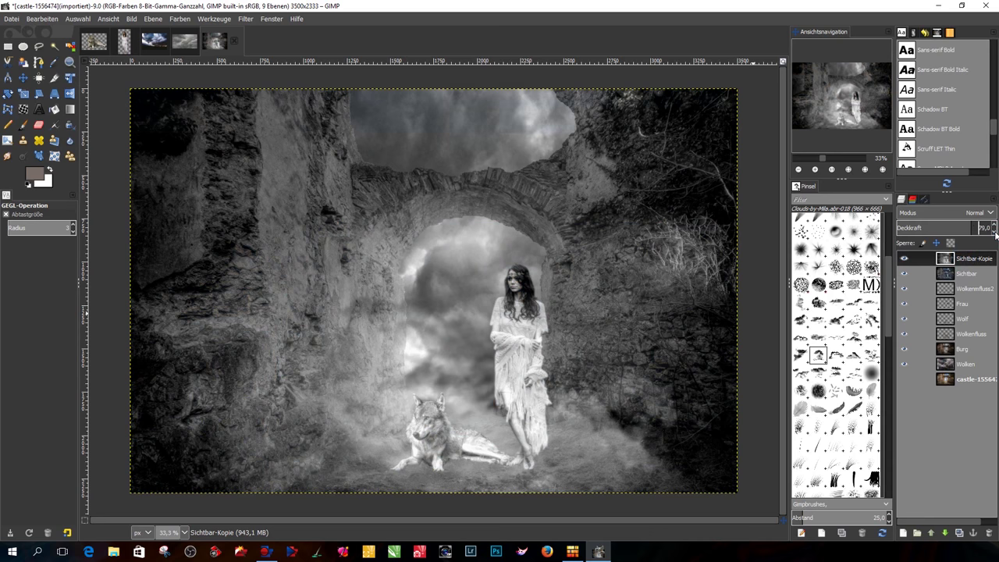
scroll(996, 233, "down", 5)
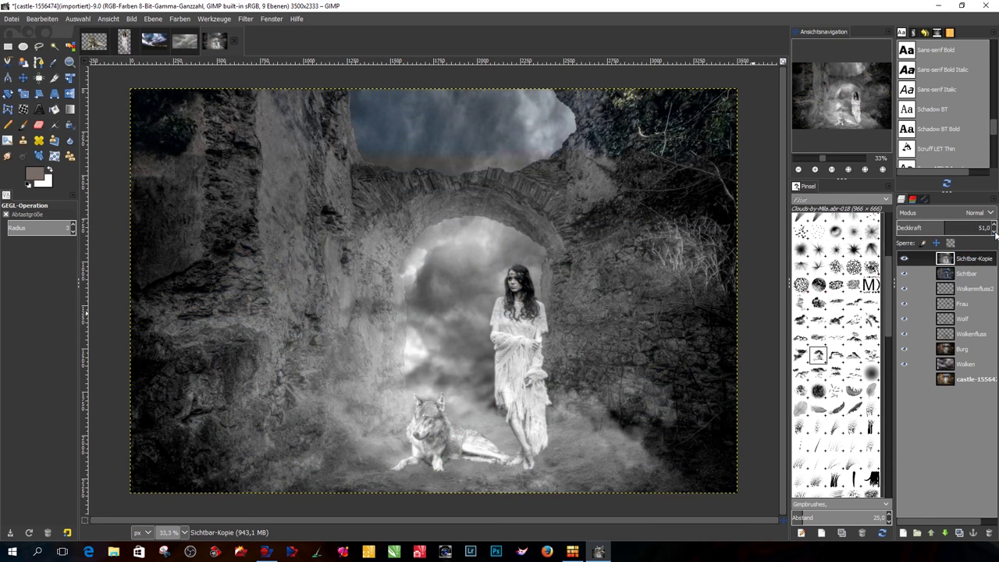
scroll(995, 230, "down", 4)
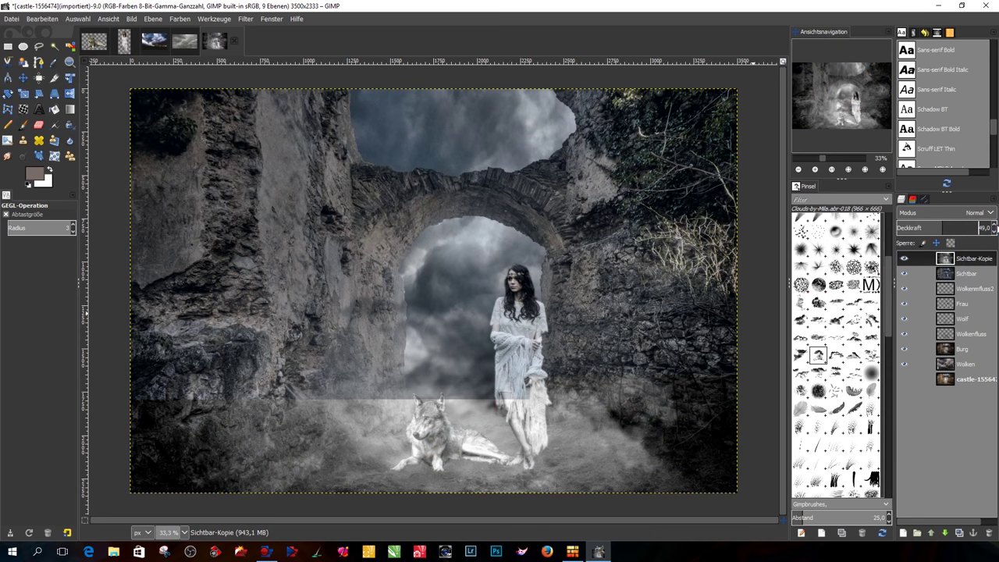
scroll(994, 228, "up", 1)
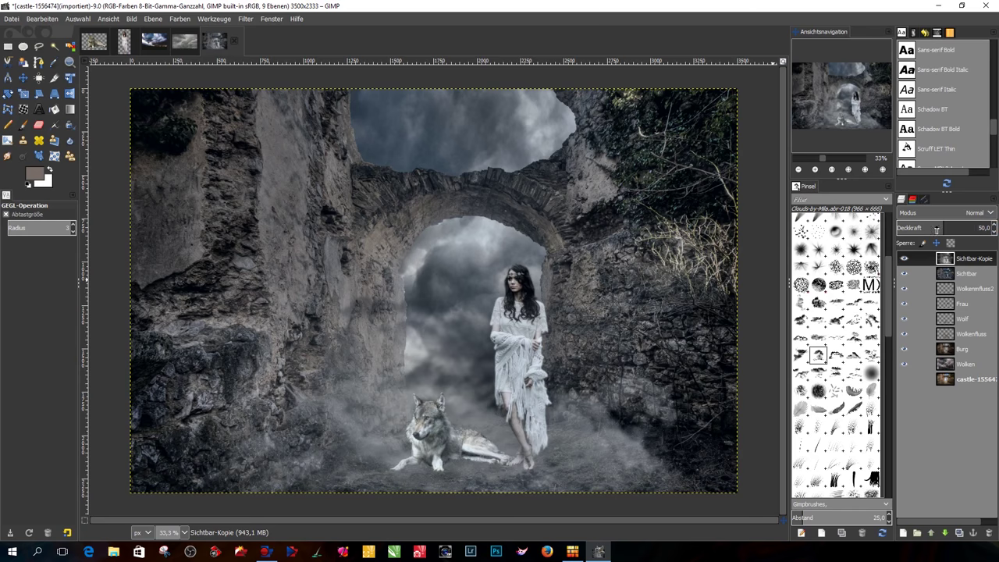
- Create the Sichtbar #1 layer from visible and pick G'MIC's Frames > Polaroid filter
right_click(928, 402)
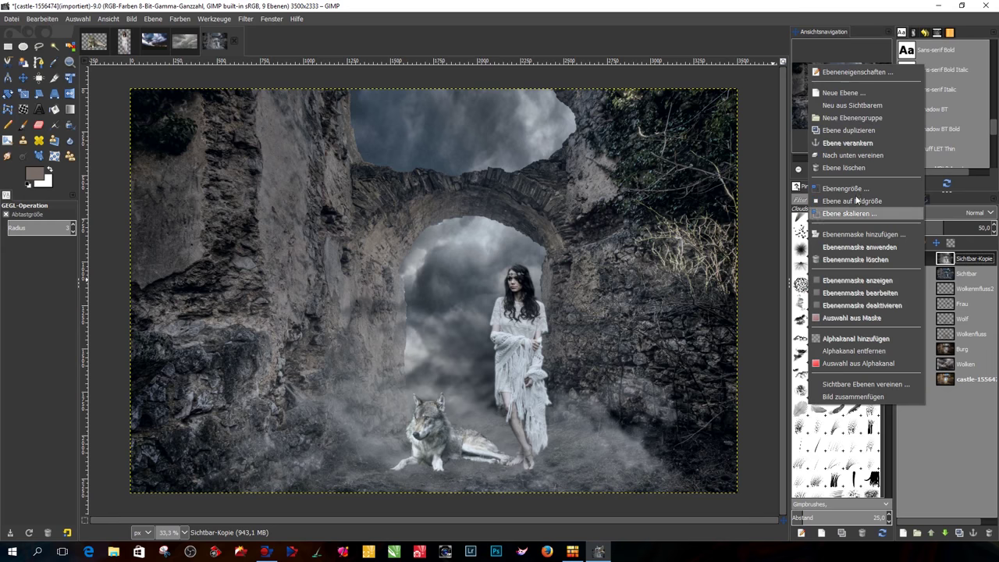
left_click(859, 105)
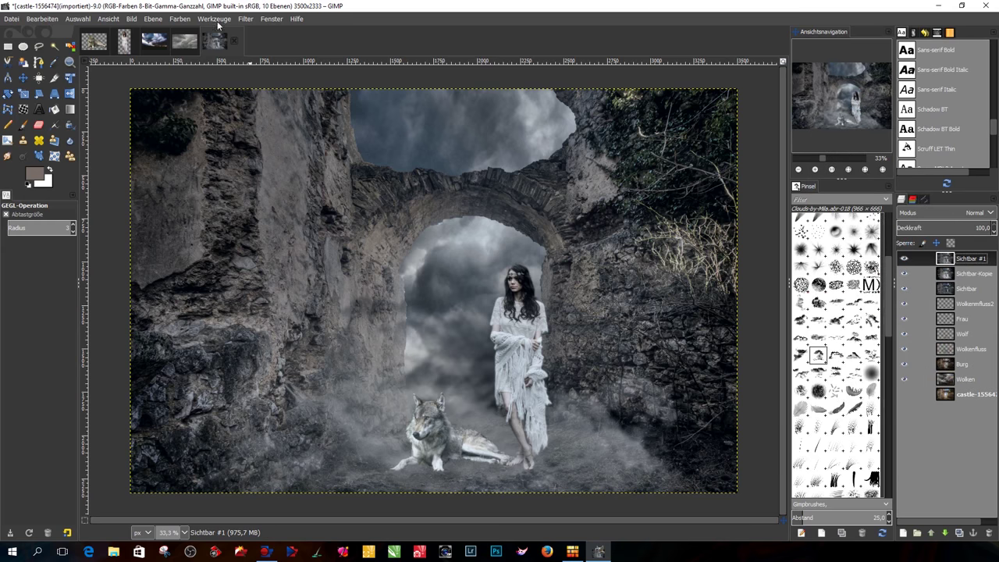
left_click(245, 18)
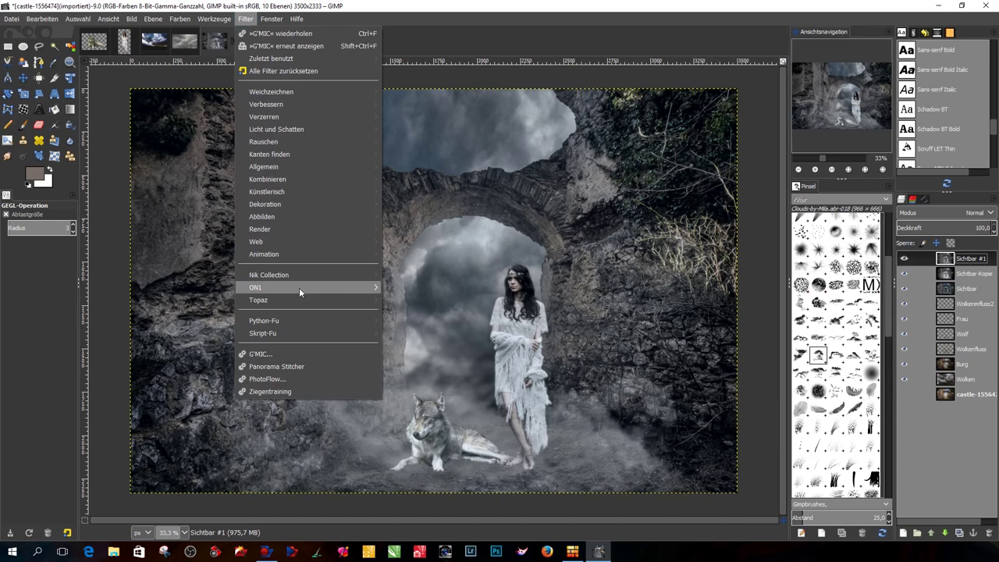
left_click(289, 353)
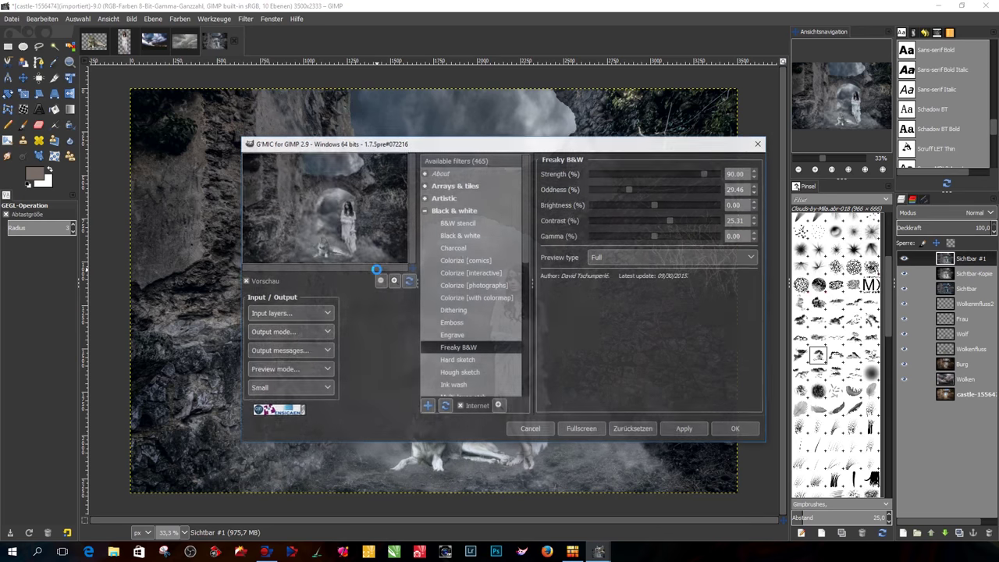
scroll(442, 244, "down", 1)
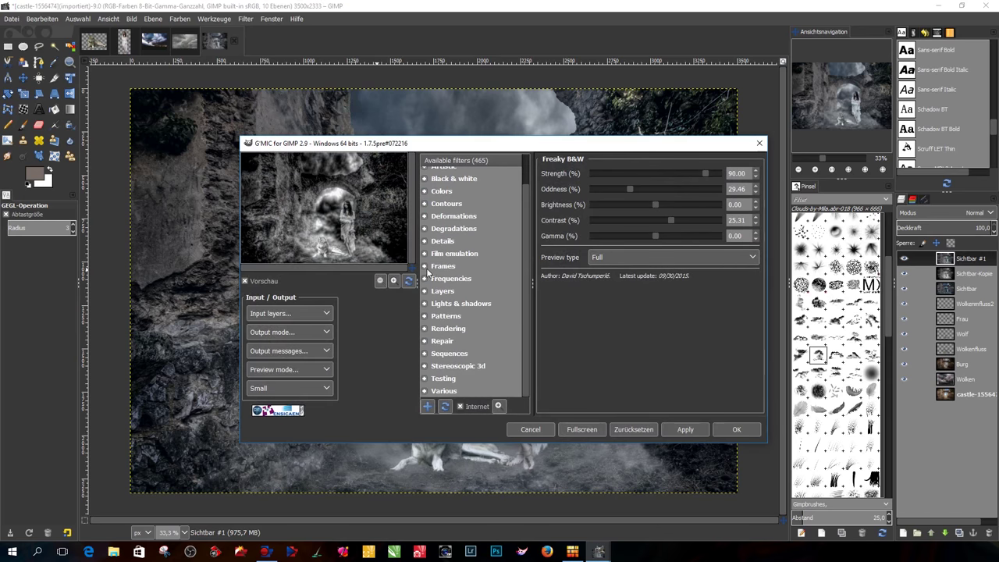
left_click(425, 268)
scroll(488, 278, "down", 4)
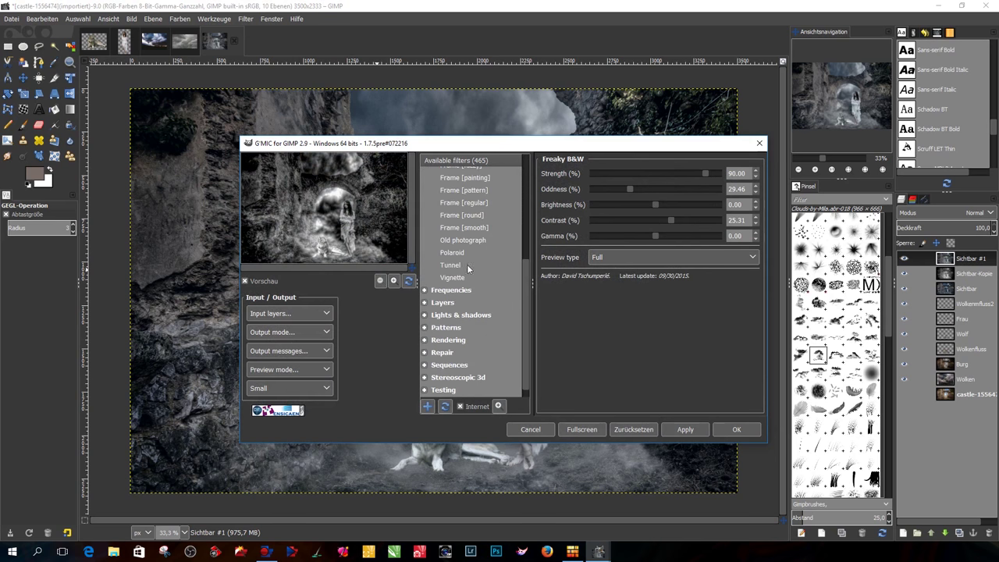
left_click(458, 254)
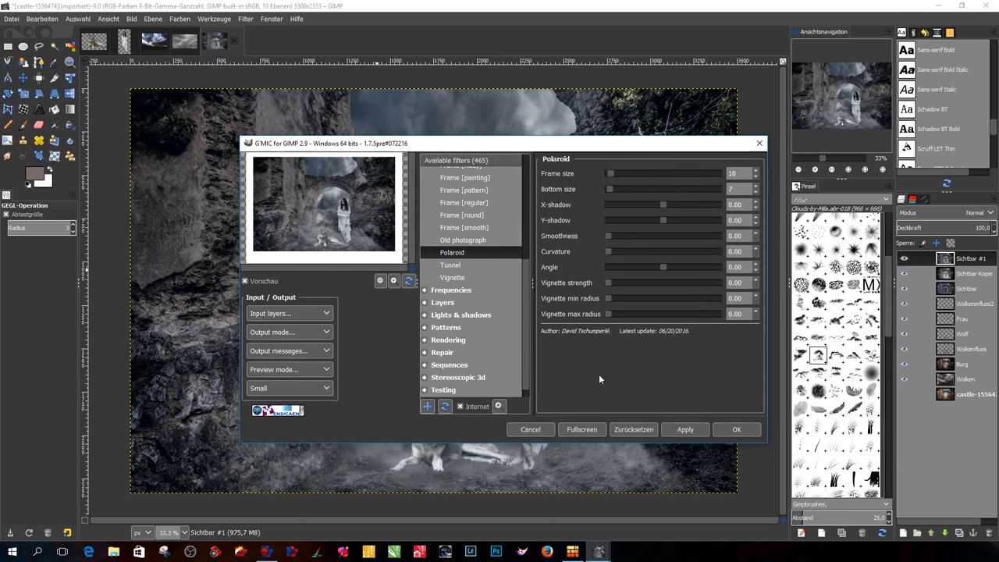
- Reset the Polaroid settings and zero the vignette radii, tilt angle and smoothness
left_click(629, 428)
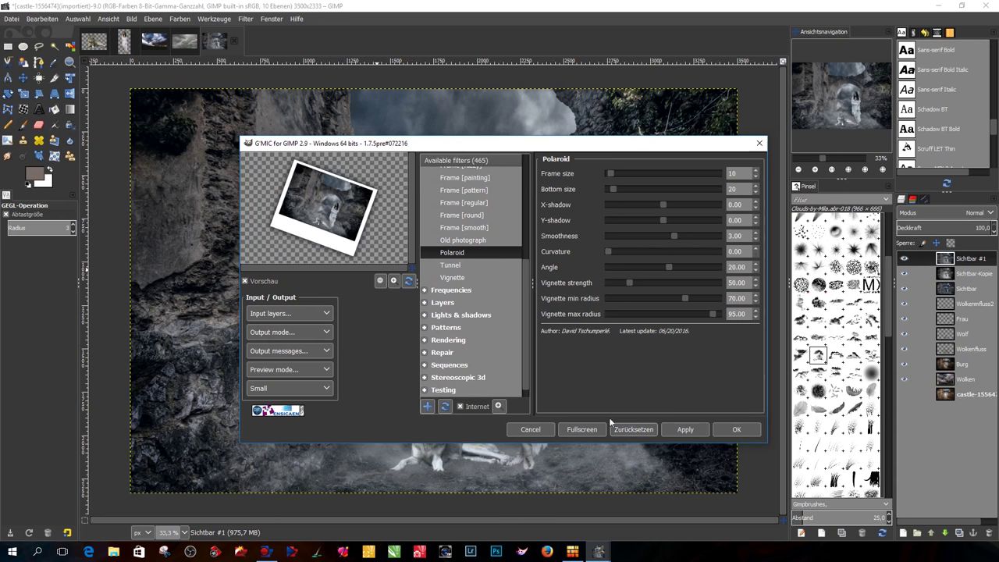
left_click_drag(713, 314, 598, 315)
mouse_move(684, 297)
left_mouse_down()
mouse_move(599, 297)
mouse_move(579, 282)
left_mouse_up()
mouse_move(664, 270)
left_mouse_down()
mouse_move(651, 269)
mouse_move(665, 266)
left_mouse_up()
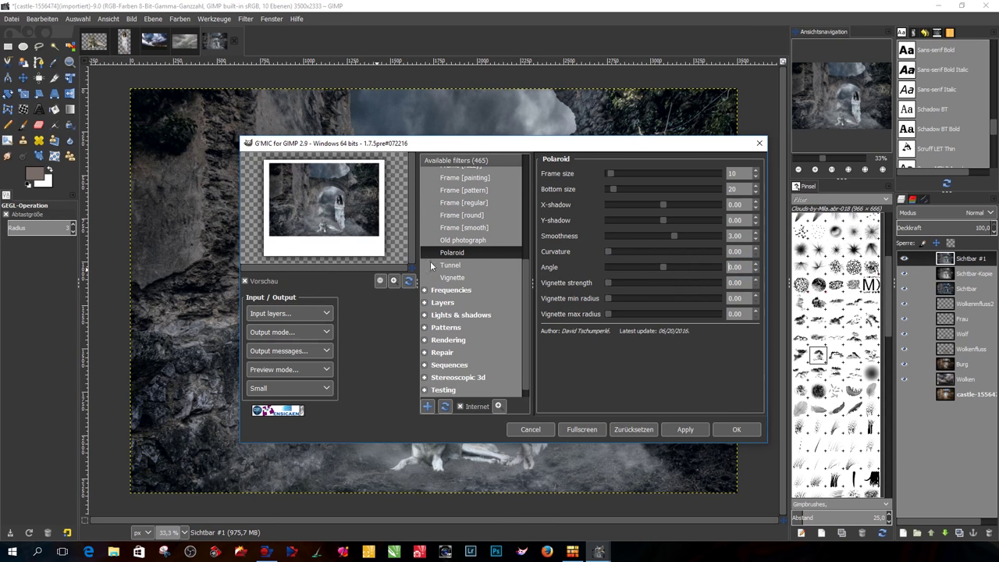
left_click_drag(671, 236, 586, 235)
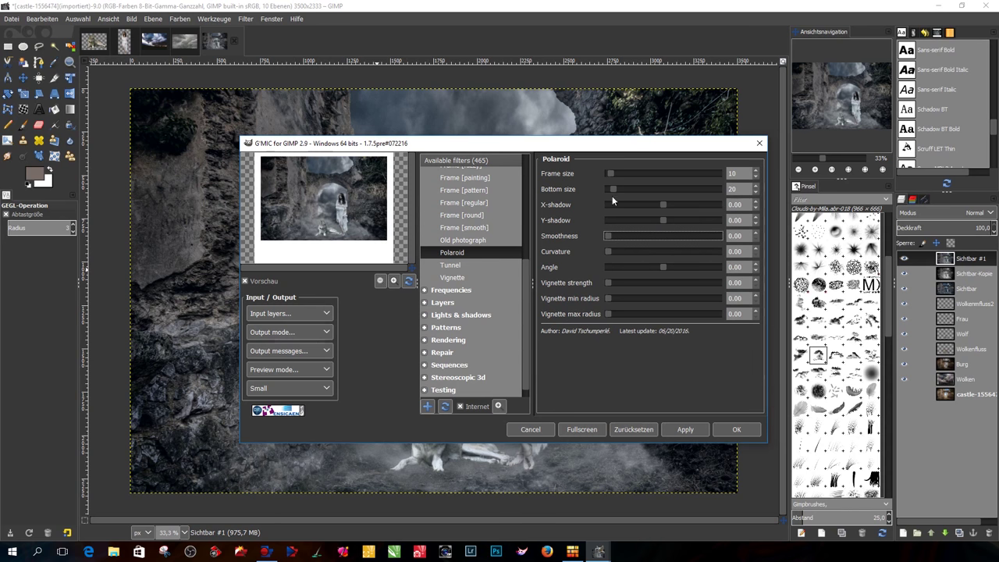
- Set Polaroid frame size and bottom size to 7 and apply the frame
left_click(755, 192)
left_click(755, 193)
left_click(755, 193)
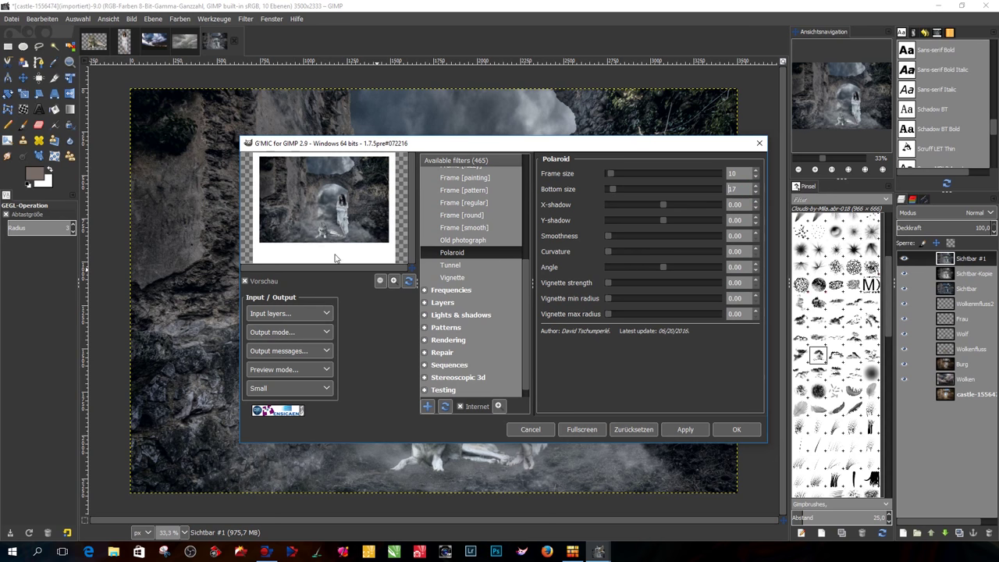
left_click(756, 193)
left_click(756, 192)
left_click(756, 193)
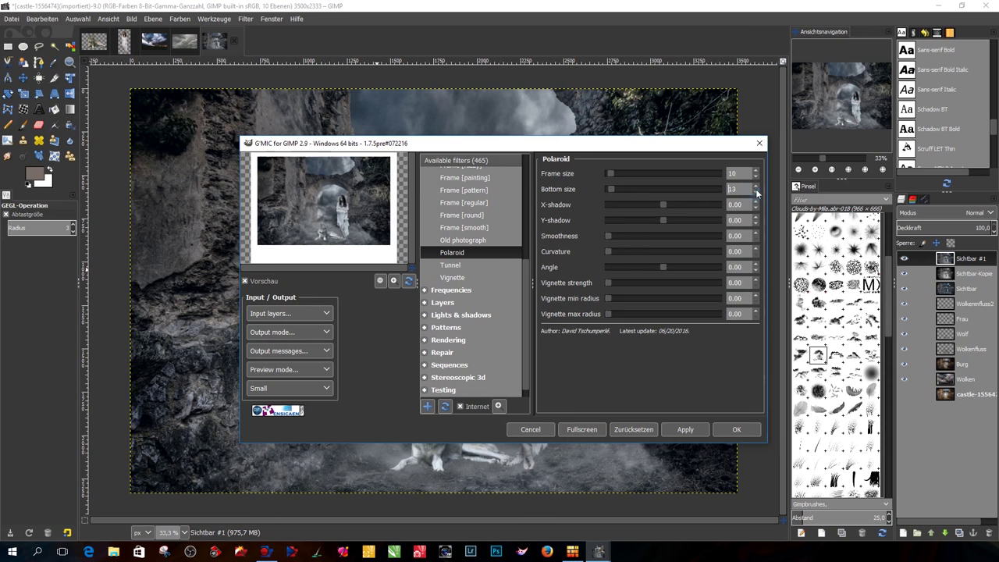
left_click(756, 193)
left_click(756, 193)
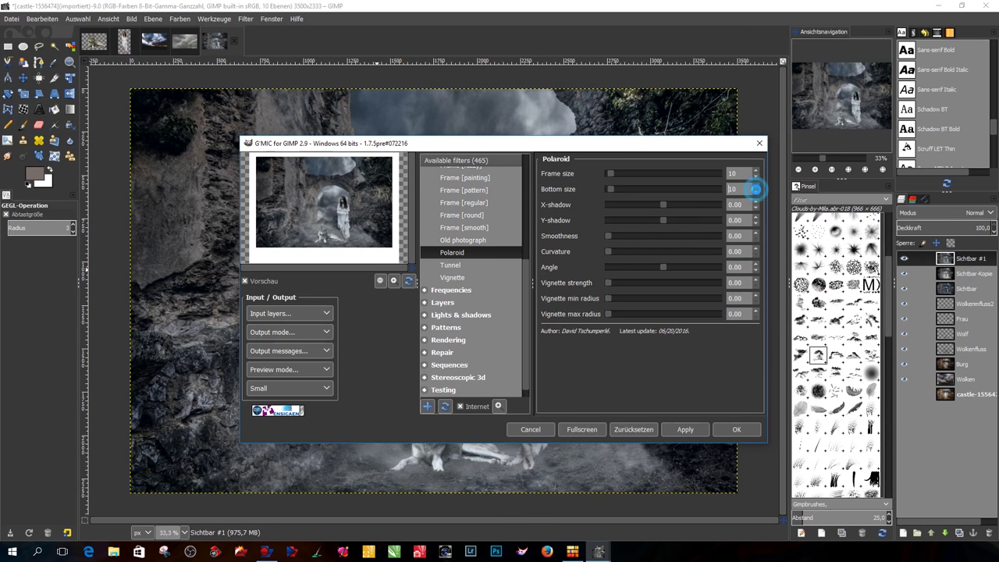
left_click(755, 177)
left_click(755, 178)
left_click(756, 177)
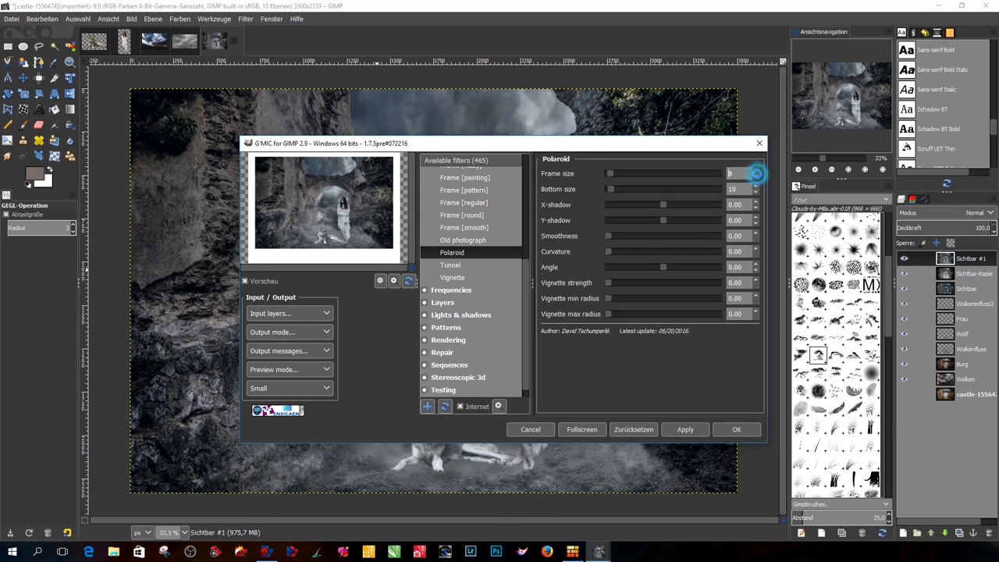
left_click(756, 192)
left_click(756, 193)
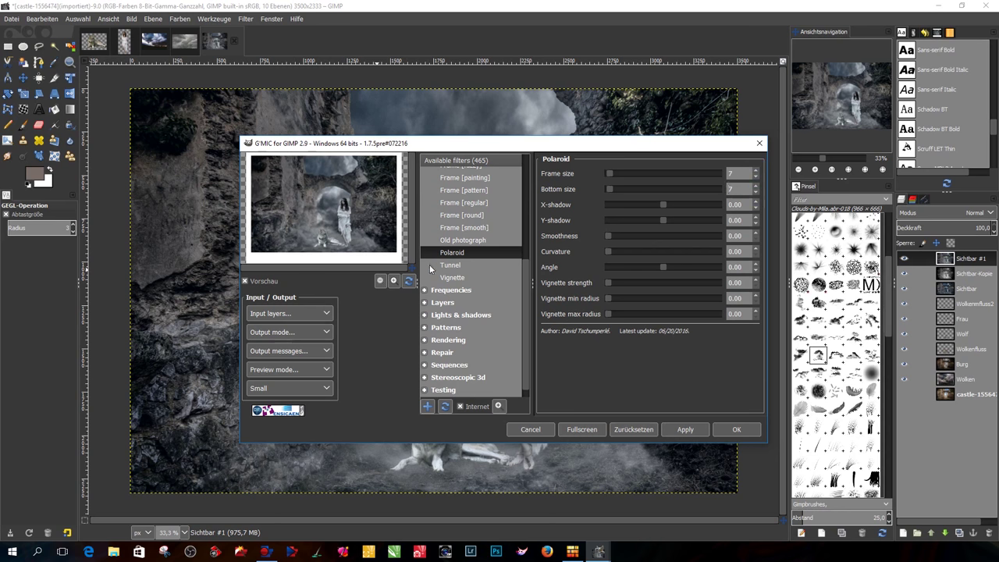
left_click(736, 430)
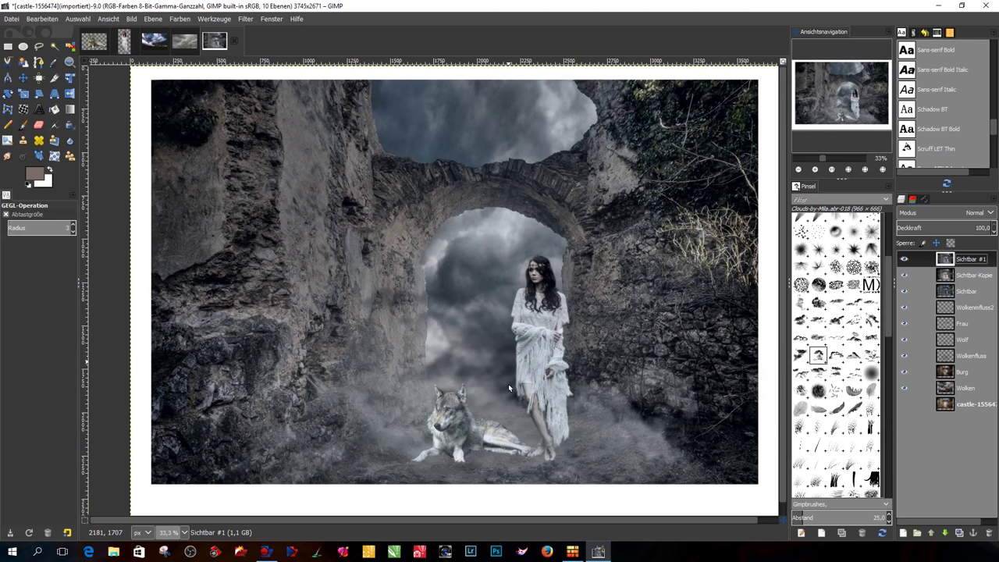
- Zoom out to view the finished white Polaroid border around the composite
scroll(508, 383, "down", 1)
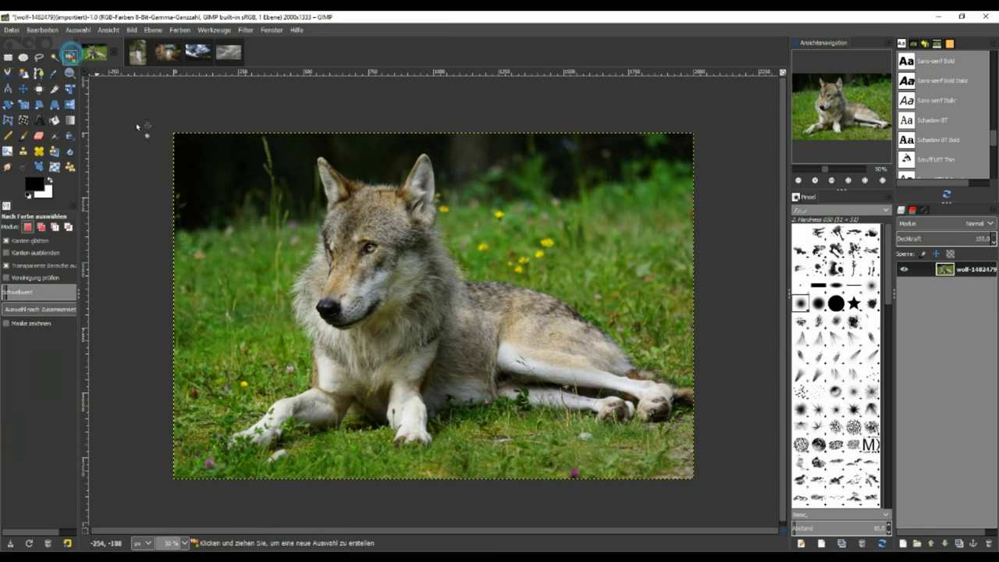
- Fuzzy-select the grass and dark background areas around the wolf, including near its paw
left_click(566, 237)
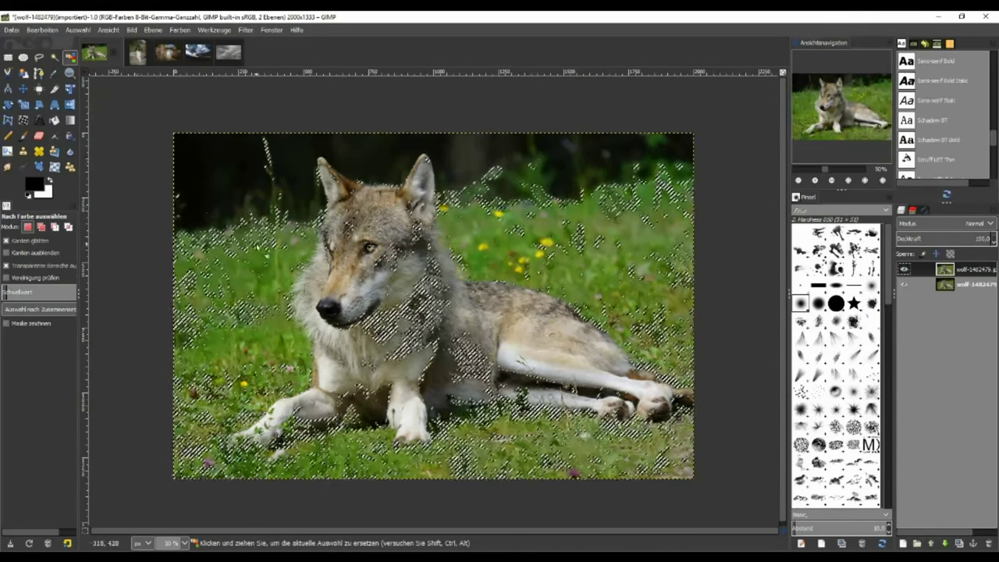
left_click_drag(566, 237, 553, 233)
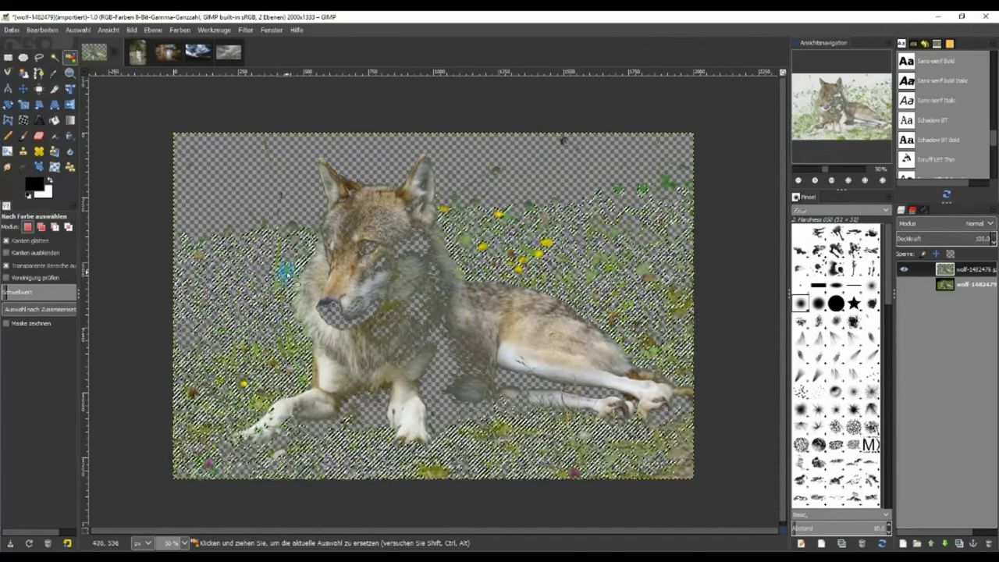
left_click(444, 211)
left_click_drag(289, 345, 509, 442)
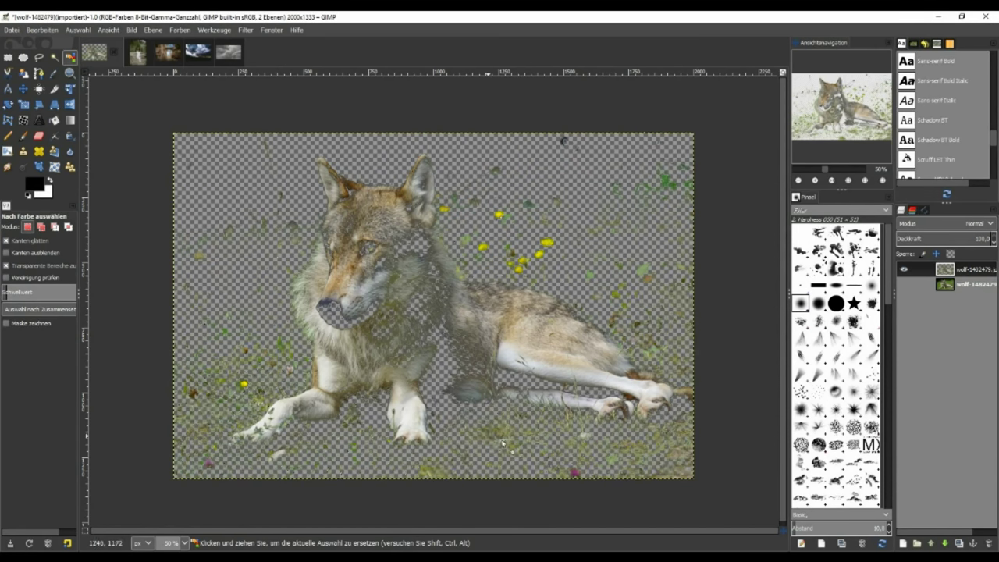
- Zoom to 100% and un-erase the wolf's nose and muzzle with the Eraser
key("1")
key("shift+e")
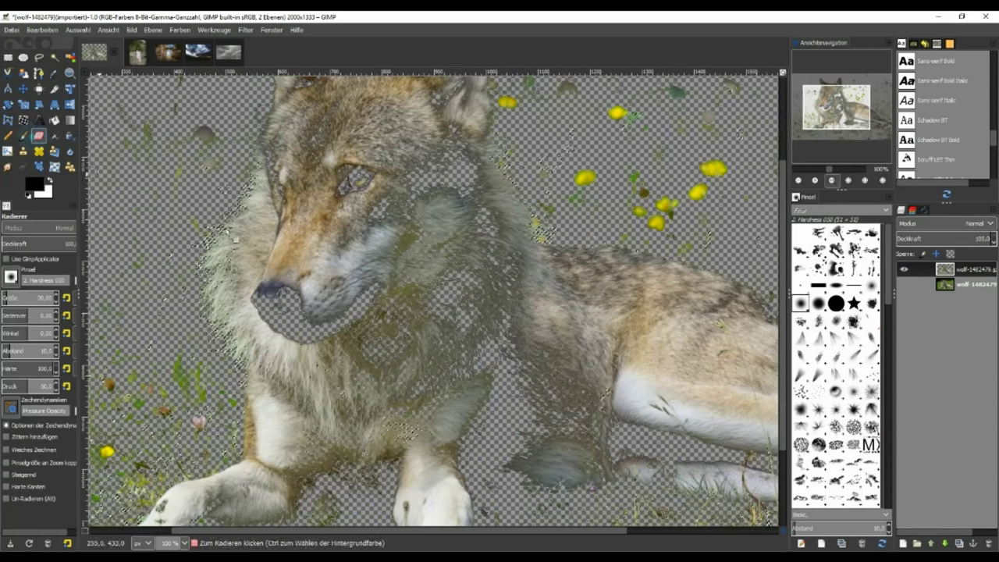
left_click(6, 498)
left_click_drag(325, 352, 375, 328)
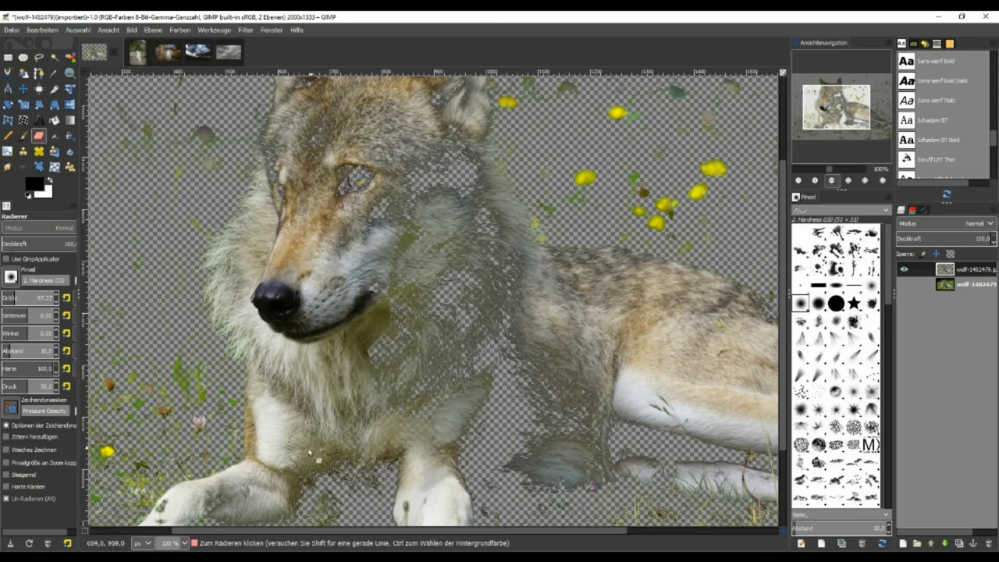
left_click_drag(374, 387, 352, 184)
- Restore the wolf's fur from forehead to chest, right foreleg, paw and ground under hind paws
scroll(351, 184, "up", 3)
mouse_move(293, 275)
left_mouse_down()
mouse_move(460, 320)
mouse_move(484, 406)
mouse_move(463, 444)
left_mouse_up()
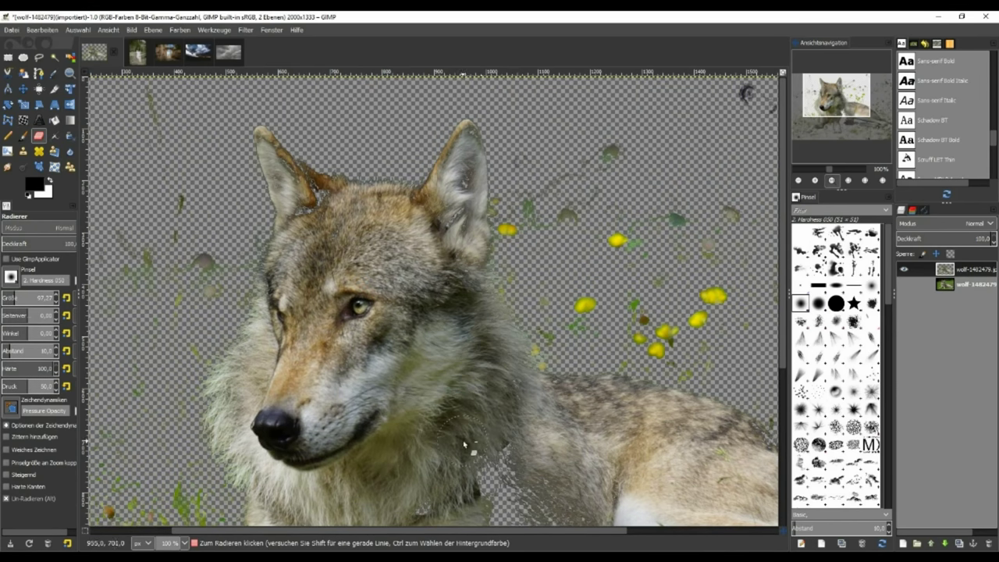
scroll(464, 443, "down", 5)
mouse_move(492, 234)
left_mouse_down()
mouse_move(319, 343)
mouse_move(234, 413)
mouse_move(176, 432)
left_mouse_up()
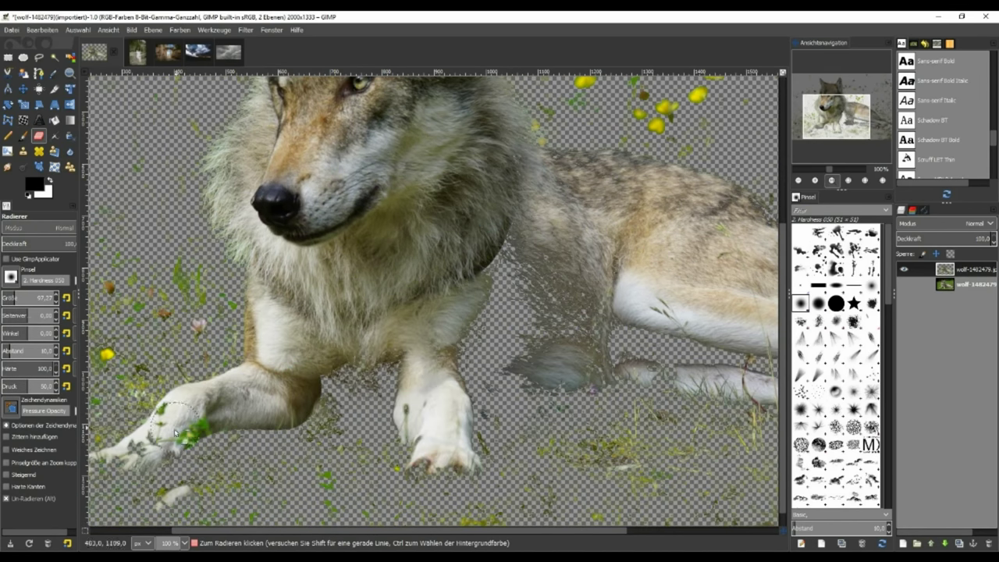
mouse_move(395, 425)
left_mouse_down()
mouse_move(469, 391)
mouse_move(508, 247)
mouse_move(617, 351)
mouse_move(632, 343)
mouse_move(484, 375)
mouse_move(676, 376)
left_mouse_up()
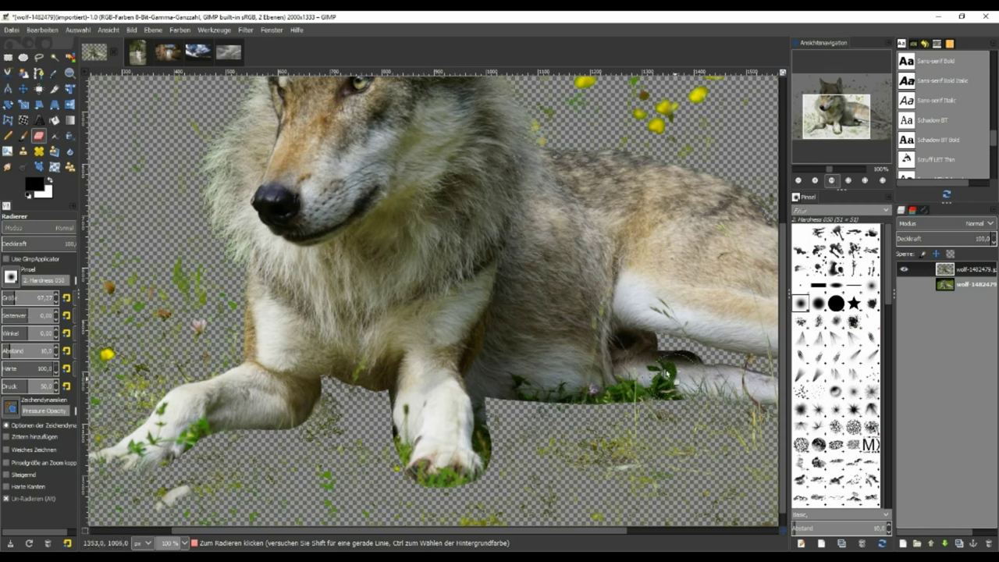
left_click_drag(576, 529, 671, 529)
mouse_move(659, 376)
left_mouse_down()
mouse_move(636, 406)
mouse_move(734, 394)
left_mouse_up()
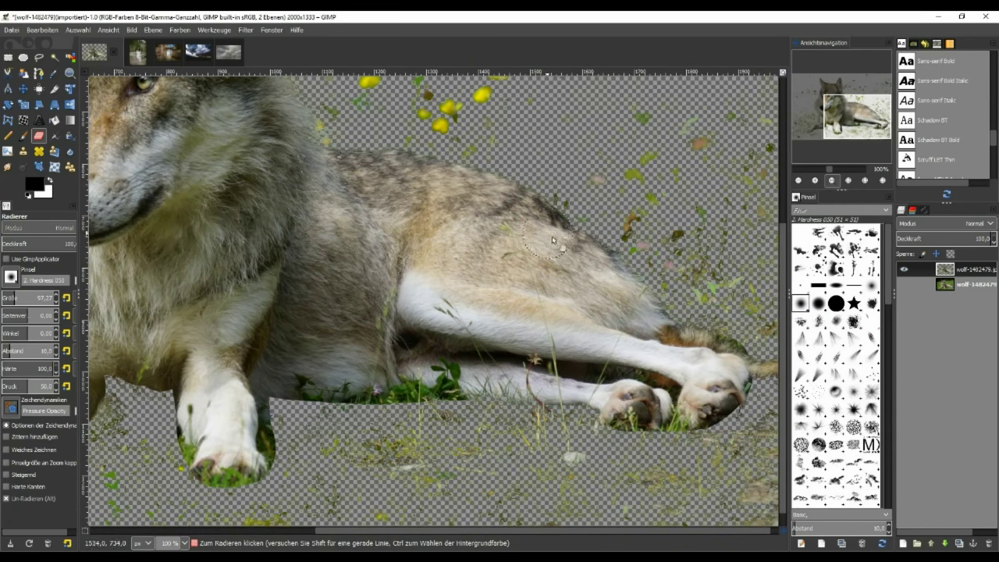
scroll(632, 523, "down", 1)
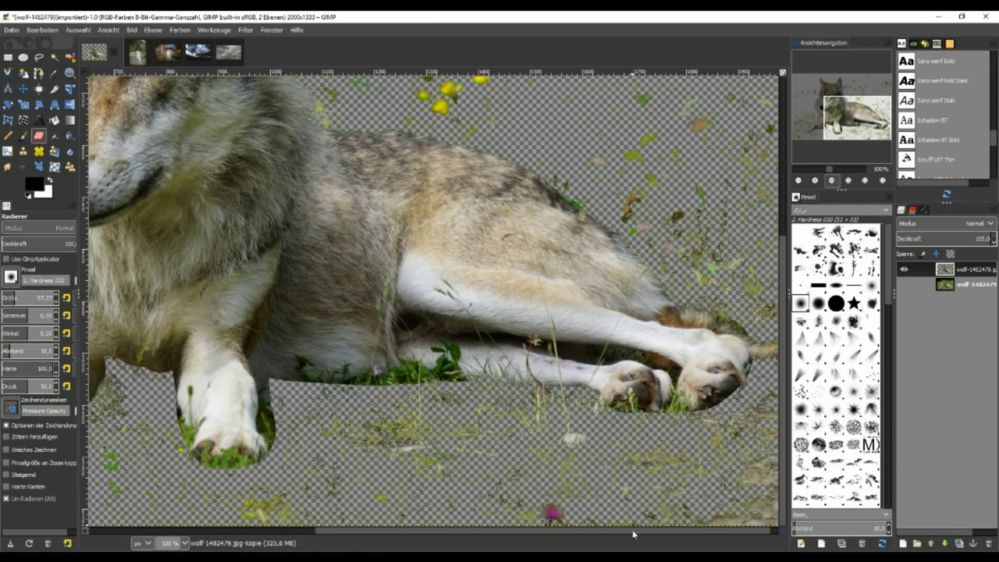
left_click_drag(634, 531, 465, 531)
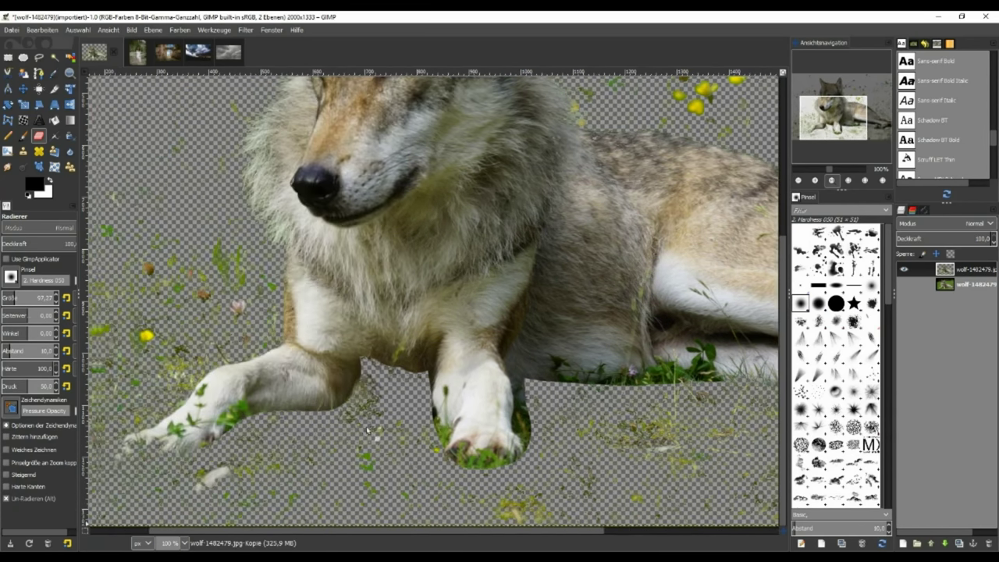
scroll(338, 386, "up", 5)
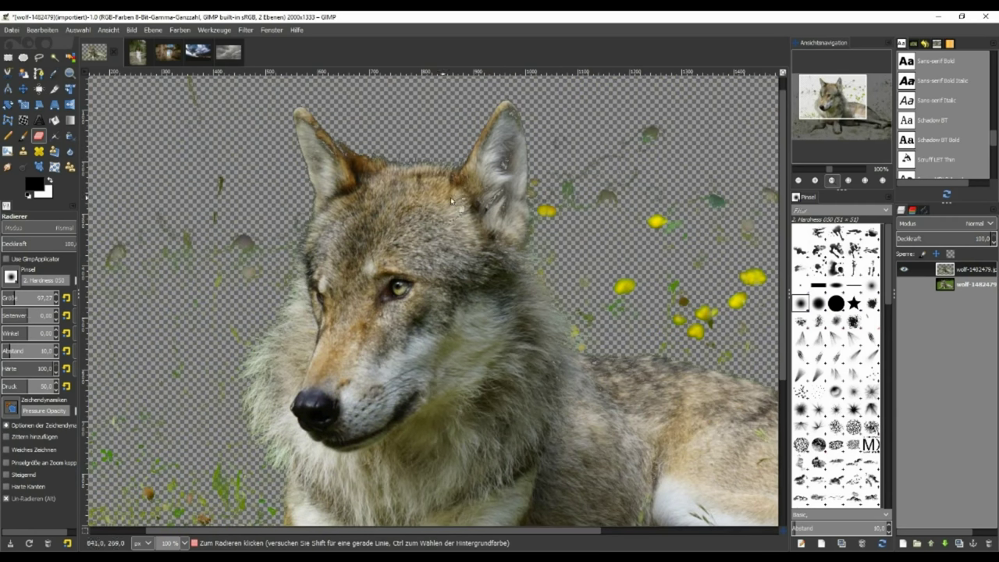
- With a size-188 eraser, erase the yellow flowers and grass specks around the wolf and bottom edge
left_click(8, 300)
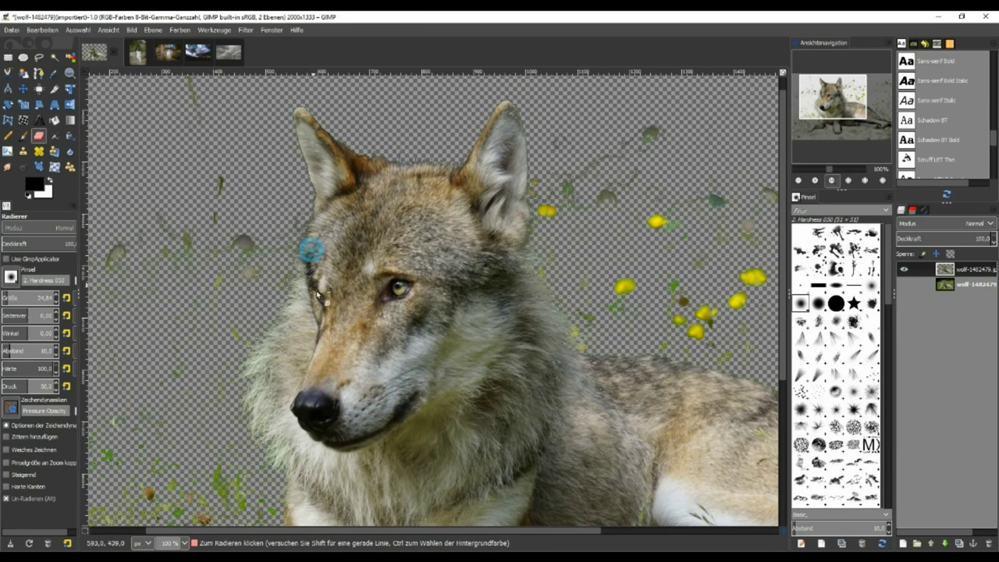
scroll(375, 227, "down", 3)
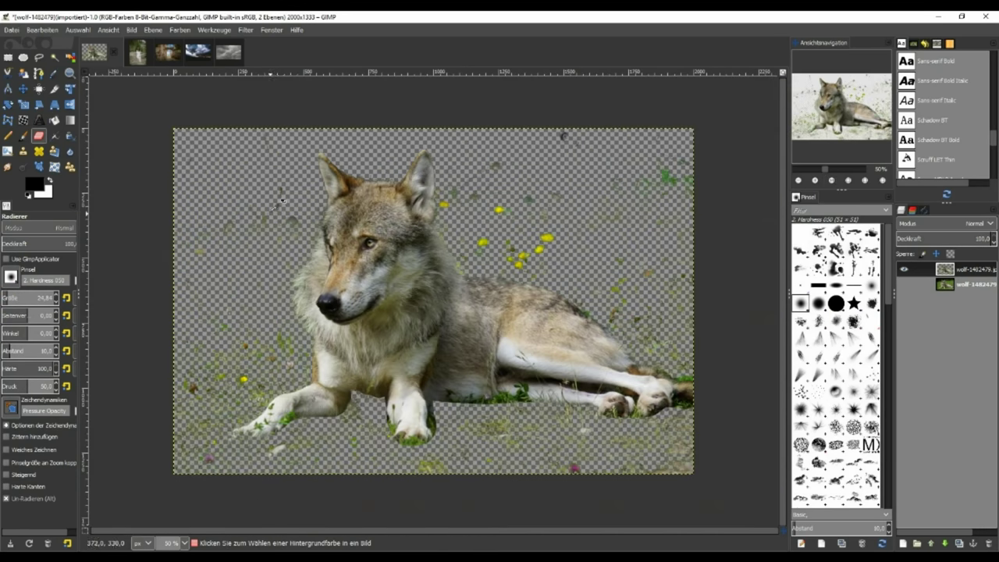
scroll(374, 226, "up", 2)
left_click(13, 297)
mouse_move(636, 246)
left_mouse_down()
mouse_move(568, 256)
mouse_move(710, 295)
mouse_move(765, 367)
left_mouse_up()
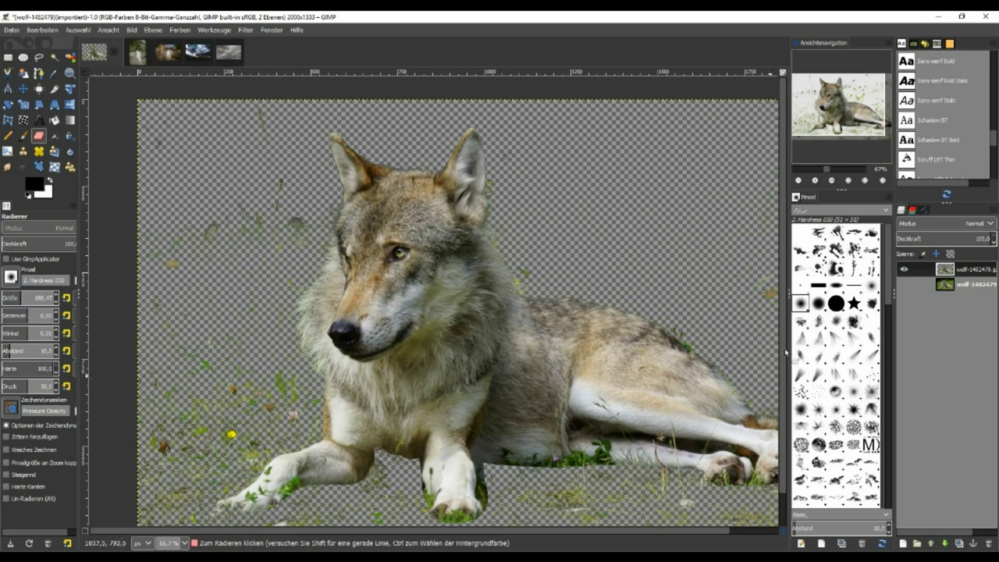
left_click_drag(296, 226, 162, 216)
mouse_move(249, 358)
left_mouse_down()
mouse_move(221, 524)
mouse_move(306, 521)
left_mouse_up()
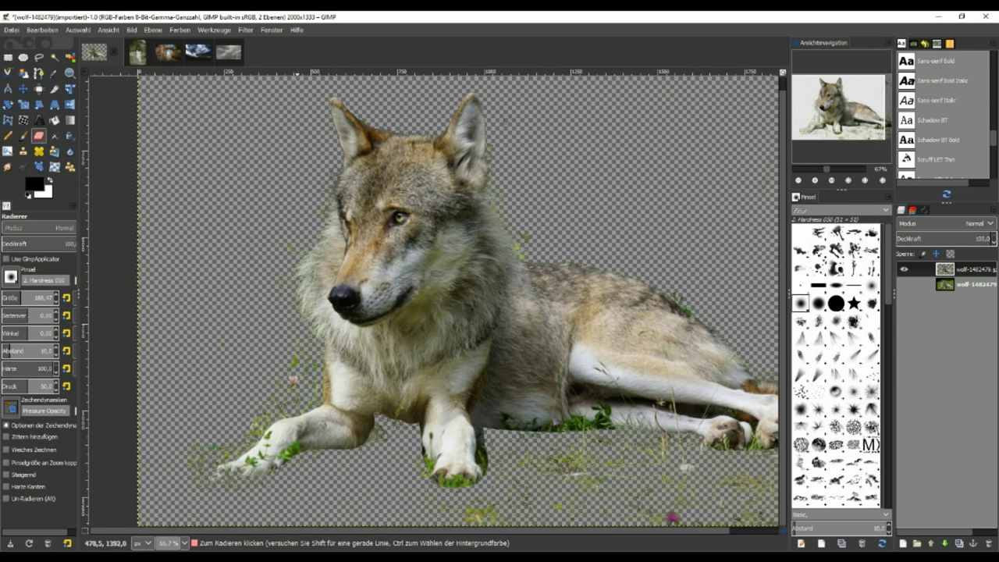
left_click(442, 523)
mouse_move(443, 525)
left_mouse_down()
mouse_move(720, 506)
mouse_move(765, 514)
left_mouse_up()
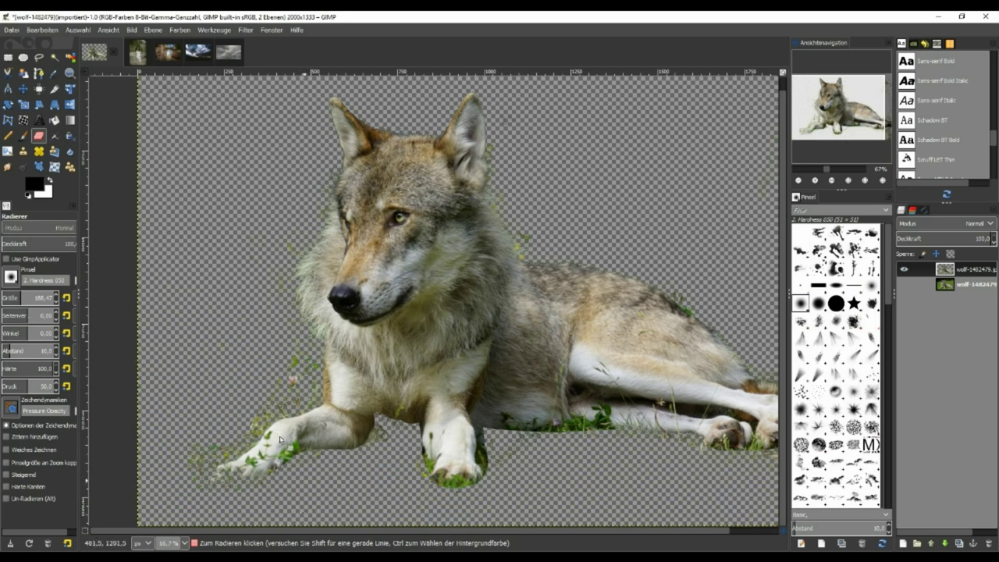
- Zoom in and erase grass specks along the front leg and left of the paw
scroll(232, 407, "up", 1)
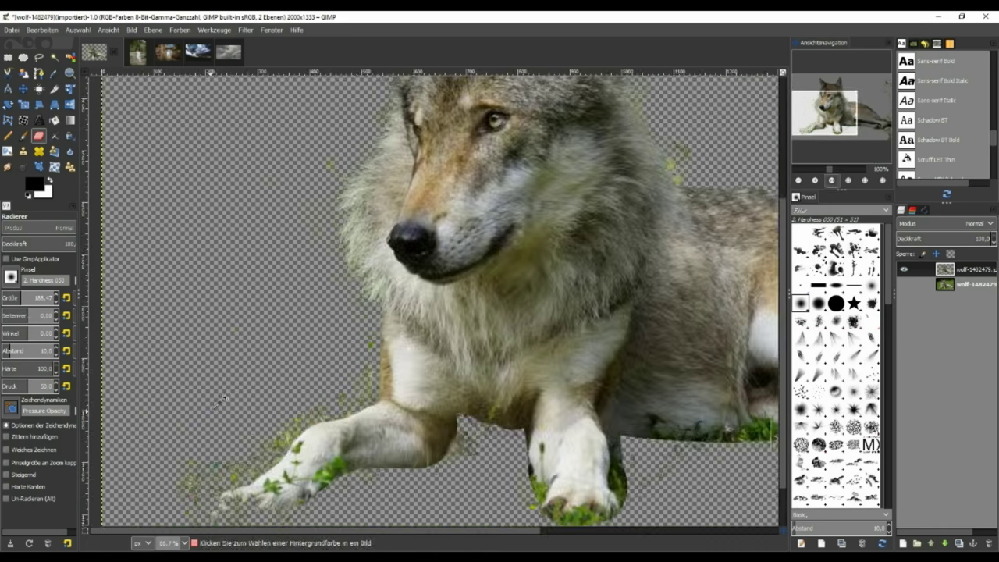
scroll(219, 394, "up", 2)
mouse_move(527, 275)
left_mouse_down()
mouse_move(482, 403)
mouse_move(381, 443)
mouse_move(526, 381)
left_mouse_up()
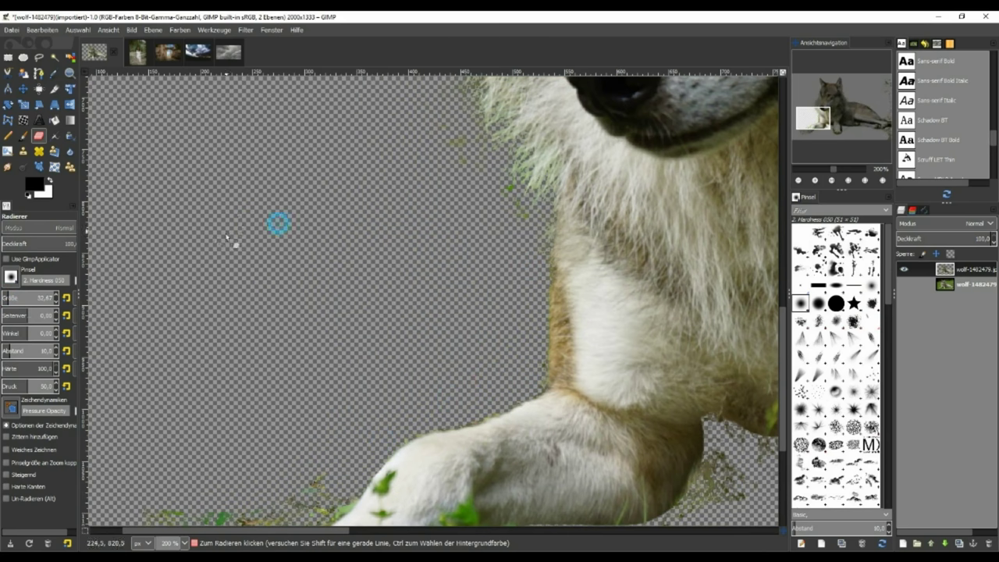
scroll(311, 285, "down", 5)
left_click_drag(292, 307, 212, 342)
mouse_move(192, 306)
left_mouse_down()
mouse_move(166, 300)
mouse_move(183, 363)
mouse_move(173, 422)
left_mouse_up()
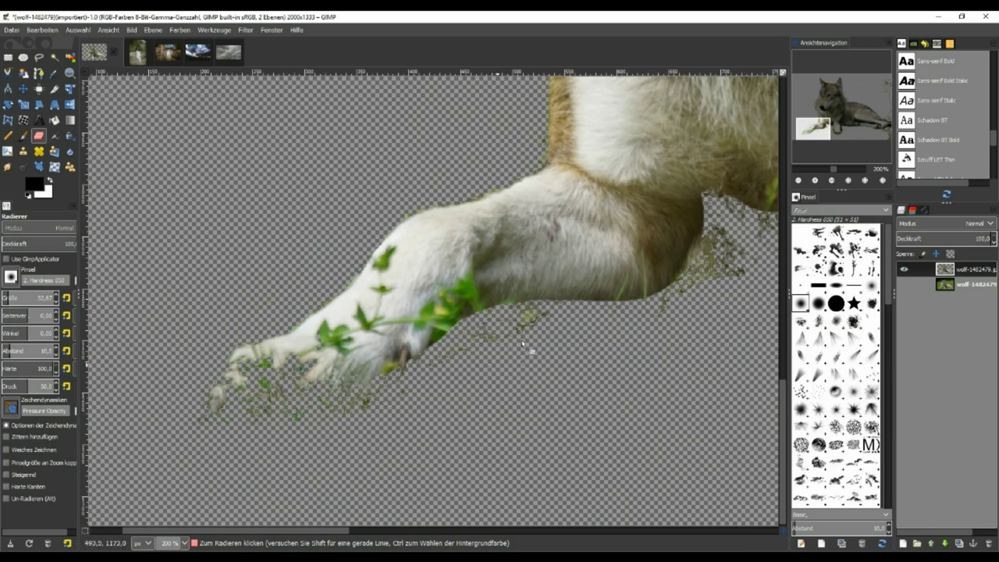
- Restore the green leaves on the paw and clean fragments below the leg, keeping its fur intact
left_click(6, 499)
mouse_move(317, 381)
left_mouse_down()
mouse_move(279, 370)
mouse_move(309, 396)
left_mouse_up()
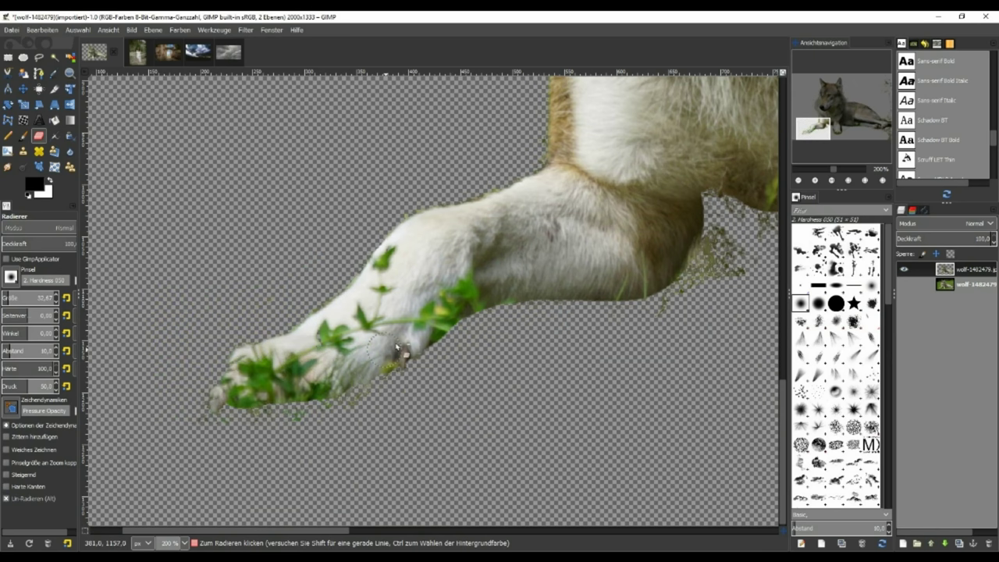
left_click(6, 499)
left_click_drag(328, 530, 397, 530)
mouse_move(517, 225)
left_mouse_down()
mouse_move(486, 302)
mouse_move(614, 245)
left_mouse_up()
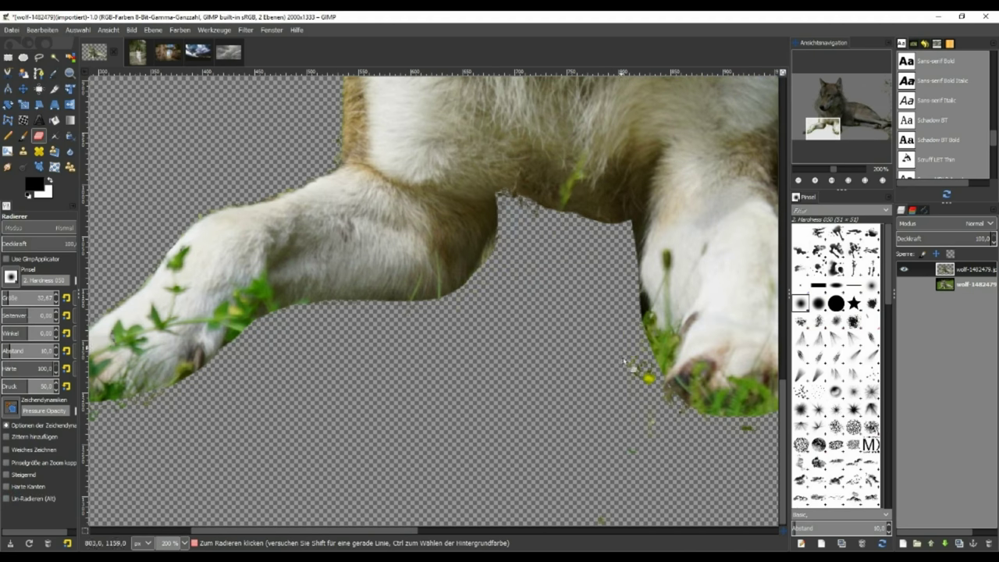
left_click(6, 499)
mouse_move(511, 202)
left_mouse_down()
mouse_move(602, 235)
mouse_move(546, 216)
mouse_move(536, 239)
mouse_move(457, 278)
mouse_move(585, 260)
mouse_move(636, 297)
mouse_move(624, 307)
mouse_move(562, 289)
left_mouse_up()
left_click(7, 498)
- Switch to the 2. Hardness 025 brush at pressure 22 and clean grass right of the paw
left_click(11, 277)
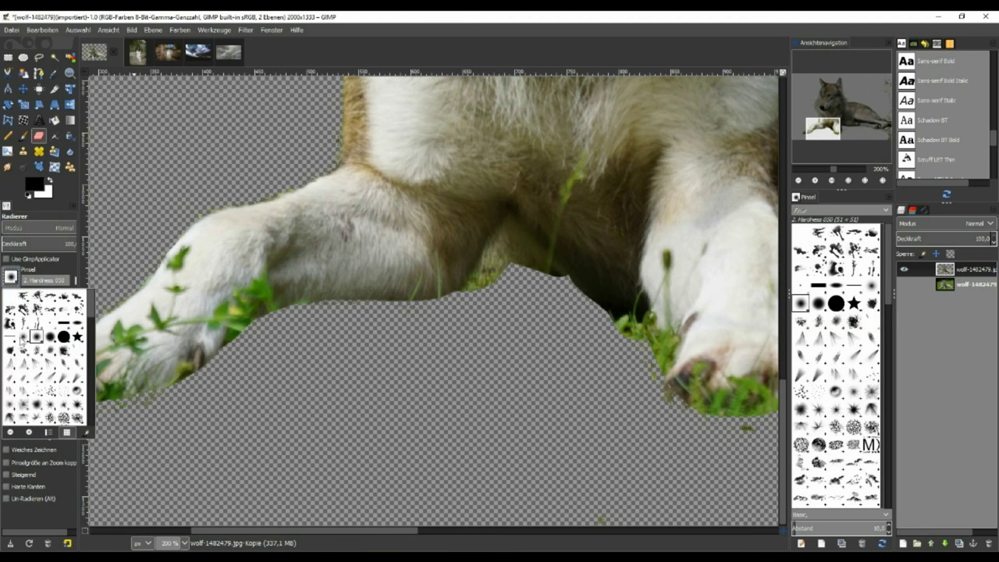
left_click(22, 338)
left_click(7, 386)
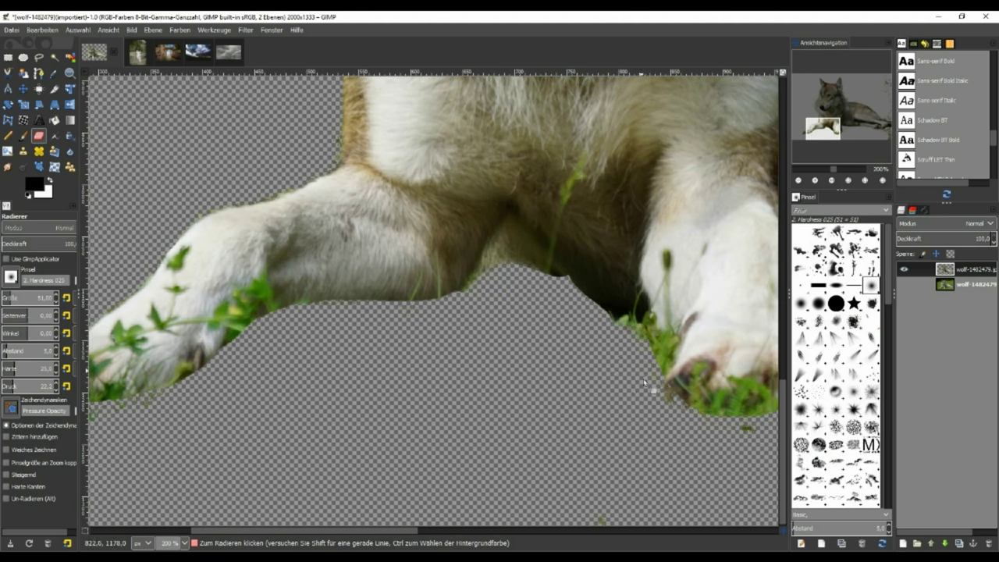
left_click_drag(377, 527, 451, 530)
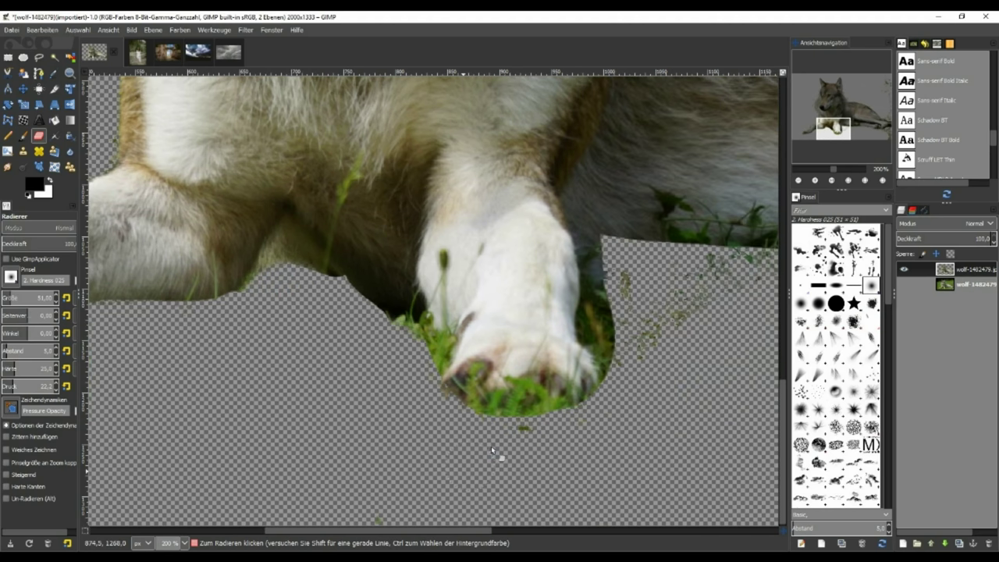
left_click_drag(607, 395, 619, 367)
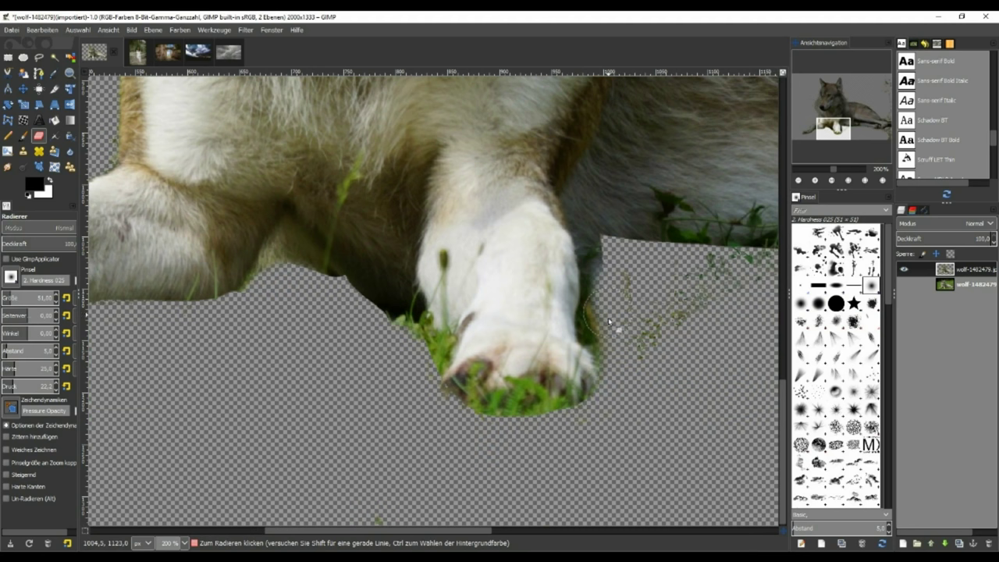
left_click_drag(656, 294, 720, 267)
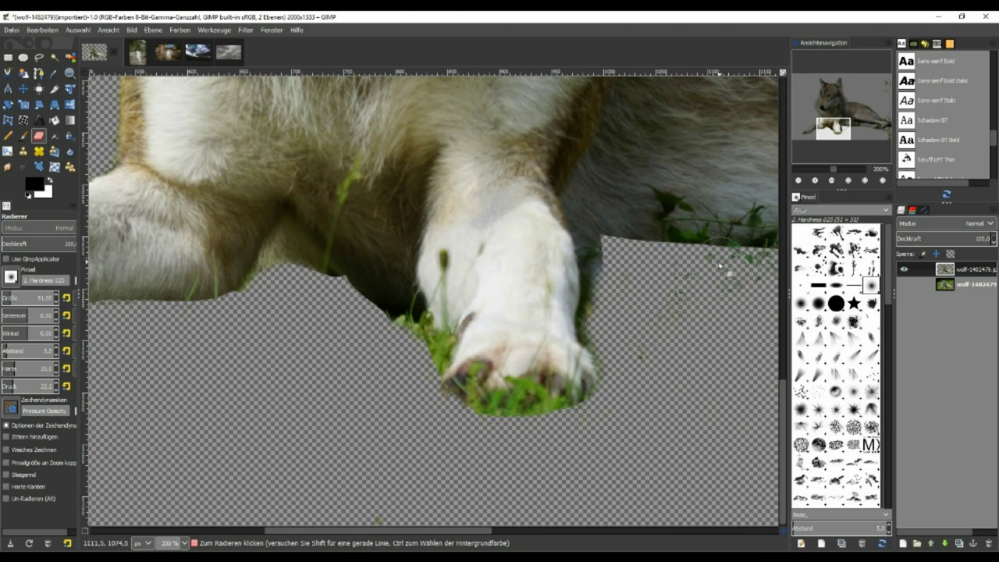
left_click(6, 498)
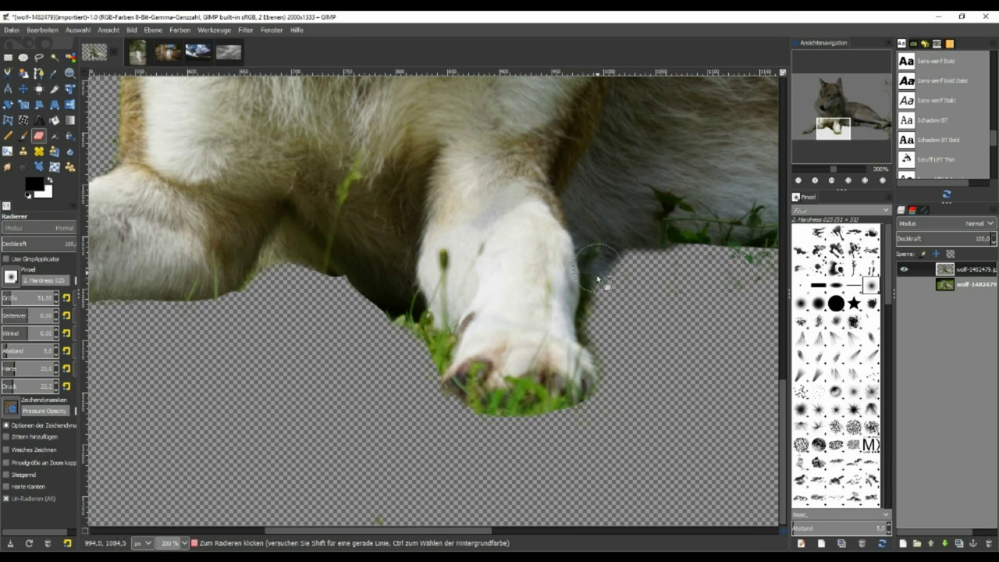
left_click_drag(609, 258, 673, 269)
left_click(6, 498)
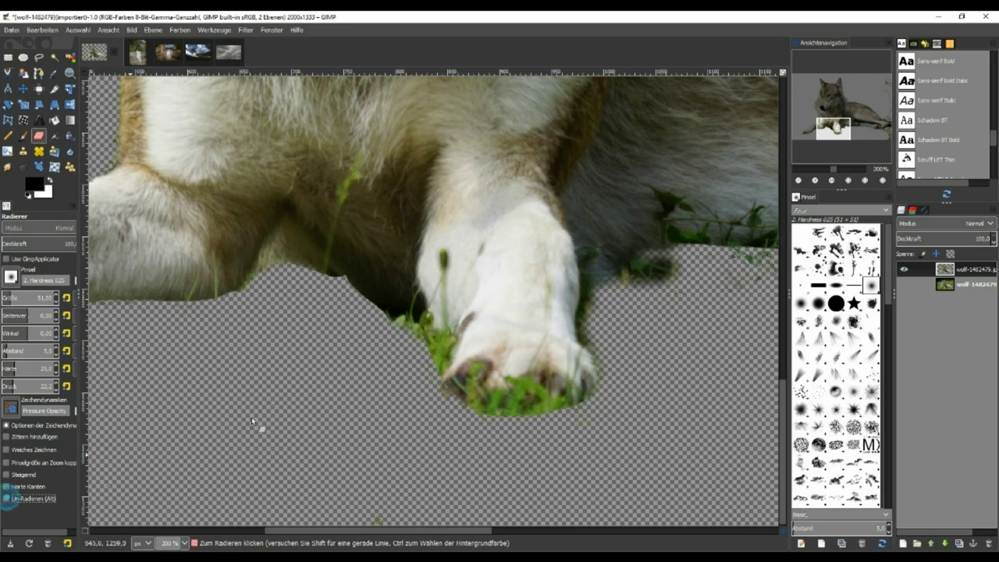
- With a size-37 eraser, erase grass and red stem tips under the legs, restoring a few specks
key("bracketleft")
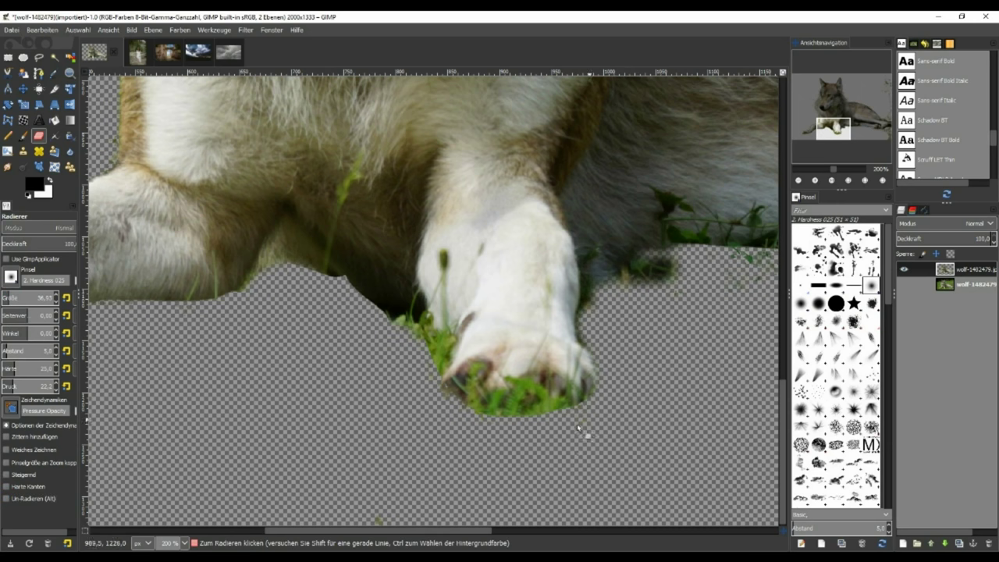
scroll(459, 529, "right", 5)
left_click_drag(424, 263, 554, 249)
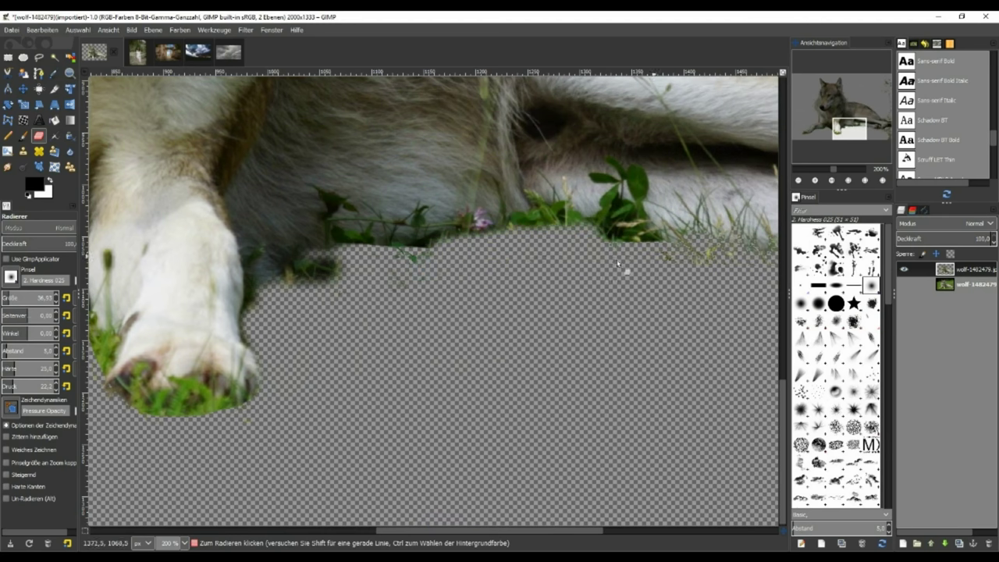
mouse_move(402, 279)
left_mouse_down()
mouse_move(313, 287)
mouse_move(305, 270)
mouse_move(302, 286)
left_mouse_up()
scroll(479, 531, "right", 5)
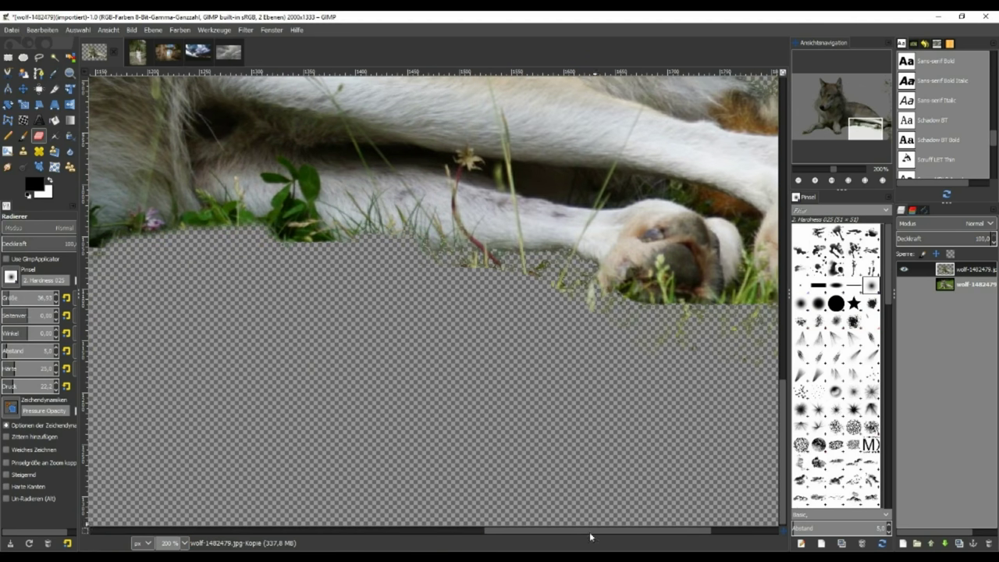
left_click_drag(439, 263, 550, 267)
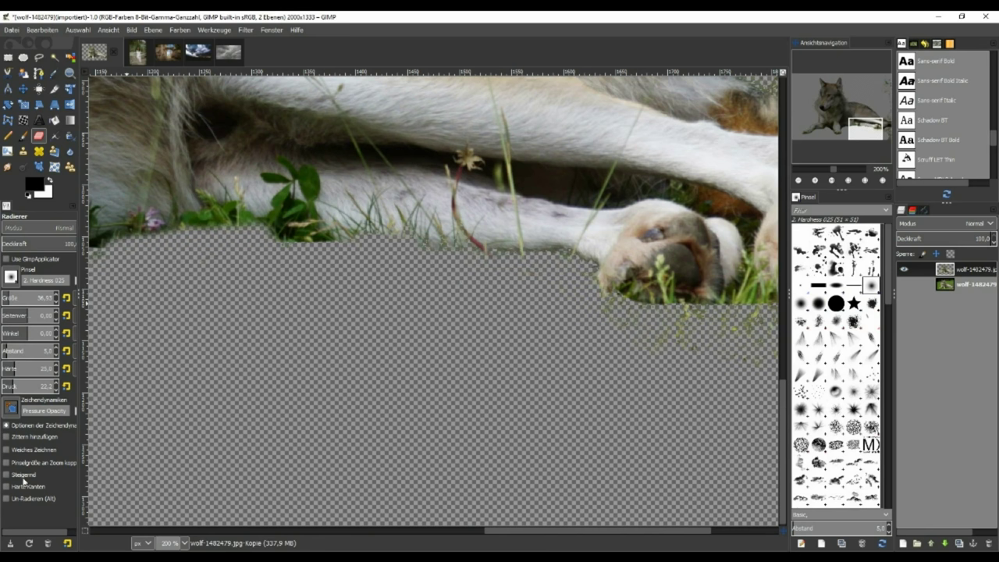
left_click(9, 498)
mouse_move(442, 231)
left_mouse_down()
mouse_move(374, 247)
mouse_move(395, 240)
left_mouse_up()
left_click_drag(470, 243, 326, 236)
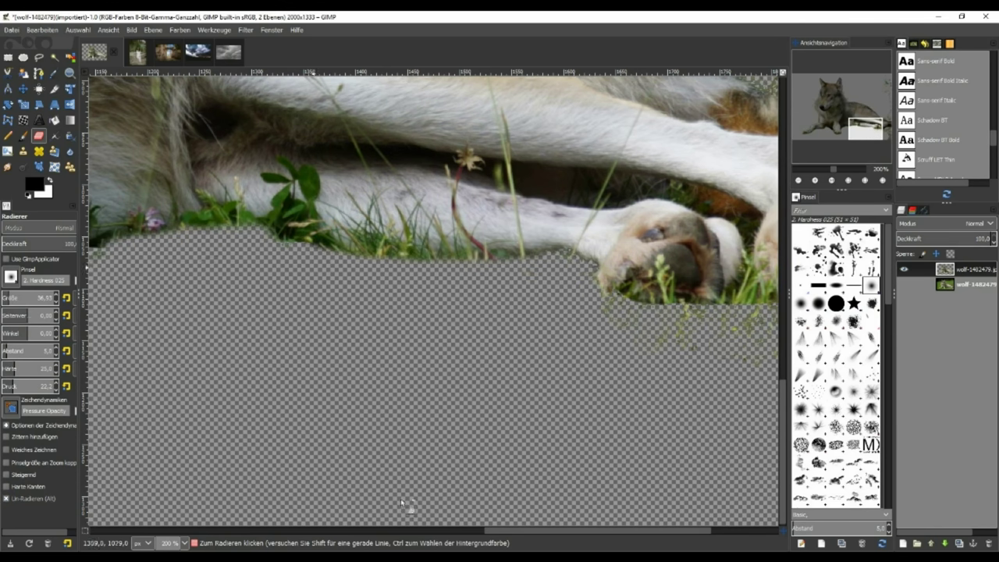
- Erase remaining grass and dirt below the paws and along the right edge with a size-233 eraser
left_click_drag(527, 530, 623, 528)
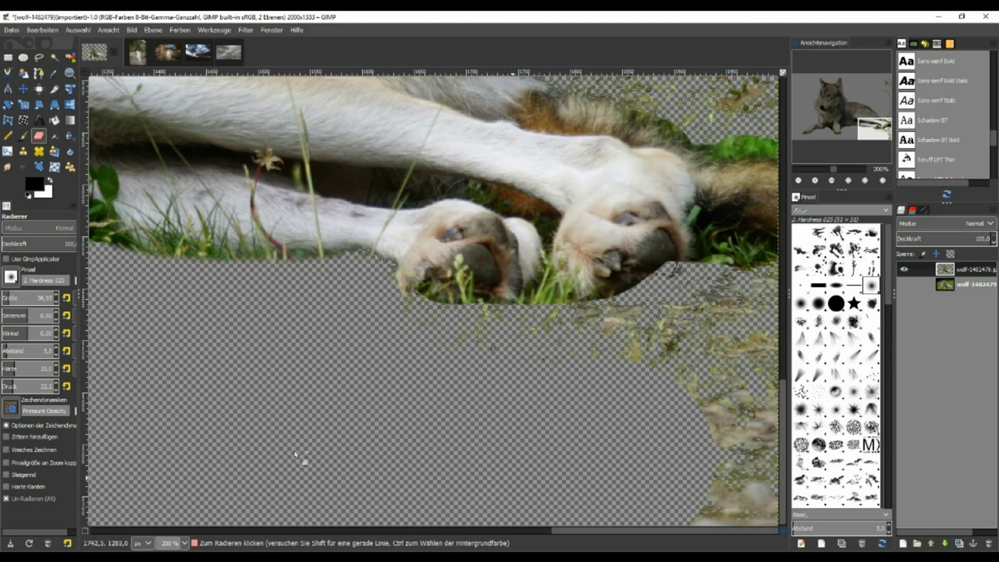
left_click(6, 499)
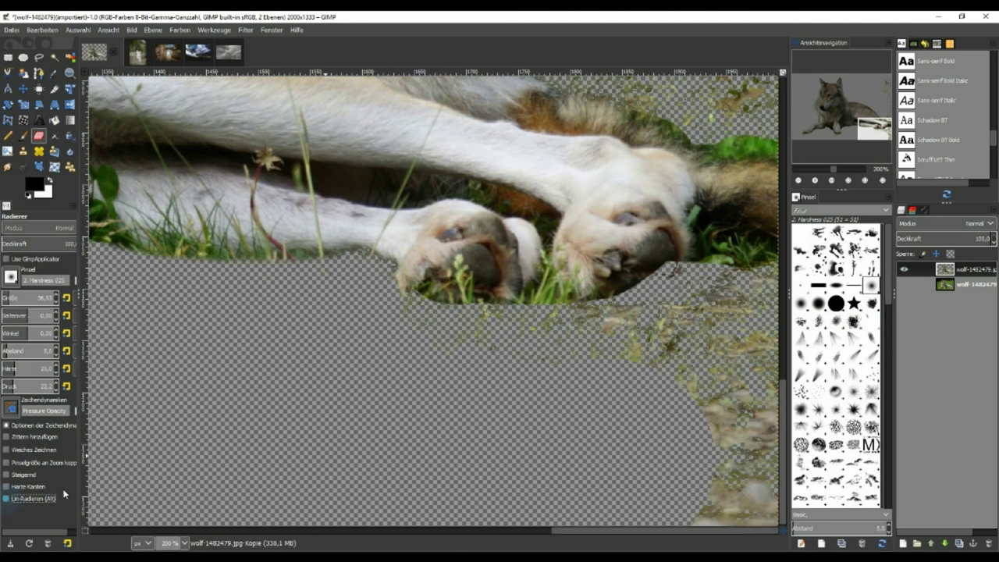
left_click_drag(674, 298, 588, 323)
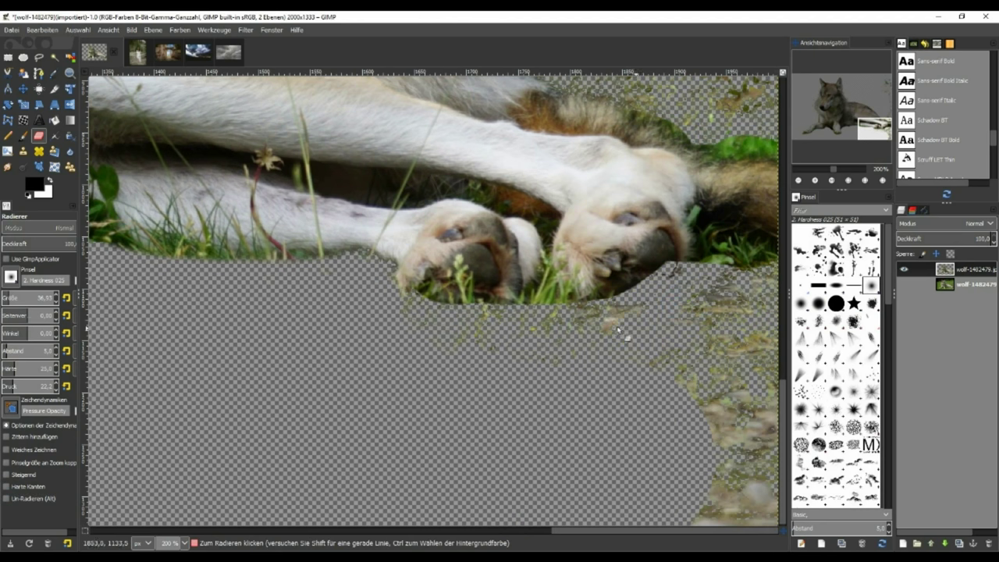
key("bracketright")
key("bracketright")
key("bracketright")
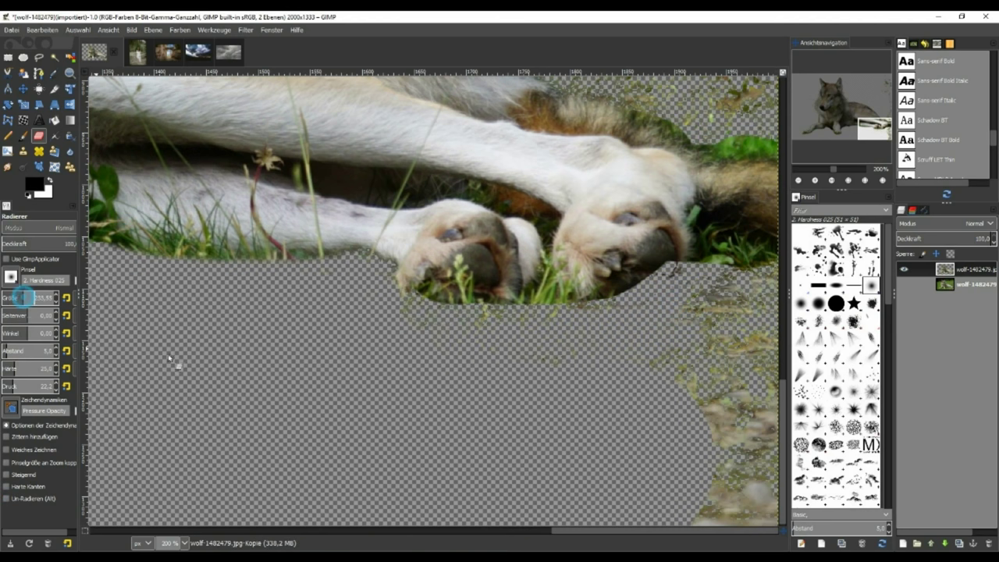
left_click_drag(695, 438, 677, 490)
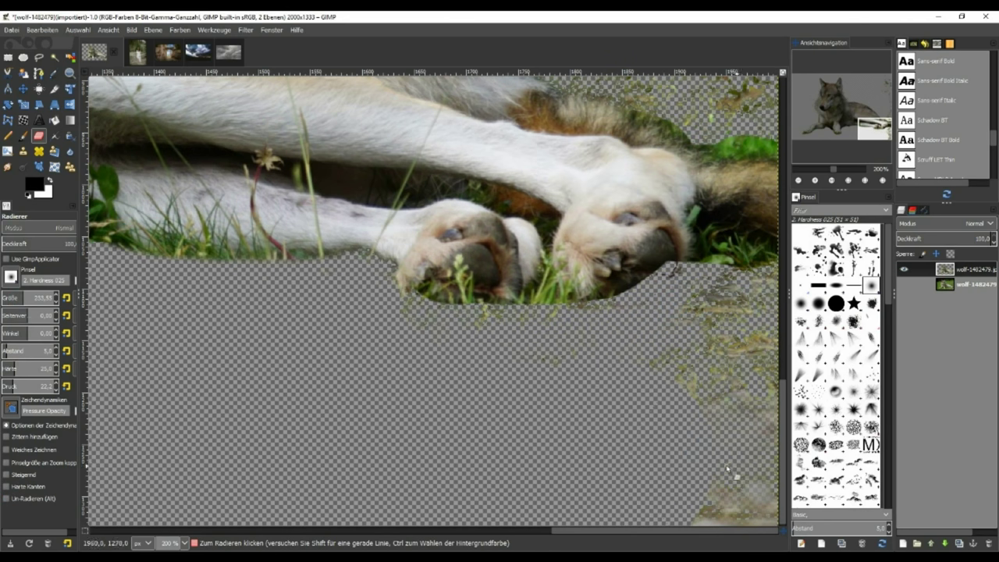
left_click_drag(777, 369, 770, 393)
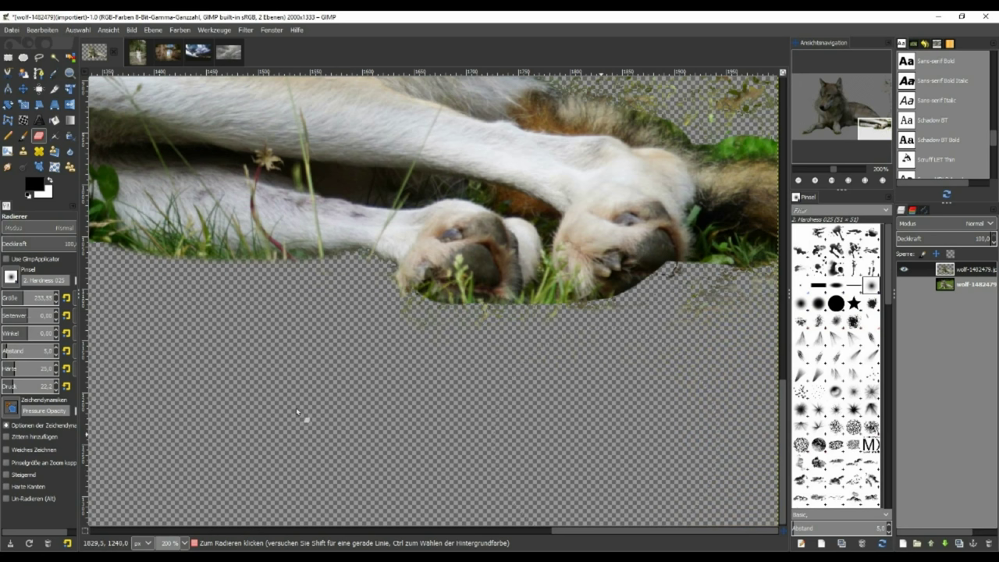
- At size 37, restore the grass beneath the paws and erase the green strip along the back fur
left_click(13, 296)
left_click(7, 499)
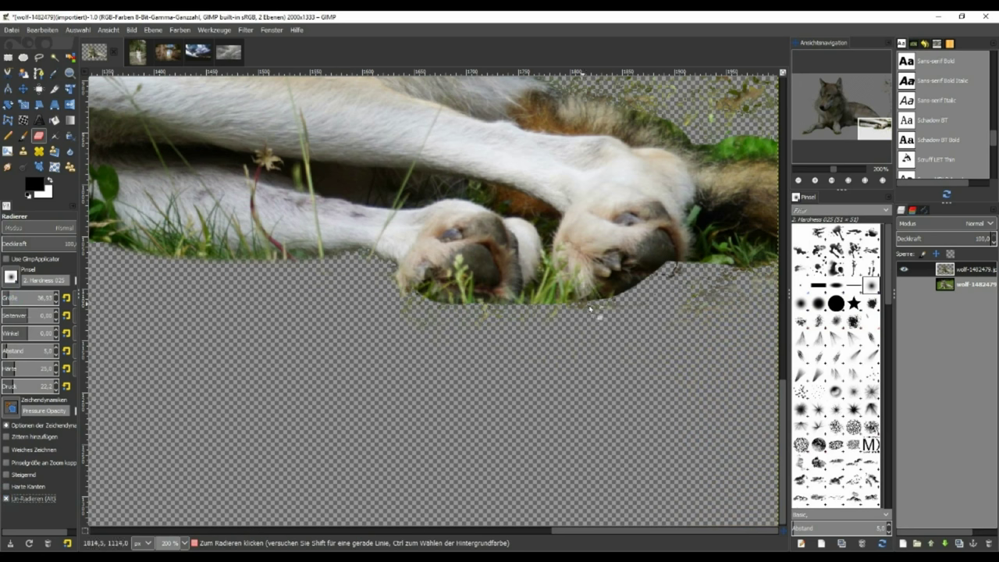
mouse_move(649, 248)
left_mouse_down()
mouse_move(654, 276)
mouse_move(680, 252)
mouse_move(636, 283)
mouse_move(654, 290)
mouse_move(587, 290)
mouse_move(679, 274)
mouse_move(582, 306)
mouse_move(653, 295)
left_mouse_up()
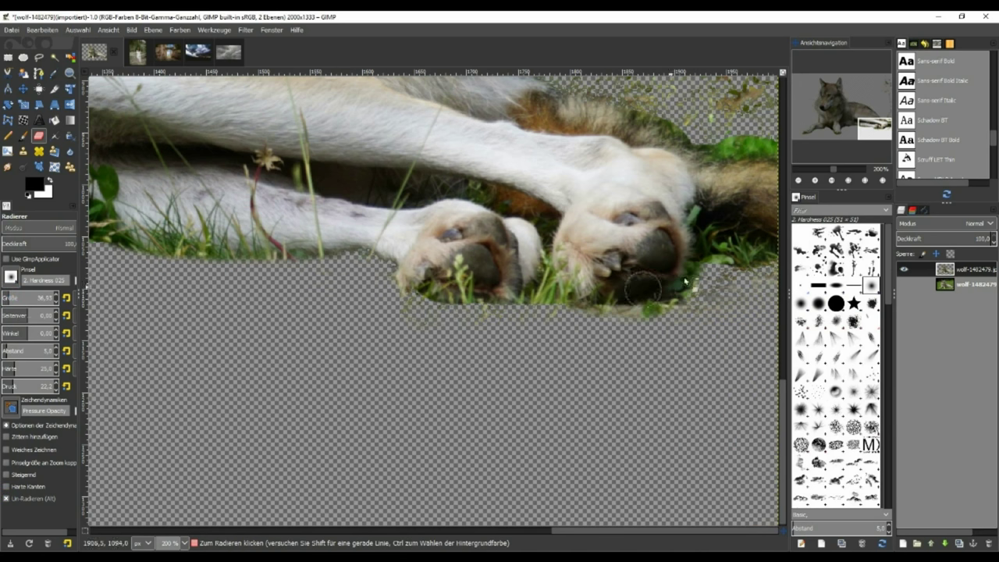
scroll(647, 279, "up", 3)
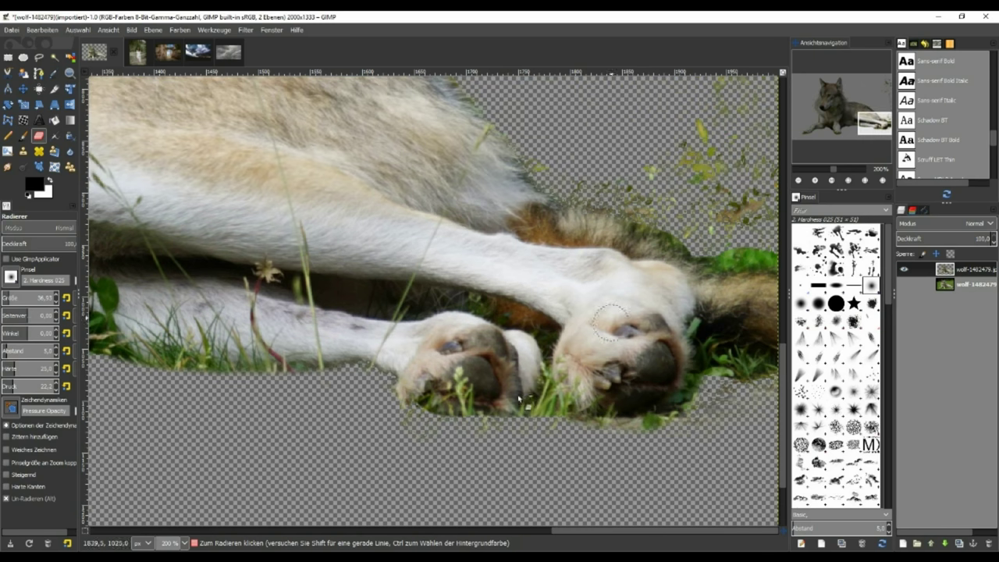
mouse_move(495, 397)
left_mouse_down()
mouse_move(469, 410)
mouse_move(434, 406)
mouse_move(538, 420)
left_mouse_up()
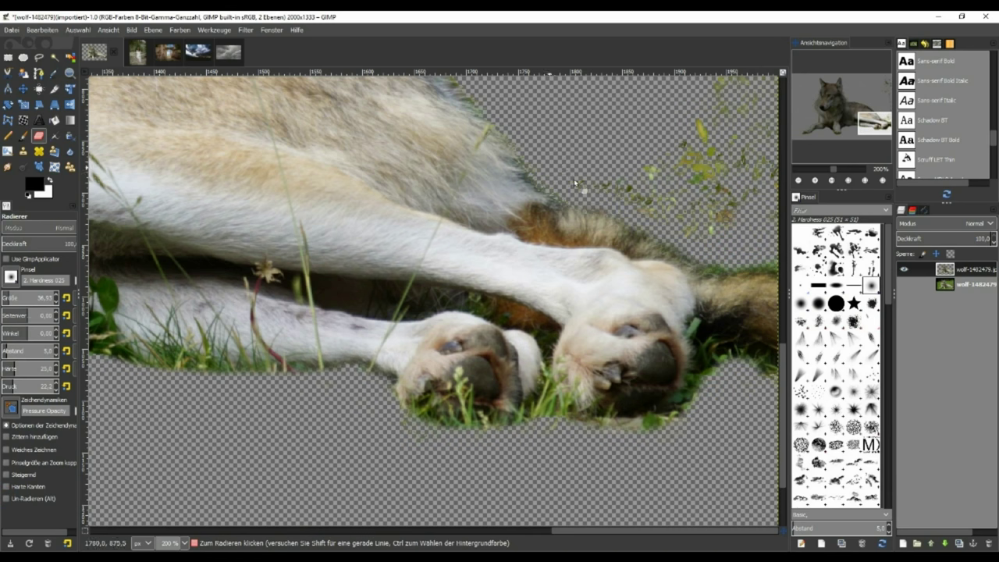
scroll(574, 181, "up", 10)
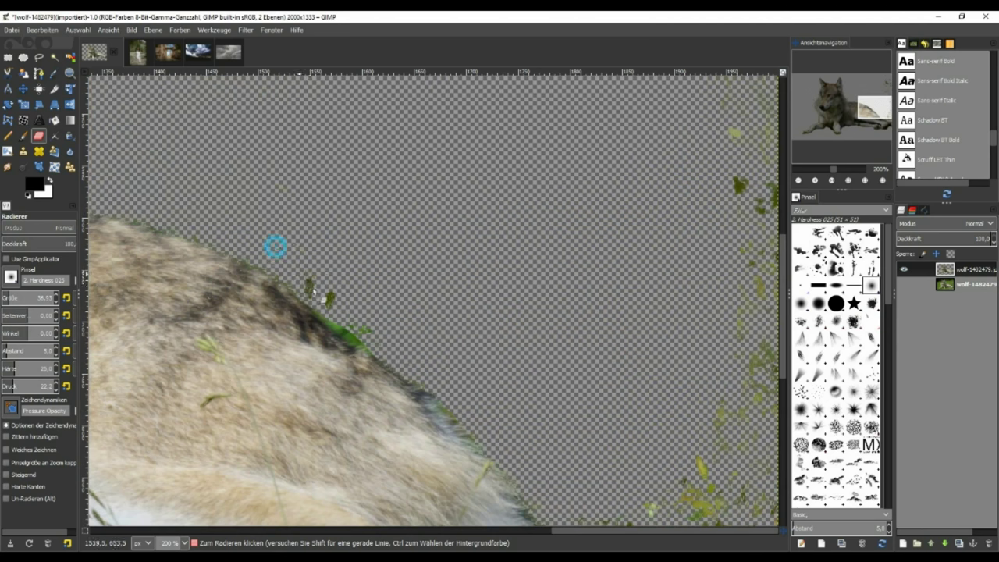
left_click_drag(323, 309, 370, 339)
- Zoom in and erase the faint grey smudge beside the wolf's ear
scroll(571, 415, "down", 2)
scroll(512, 314, "down", 1)
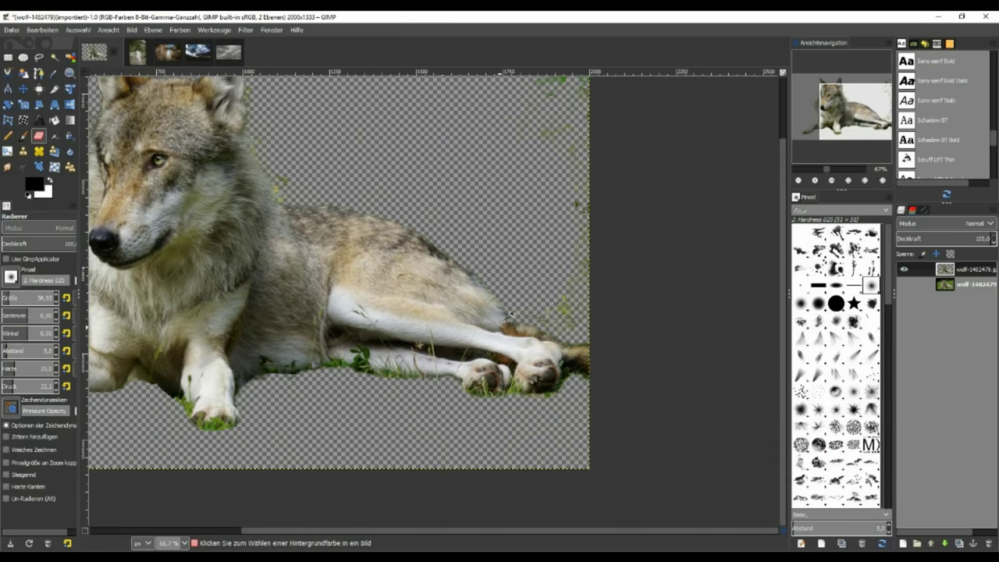
scroll(310, 209, "up", 3)
scroll(260, 171, "up", 3)
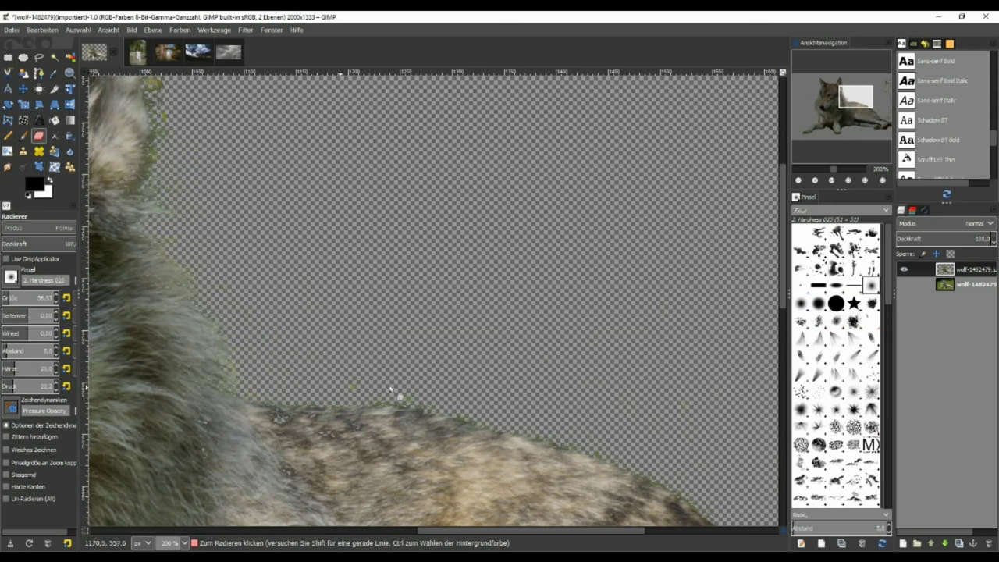
scroll(251, 312, "up", 5)
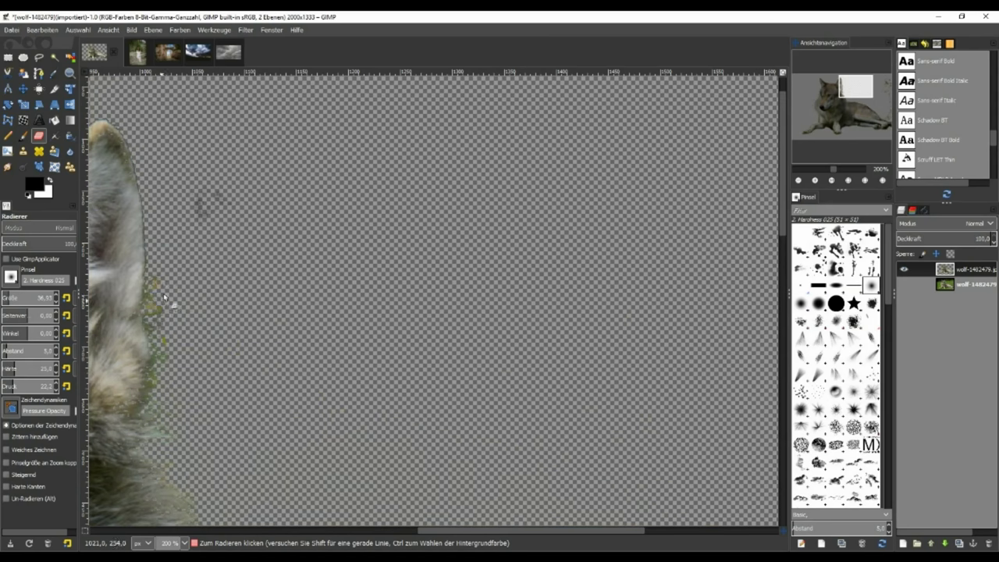
left_click_drag(181, 256, 186, 291)
- Zoom out and erase the leftover leaves at the image's top-right corner
scroll(182, 297, "down", 2)
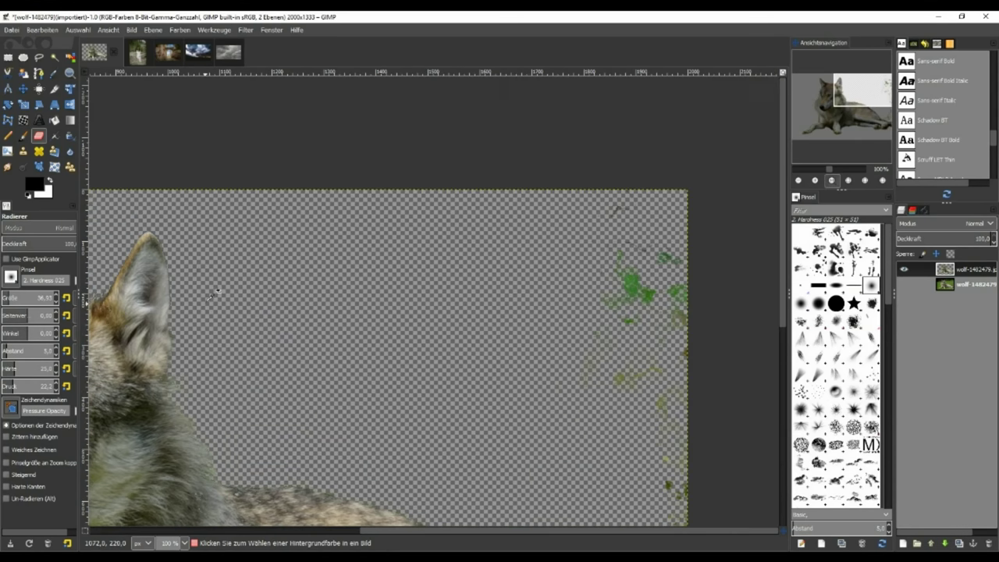
scroll(216, 292, "down", 3)
scroll(368, 179, "down", 1)
scroll(374, 175, "up", 5)
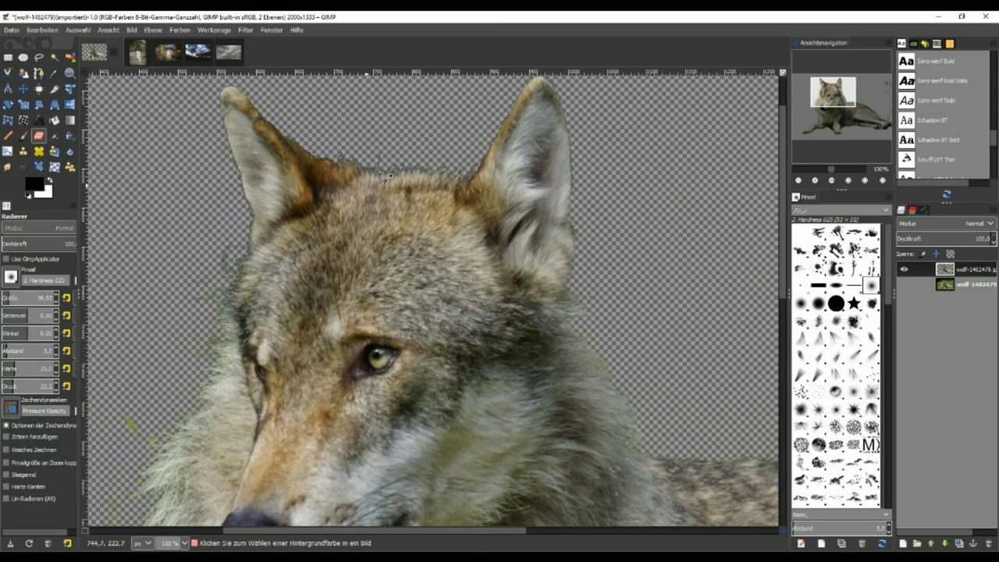
scroll(359, 250, "down", 4)
scroll(313, 296, "up", 1)
scroll(296, 304, "up", 4)
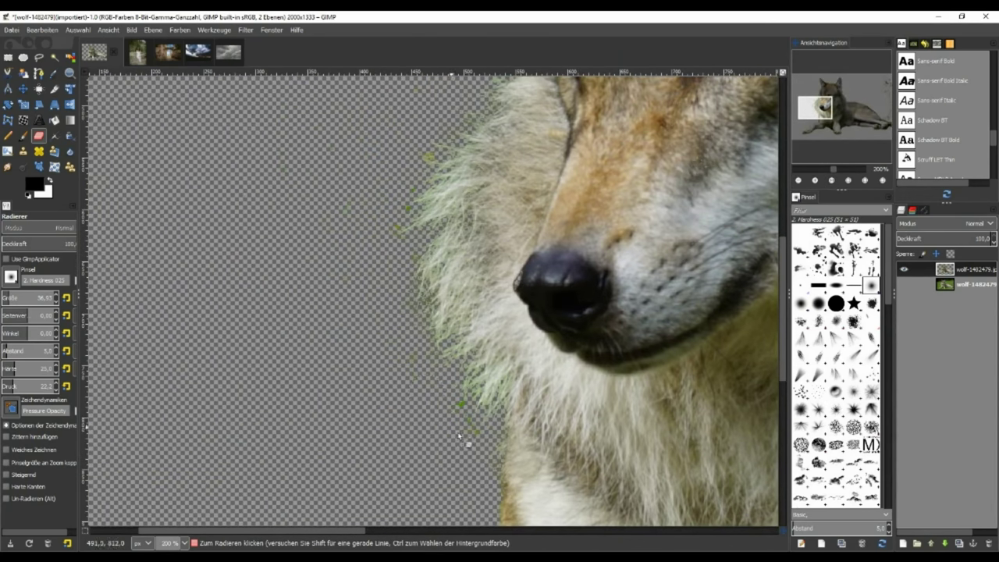
scroll(467, 356, "down", 3)
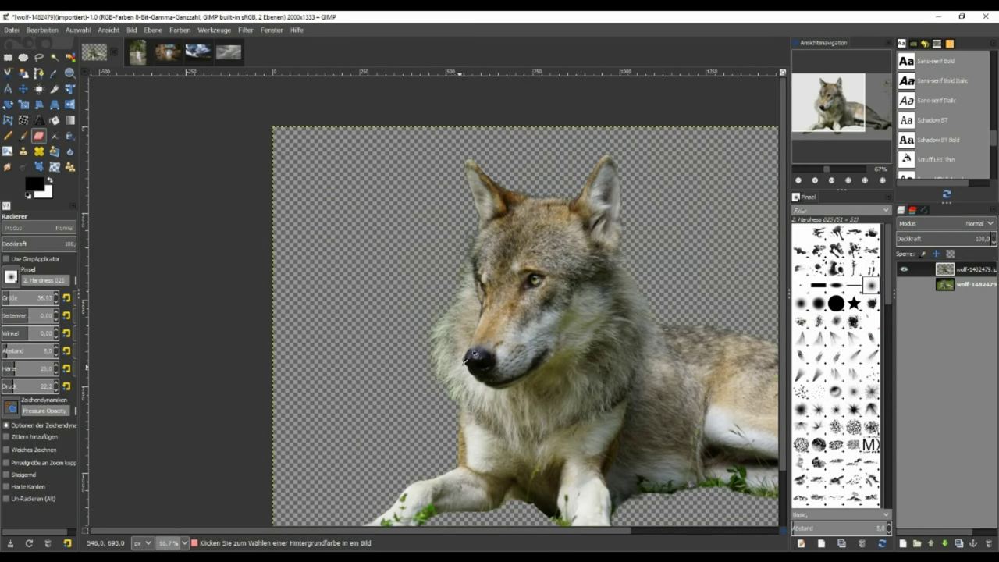
scroll(503, 334, "down", 1)
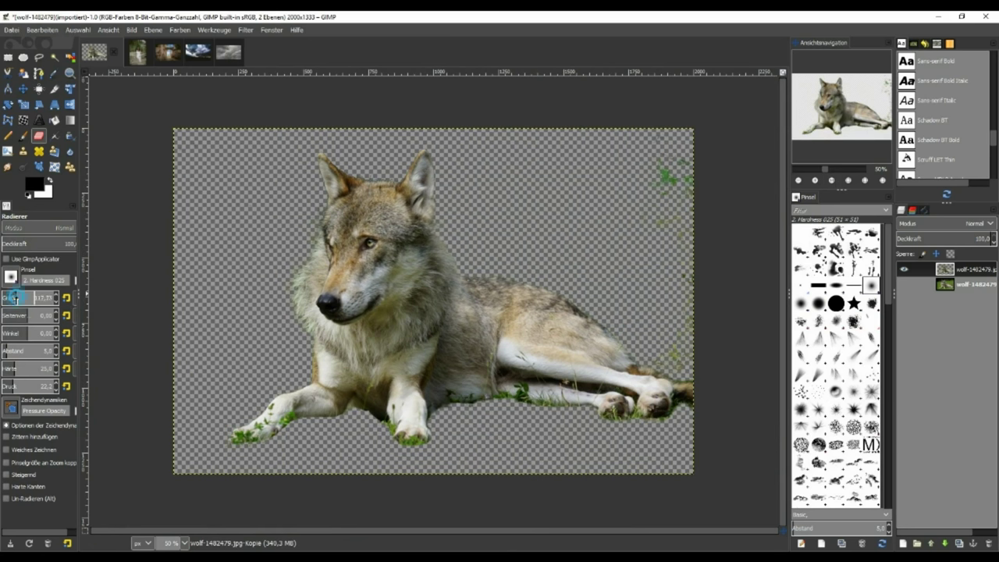
left_click_drag(706, 215, 679, 180)
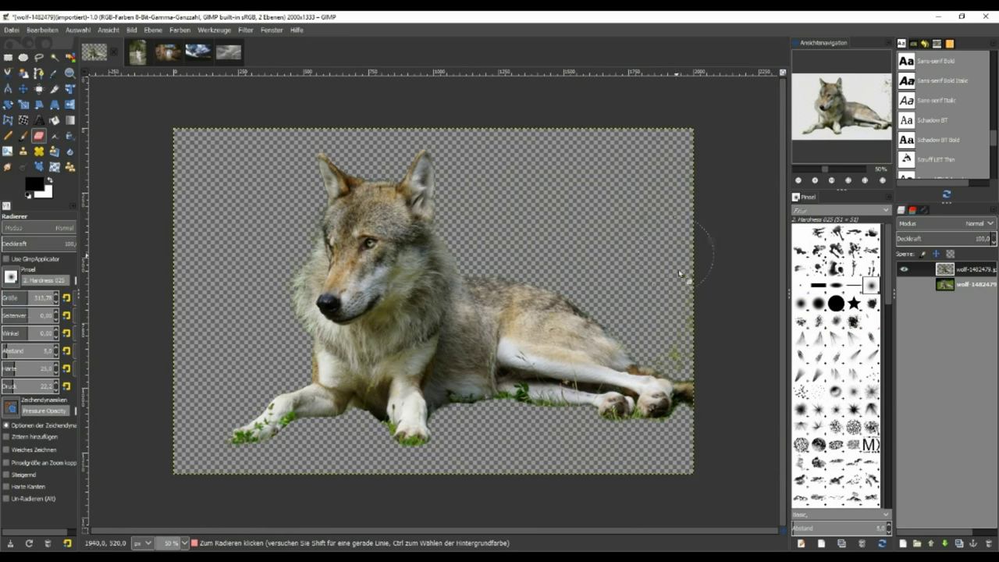
left_click(672, 343)
- Delete the selected background pixels, then switch to the Eraser with a harder-edged brush
scroll(455, 480, "down", 1)
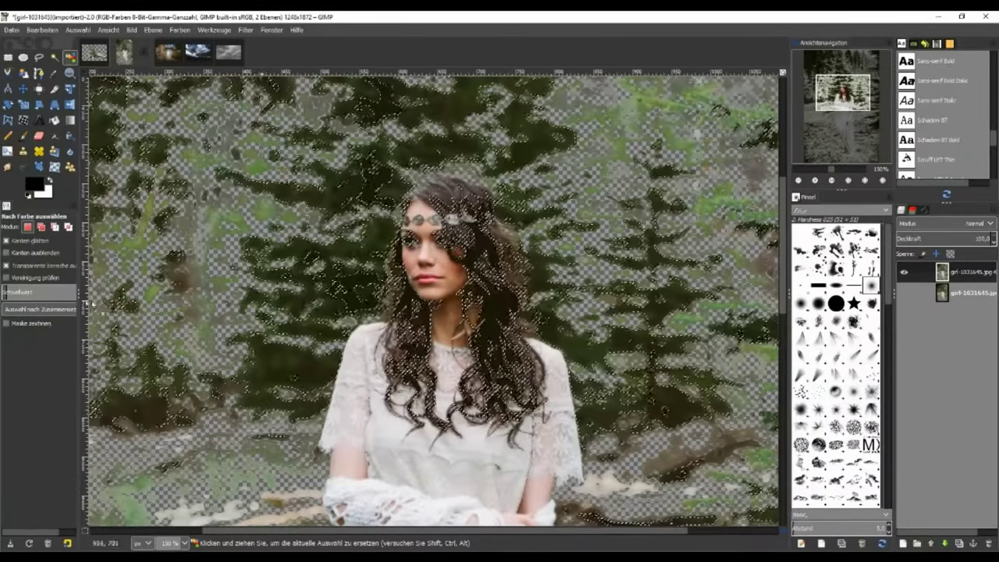
key("Delete")
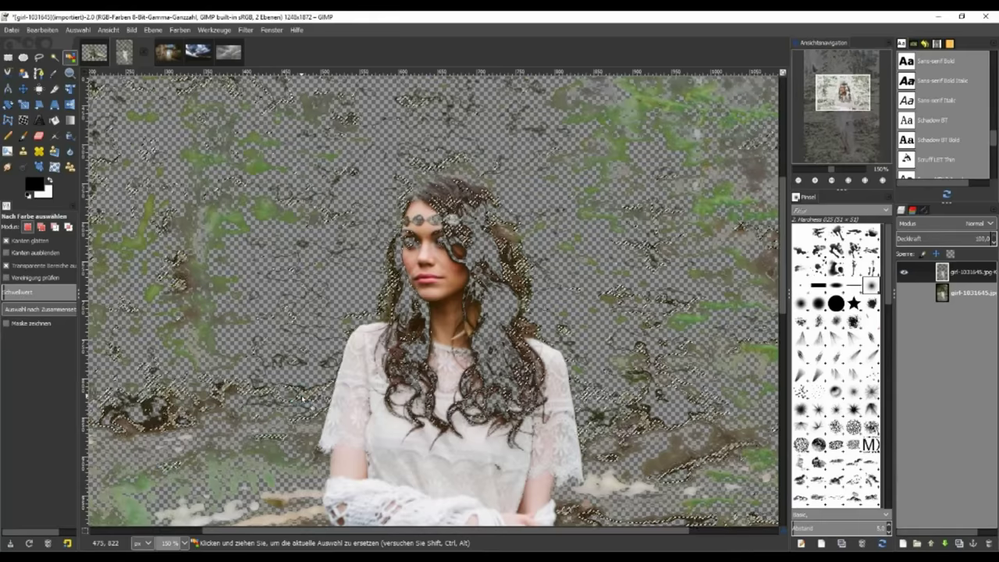
scroll(275, 300, "down", 5)
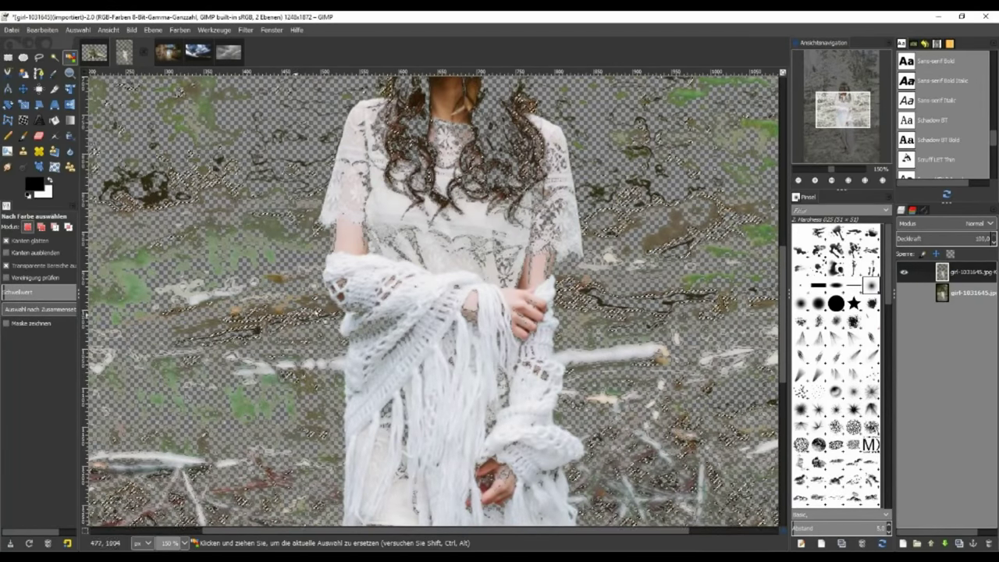
scroll(275, 301, "down", 4)
scroll(173, 337, "up", 6)
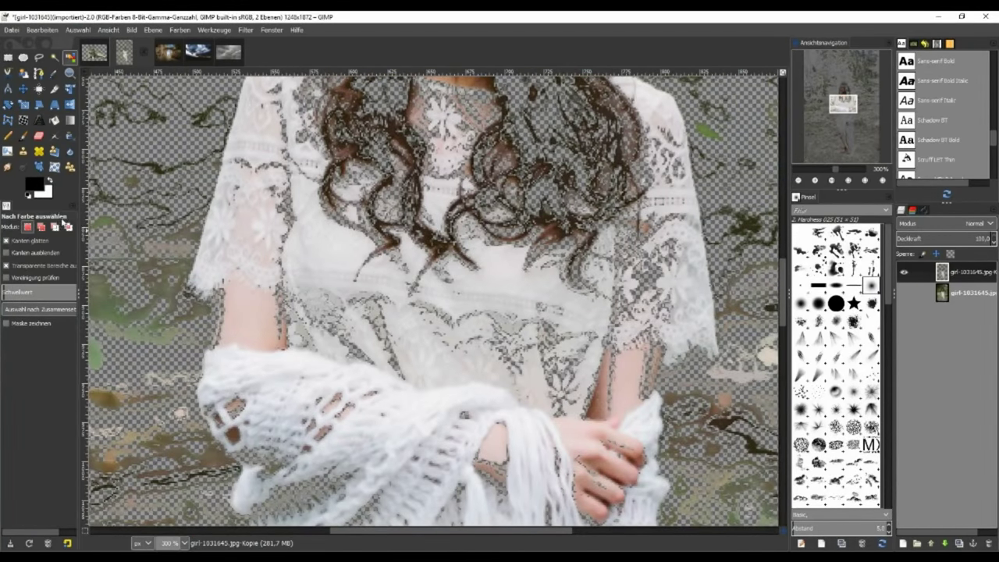
left_click(38, 135)
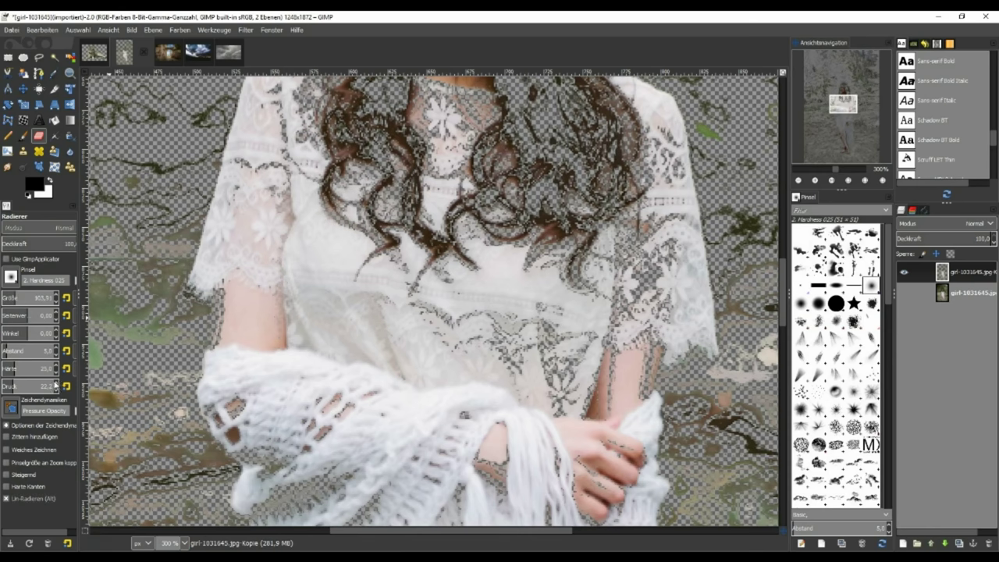
left_click(818, 303)
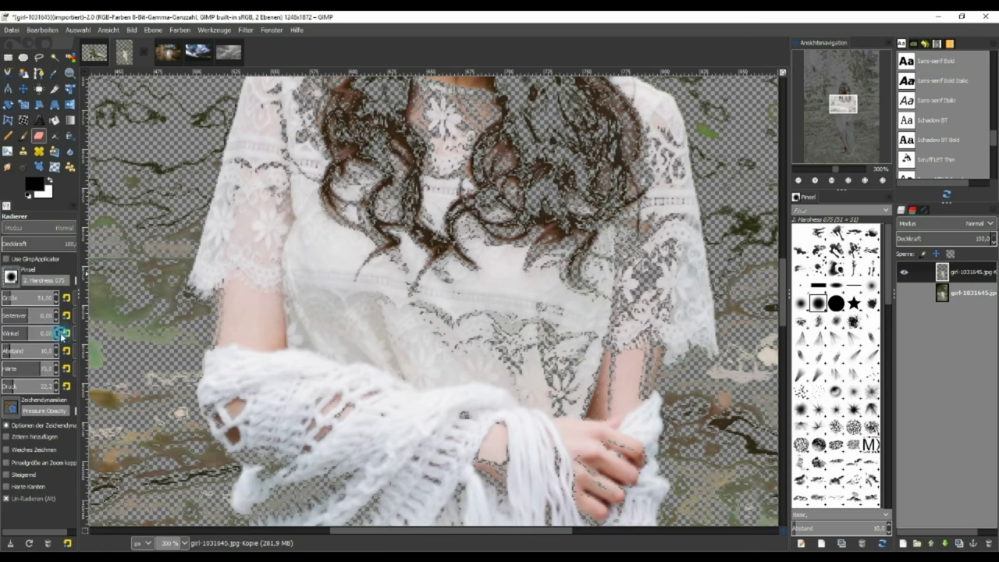
- Restore the sandal strap coins from the toes up to the ankle
scroll(316, 273, "down", 5)
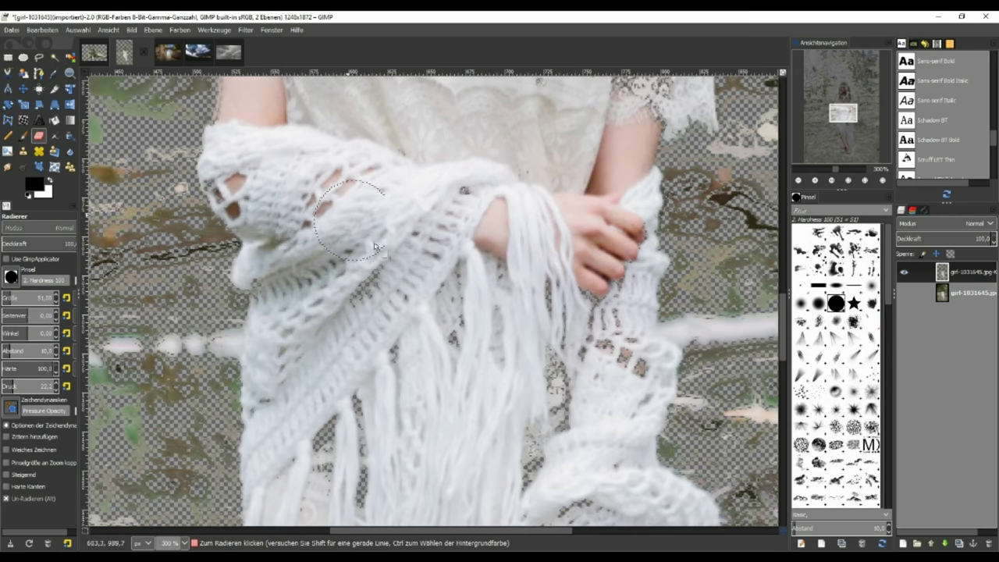
scroll(422, 313, "down", 5)
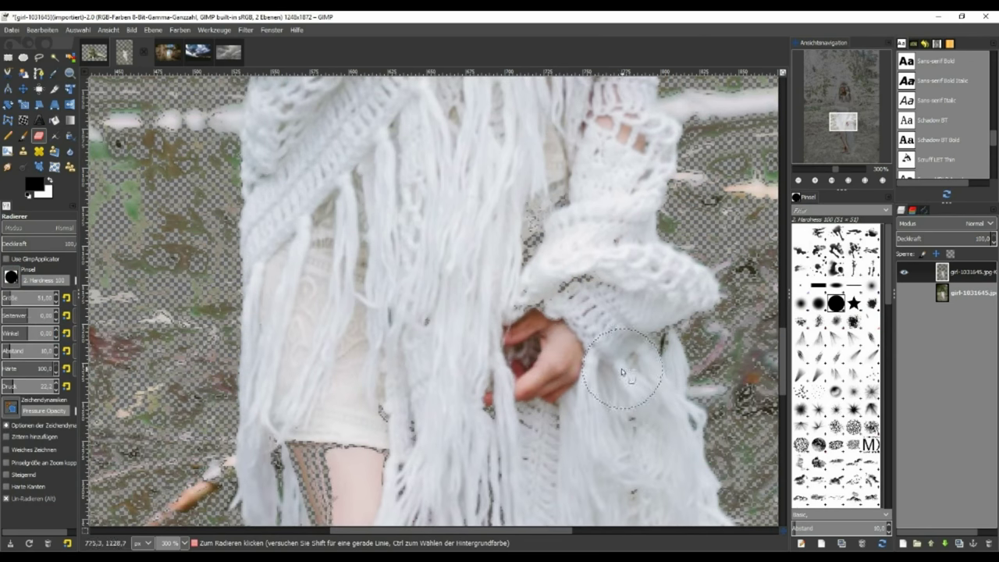
scroll(301, 174, "down", 3)
scroll(318, 180, "down", 3)
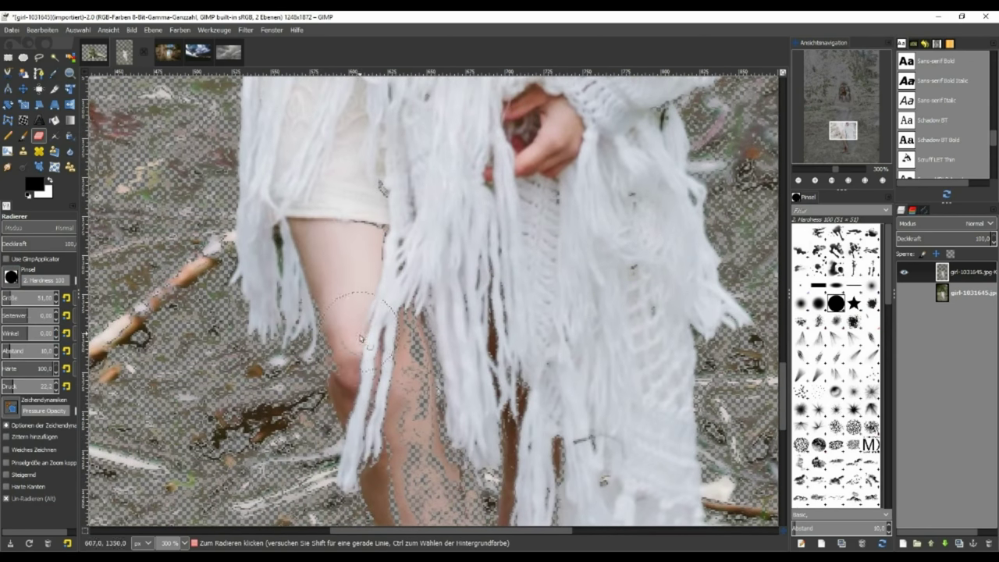
scroll(390, 343, "down", 3)
scroll(425, 312, "down", 5)
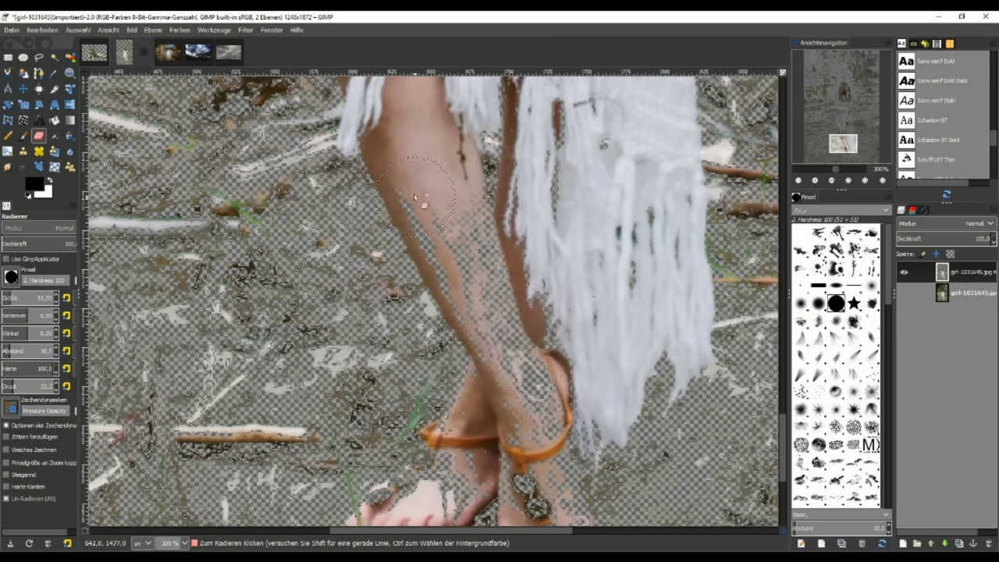
scroll(563, 304, "up", 5)
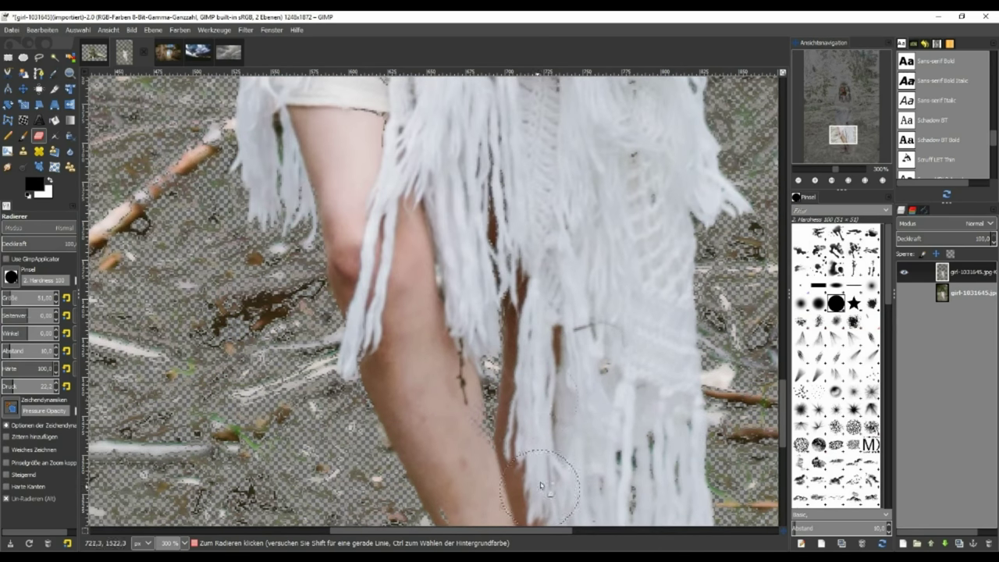
scroll(586, 453, "up", 5)
scroll(507, 352, "down", 5)
scroll(455, 273, "down", 5)
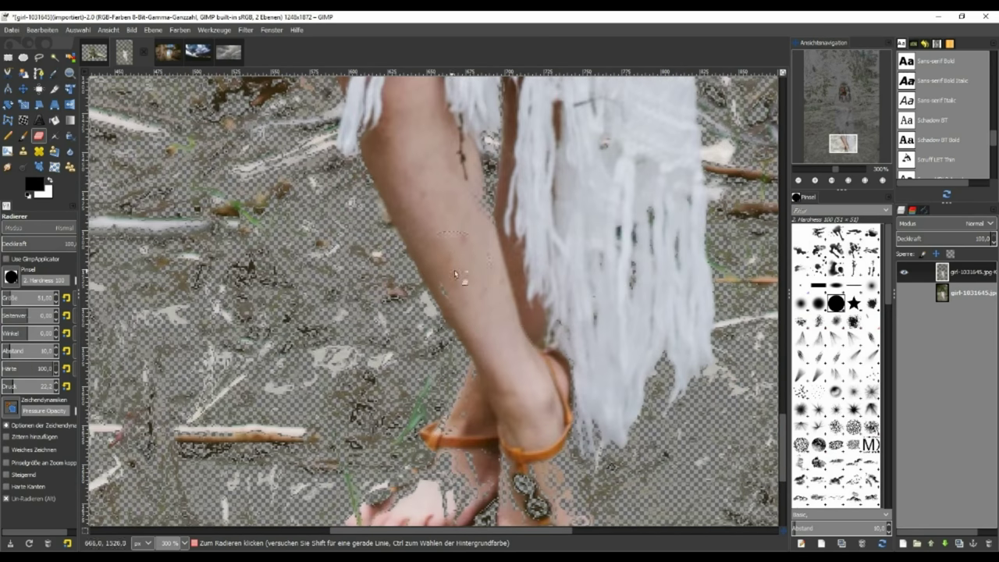
scroll(520, 375, "down", 5)
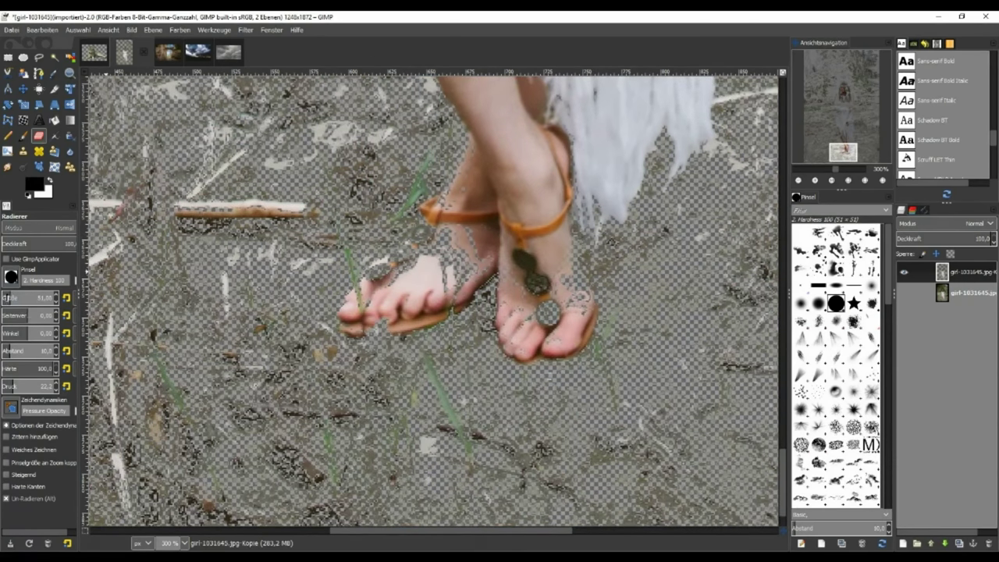
left_click_drag(367, 322, 441, 242)
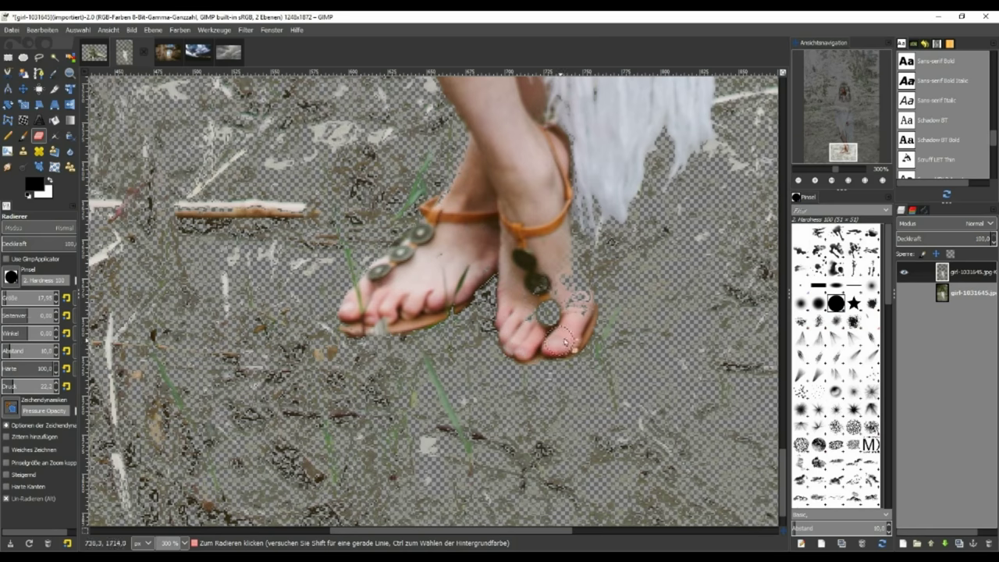
left_click_drag(550, 315, 537, 278)
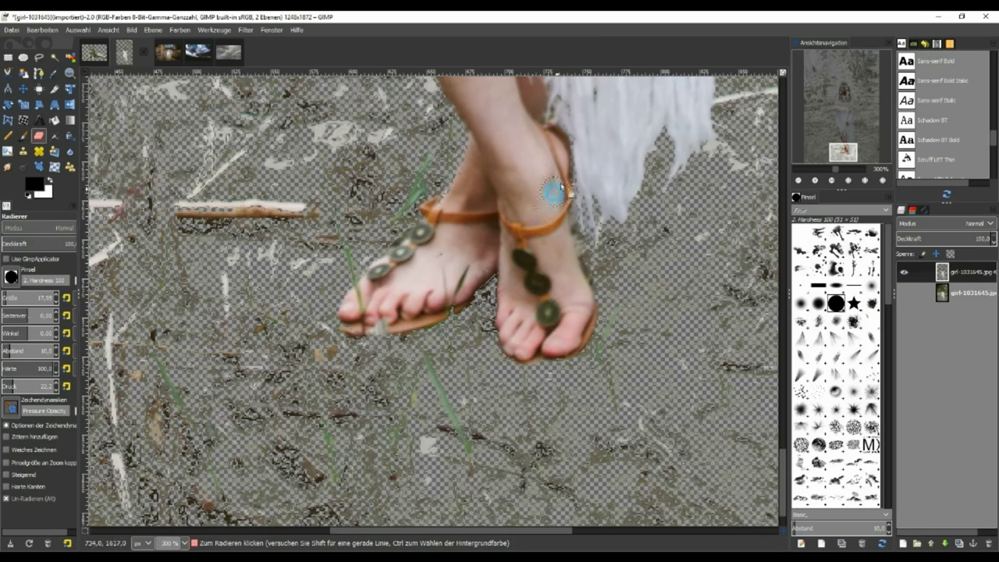
- Restore the lace along the right shoulder edge
scroll(562, 235, "up", 3)
scroll(593, 336, "up", 5)
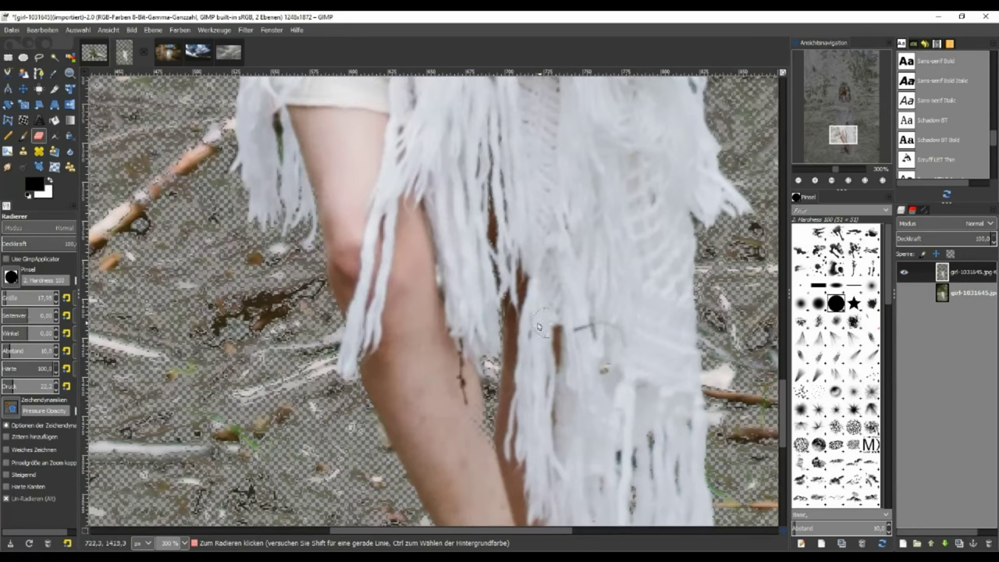
scroll(622, 307, "up", 3)
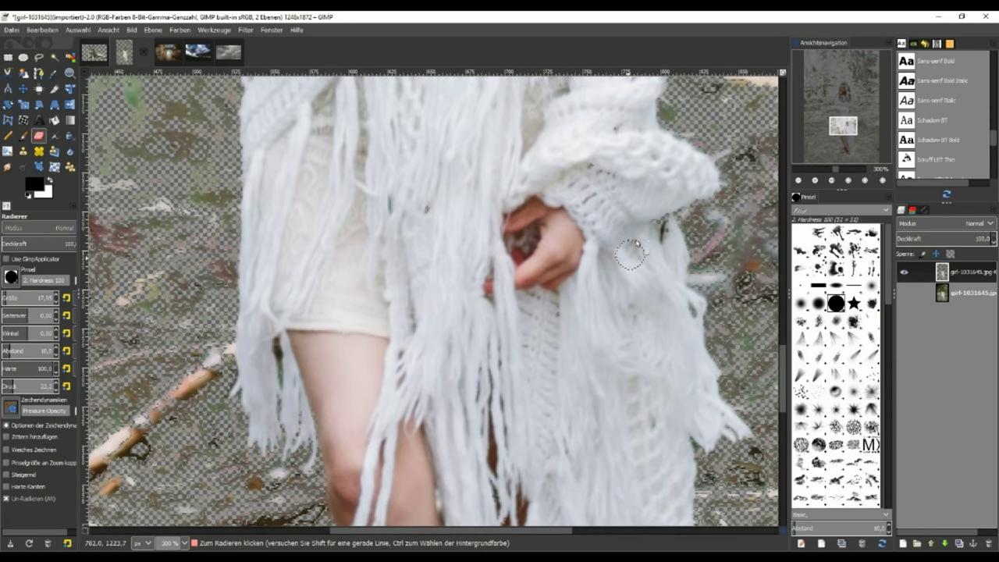
scroll(617, 285, "up", 10)
scroll(593, 421, "up", 6)
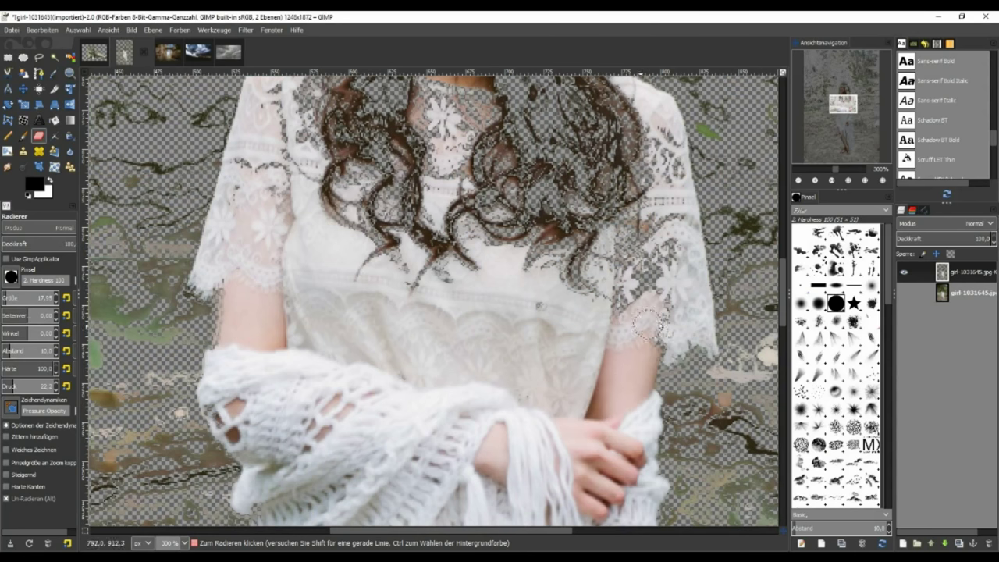
left_click(665, 121)
left_click_drag(665, 121, 678, 196)
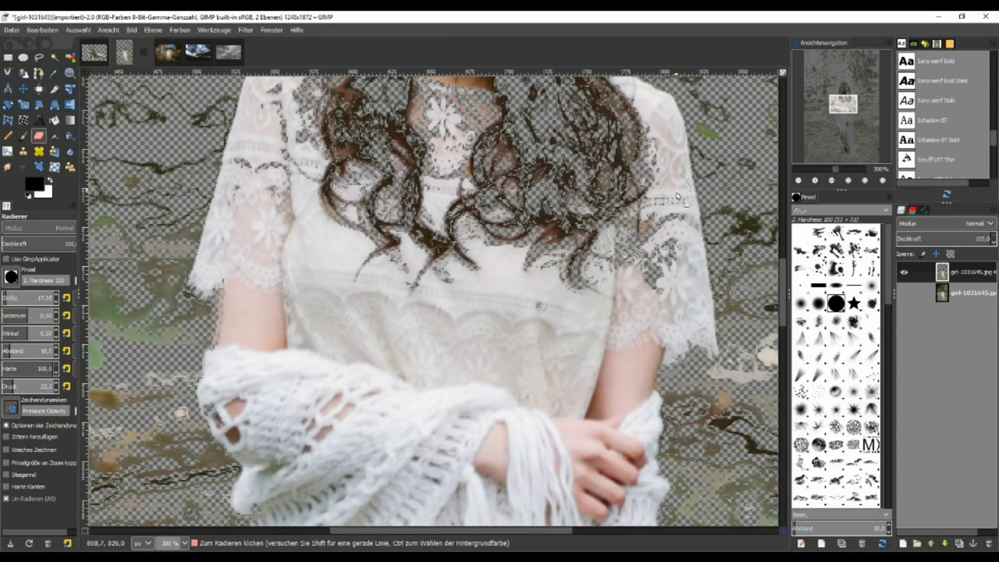
- Clear the background along the left arm's edge
scroll(687, 291, "up", 6)
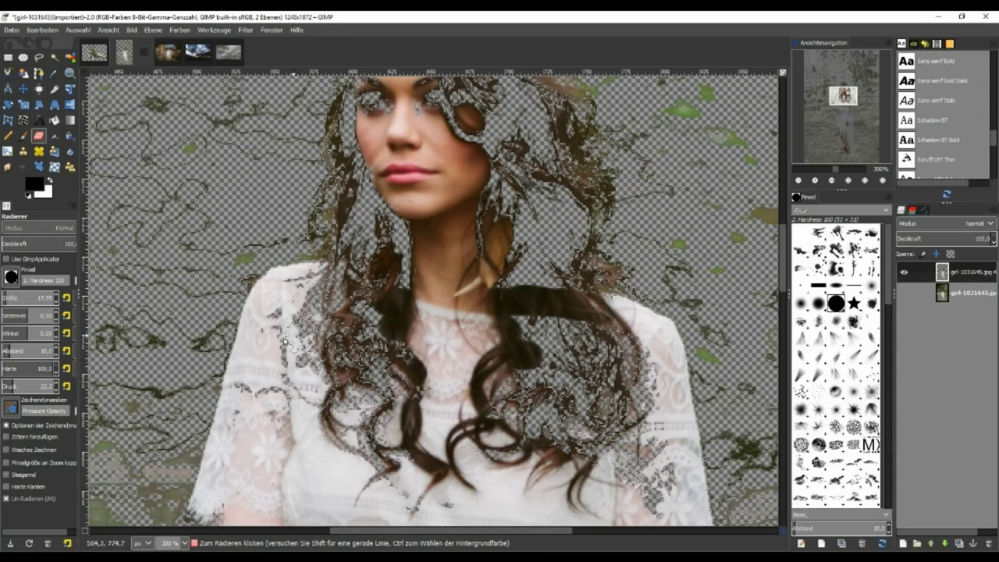
scroll(289, 343, "down", 6)
left_click(234, 276)
left_click_drag(233, 277, 214, 414)
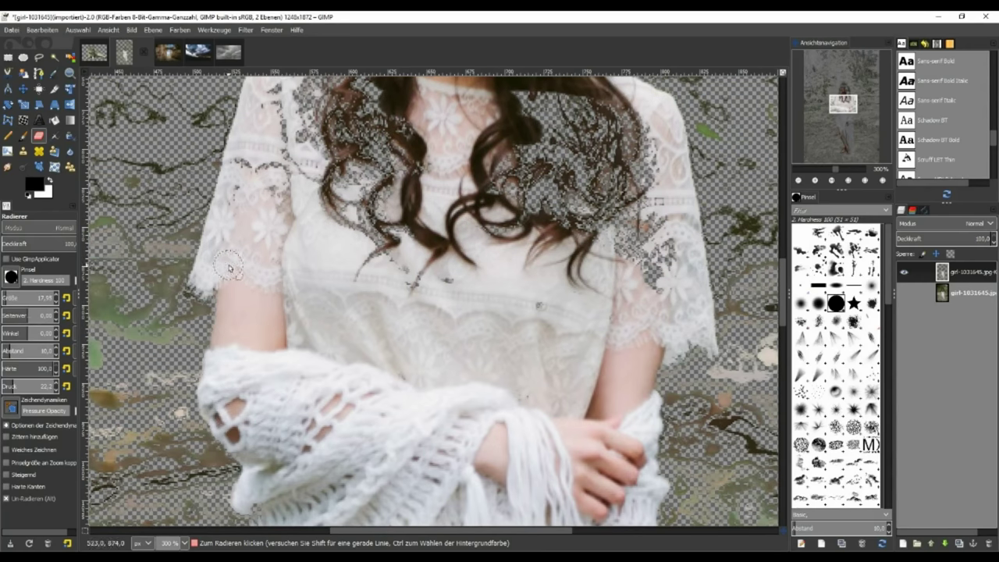
- Restore hair strands along the left side of the face and lower hair
scroll(228, 269, "up", 7)
scroll(245, 279, "down", 4)
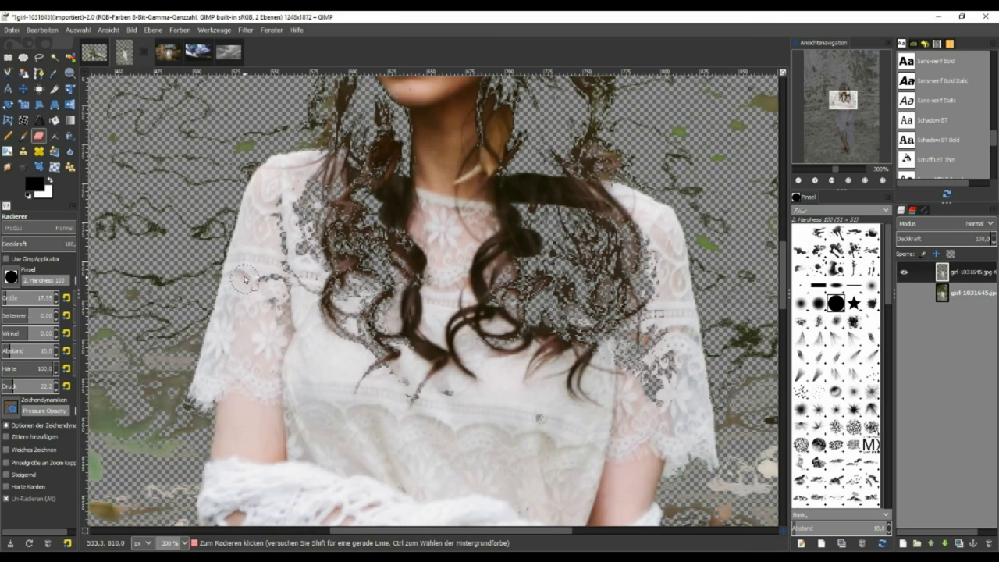
scroll(285, 234, "up", 6)
mouse_move(356, 209)
left_mouse_down()
mouse_move(359, 402)
mouse_move(312, 426)
left_mouse_up()
left_click_drag(377, 450, 409, 512)
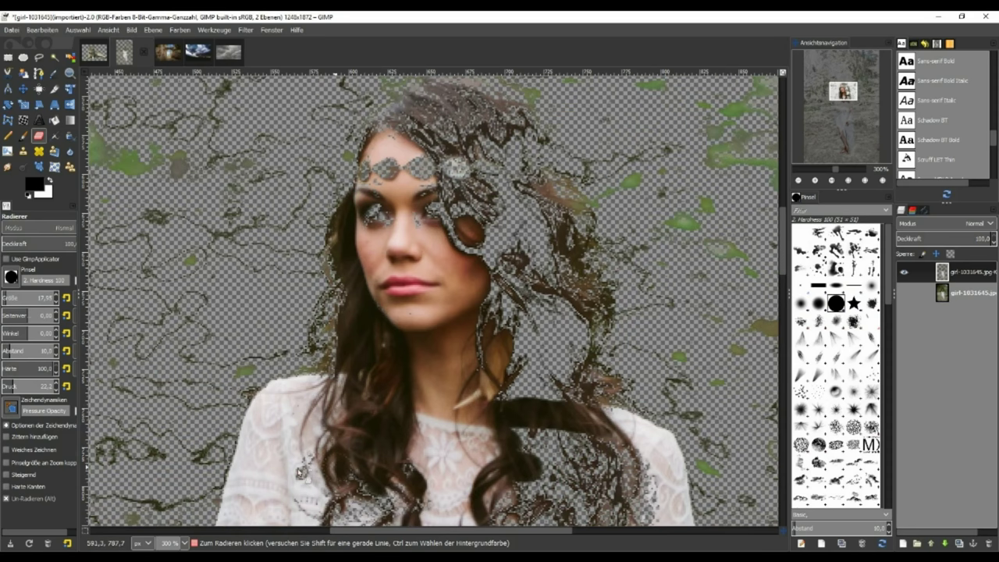
mouse_move(355, 374)
left_mouse_down()
mouse_move(353, 277)
mouse_move(375, 214)
mouse_move(445, 204)
mouse_move(373, 204)
left_mouse_up()
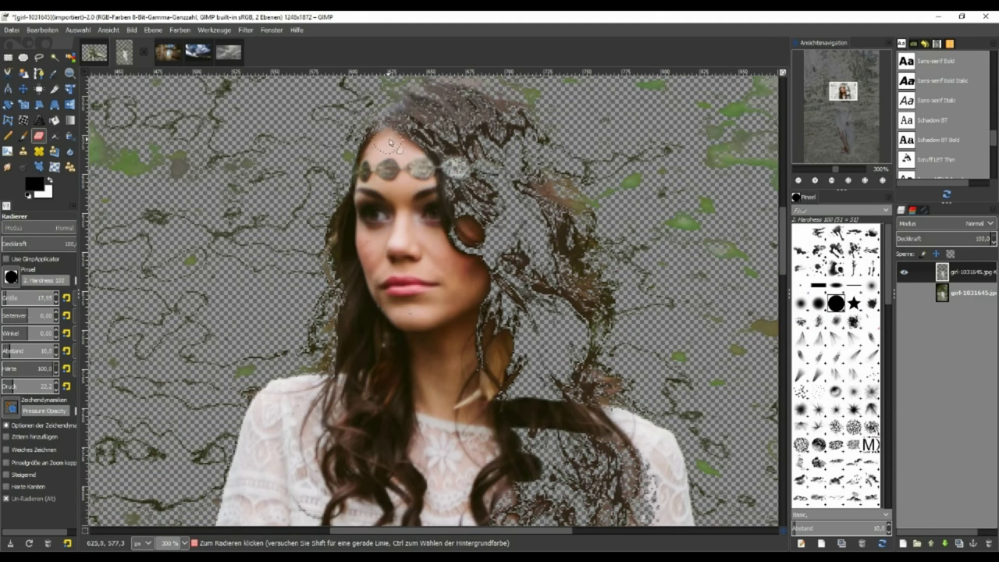
- Restore hair to the right of the face and dress detail over transparent patches
scroll(390, 144, "up", 3)
mouse_move(442, 202)
left_mouse_down()
mouse_move(544, 309)
mouse_move(429, 257)
mouse_move(466, 226)
mouse_move(466, 378)
mouse_move(461, 357)
mouse_move(534, 344)
mouse_move(566, 391)
mouse_move(502, 367)
left_mouse_up()
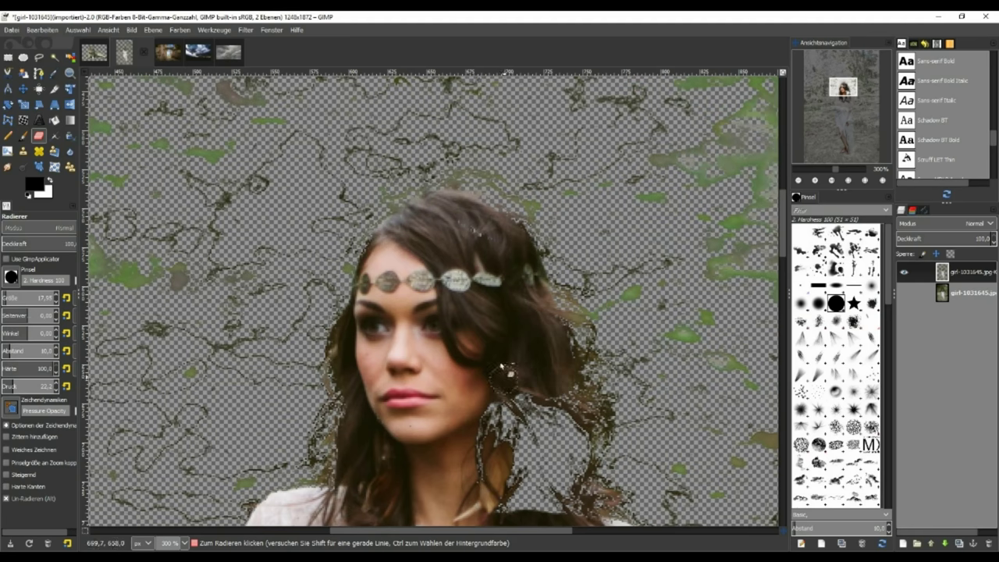
scroll(502, 366, "down", 6)
mouse_move(480, 250)
left_mouse_down()
mouse_move(508, 156)
mouse_move(523, 281)
mouse_move(553, 172)
mouse_move(542, 290)
mouse_move(531, 276)
mouse_move(541, 330)
mouse_move(528, 349)
mouse_move(578, 258)
mouse_move(605, 289)
mouse_move(562, 359)
mouse_move(462, 389)
left_mouse_up()
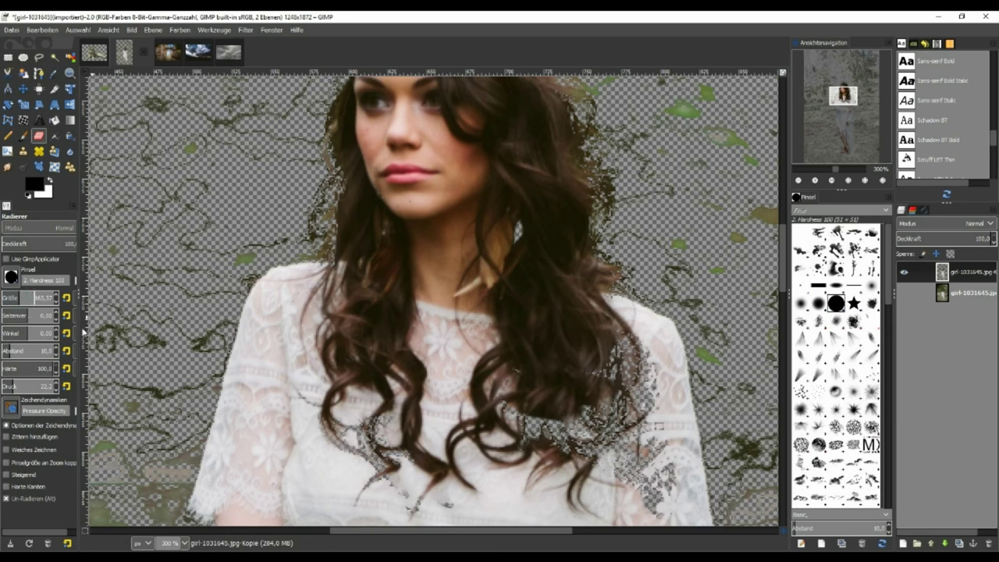
mouse_move(542, 424)
left_mouse_down()
mouse_move(651, 480)
mouse_move(554, 418)
left_mouse_up()
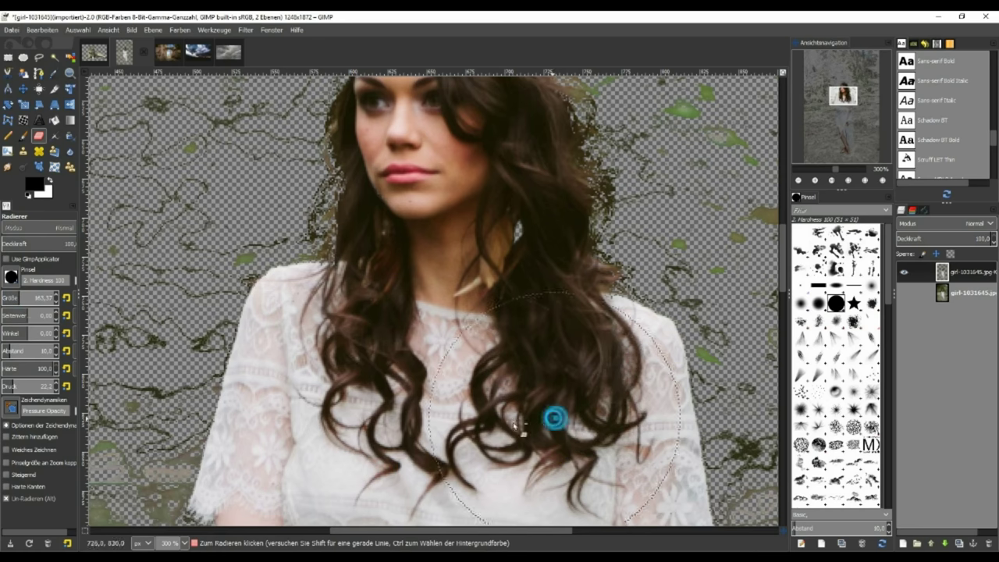
scroll(515, 426, "down", 3)
- Shrink the eraser to about 15 and erase the ground patch between arm and fringe
scroll(500, 422, "down", 5)
scroll(469, 418, "up", 1)
scroll(457, 416, "up", 1)
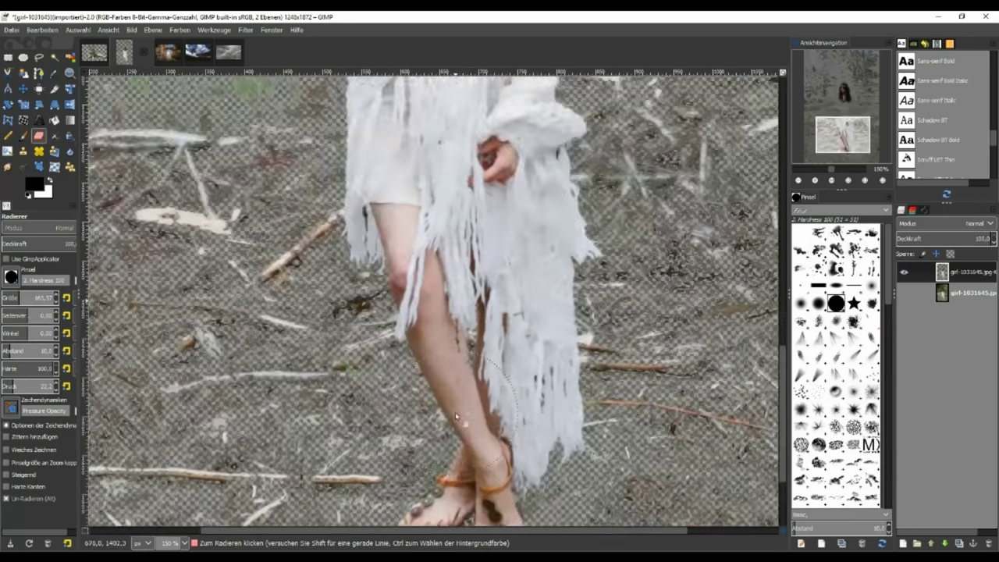
scroll(458, 413, "down", 3)
scroll(458, 413, "up", 4)
scroll(458, 413, "up", 2)
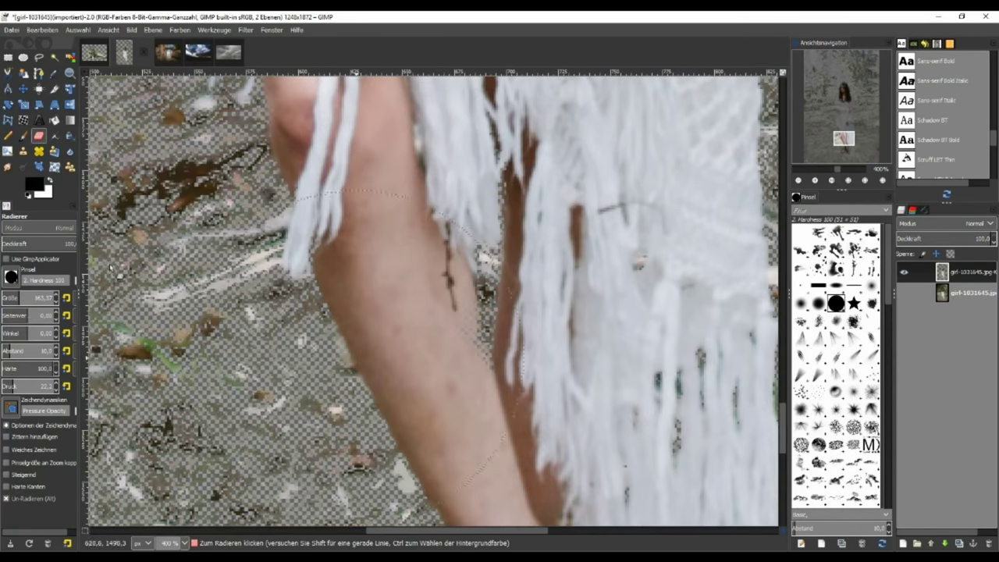
left_click(8, 298)
type("14,88")
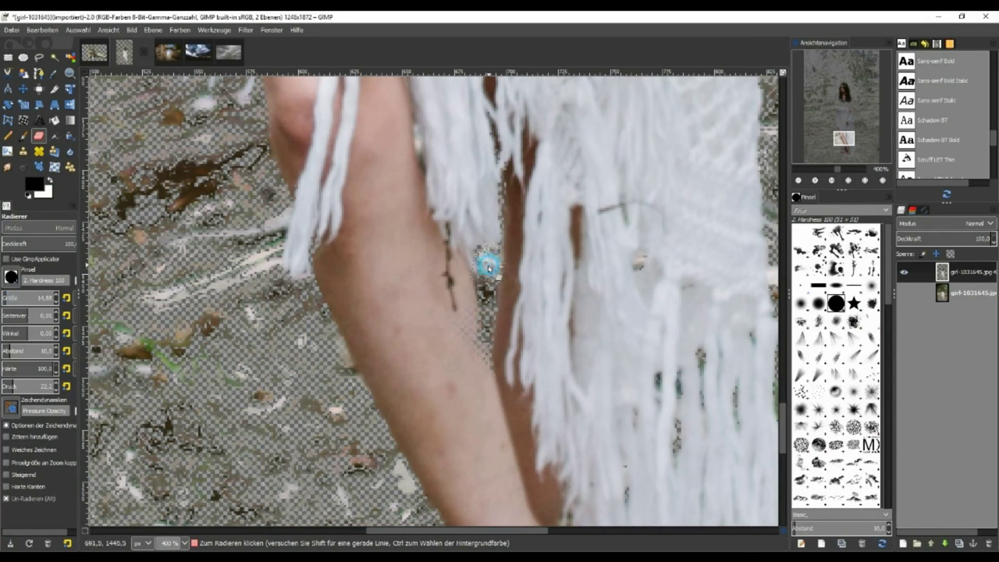
left_click_drag(487, 254, 487, 336)
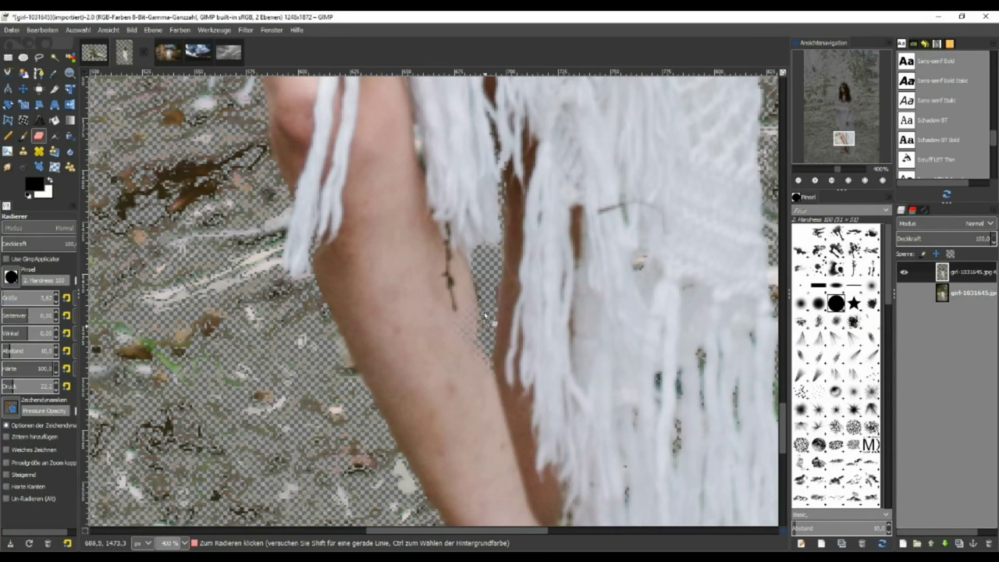
- Re-enable Anti-erase at size 24.84 and restore hair on the right of the head
scroll(499, 265, "down", 2)
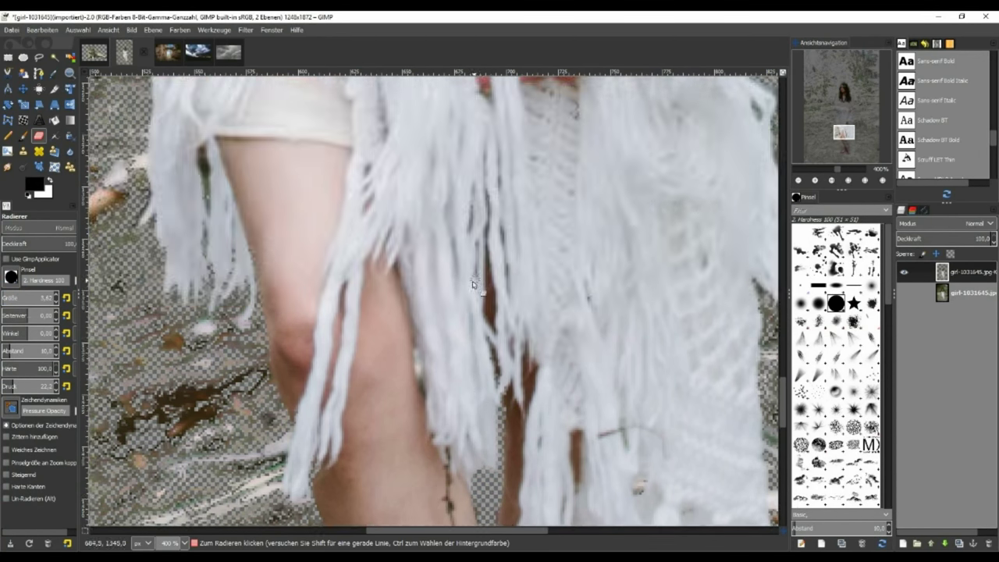
scroll(488, 294, "down", 2)
scroll(487, 298, "up", 5)
scroll(469, 289, "up", 1)
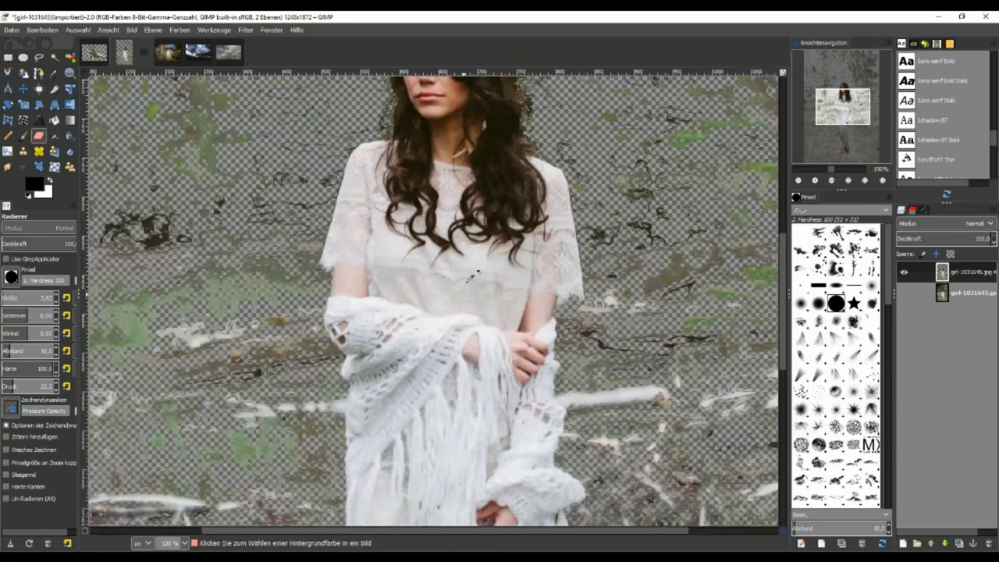
scroll(461, 285, "up", 2)
scroll(457, 282, "up", 2)
left_click(7, 498)
left_click_drag(15, 298, 24, 298)
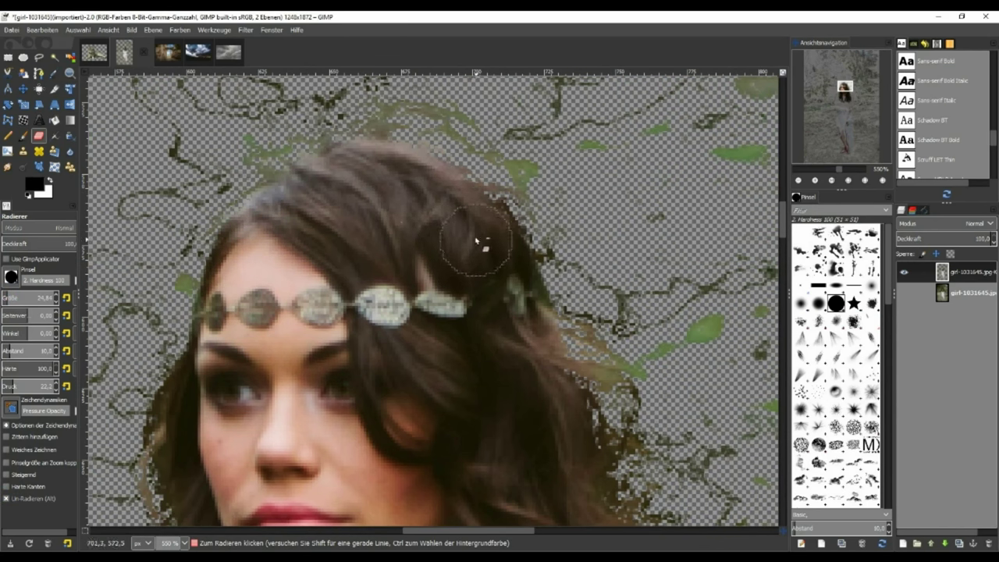
scroll(395, 265, "down", 5)
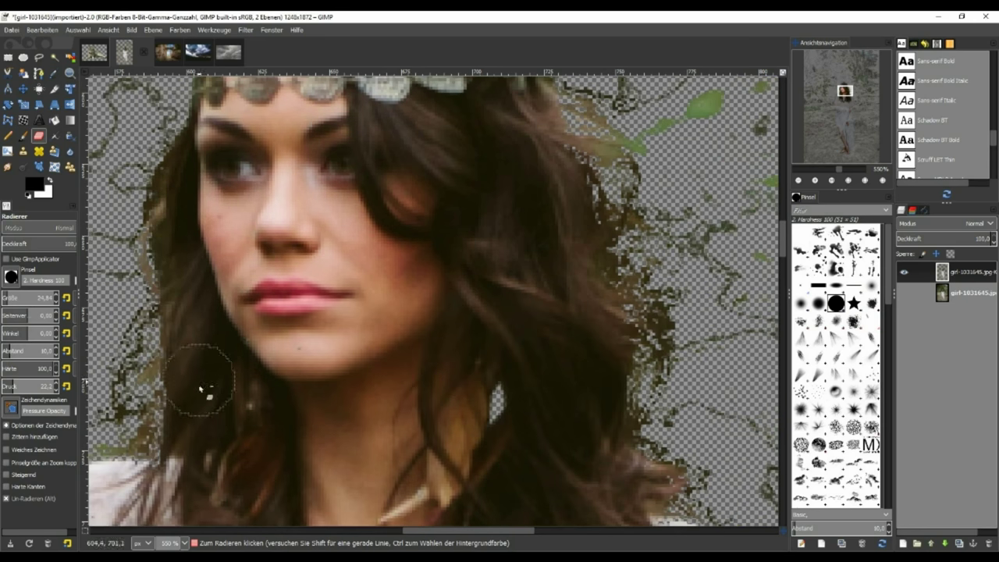
left_click(549, 236)
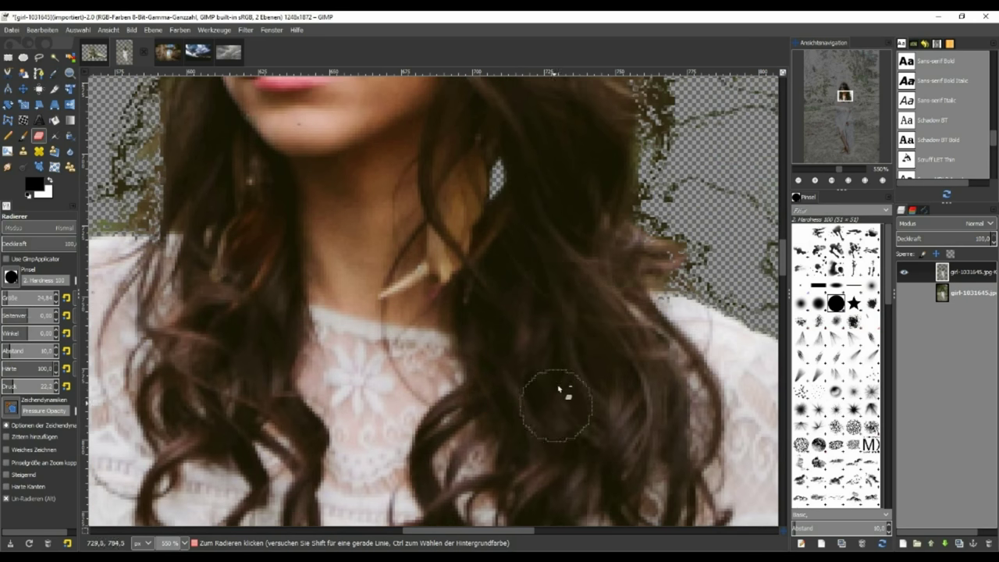
- Zoom in on the face and restore more hair around the head
scroll(558, 397, "down", 5)
left_click(605, 263)
key("2")
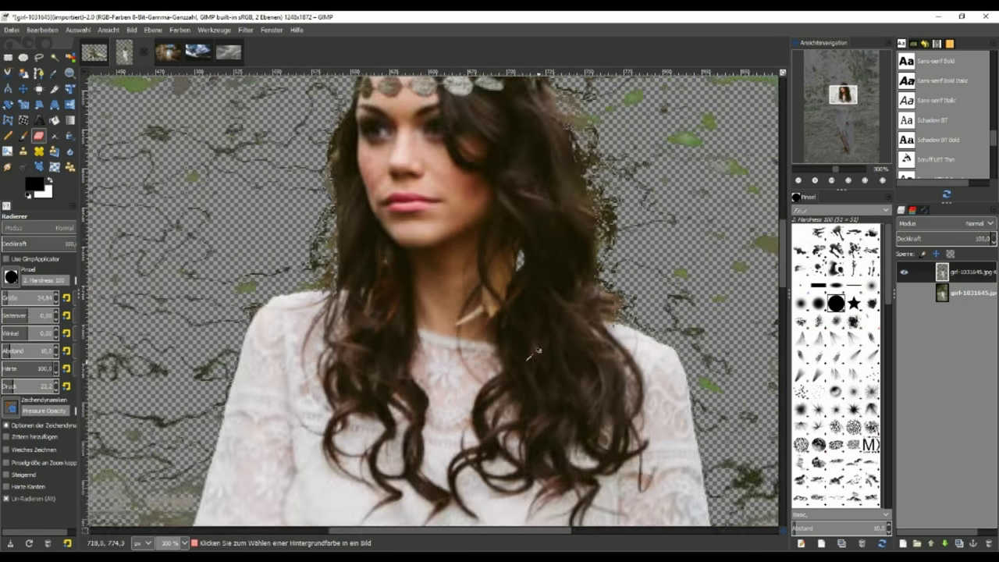
key("1")
key("2")
key("3")
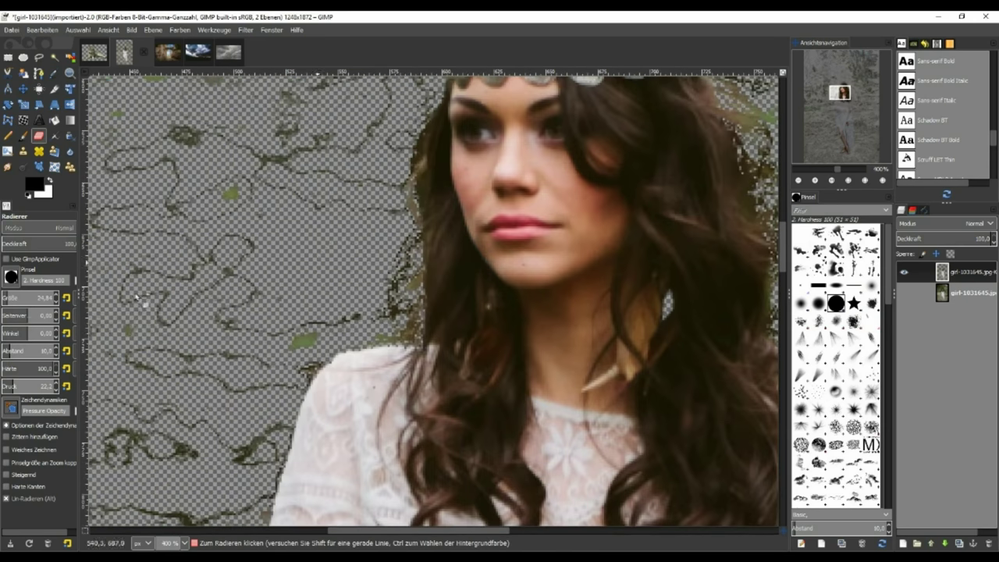
left_click(378, 147)
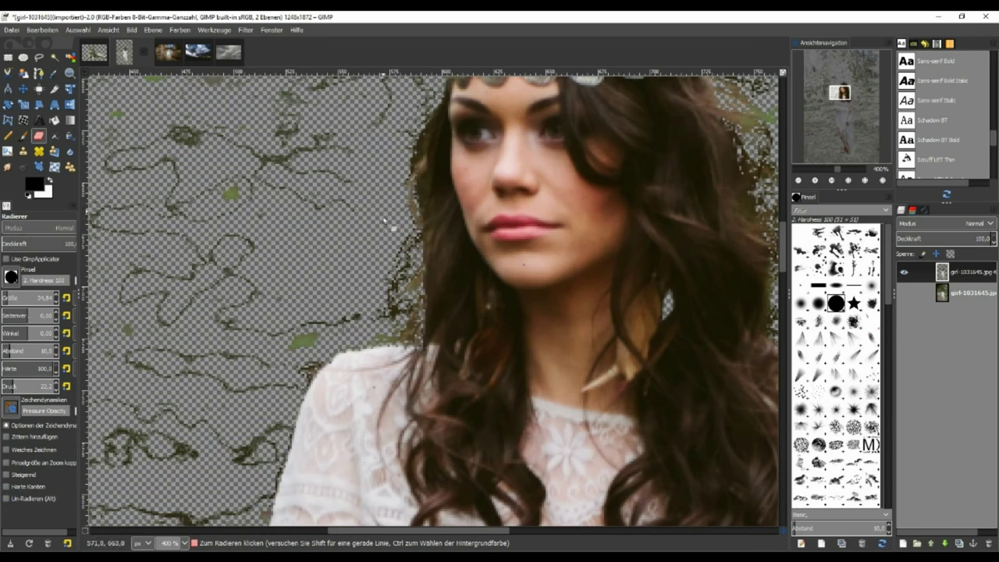
left_click_drag(397, 255, 261, 363)
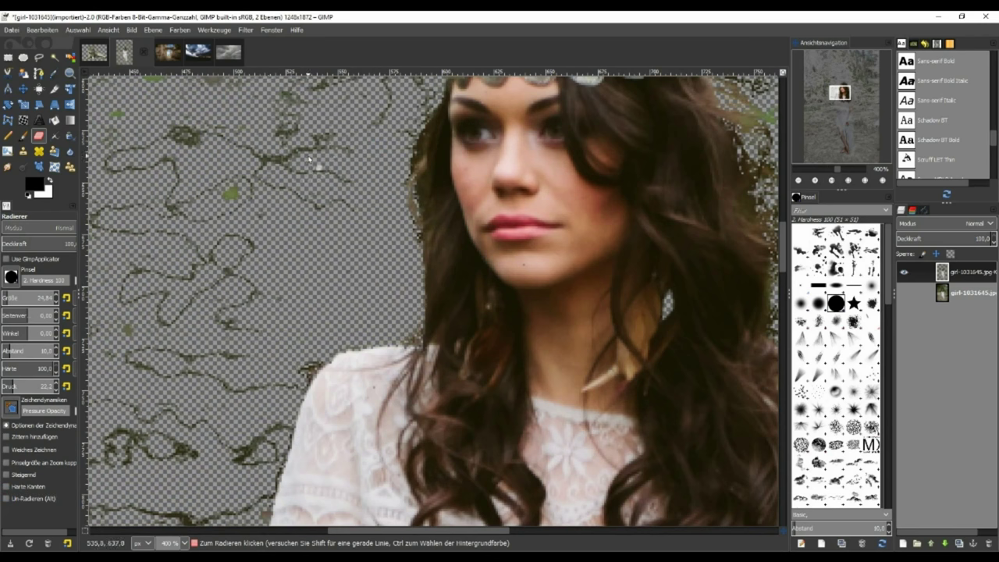
scroll(313, 235, "down", 3)
- Erase the green fringe along the sleeve edge and the strip beside the dress fringe
scroll(270, 125, "down", 8)
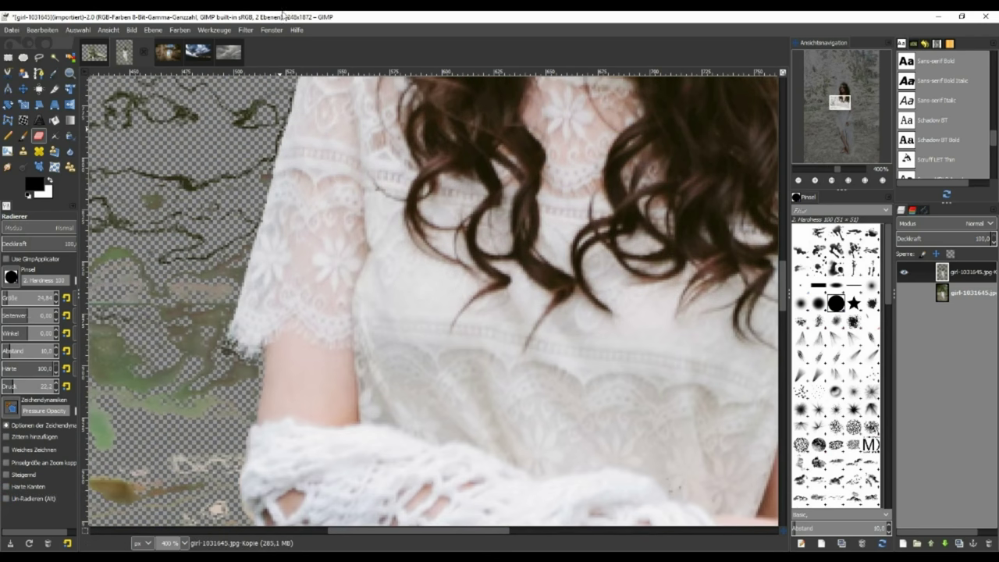
mouse_move(264, 110)
left_mouse_down()
mouse_move(207, 385)
mouse_move(205, 465)
left_mouse_up()
scroll(215, 395, "down", 6)
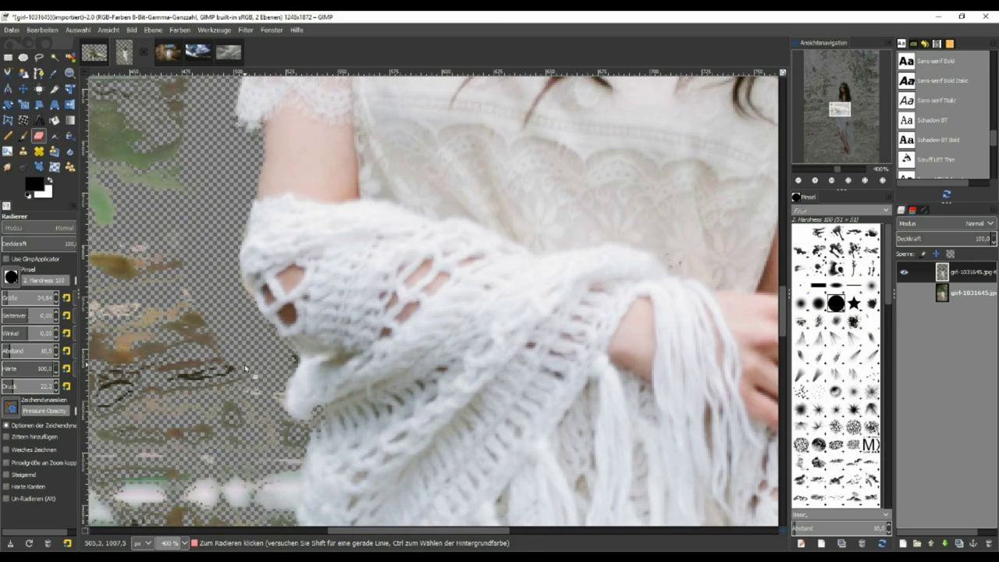
scroll(245, 367, "down", 6)
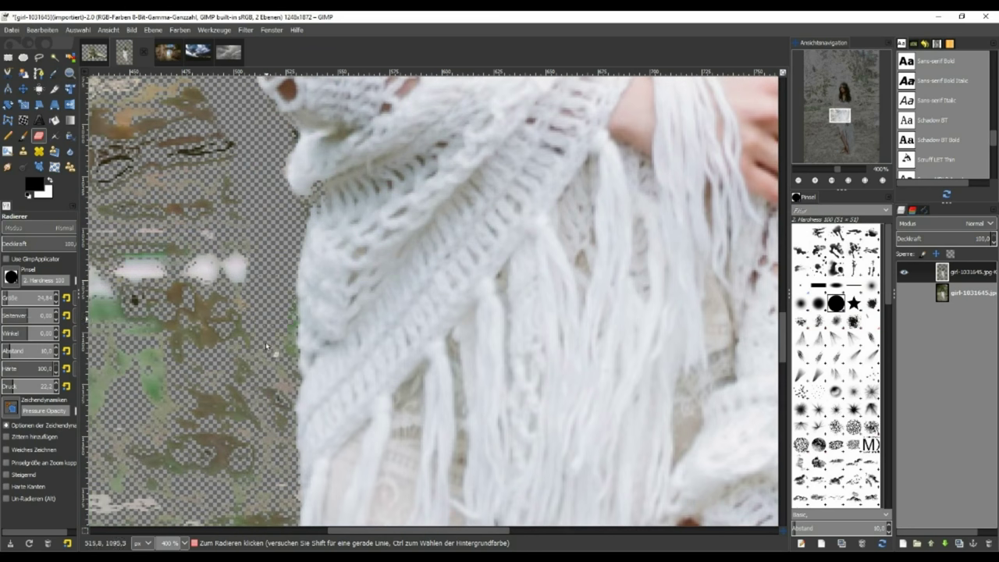
scroll(265, 342, "down", 6)
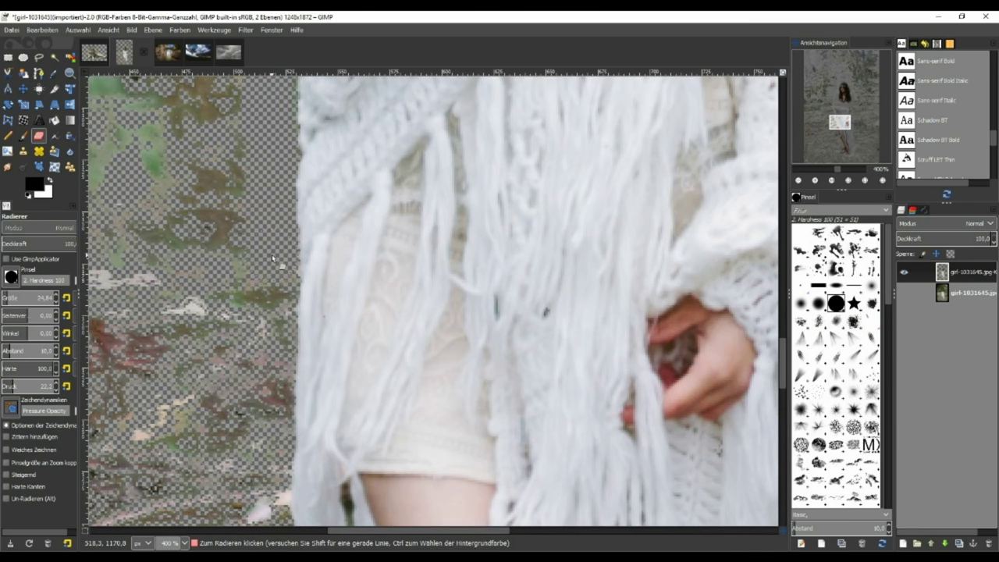
scroll(272, 258, "down", 3)
scroll(269, 272, "down", 6)
scroll(265, 156, "up", 3)
left_click_drag(261, 170, 280, 504)
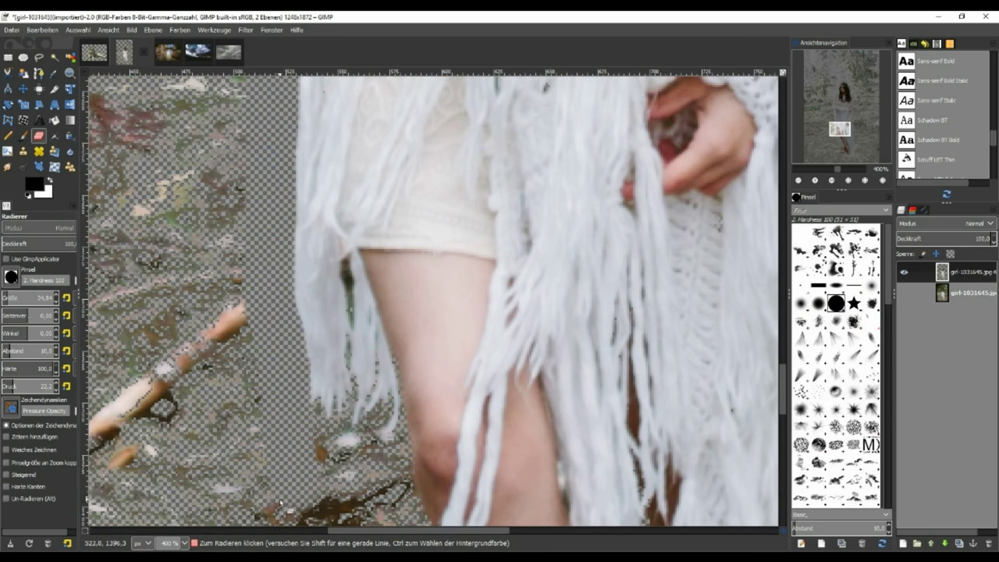
- Erase leftover ground bits and dark debris streaks beside the leg
scroll(310, 428, "down", 3)
mouse_move(324, 352)
left_mouse_down()
mouse_move(393, 410)
mouse_move(303, 430)
left_mouse_up()
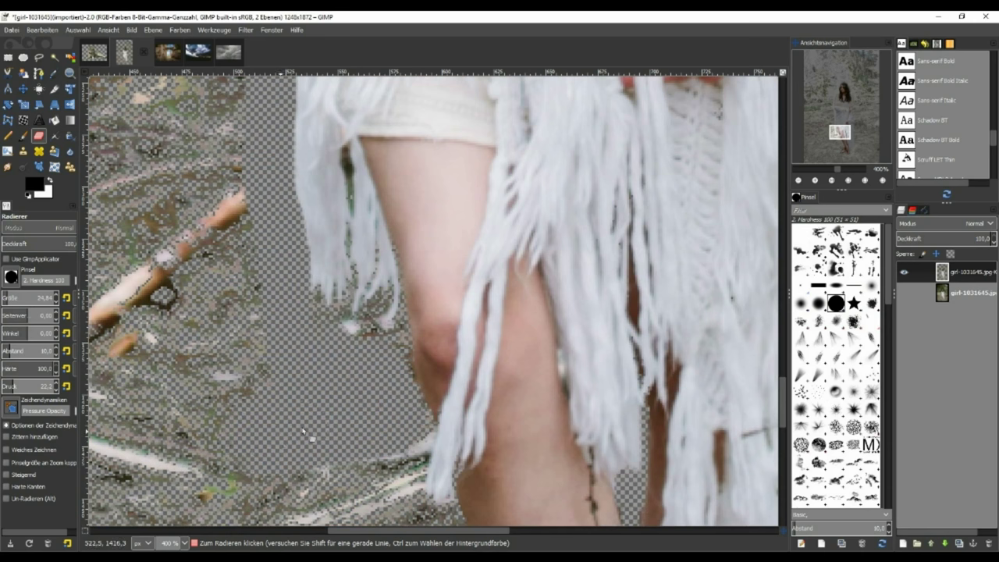
scroll(375, 361, "down", 6)
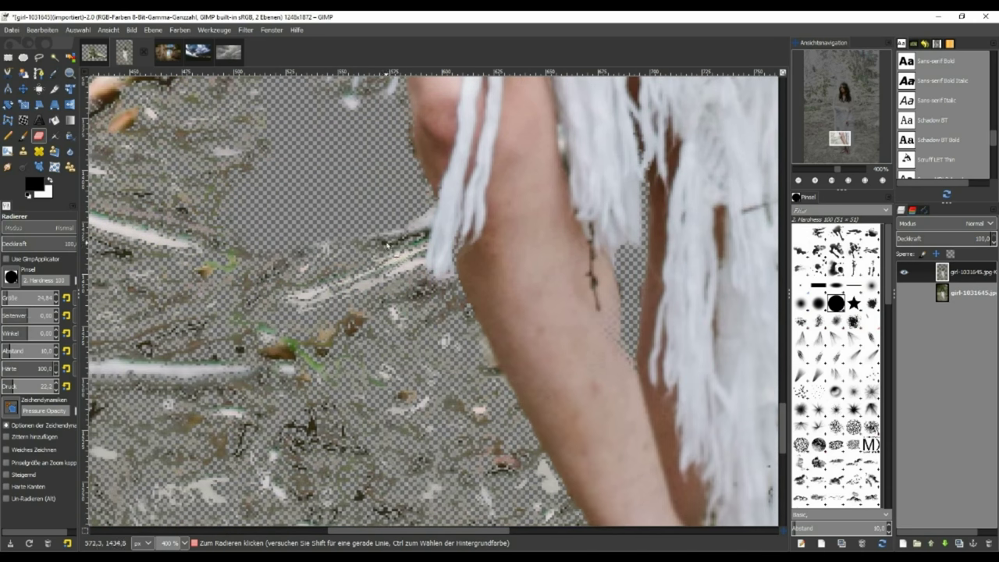
left_click_drag(386, 246, 404, 227)
left_click_drag(386, 273, 450, 330)
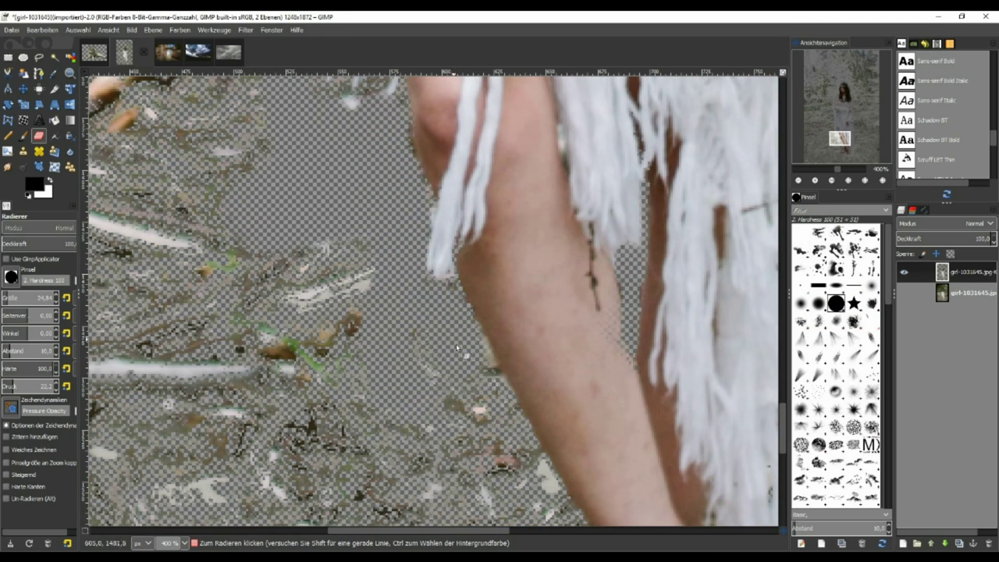
scroll(506, 449, "down", 5)
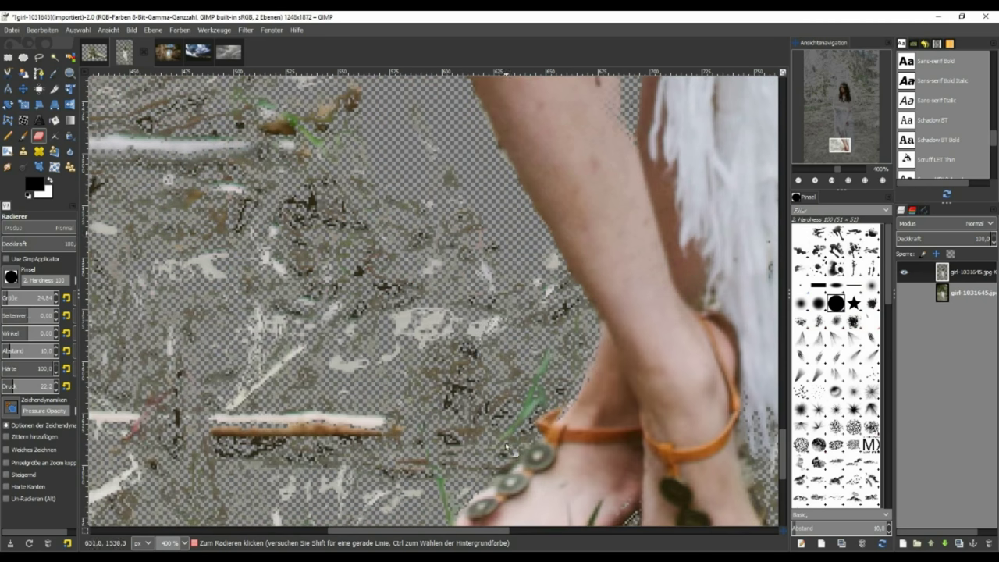
mouse_move(539, 289)
left_mouse_down()
mouse_move(552, 390)
mouse_move(456, 449)
left_mouse_up()
- Erase debris around the foot and toes, toggling Anti-erase on and back off
scroll(469, 445, "down", 5)
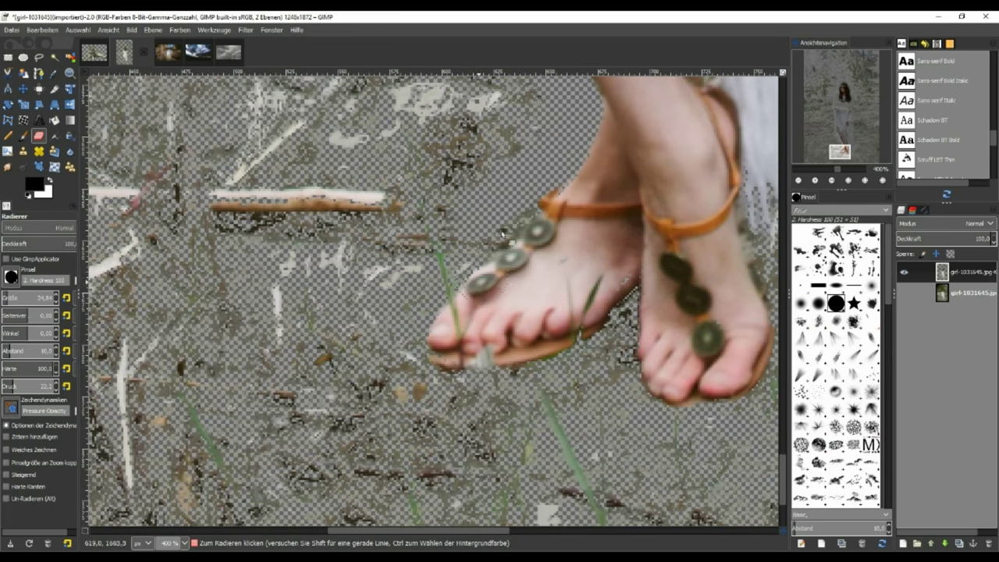
mouse_move(515, 195)
left_mouse_down()
mouse_move(468, 267)
mouse_move(402, 285)
mouse_move(396, 346)
mouse_move(463, 405)
mouse_move(597, 373)
mouse_move(610, 353)
mouse_move(640, 422)
mouse_move(718, 449)
mouse_move(472, 447)
left_mouse_up()
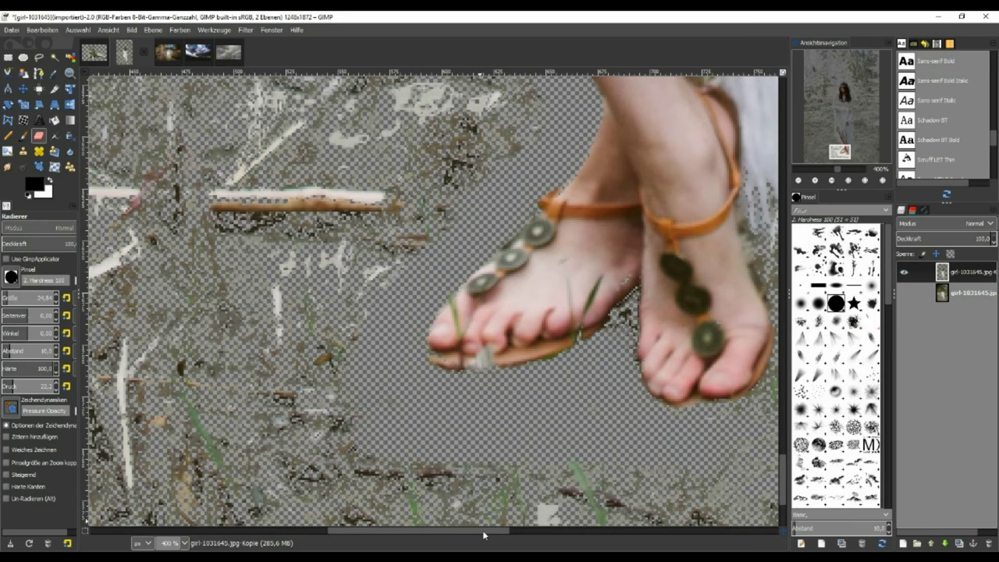
left_click_drag(486, 531, 557, 531)
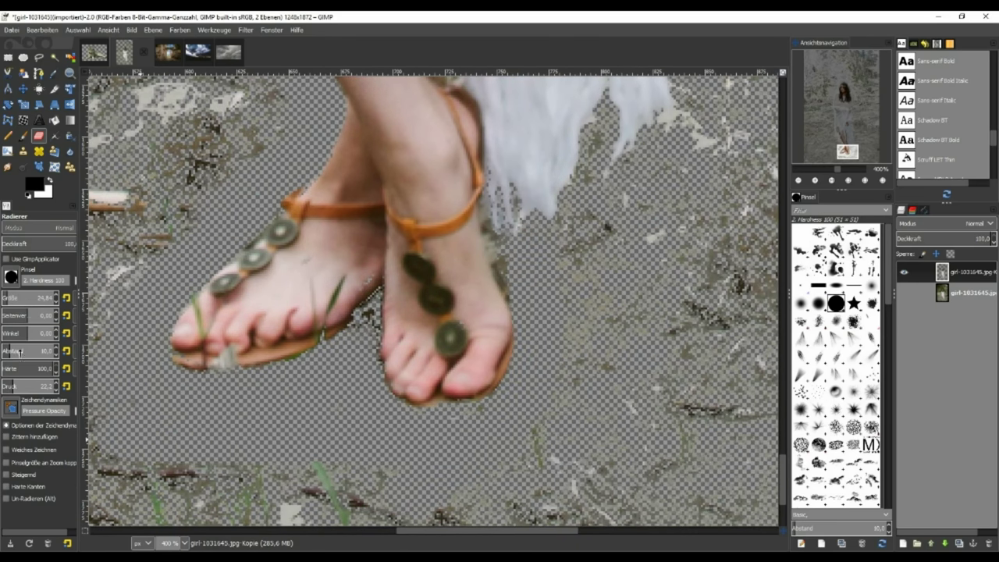
left_click(7, 498)
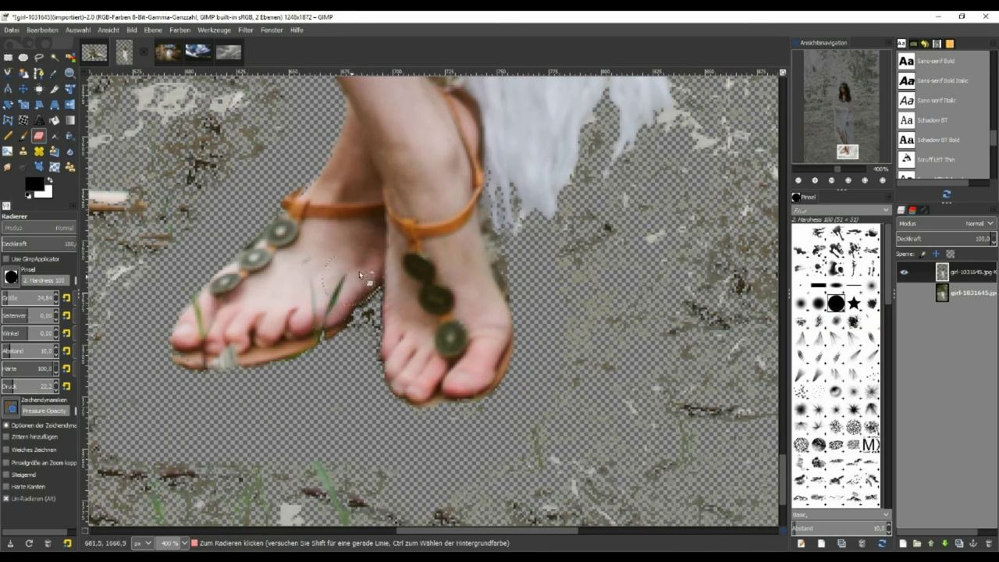
left_click(7, 498)
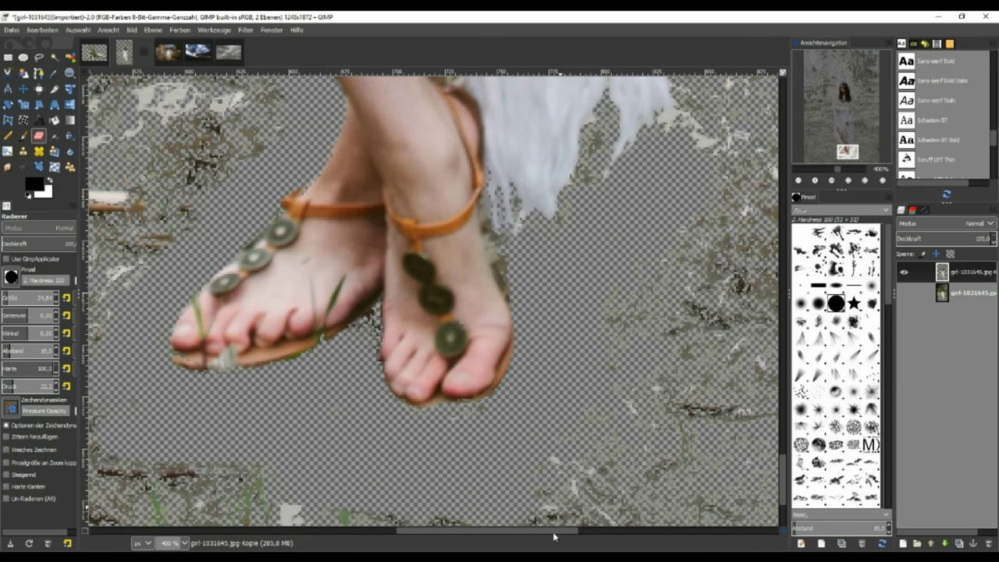
- Erase the background strip beside and to the right of the shawl fringe
left_click_drag(552, 532, 601, 532)
scroll(574, 453, "up", 5)
left_click_drag(514, 320, 522, 457)
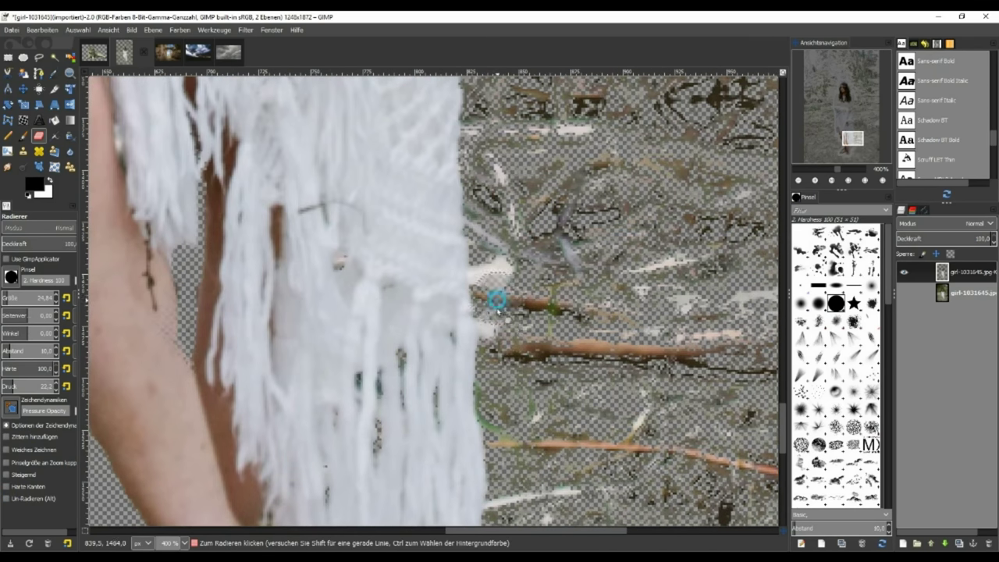
scroll(520, 457, "down", 4)
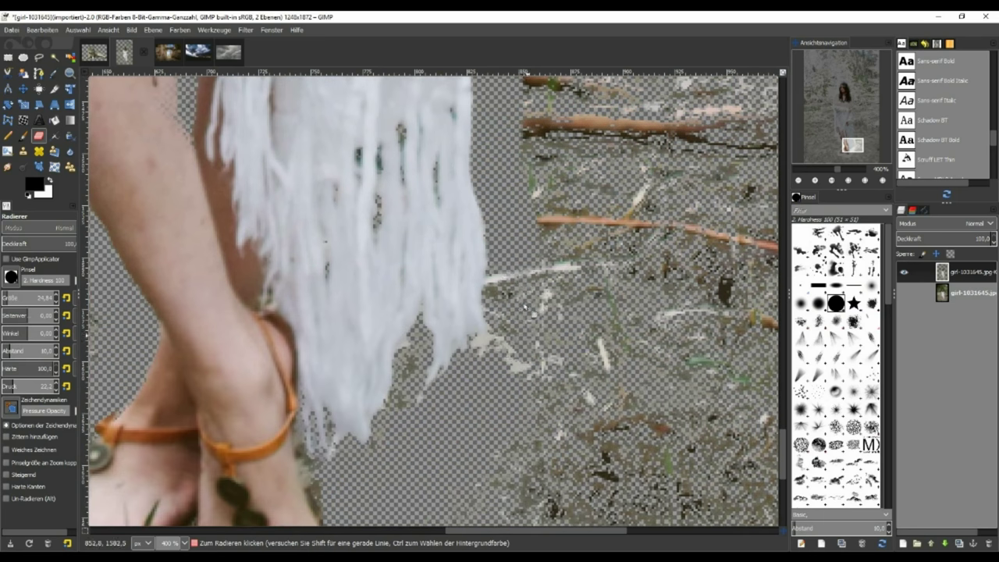
left_click_drag(516, 250, 519, 371)
scroll(560, 359, "up", 4)
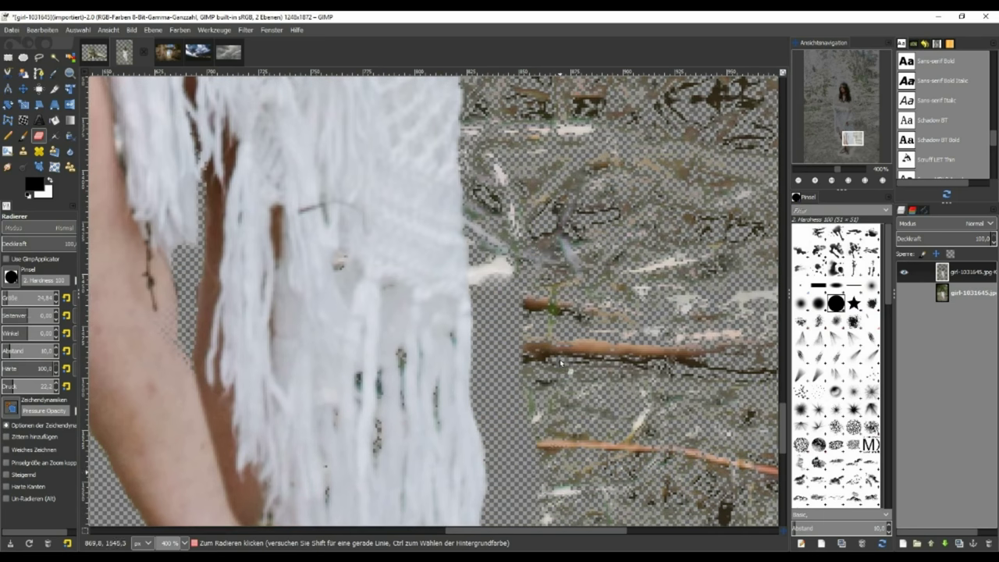
left_click_drag(493, 136, 490, 312)
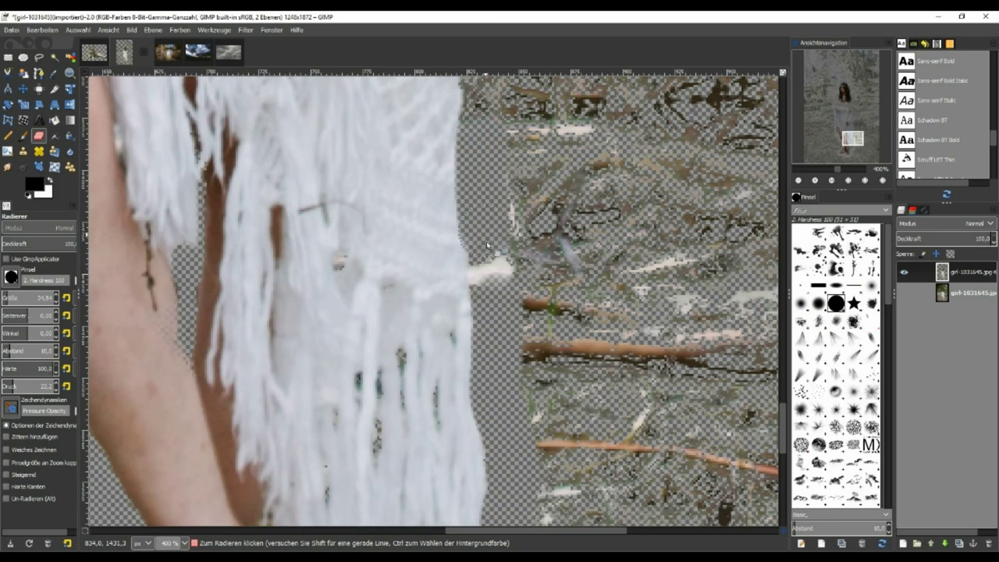
scroll(491, 377, "up", 4)
left_click_drag(491, 377, 516, 215)
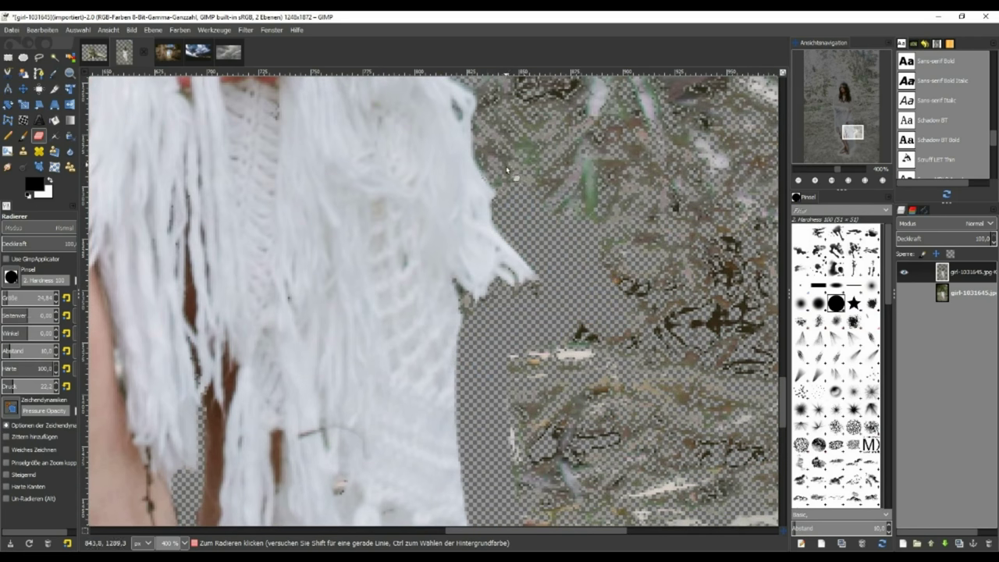
- Erase background right of the sweater and between the sleeve and textured ground
scroll(506, 195, "up", 2)
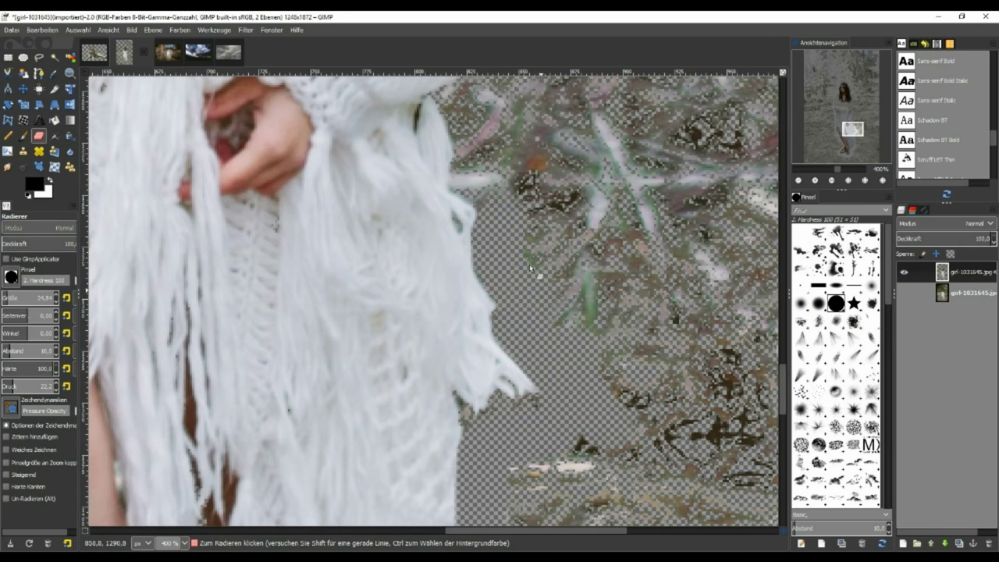
scroll(529, 266, "up", 4)
left_click_drag(490, 325, 506, 297)
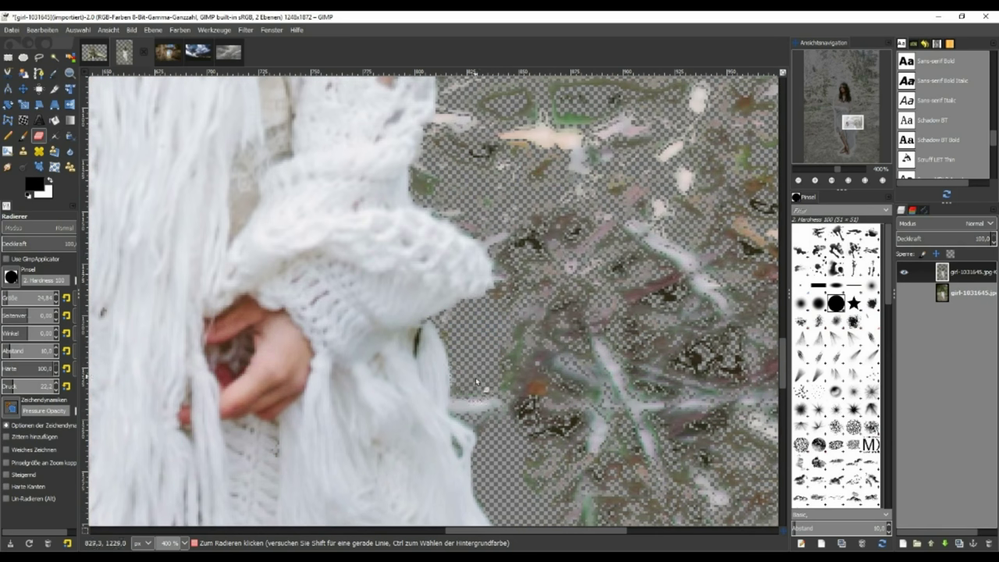
mouse_move(445, 175)
left_mouse_down()
mouse_move(468, 217)
mouse_move(507, 242)
mouse_move(510, 308)
left_mouse_up()
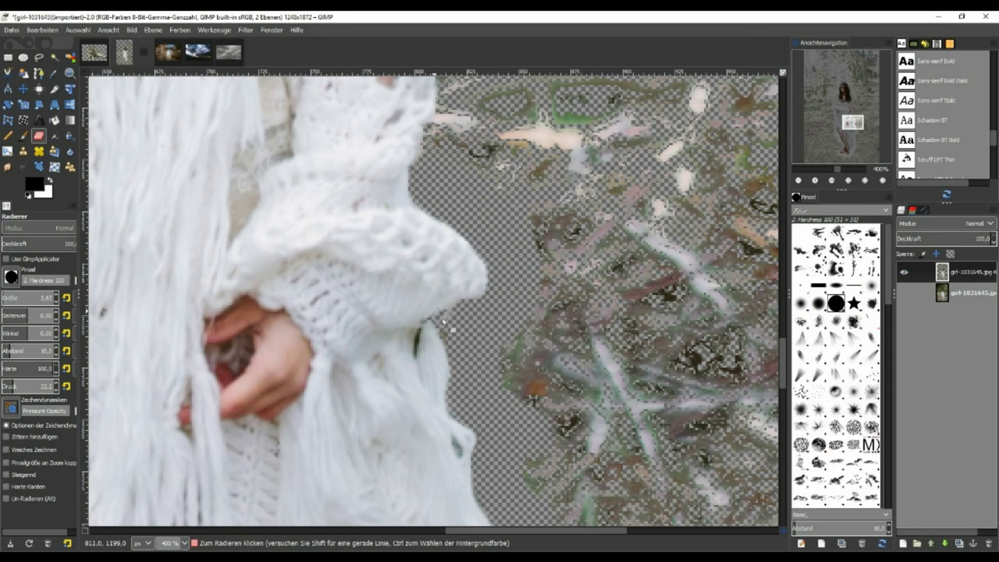
scroll(492, 333, "down", 5)
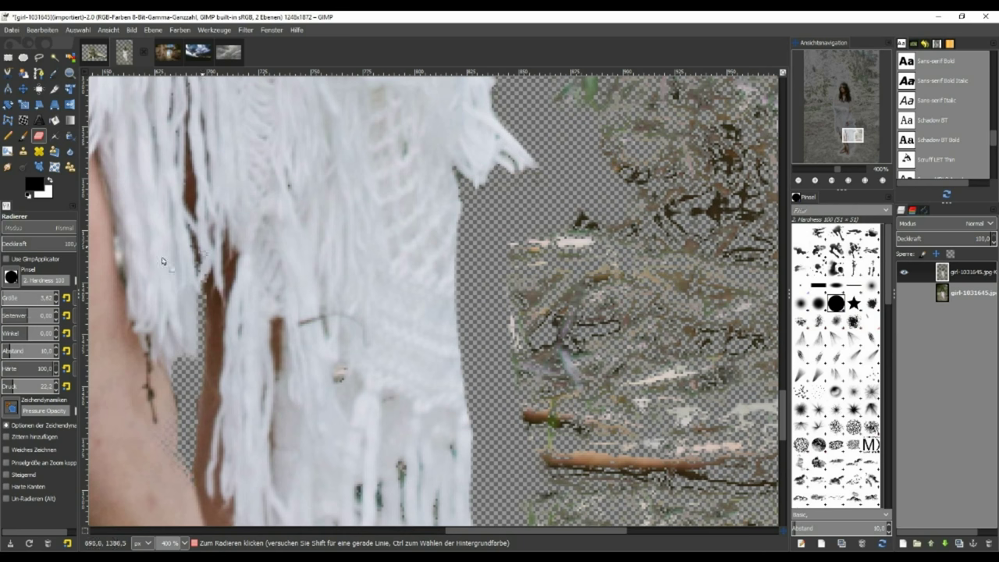
scroll(487, 270, "up", 5)
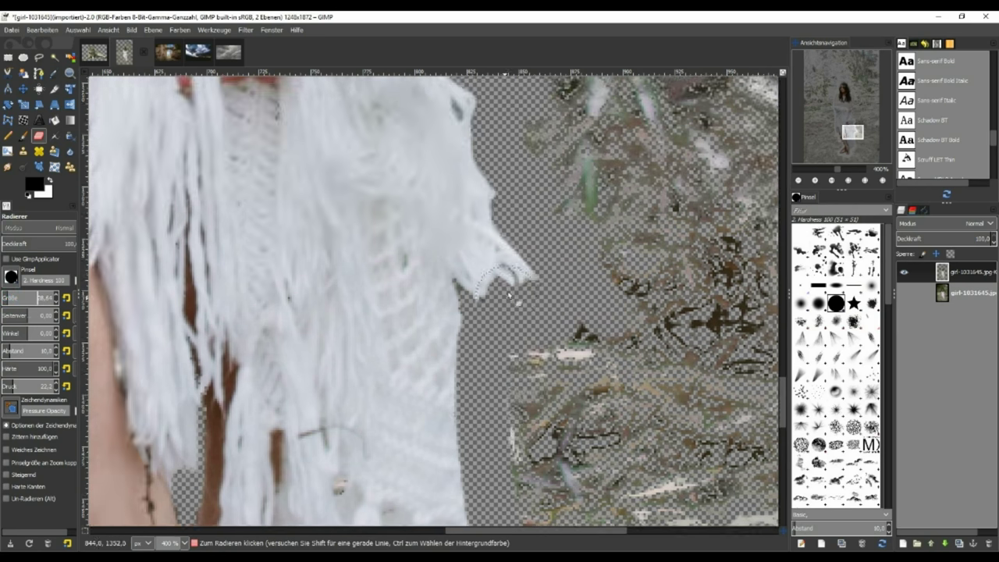
scroll(487, 269, "up", 5)
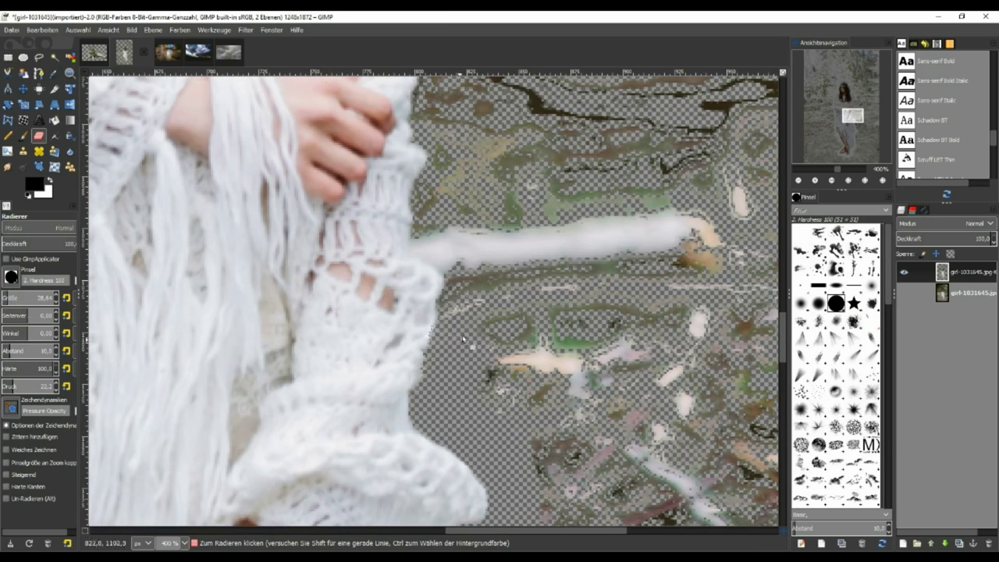
- Erase the white streak joining the sleeve and brown marks beside the arm
mouse_move(481, 270)
left_mouse_down()
mouse_move(442, 203)
mouse_move(648, 82)
left_mouse_up()
scroll(469, 301, "up", 5)
left_click(458, 370)
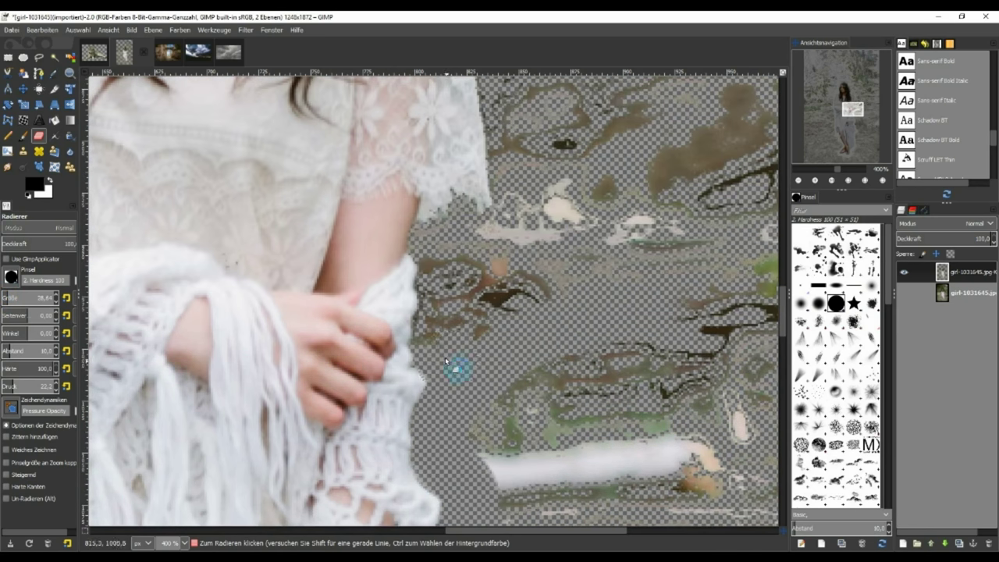
left_click_drag(441, 343, 449, 273)
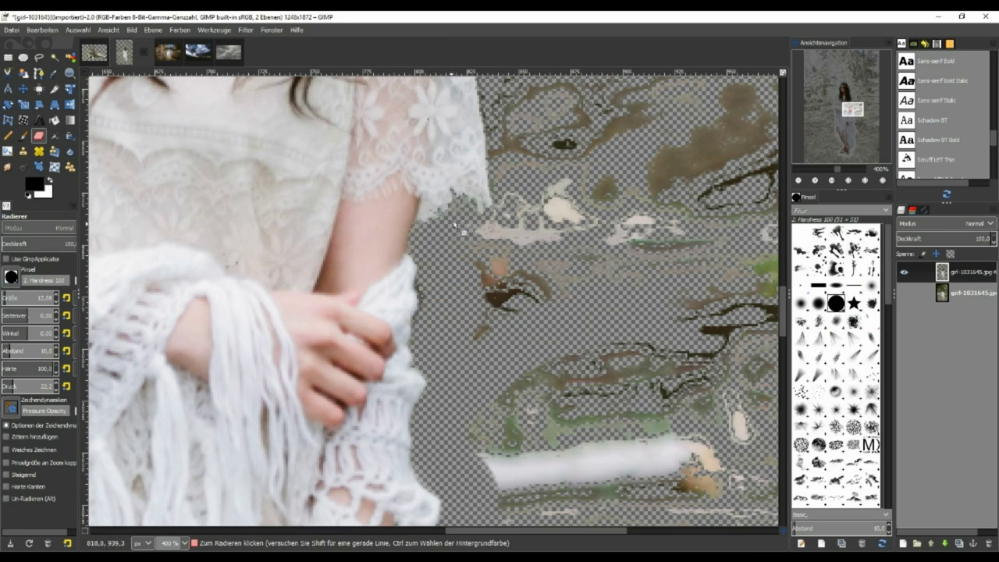
left_click_drag(466, 228, 512, 230)
scroll(527, 393, "up", 5)
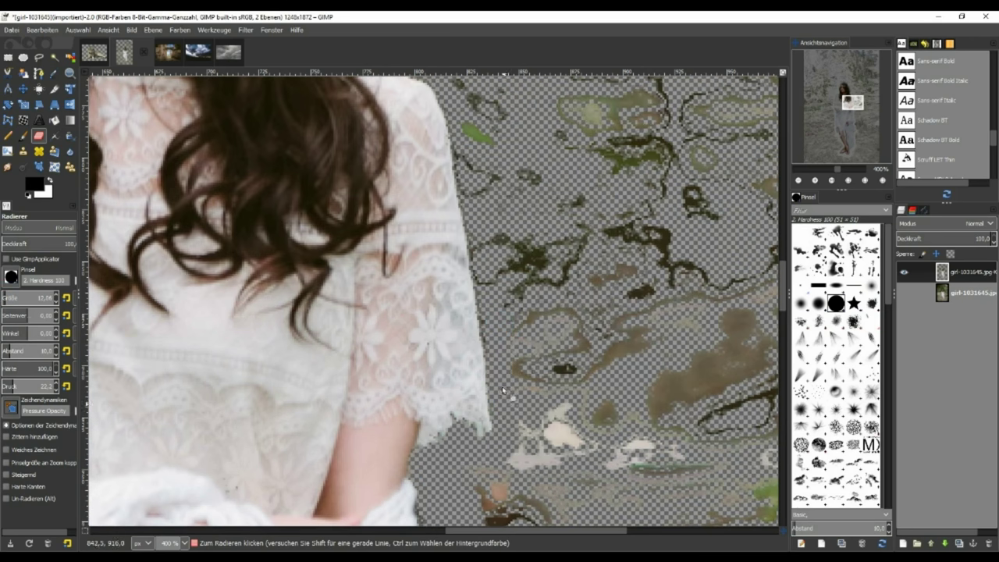
- Zoom in and erase dark and brownish fringe pixels along the side and top of the hair
scroll(503, 391, "up", 8)
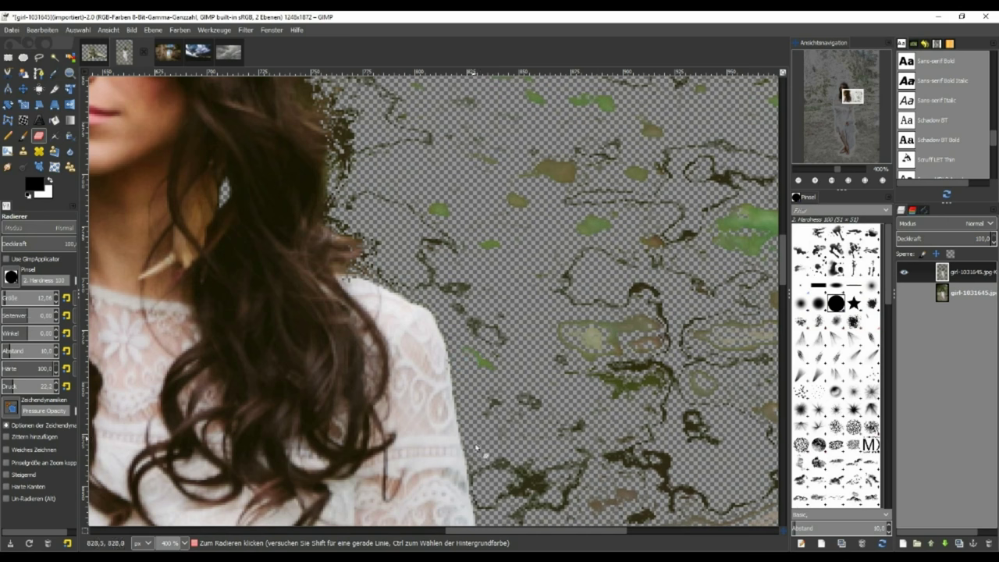
scroll(500, 460, "down", 2)
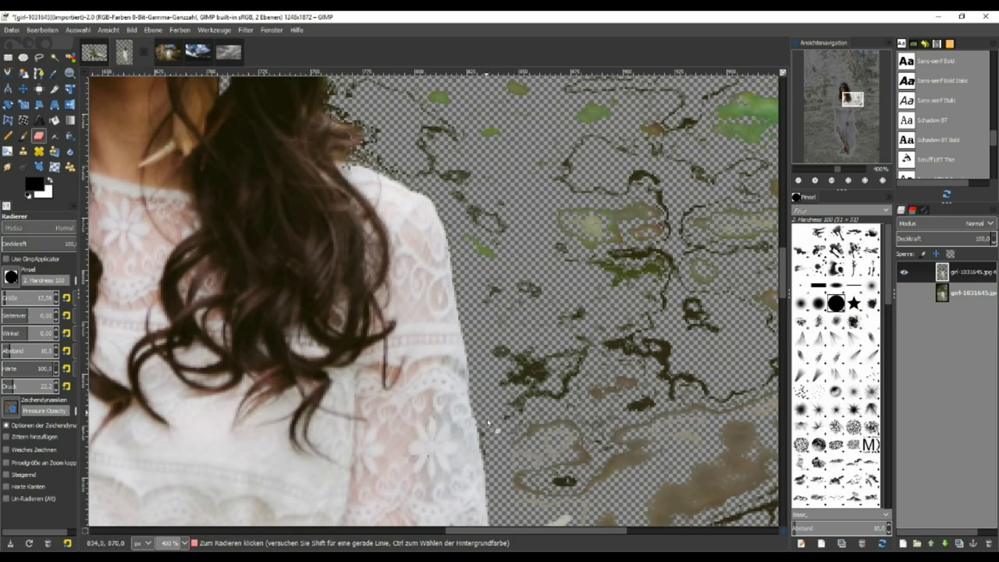
scroll(479, 357, "up", 2)
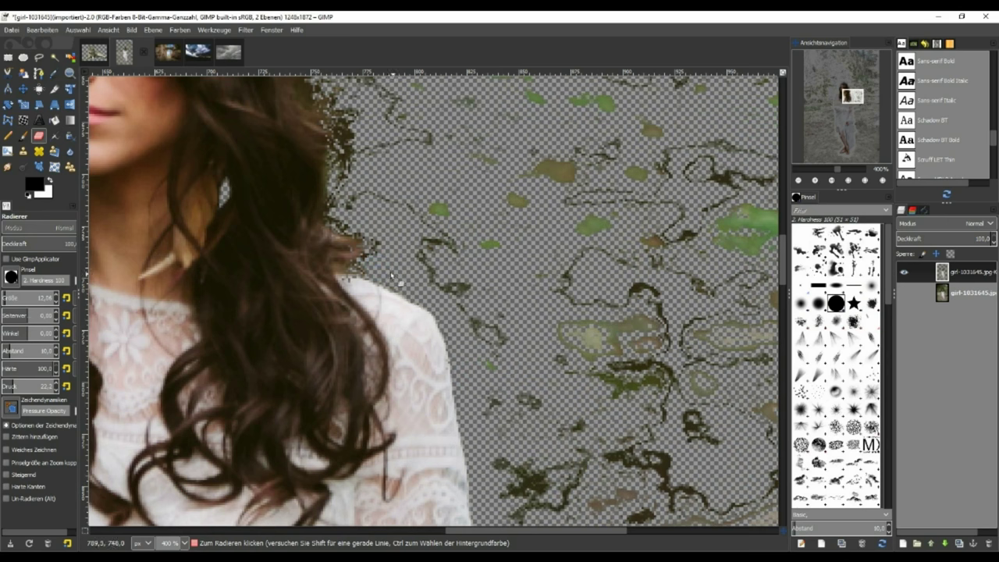
scroll(350, 222, "up", 2)
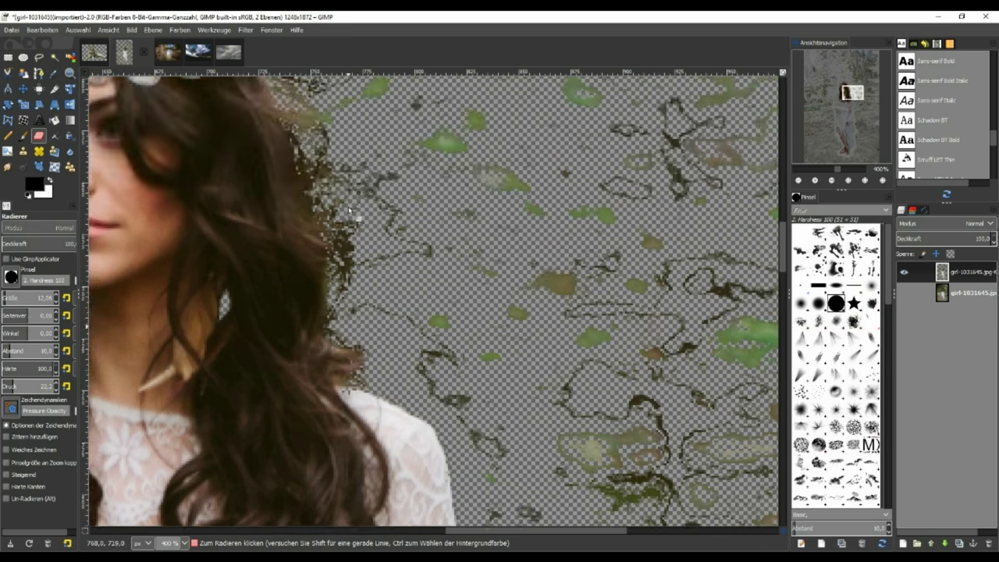
scroll(350, 222, "up", 2)
mouse_move(344, 434)
left_mouse_down()
mouse_move(341, 328)
mouse_move(311, 271)
left_mouse_up()
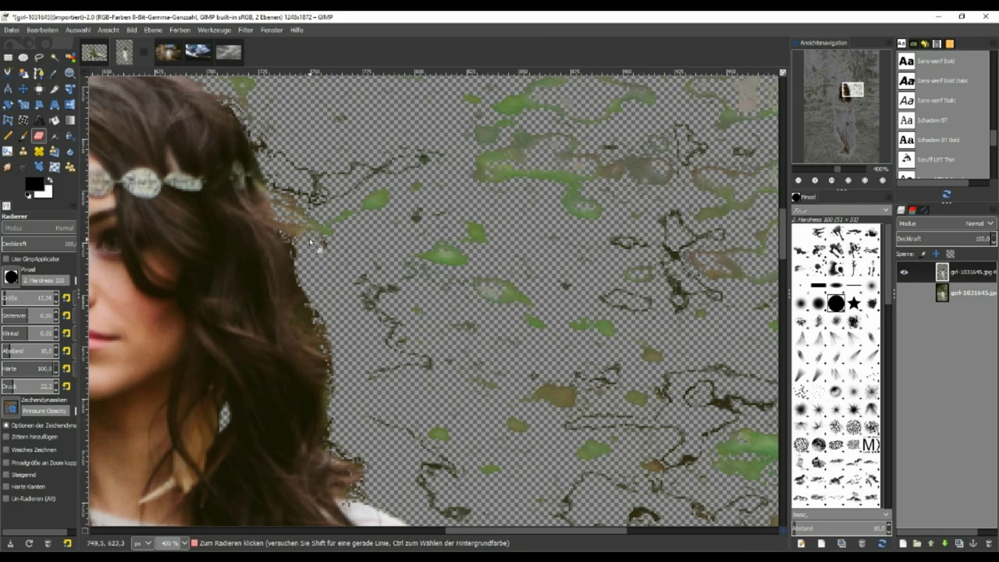
mouse_move(303, 221)
left_mouse_down()
mouse_move(283, 178)
mouse_move(302, 184)
left_mouse_up()
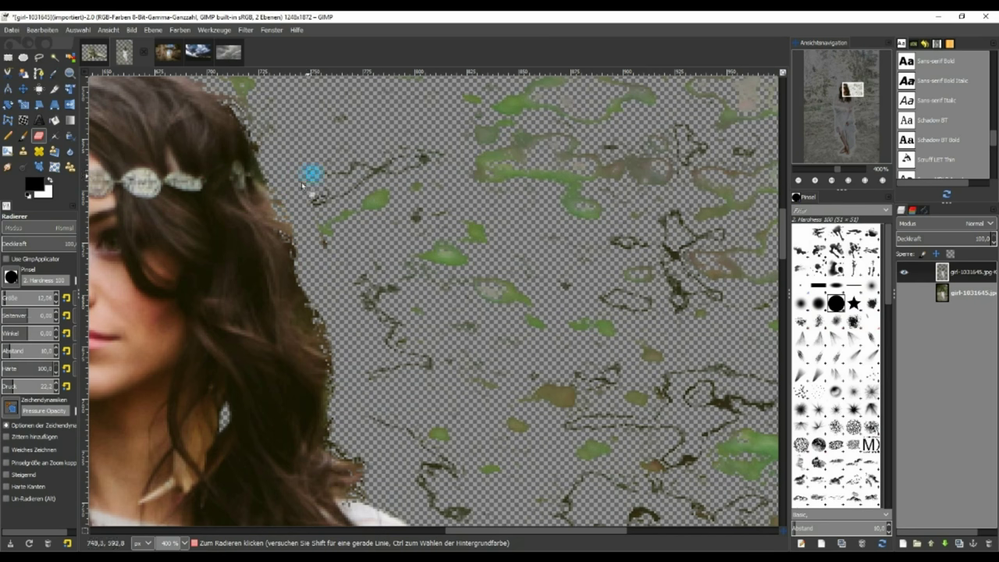
scroll(326, 297, "up", 5)
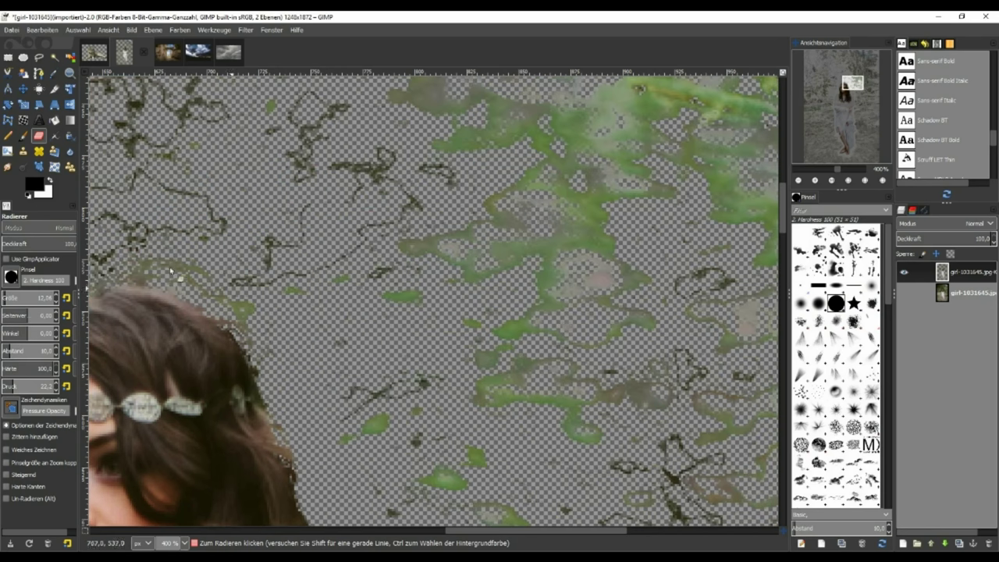
left_click_drag(130, 271, 185, 290)
left_click_drag(231, 316, 268, 371)
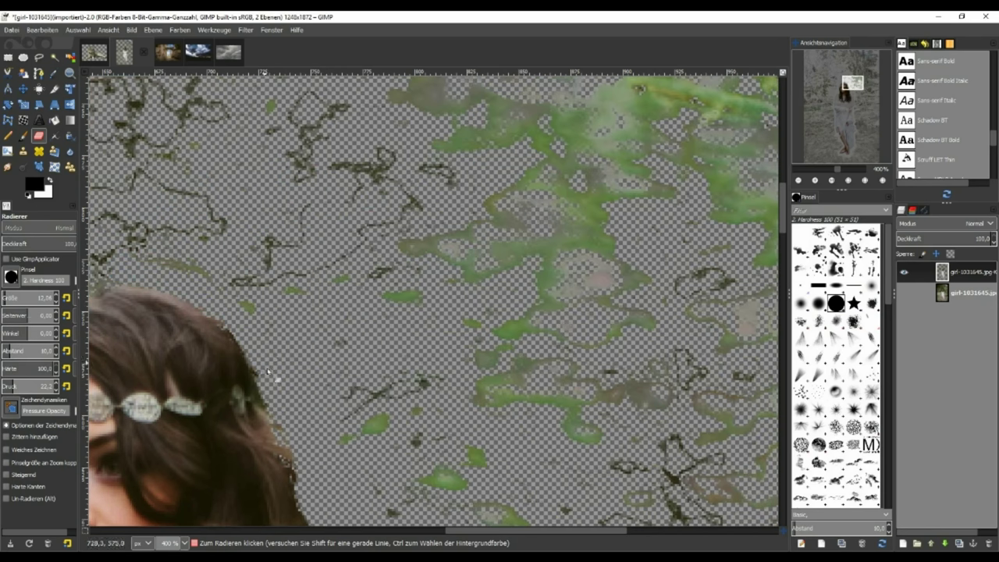
- Erase remaining stray background pixels along the hair edge, then zoom back out
scroll(317, 400, "down", 2)
scroll(169, 309, "up", 2)
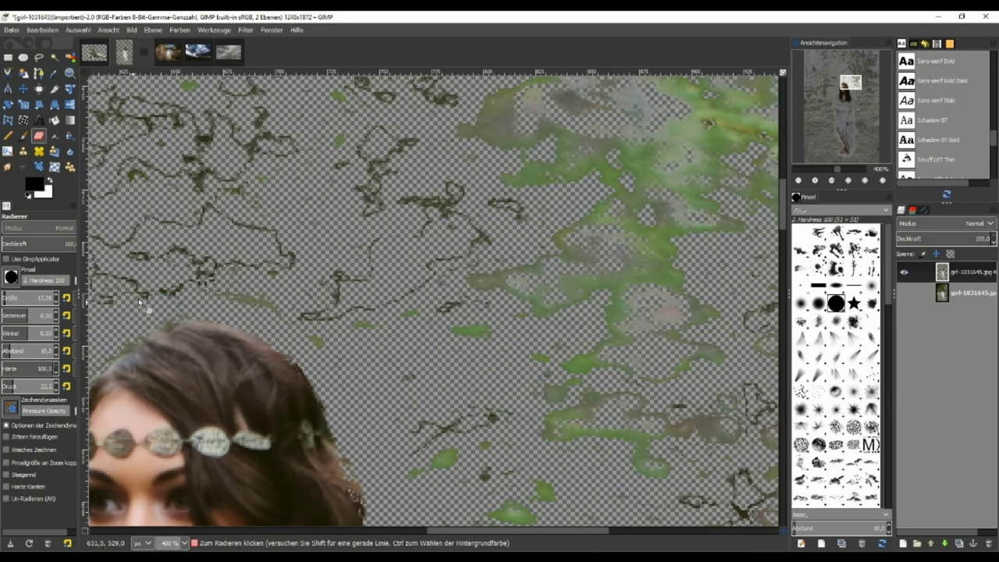
scroll(335, 361, "down", 2)
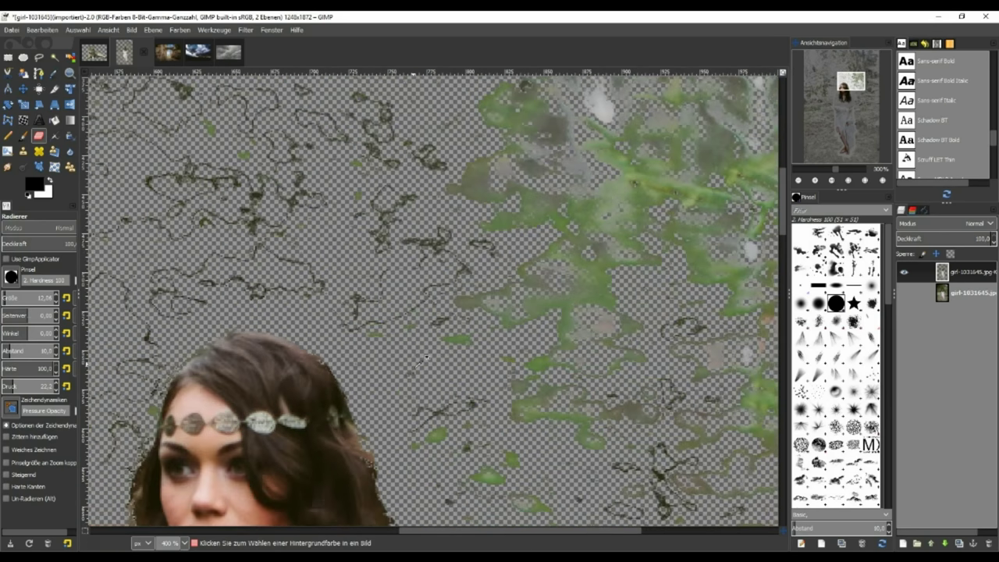
scroll(325, 421, "up", 1)
scroll(367, 407, "up", 1)
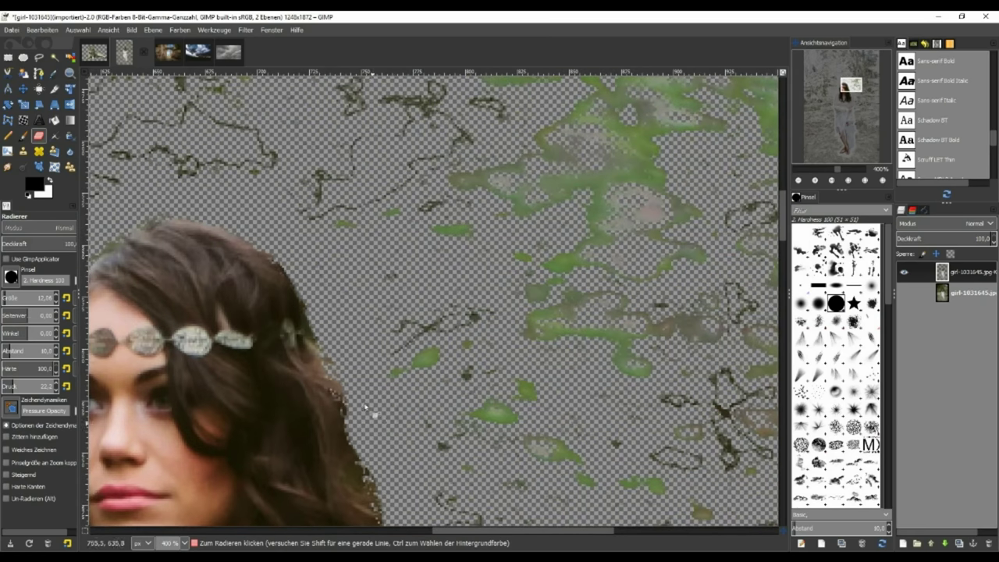
left_click_drag(377, 470, 380, 489)
scroll(400, 476, "down", 3)
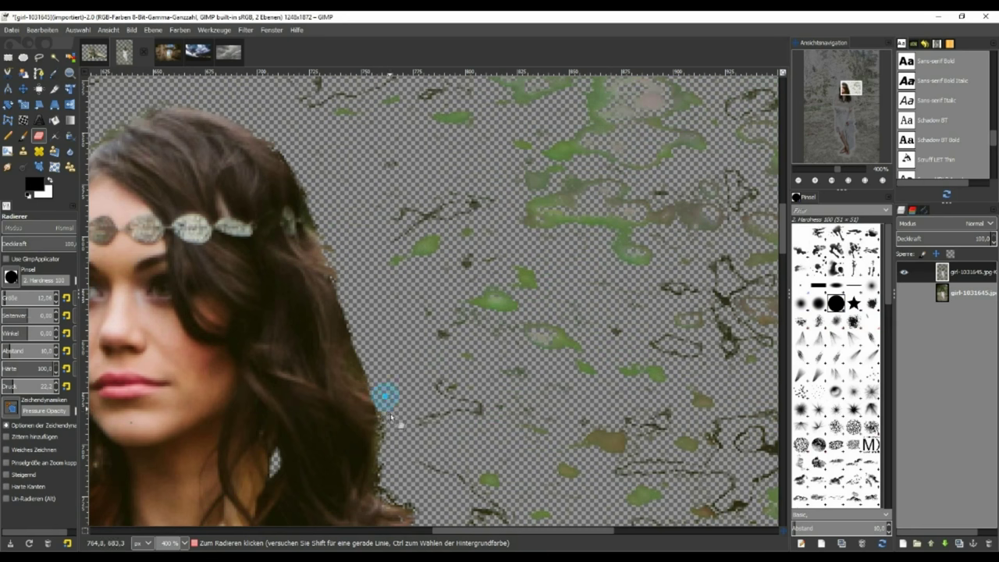
scroll(451, 445, "down", 2)
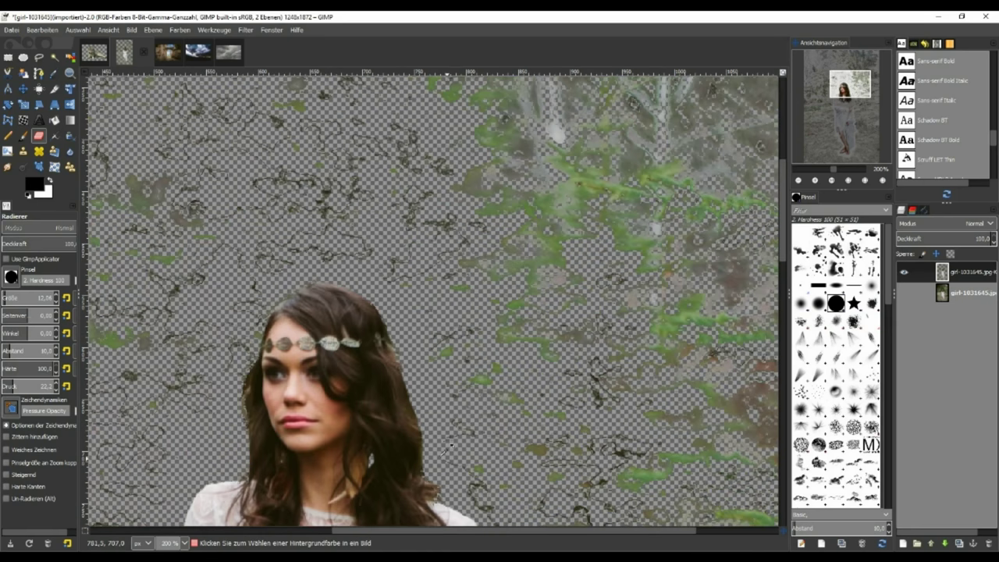
scroll(204, 386, "down", 1)
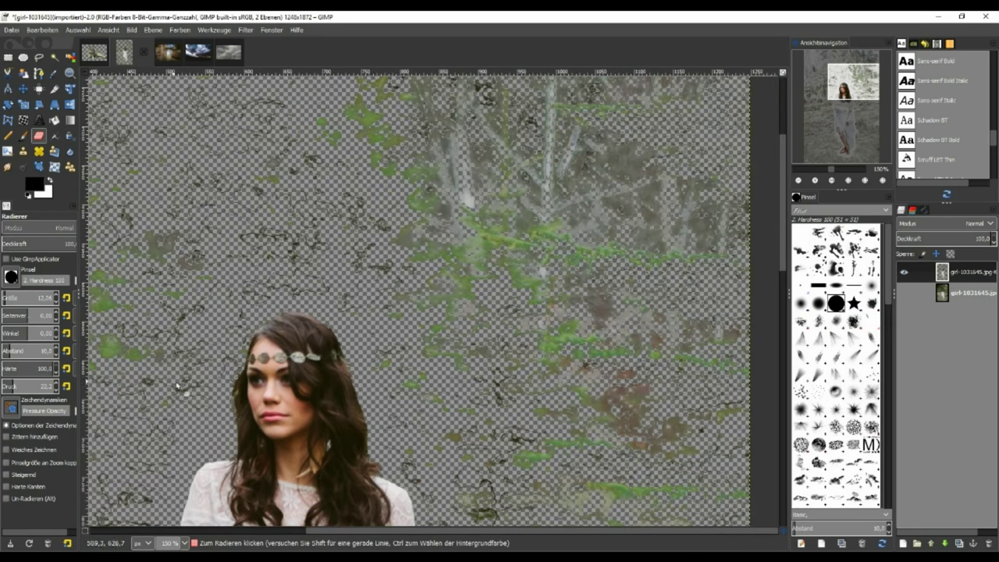
scroll(234, 336, "up", 3)
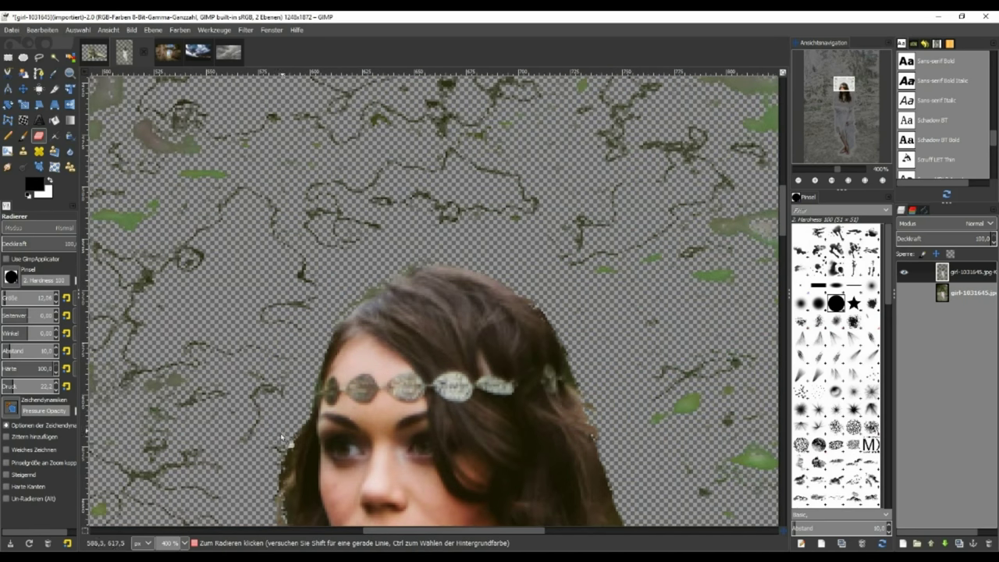
scroll(316, 248, "down", 2)
scroll(296, 230, "down", 1)
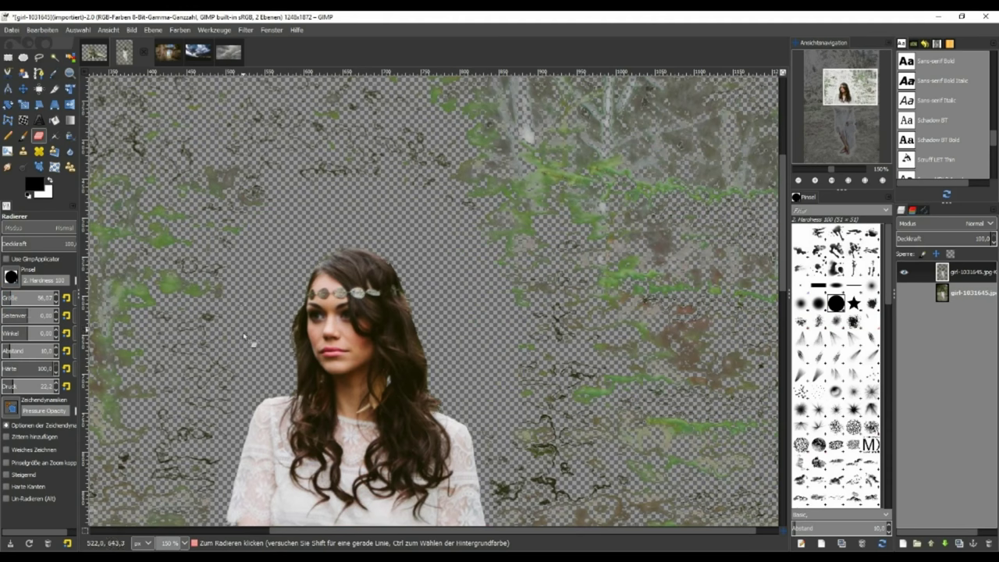
- Erase the foliage and stick strip right of the woman, from her head down to her legs
left_click_drag(260, 191, 517, 399)
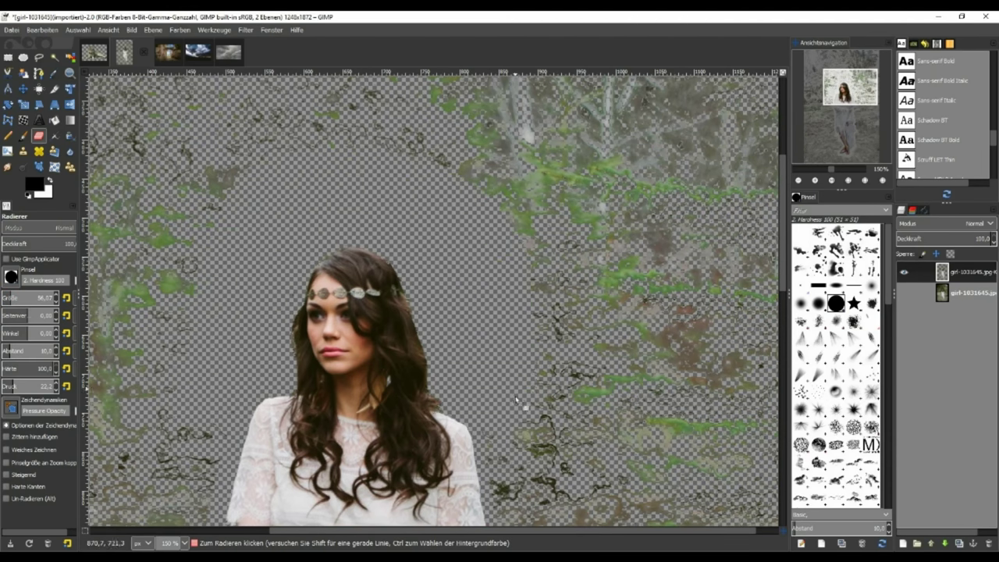
scroll(538, 413, "down", 5)
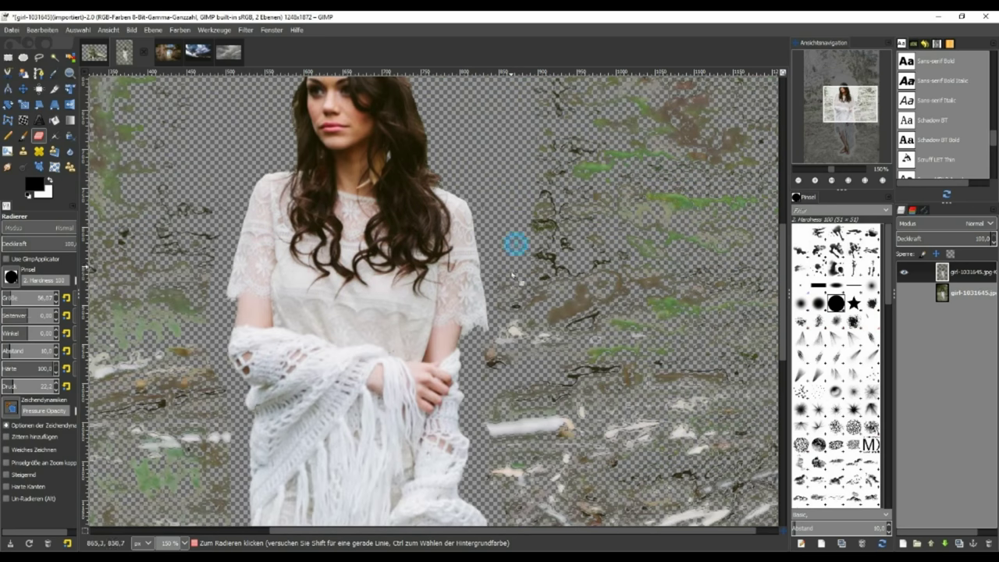
left_click_drag(512, 391, 564, 304)
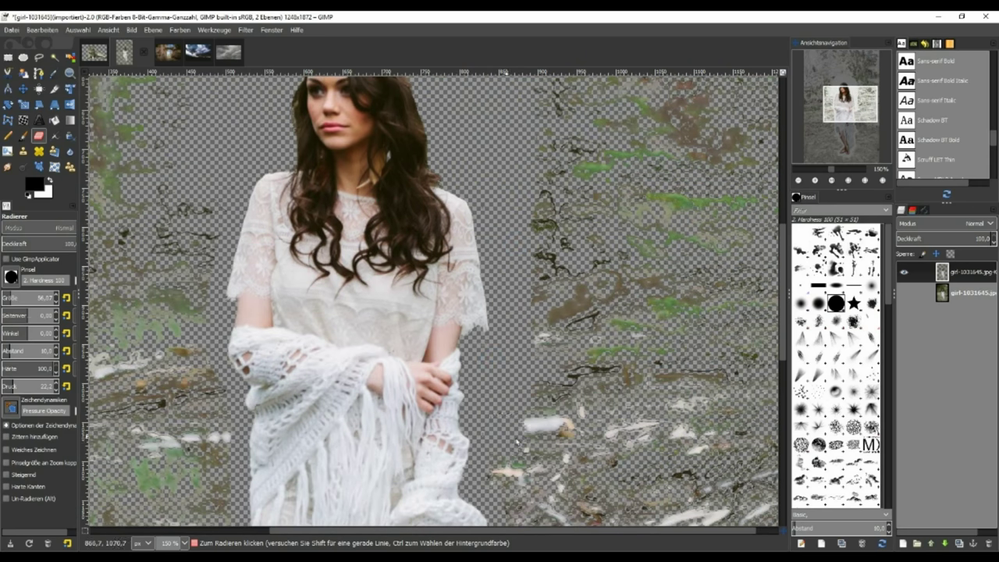
scroll(564, 305, "down", 5)
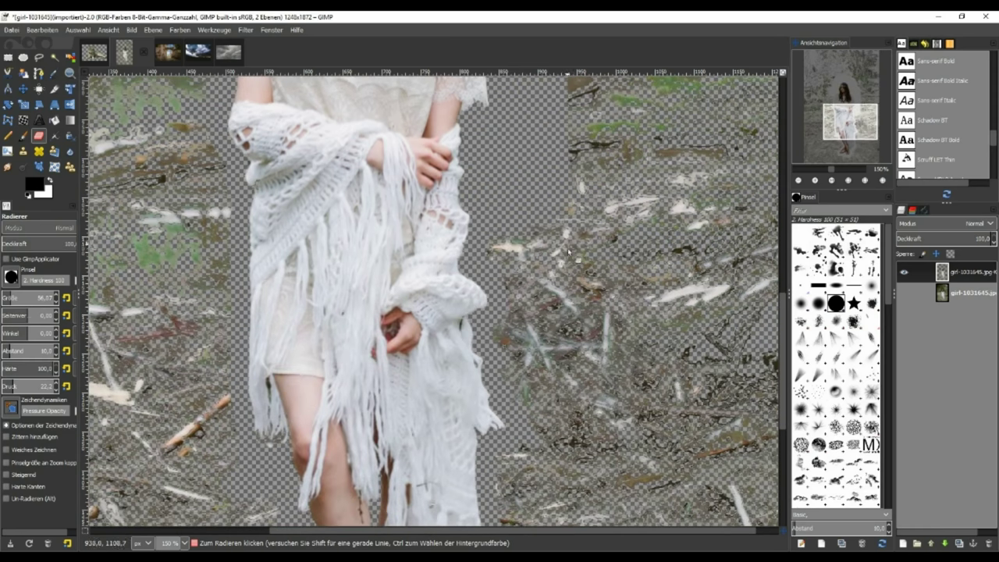
mouse_move(500, 239)
left_mouse_down()
mouse_move(563, 78)
mouse_move(520, 244)
left_mouse_up()
left_click_drag(580, 278, 578, 519)
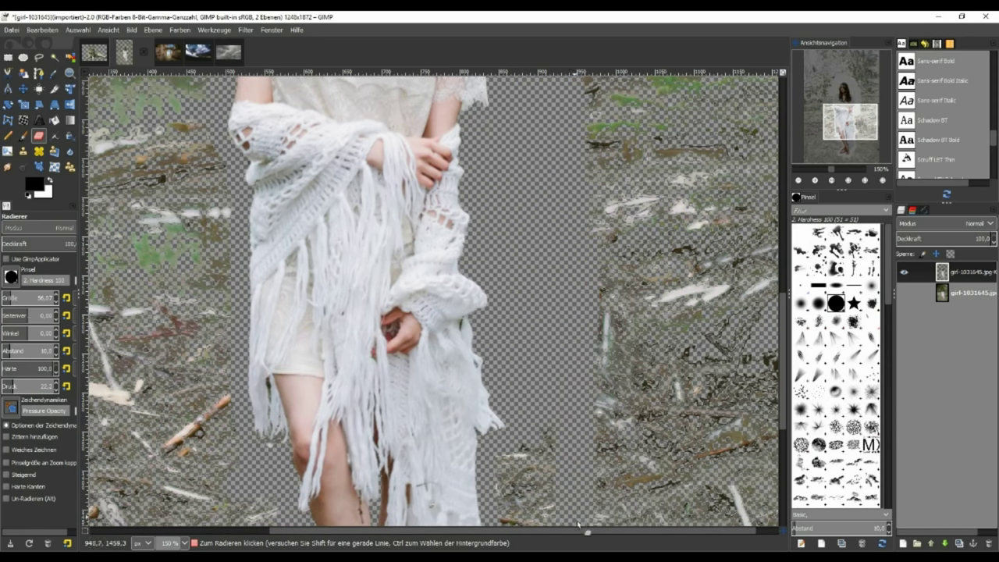
scroll(582, 515, "down", 3)
scroll(582, 516, "down", 2)
mouse_move(518, 248)
left_mouse_down()
mouse_move(511, 275)
mouse_move(546, 316)
mouse_move(582, 391)
mouse_move(566, 504)
mouse_move(507, 511)
mouse_move(513, 338)
left_mouse_up()
left_click_drag(518, 301, 545, 333)
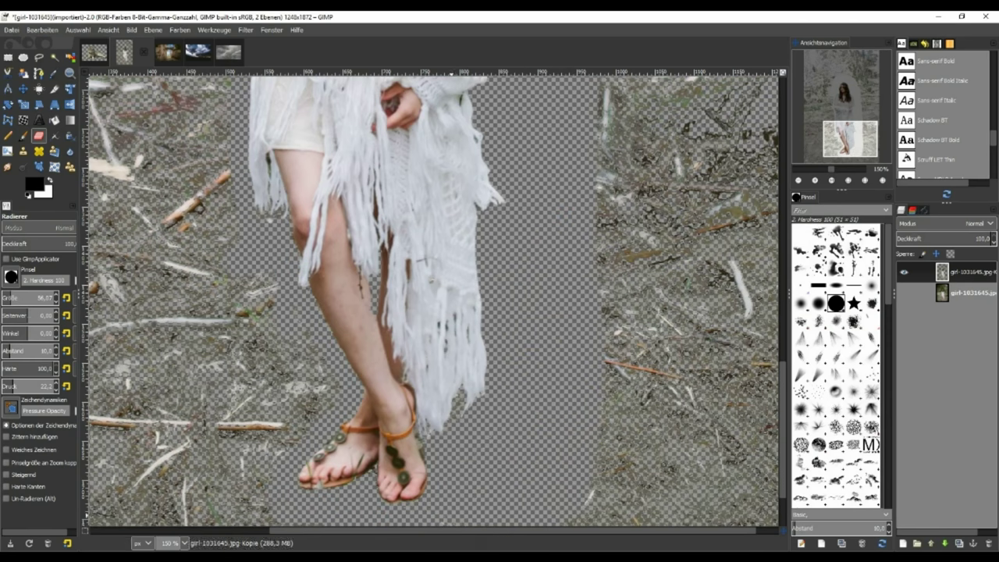
- At 100% zoom, erase the ground debris left of her legs and shawl
key("1")
mouse_move(429, 521)
left_mouse_down()
mouse_move(389, 377)
mouse_move(387, 447)
mouse_move(360, 215)
left_mouse_up()
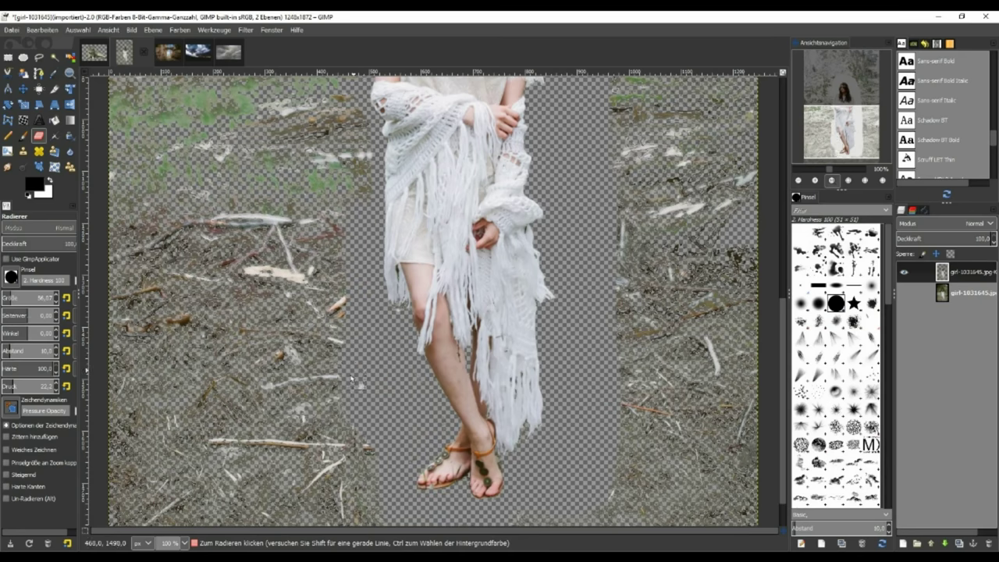
scroll(335, 387, "up", 5)
left_click_drag(349, 420, 355, 238)
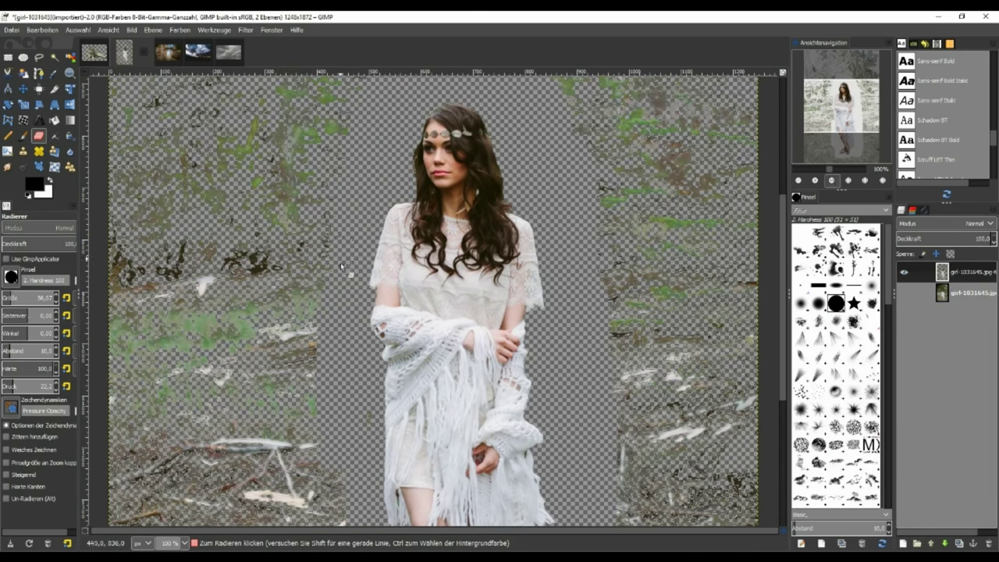
scroll(332, 231, "down", 1)
scroll(344, 242, "down", 1)
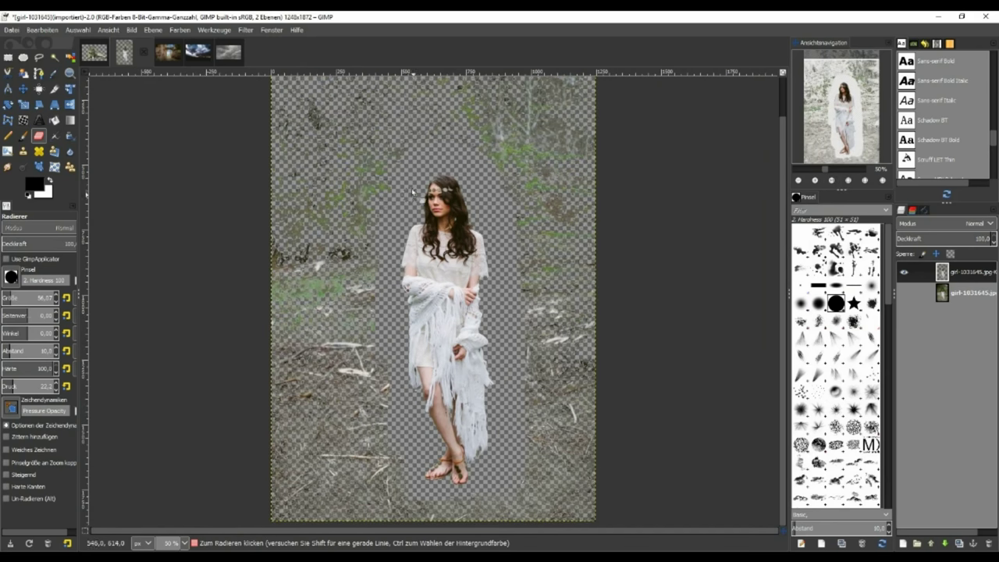
- Enlarge the eraser to about 233 and clear the background left, above and right of the woman
left_click_drag(365, 218, 440, 525)
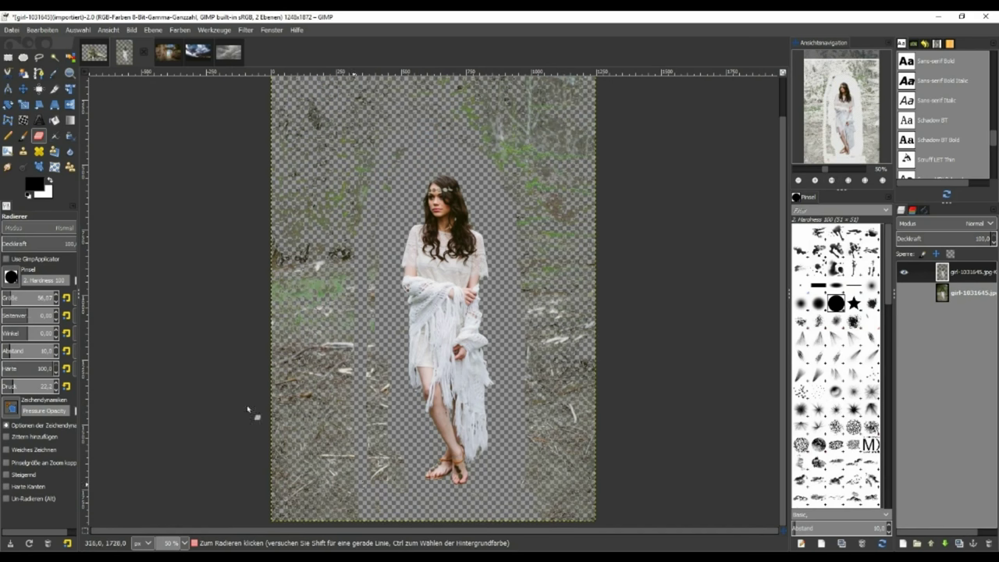
left_click_drag(23, 298, 33, 298)
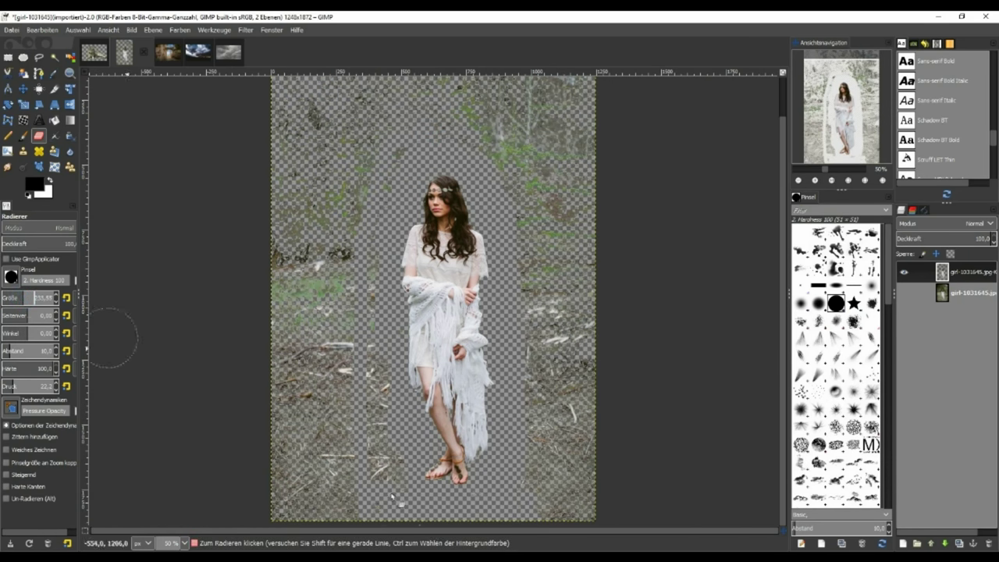
left_click(389, 504)
mouse_move(340, 496)
left_mouse_down()
mouse_move(269, 499)
mouse_move(358, 436)
left_mouse_up()
mouse_move(369, 350)
left_mouse_down()
mouse_move(343, 252)
mouse_move(381, 146)
left_mouse_up()
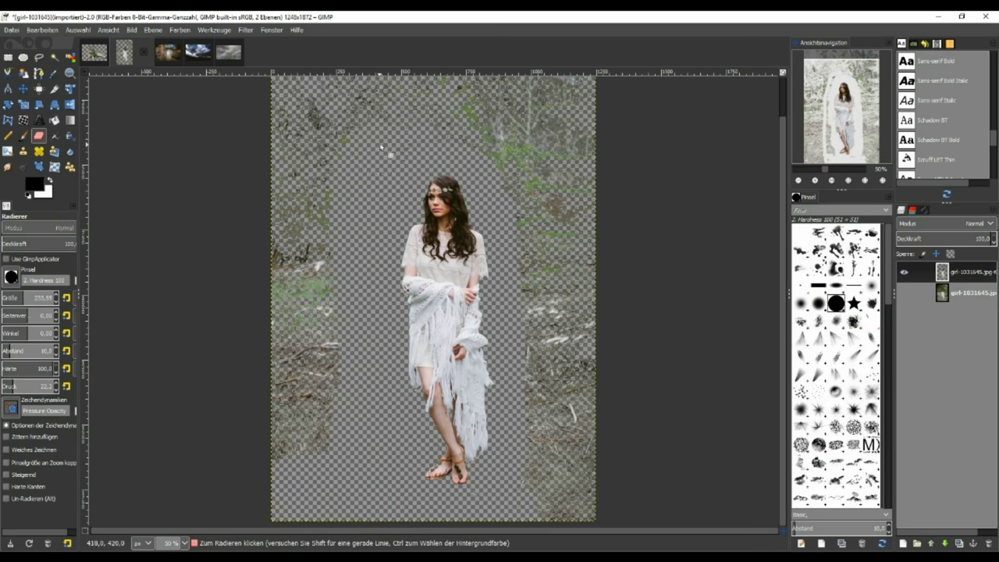
mouse_move(503, 137)
left_mouse_down()
mouse_move(551, 406)
mouse_move(558, 519)
mouse_move(580, 482)
left_mouse_up()
left_click_drag(579, 445, 606, 263)
mouse_move(560, 298)
left_mouse_down()
mouse_move(582, 76)
mouse_move(281, 101)
mouse_move(281, 328)
mouse_move(314, 481)
mouse_move(324, 234)
mouse_move(317, 137)
mouse_move(287, 402)
left_mouse_up()
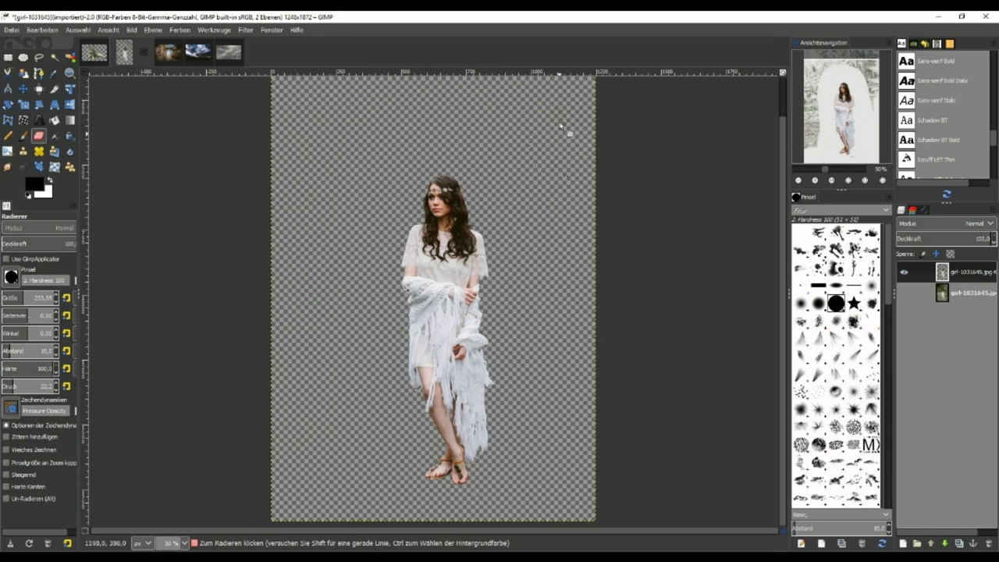
- Remove the leftover background specks along the top edge of the image
scroll(554, 305, "down", 1, "ctrl")
scroll(522, 230, "down", 1, "ctrl")
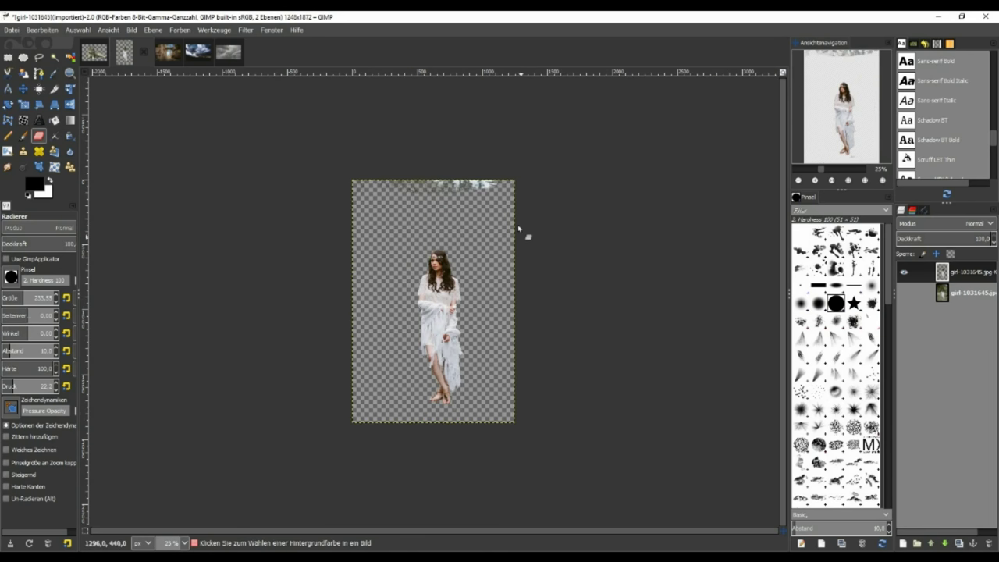
left_click_drag(506, 178, 341, 178)
scroll(484, 218, "down", 1, "ctrl")
scroll(475, 258, "up", 2, "ctrl")
scroll(502, 257, "up", 1, "ctrl")
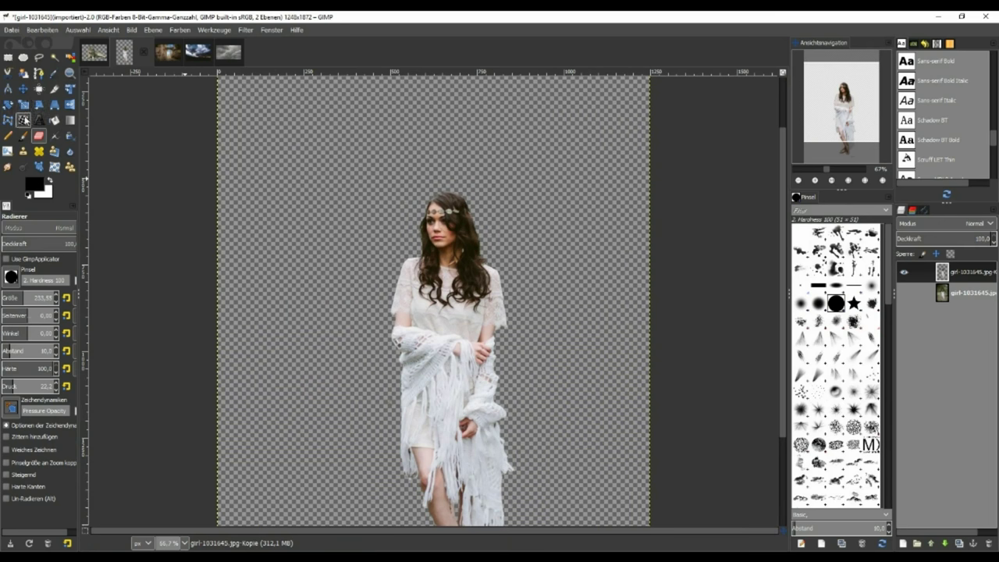
- Crop the image to a 676×1334 frame around the woman, from head to feet
left_click(54, 88)
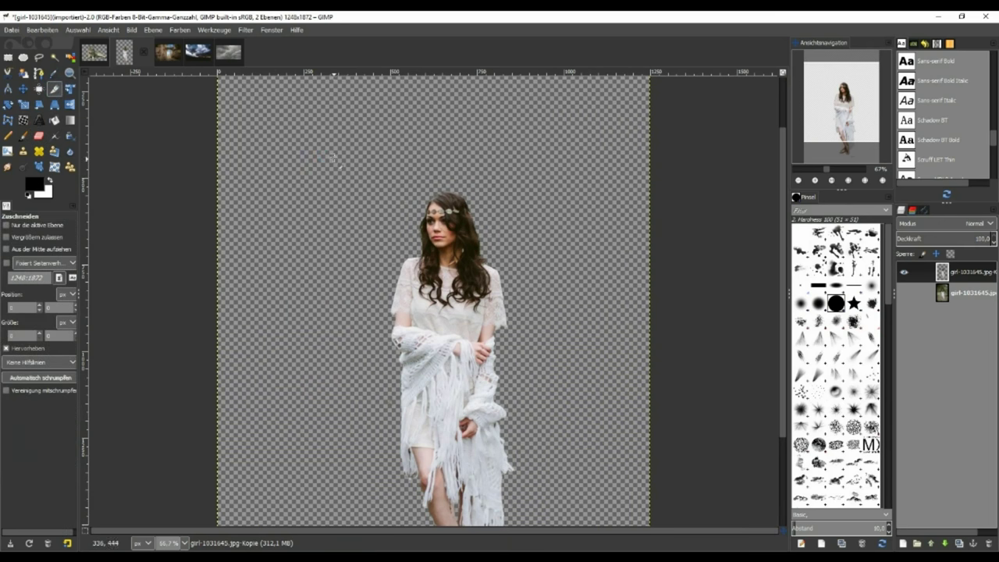
left_click_drag(331, 153, 564, 502)
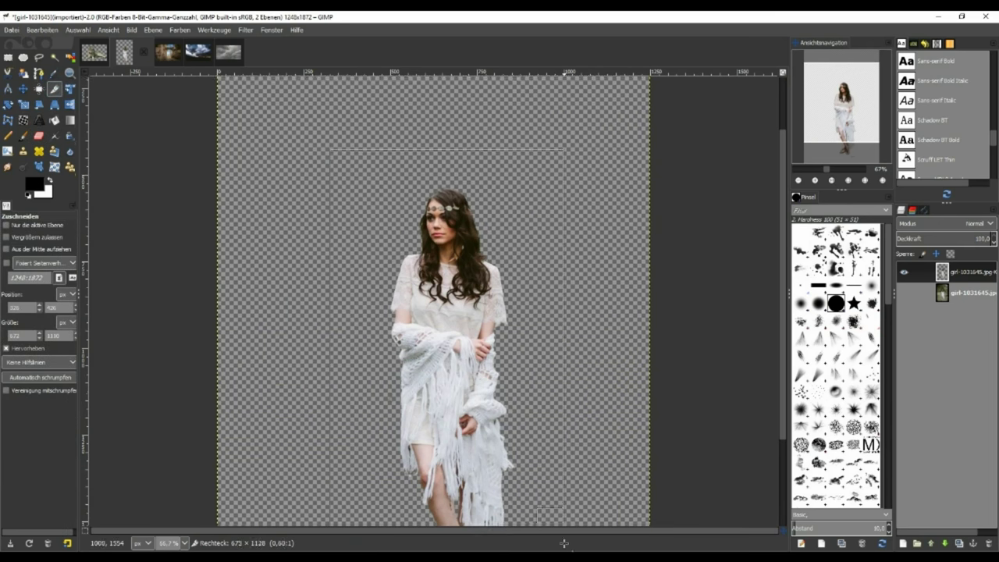
scroll(578, 479, "down", 3)
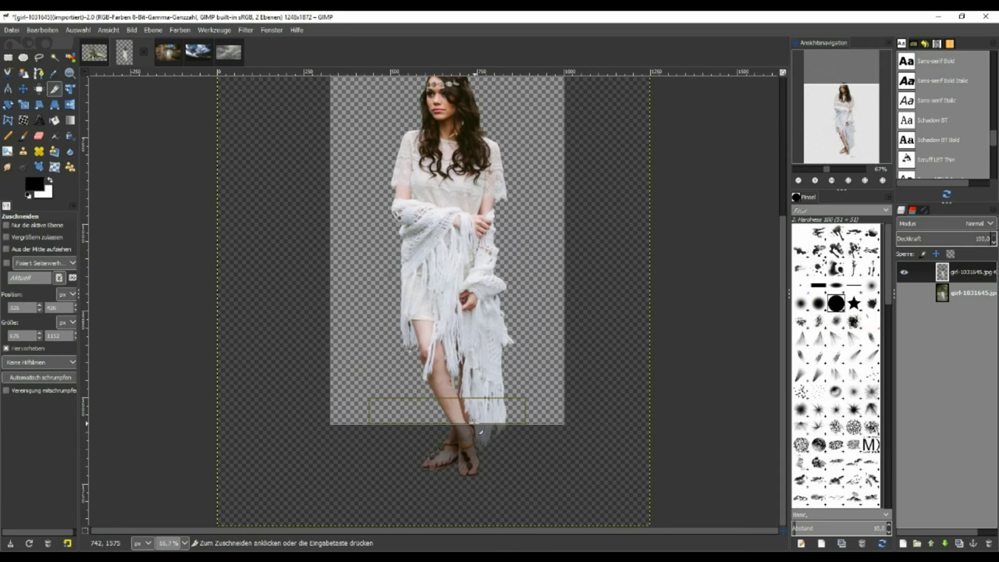
left_click_drag(475, 425, 474, 485)
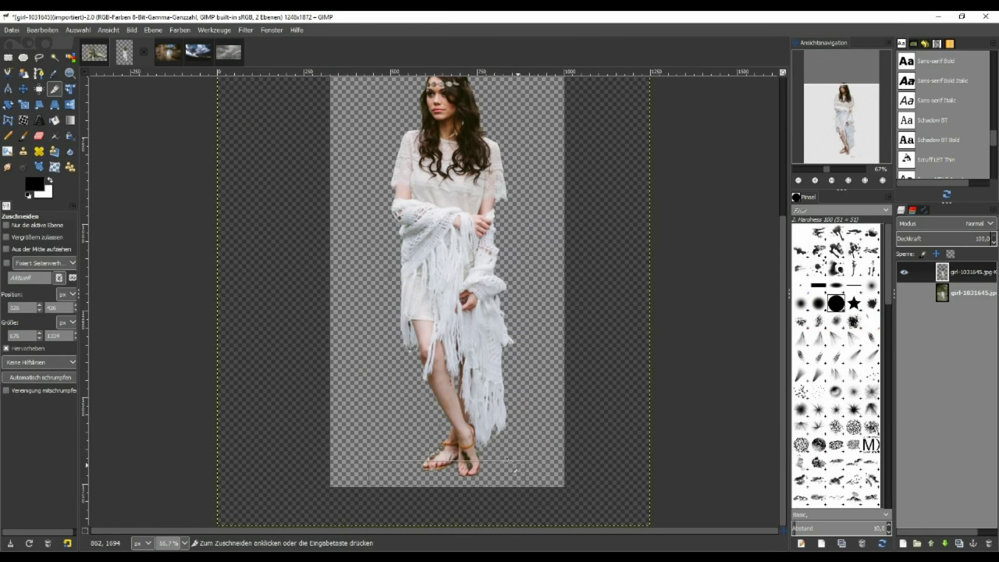
left_click(510, 462)
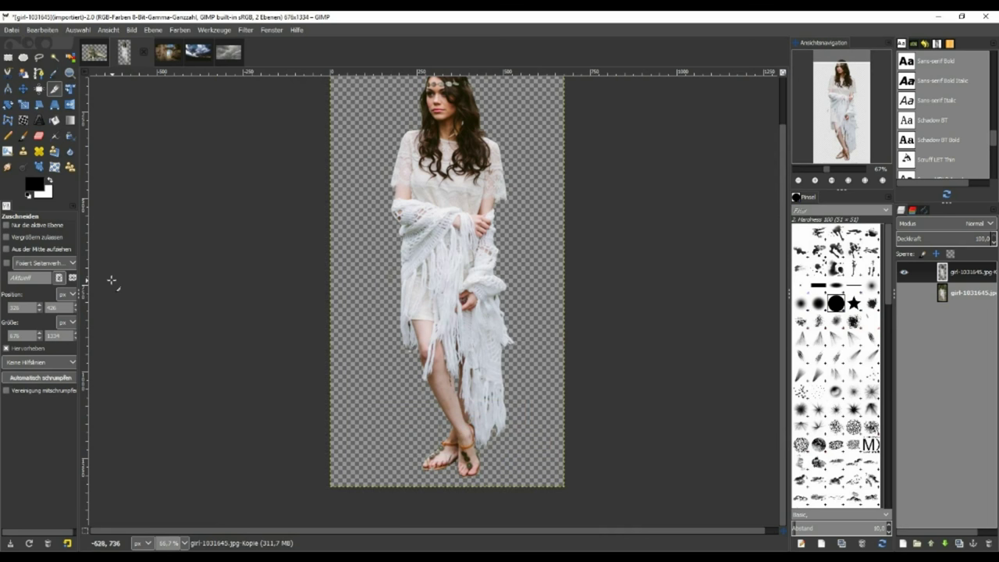